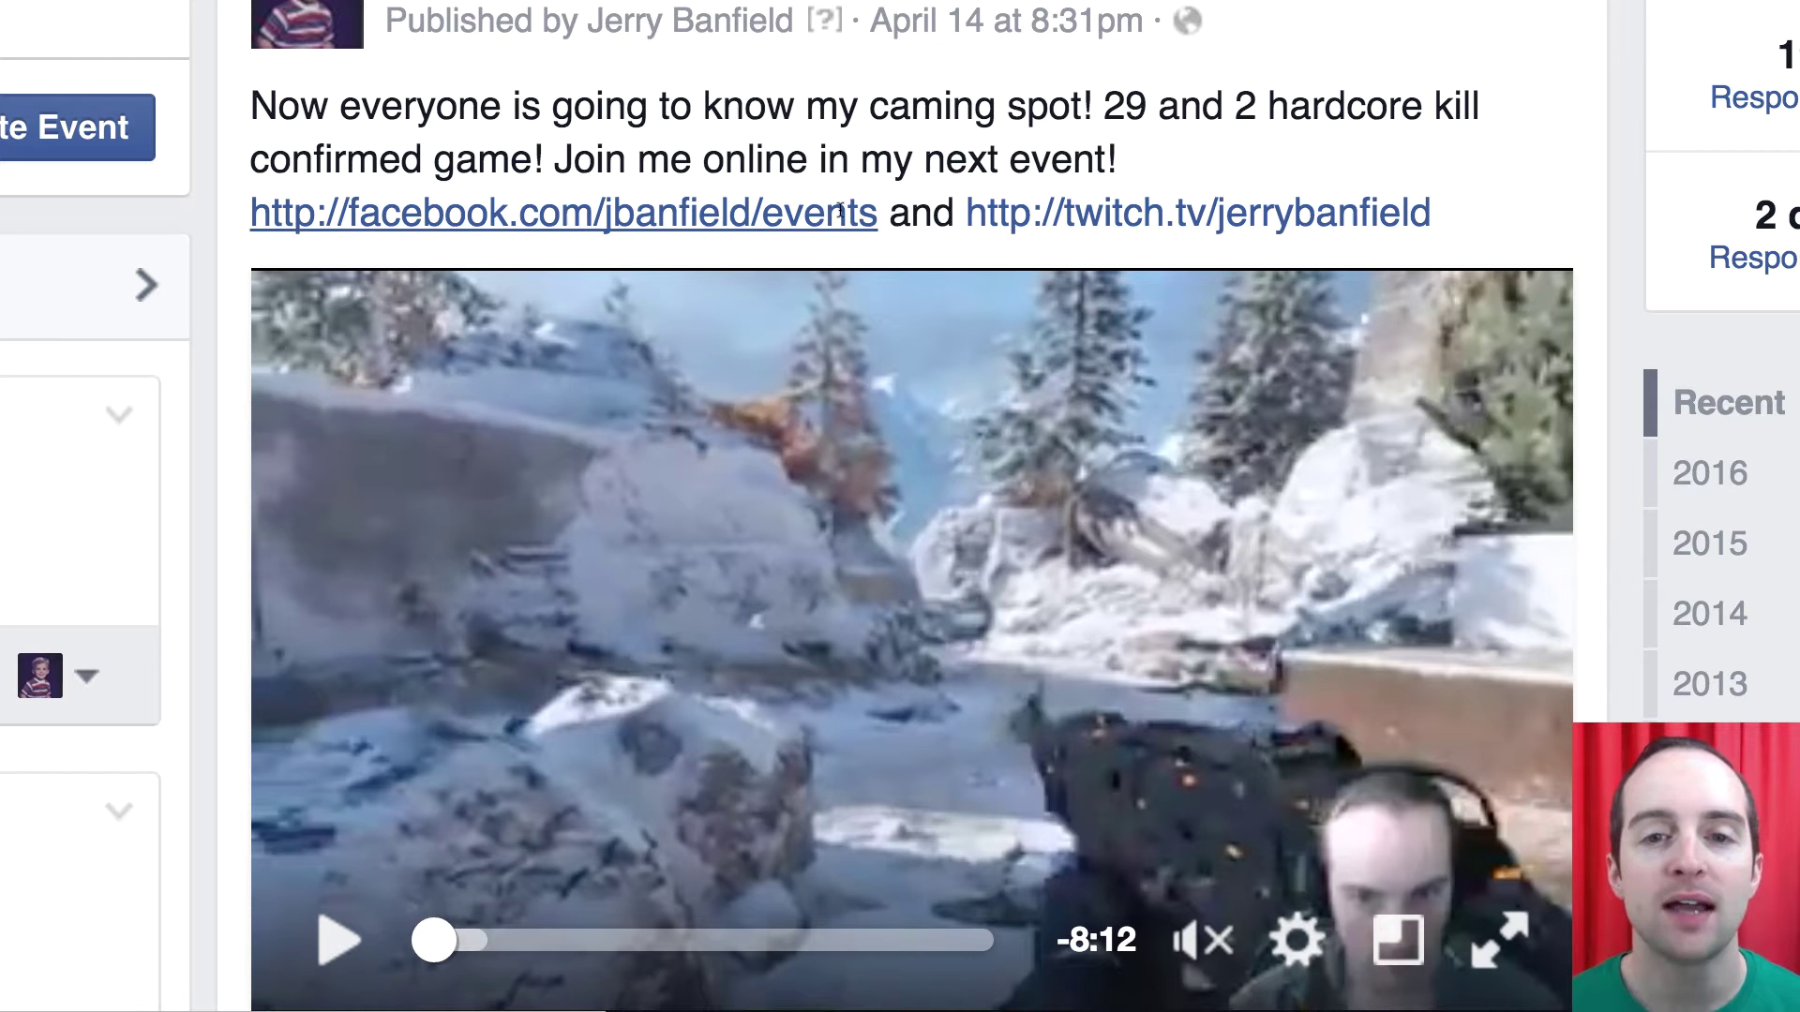
# Create a new ad using the 'Boost your posts' (Page Post Engagement) objective.
pyautogui.scroll(-2, 1169, 187)
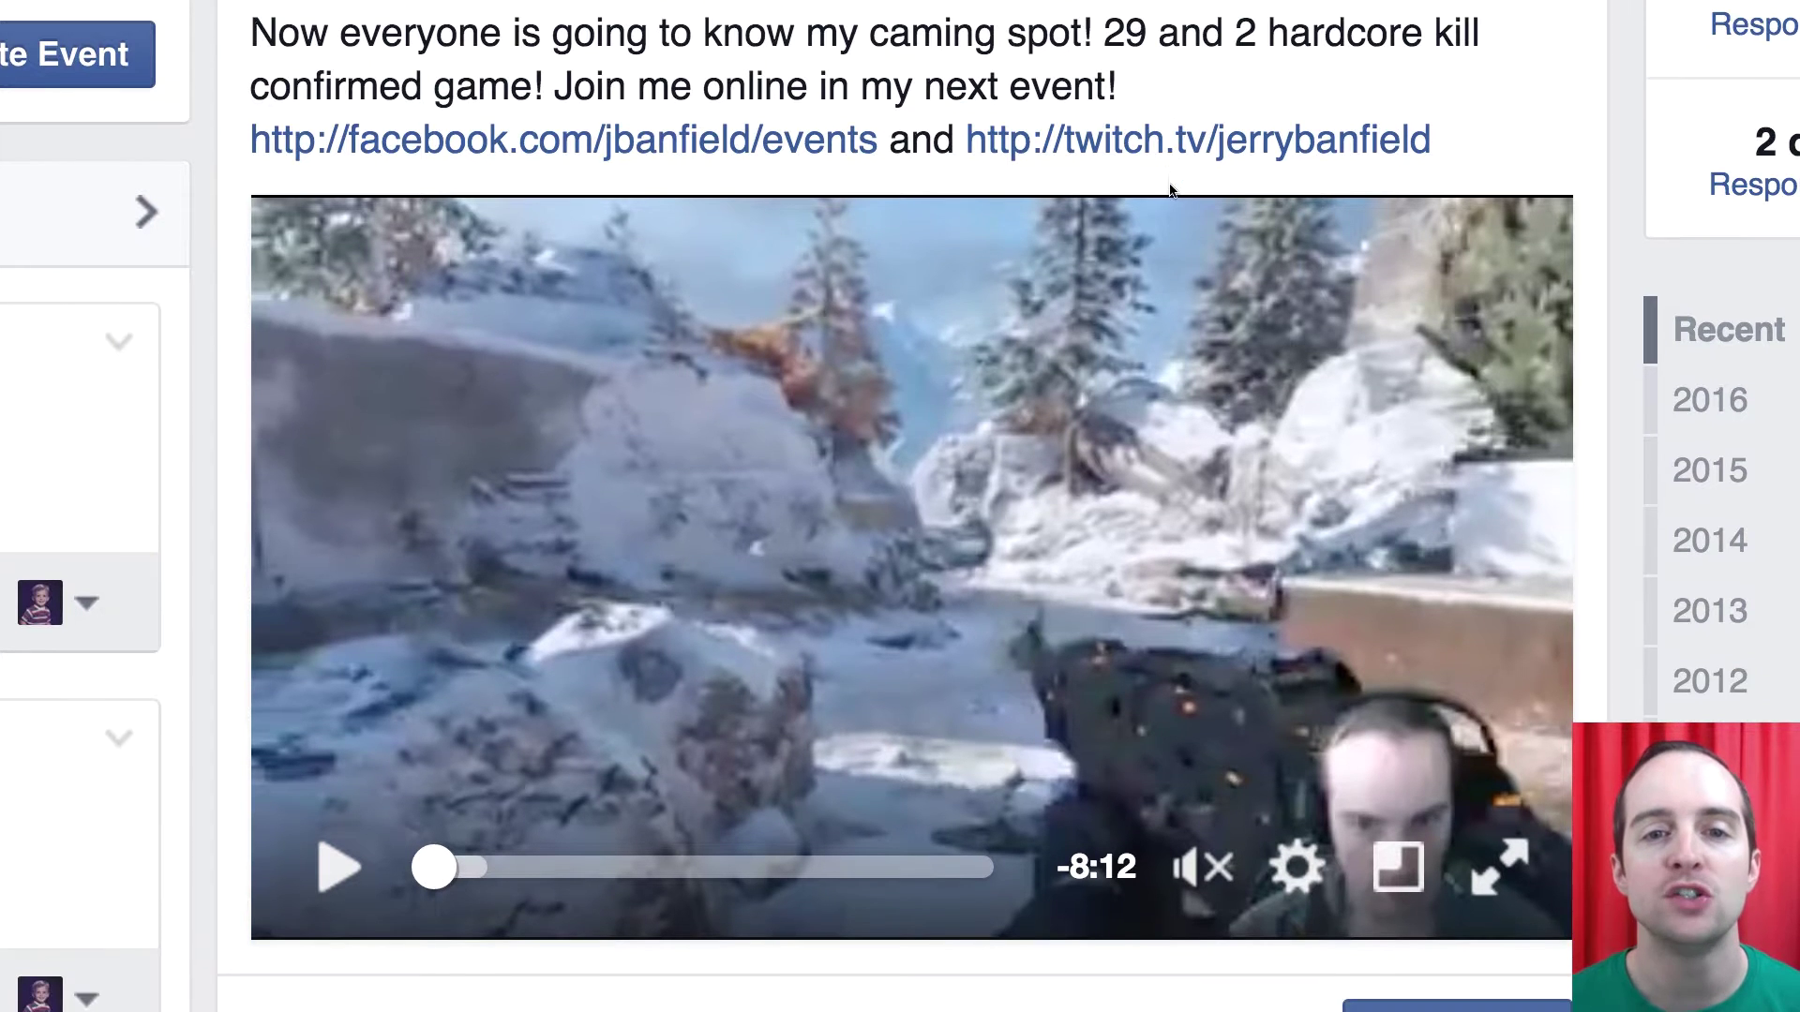
pyautogui.scroll(4, 1169, 187)
pyautogui.scroll(-6, 1099, 191)
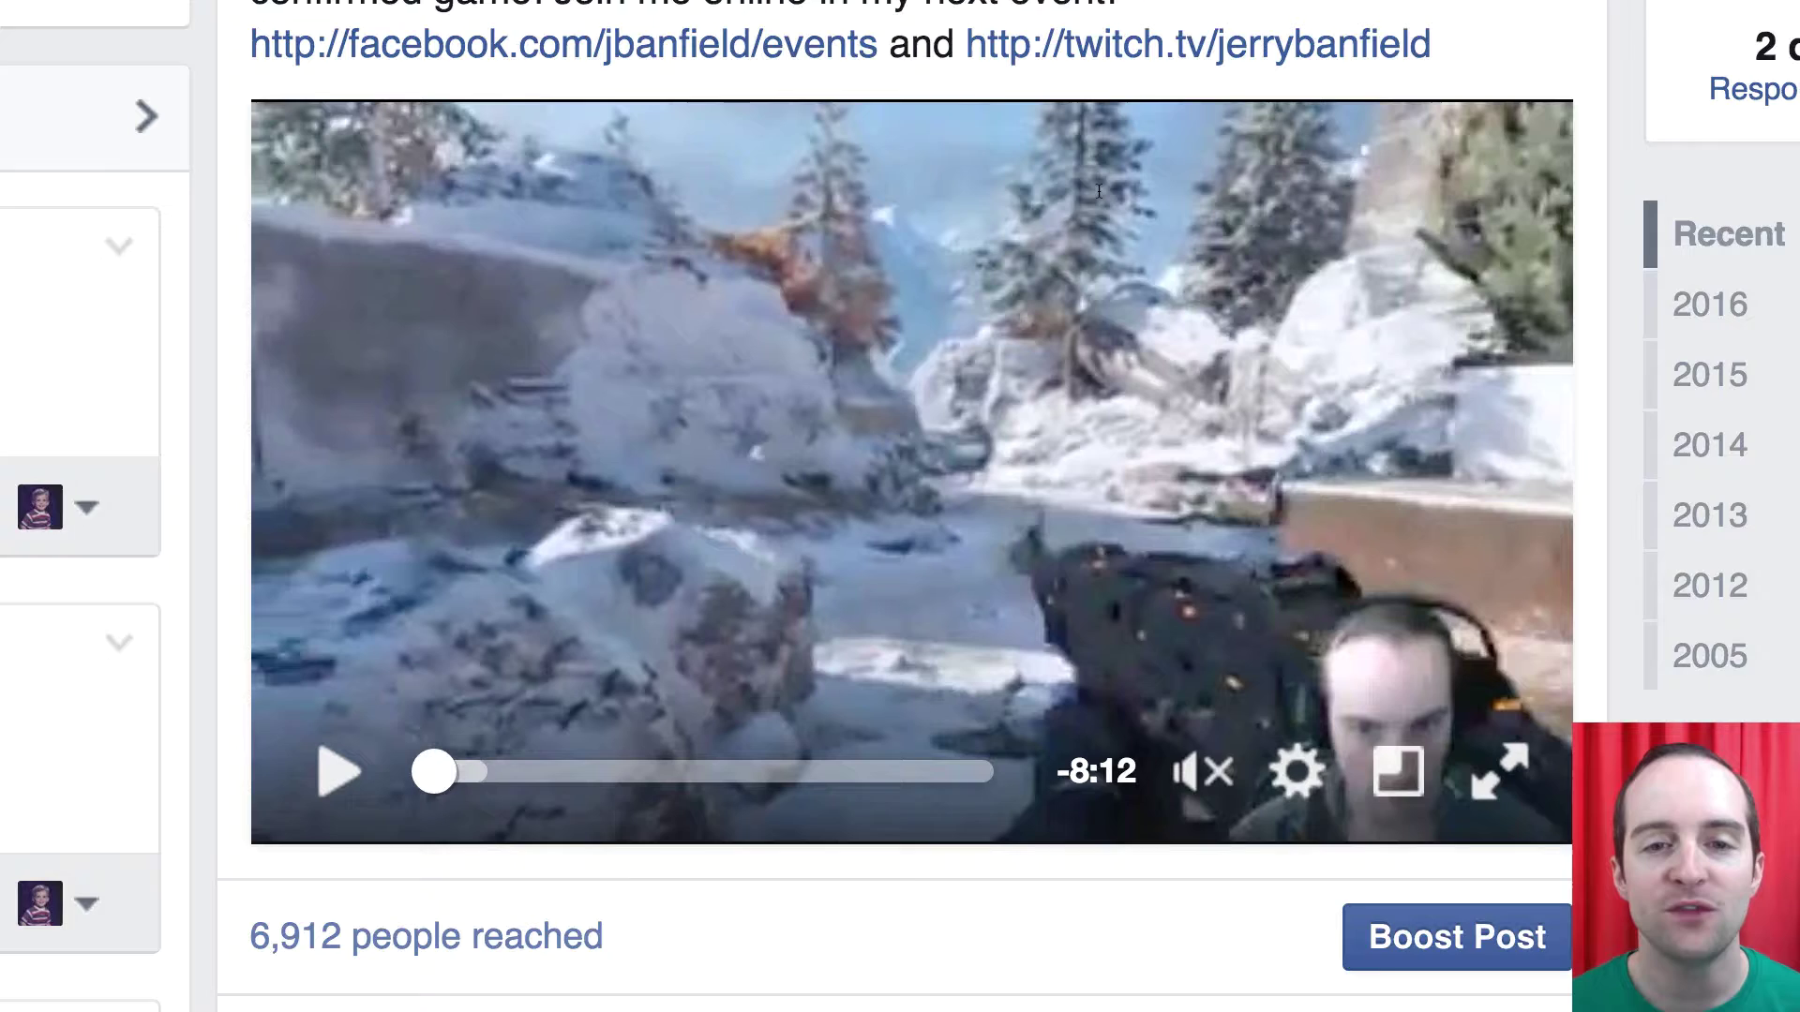
pyautogui.scroll(-15, 1099, 190)
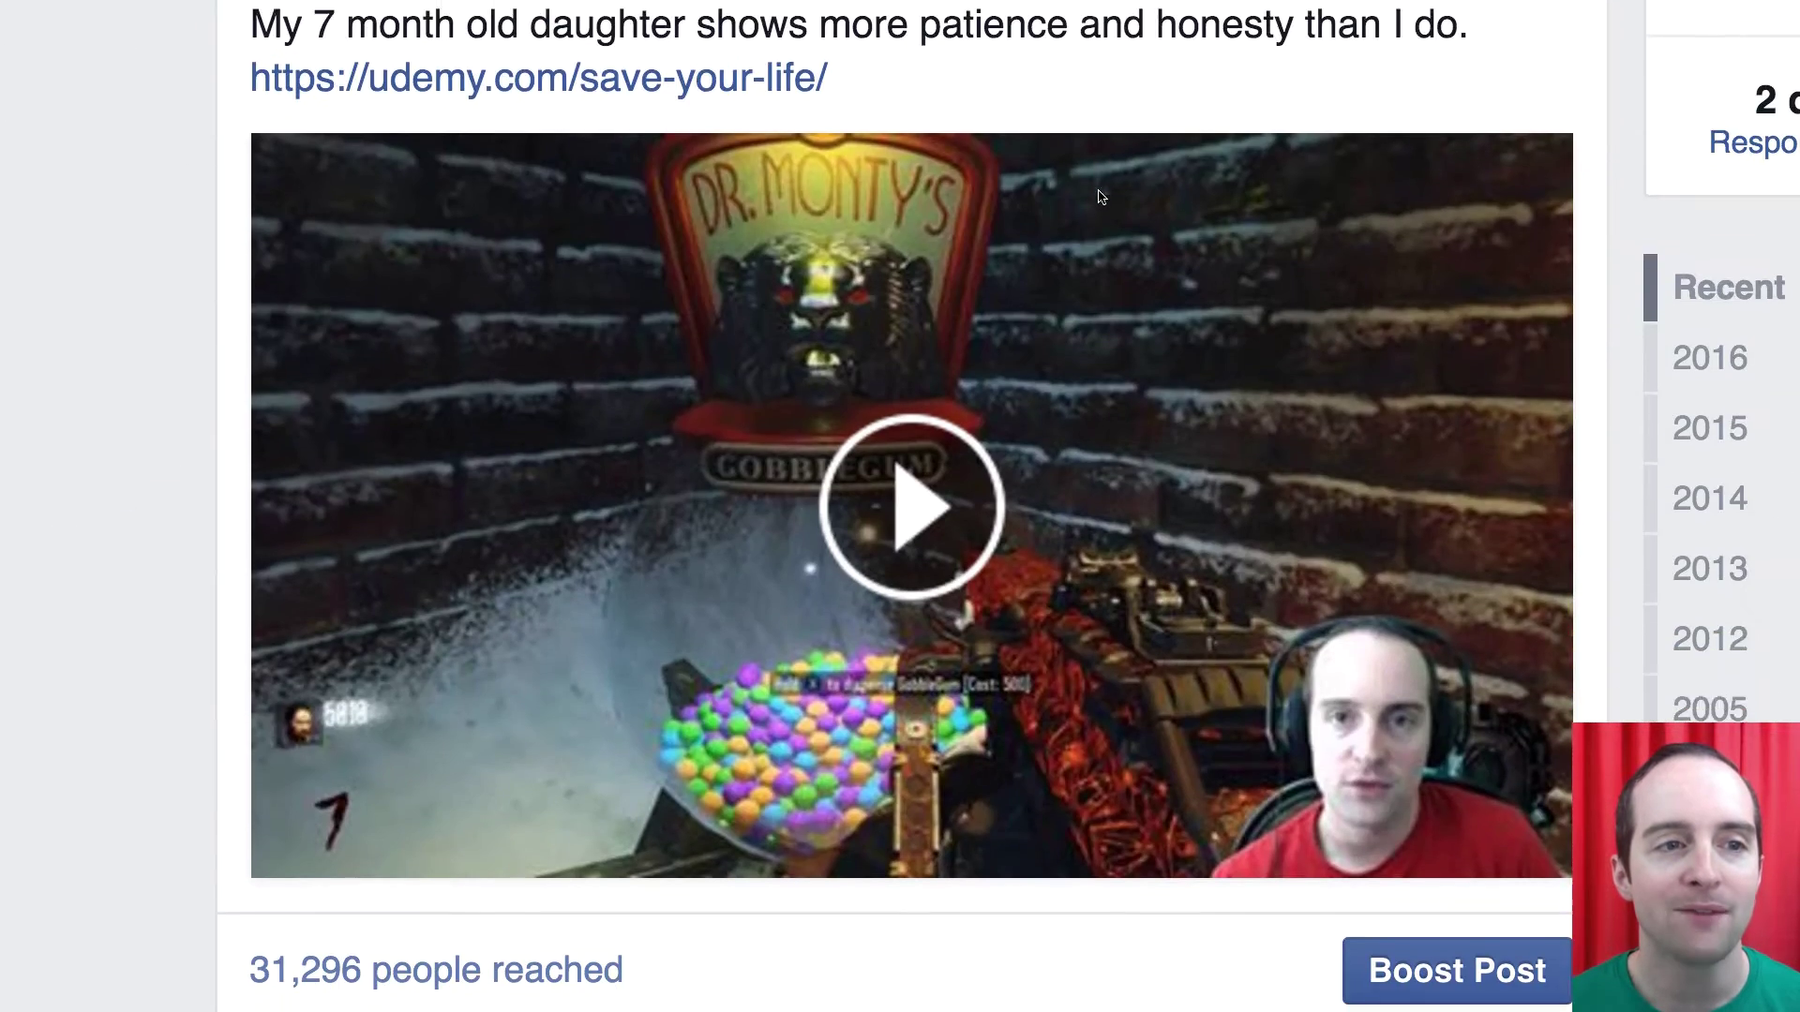
pyautogui.scroll(-10, 1100, 197)
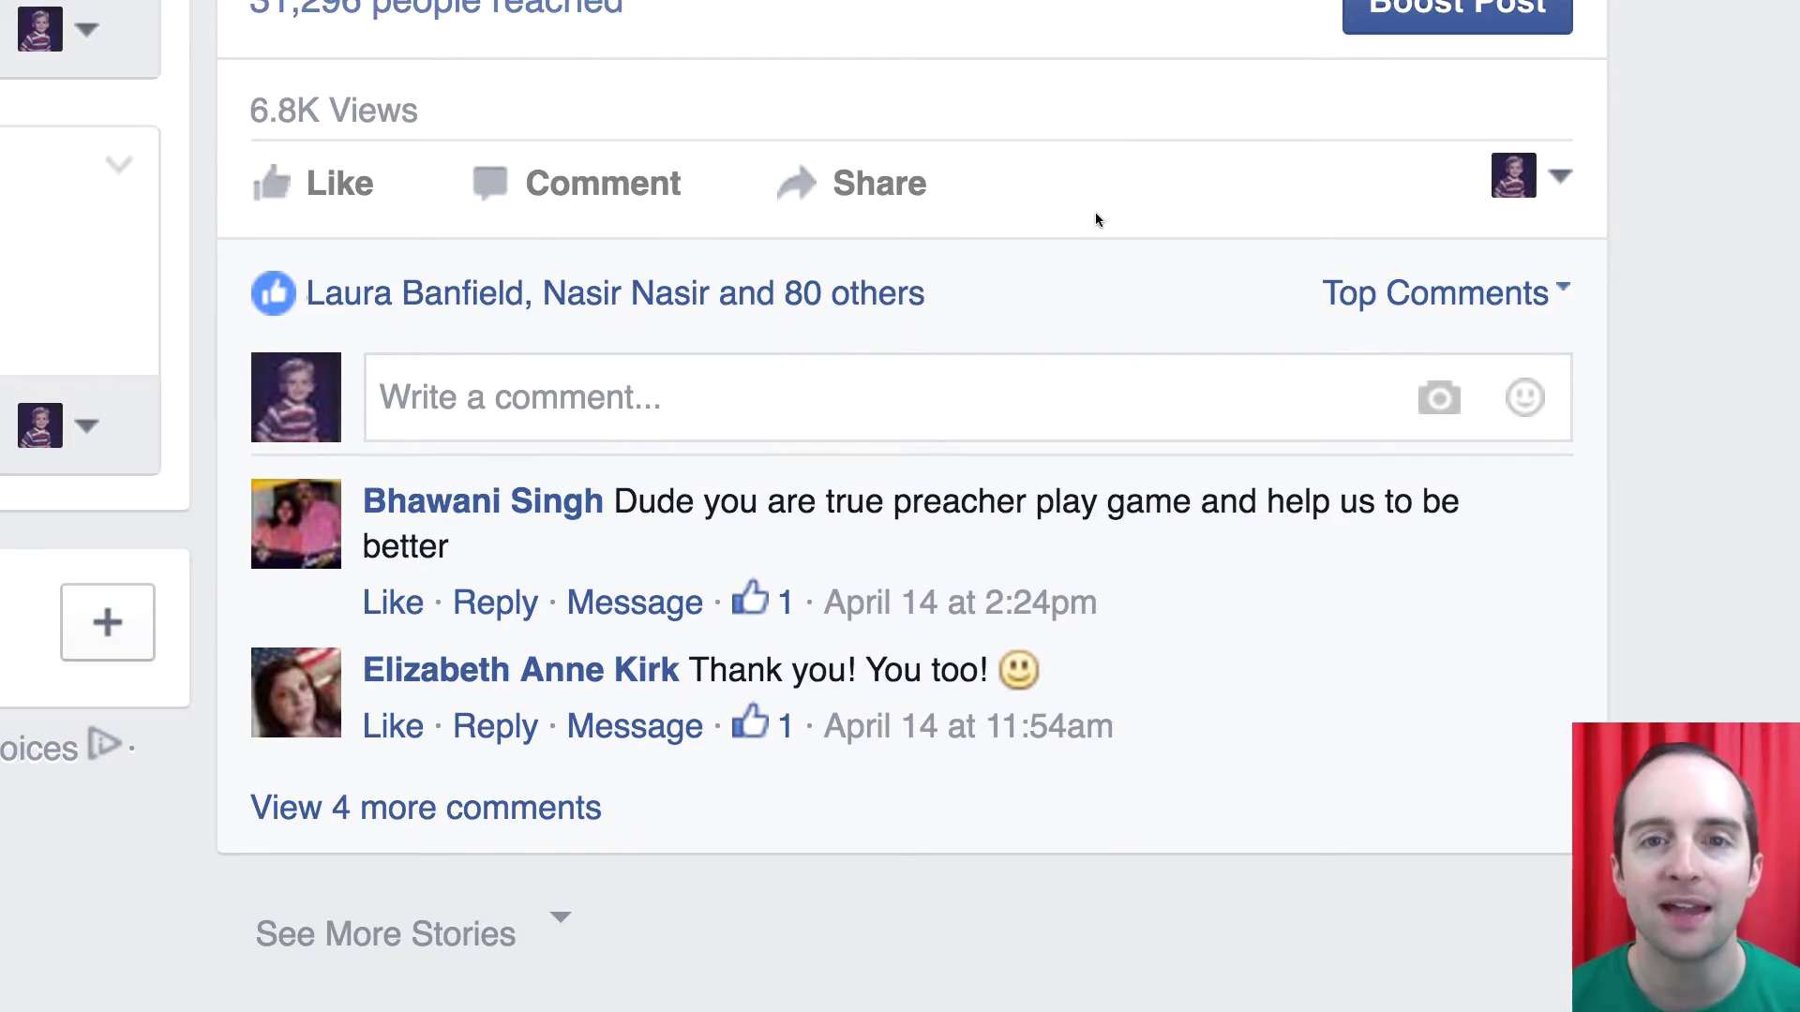
pyautogui.scroll(15, 1095, 220)
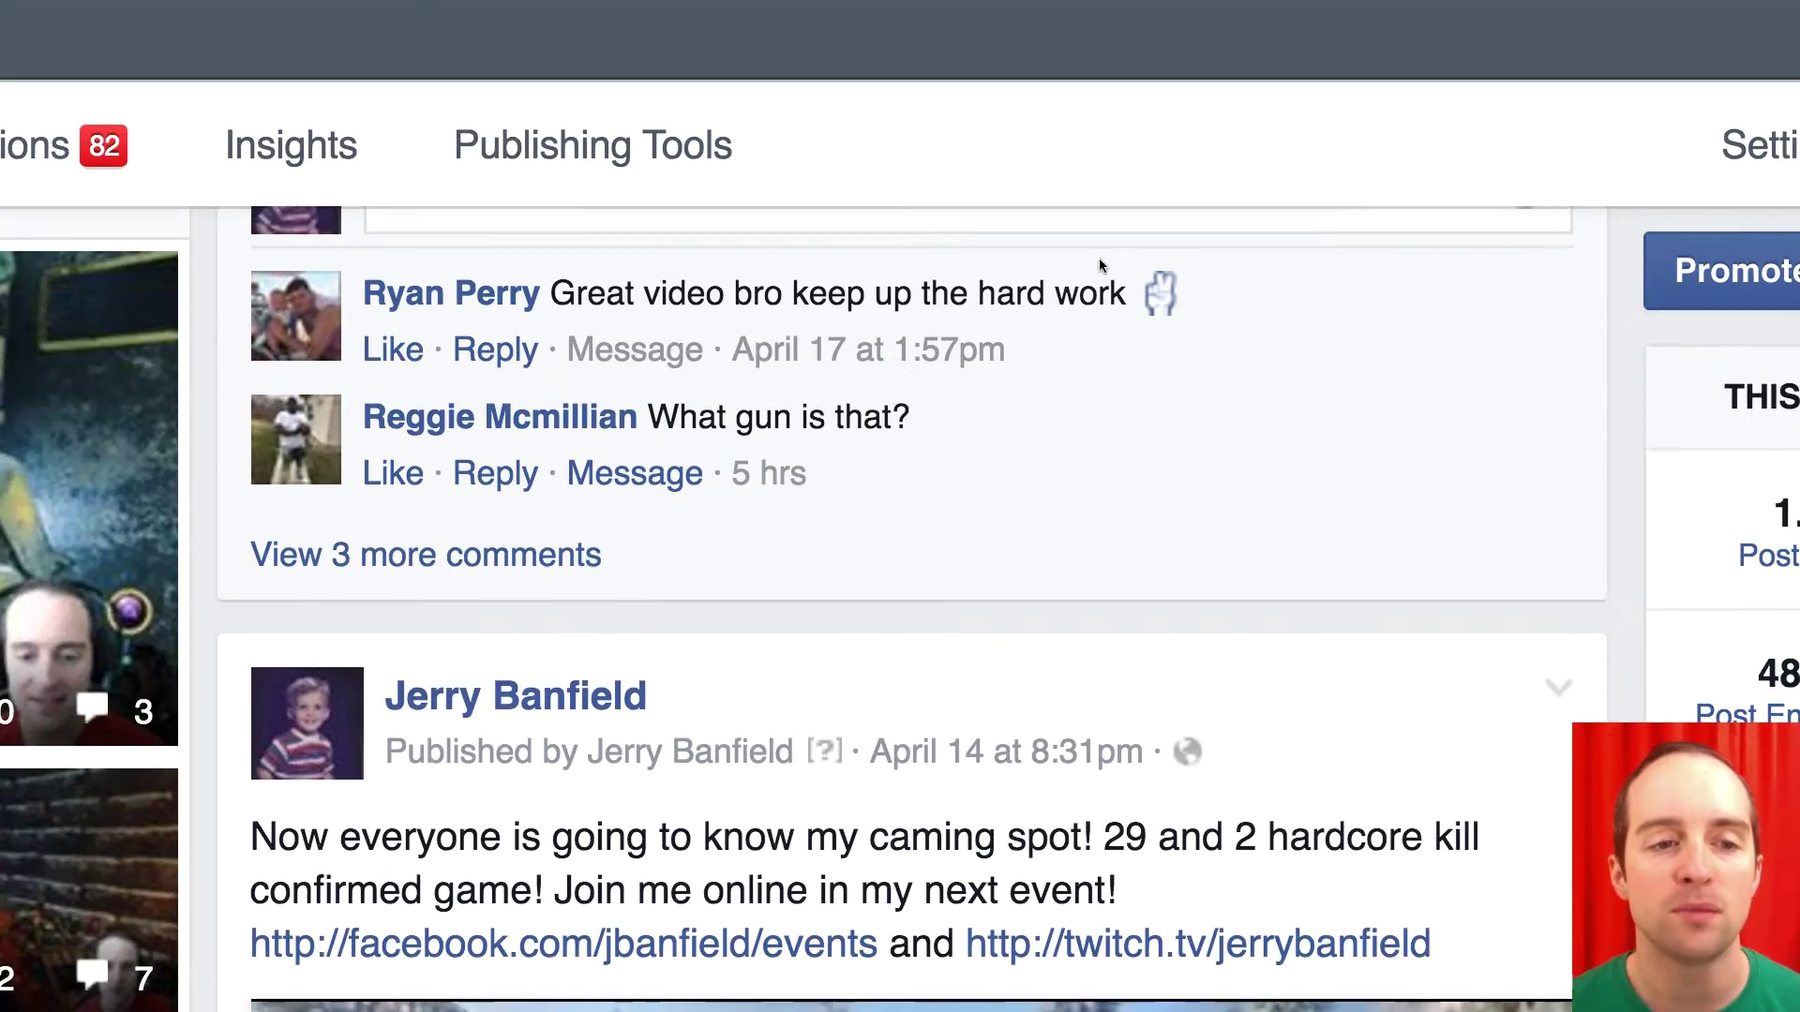
pyautogui.scroll(-13, 1099, 265)
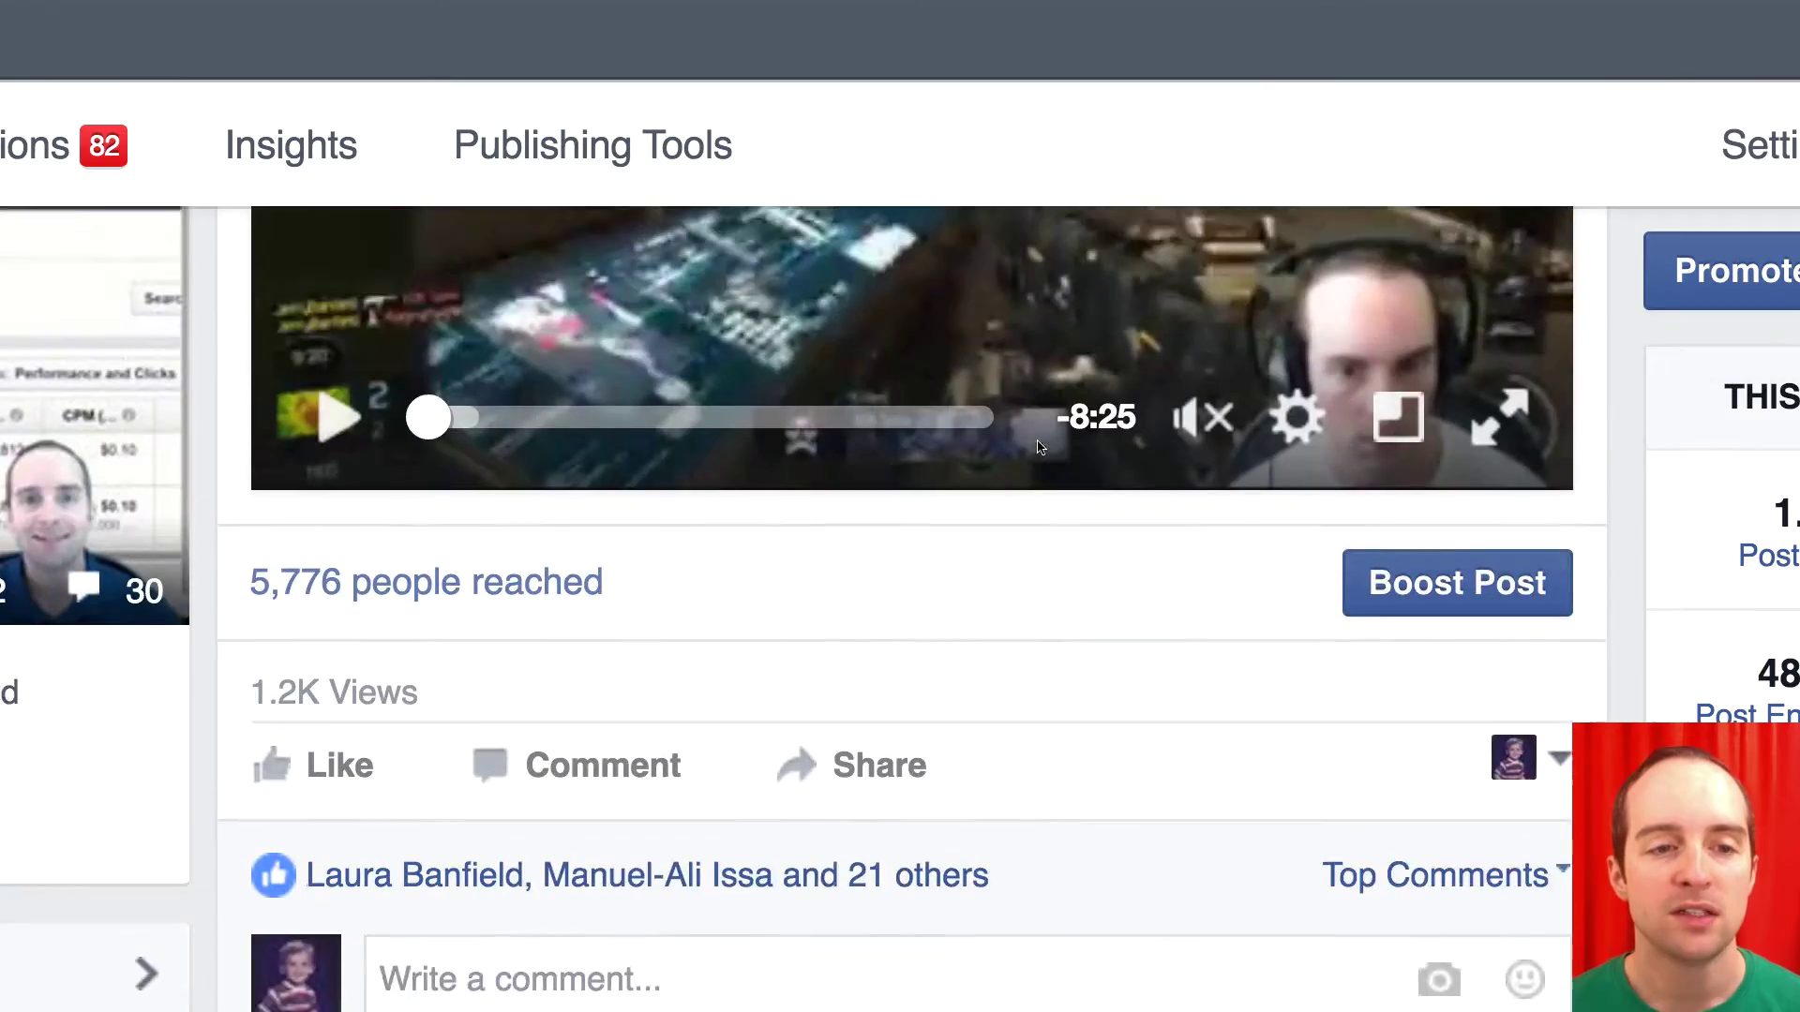
pyautogui.scroll(8, 1037, 441)
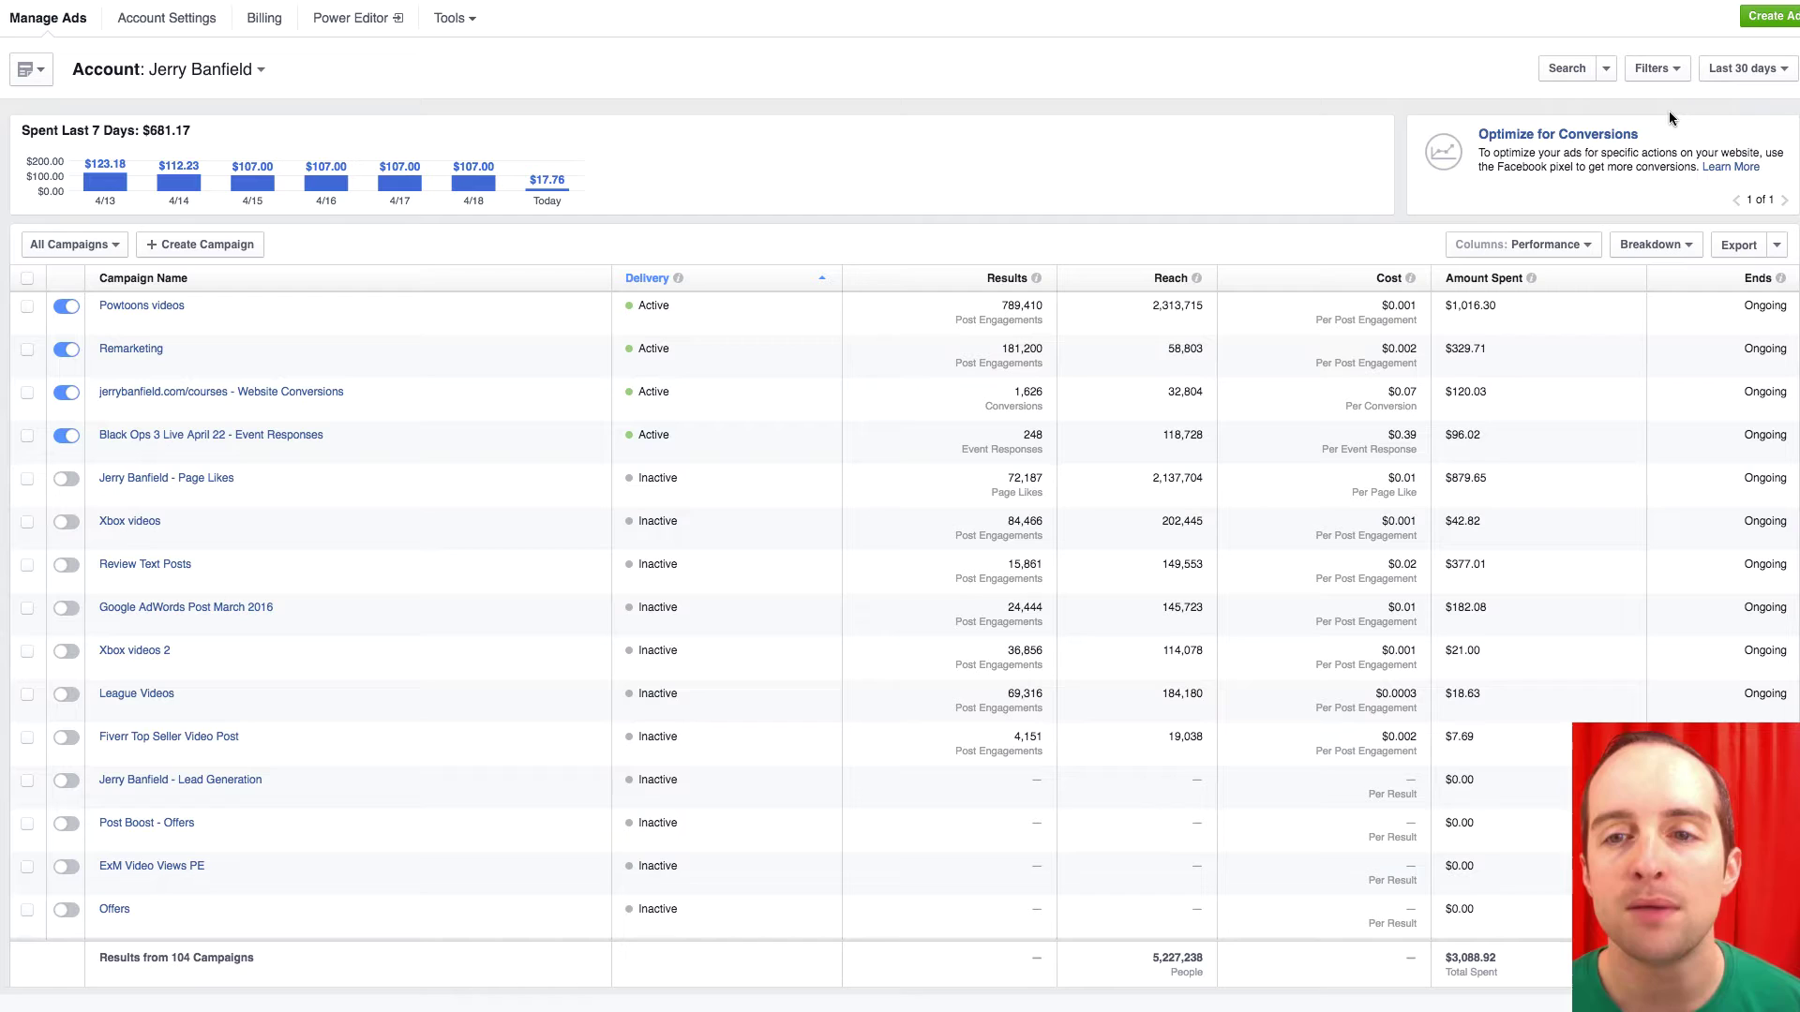
pyautogui.click(1767, 19)
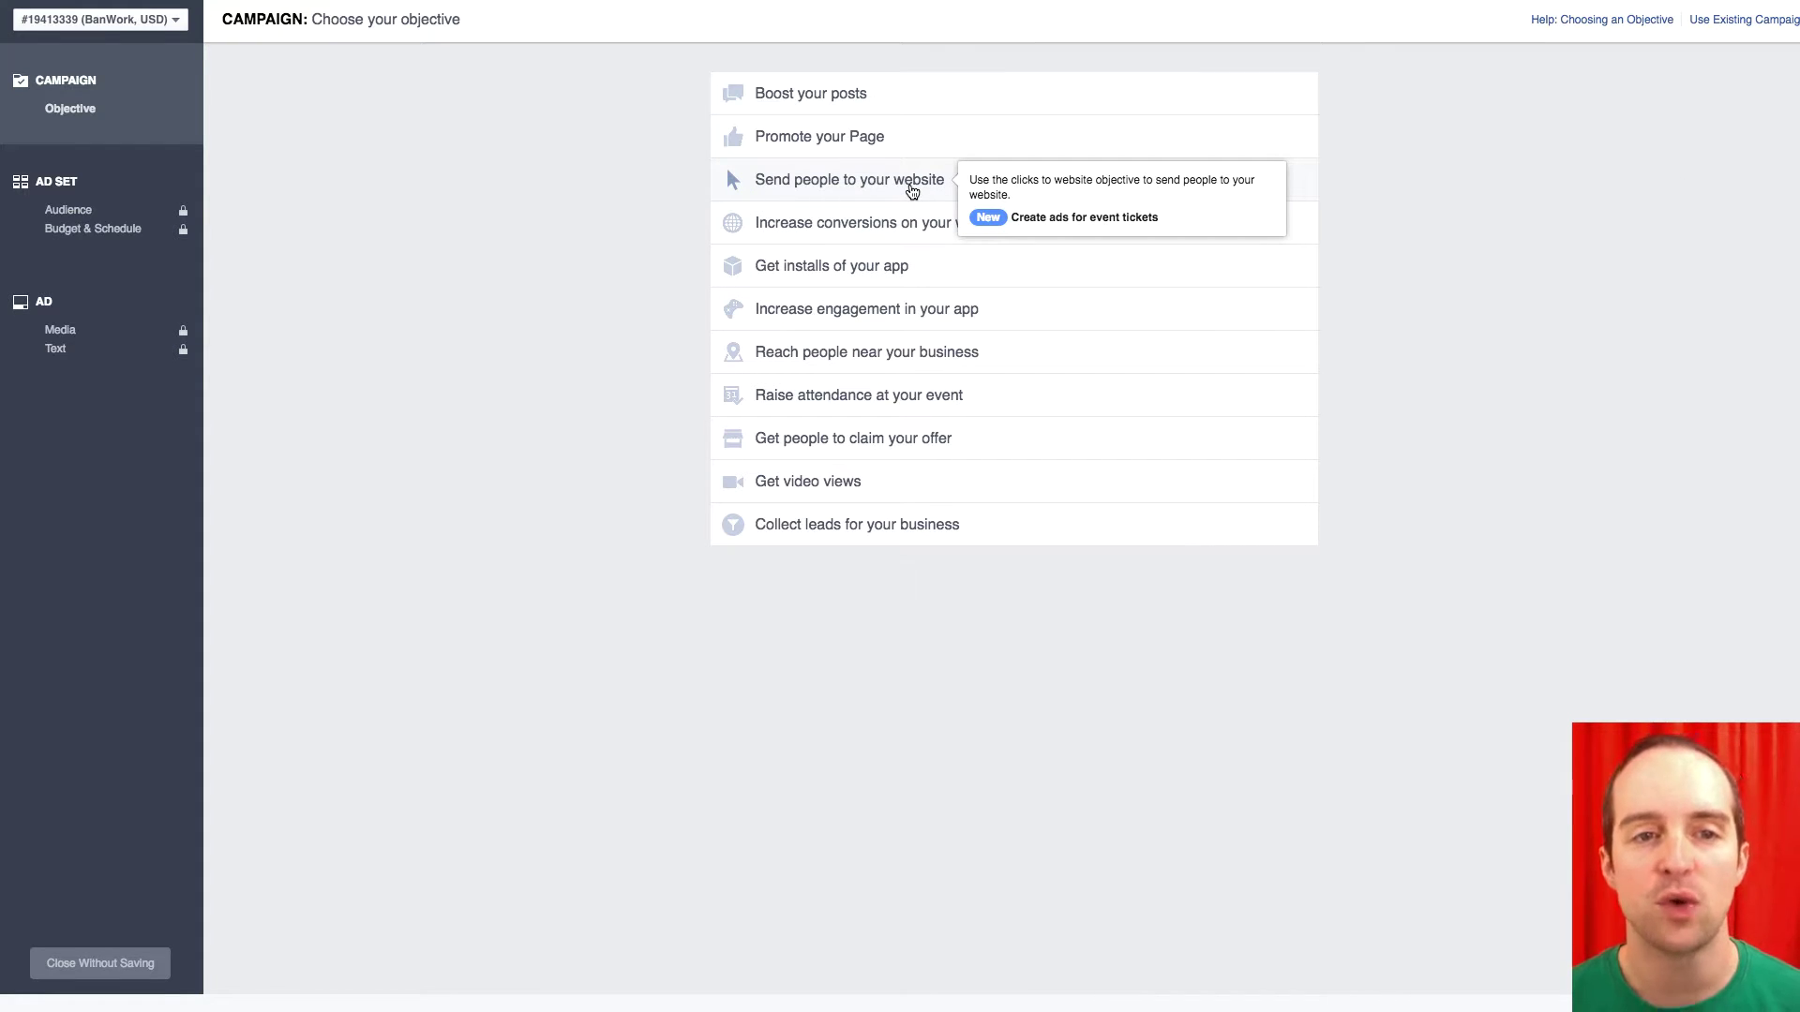
pyautogui.click(863, 105)
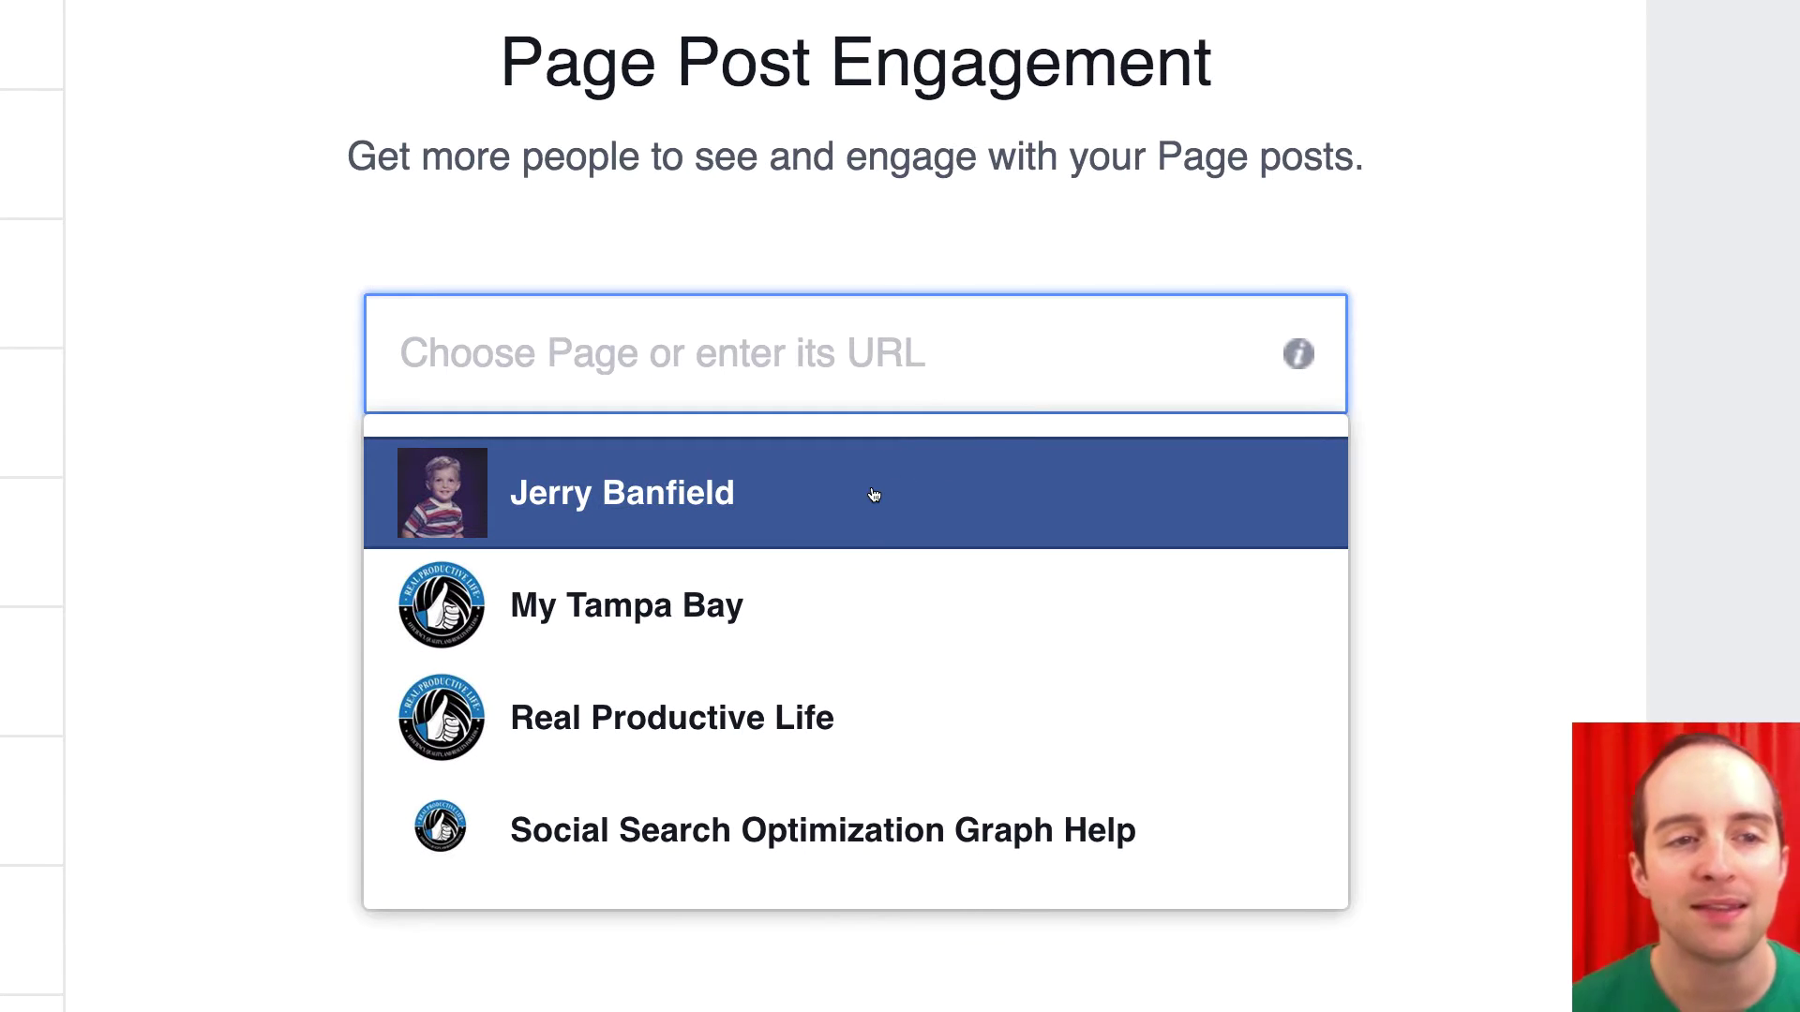
# Select your own Page and choose its 'Just because it is ugly' video post to boost.
pyautogui.click(1067, 494)
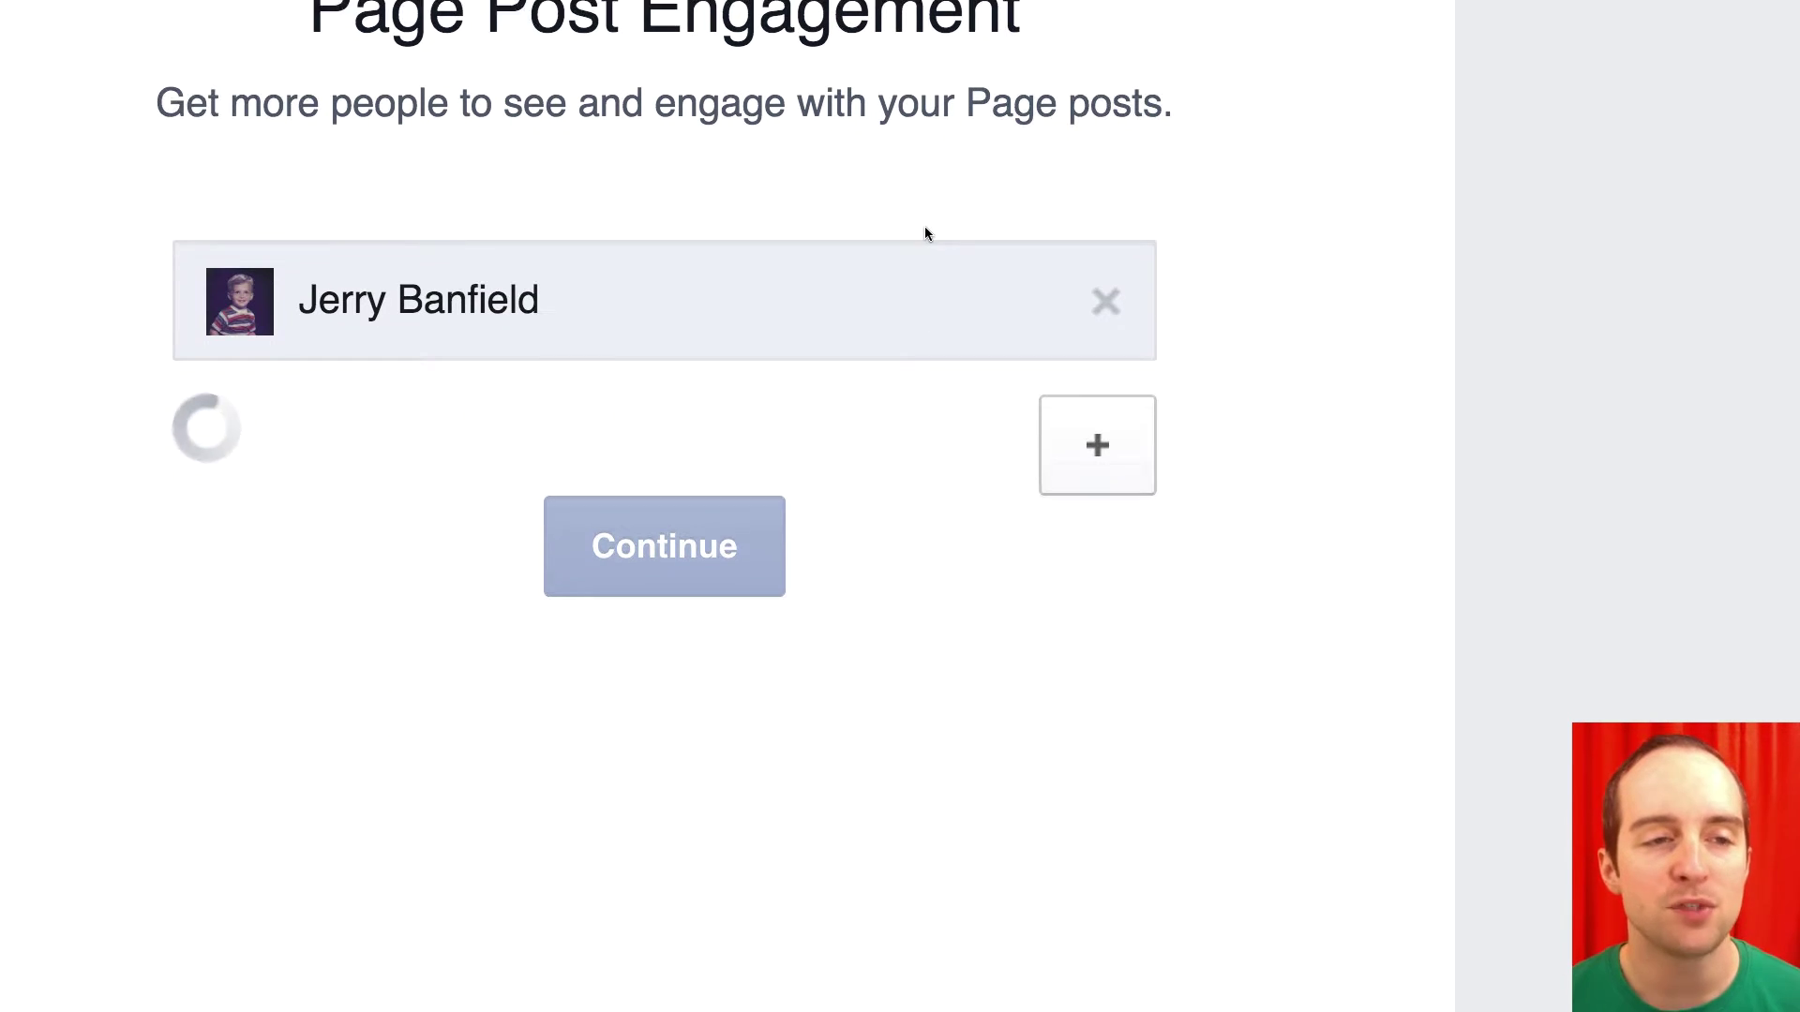
pyautogui.scroll(-2, 875, 222)
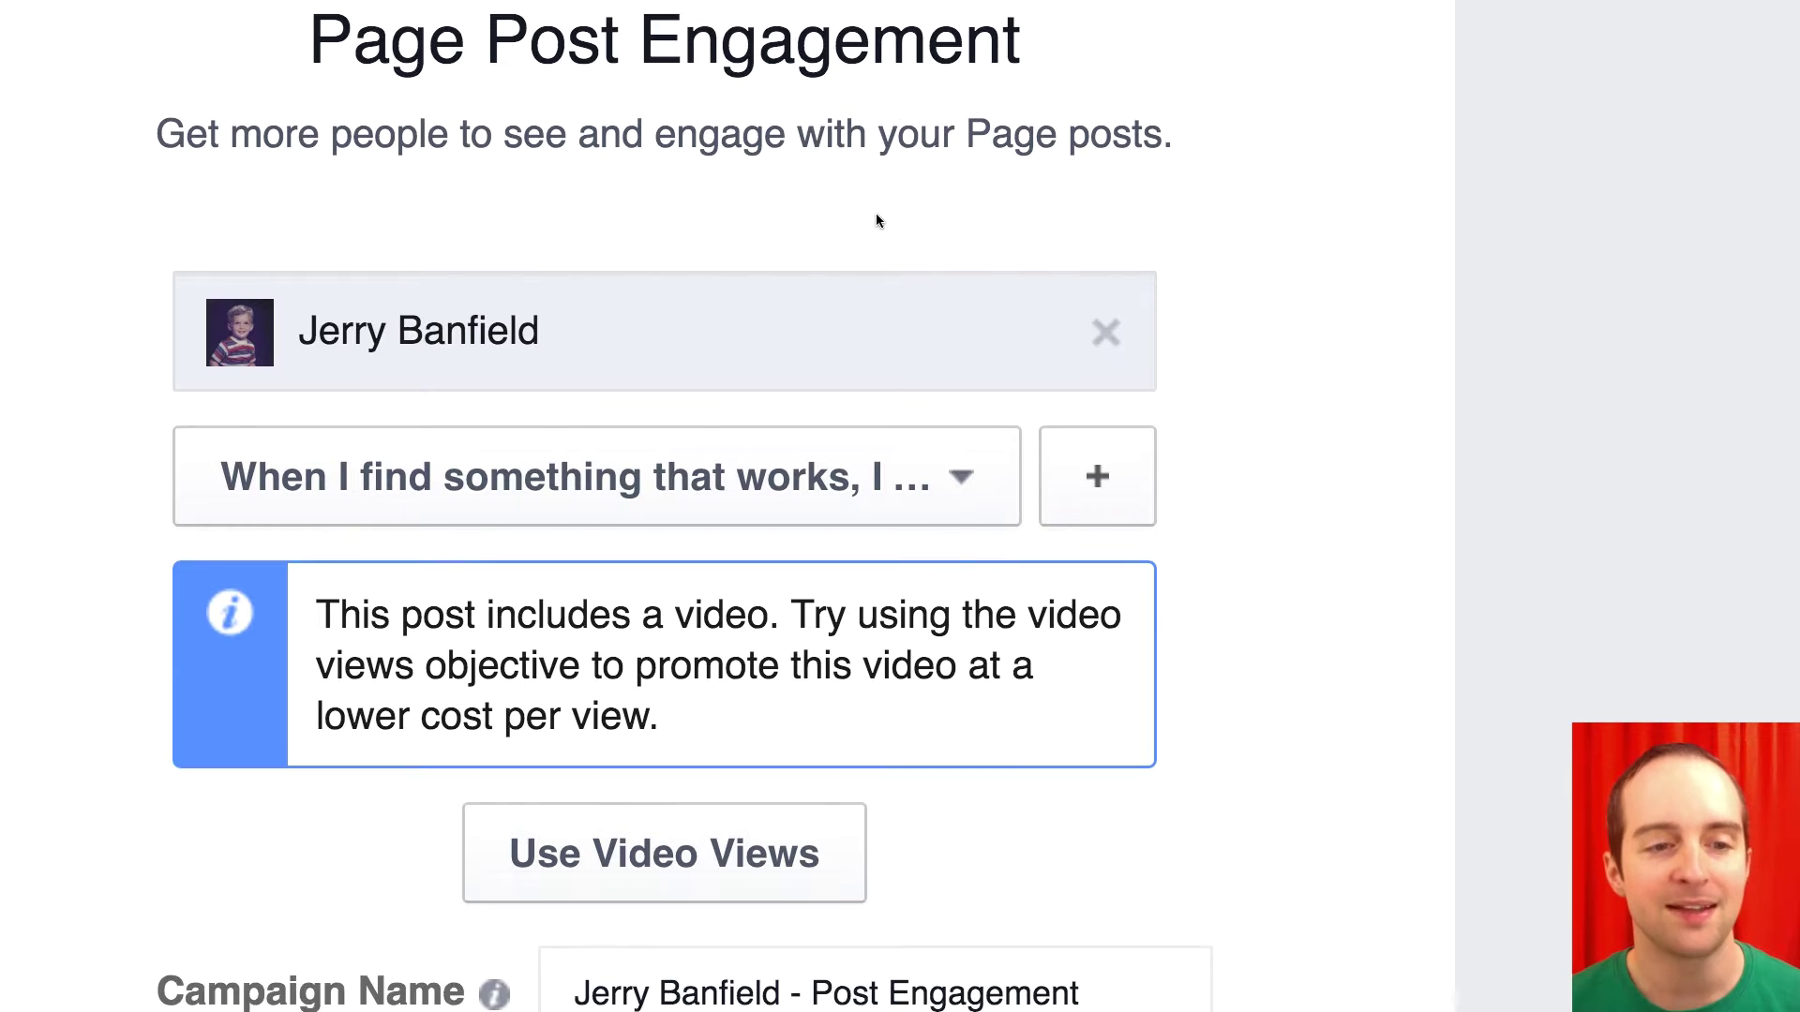
pyautogui.click(727, 325)
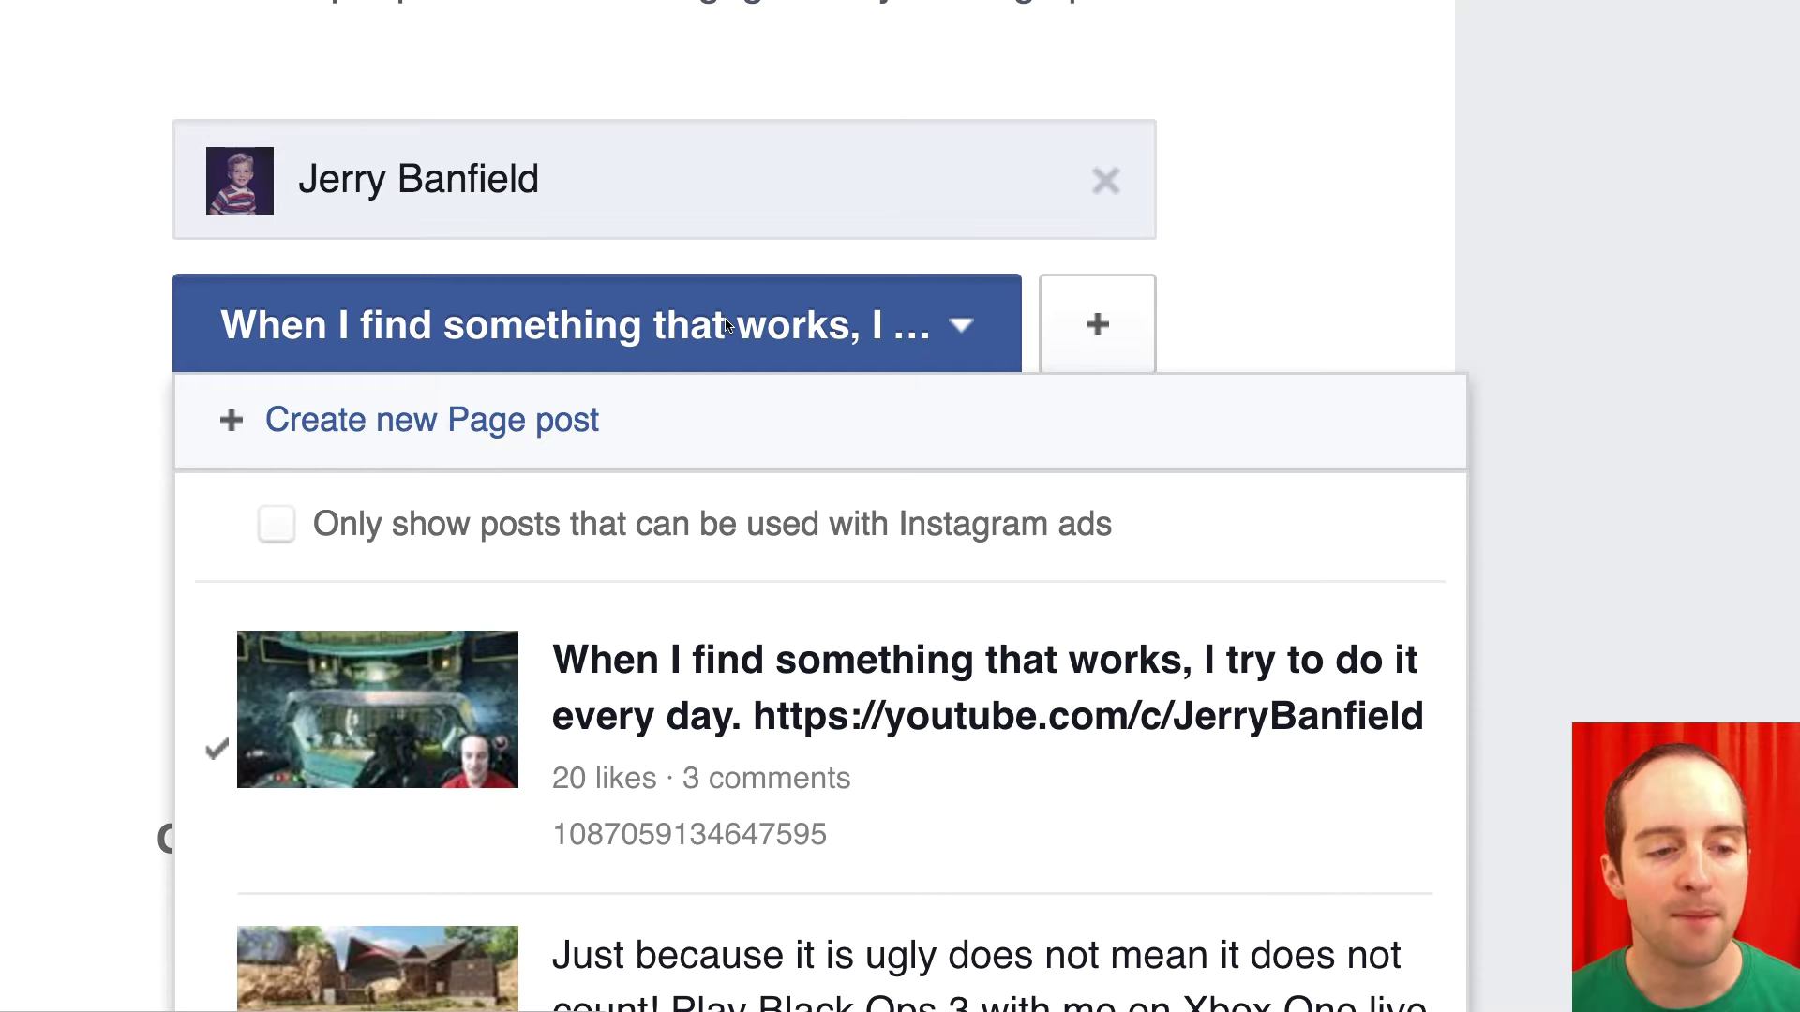
pyautogui.scroll(-3, 739, 375)
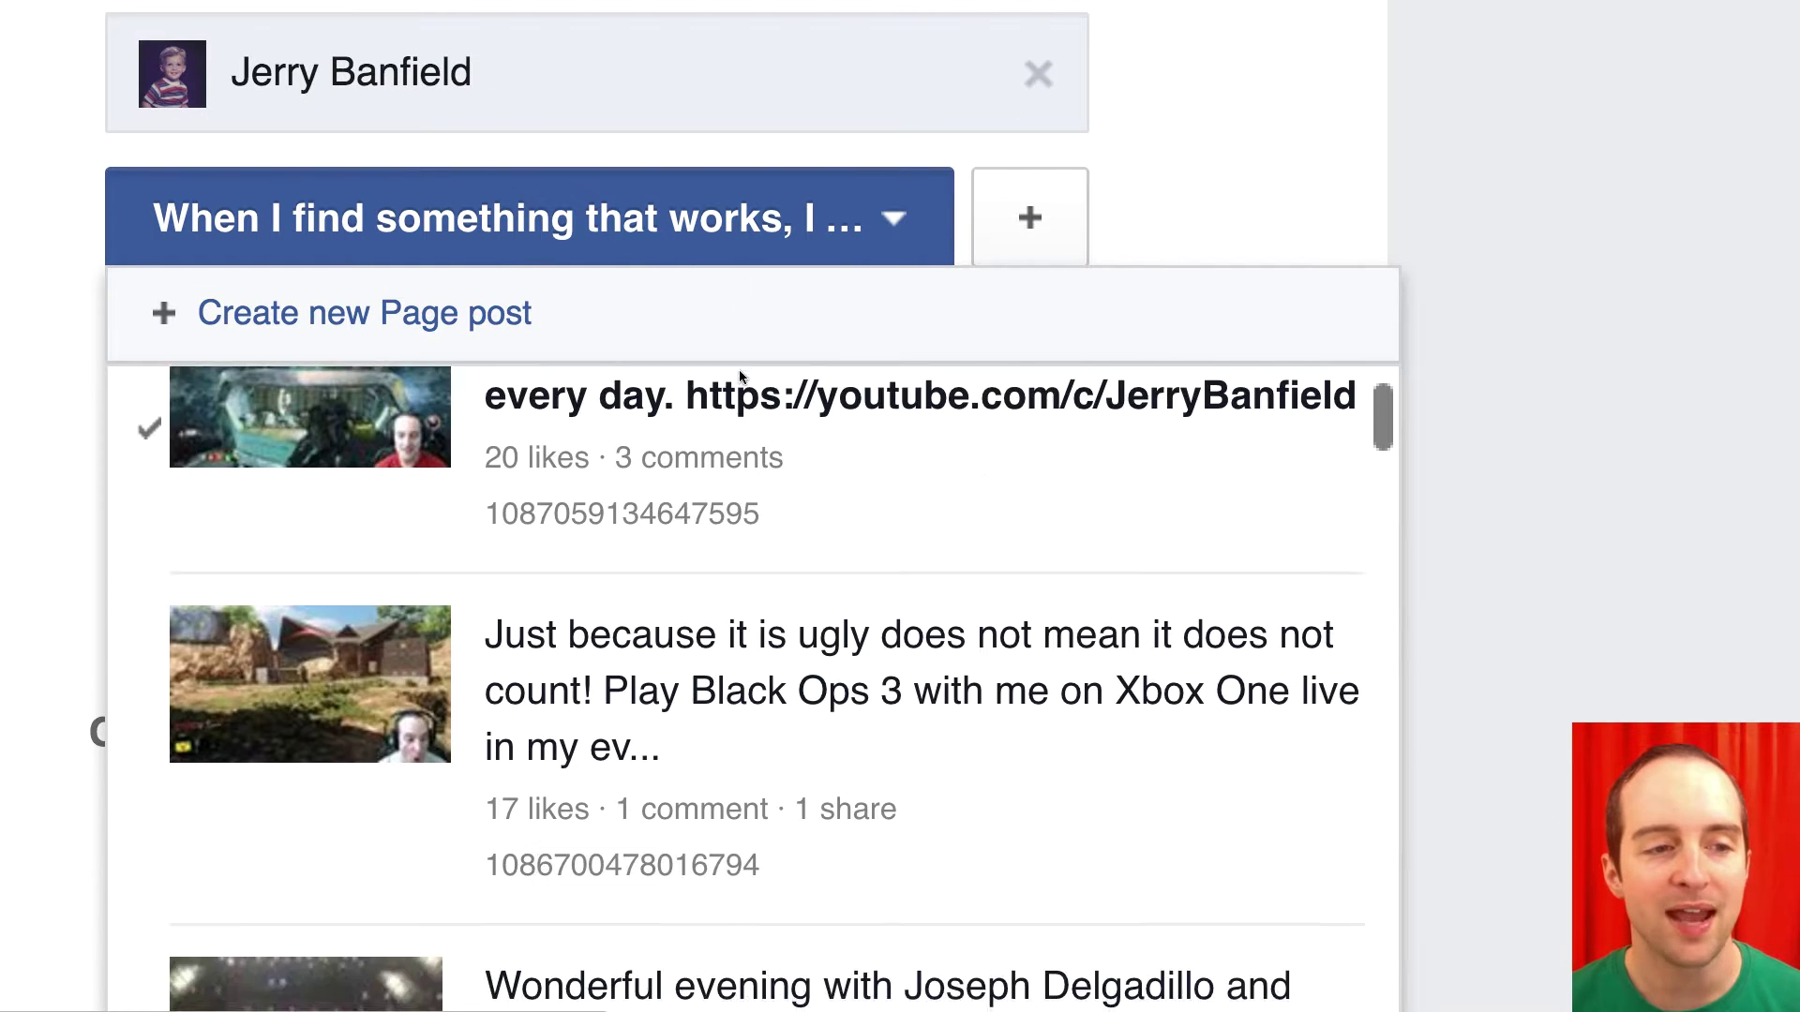
pyautogui.scroll(2, 739, 375)
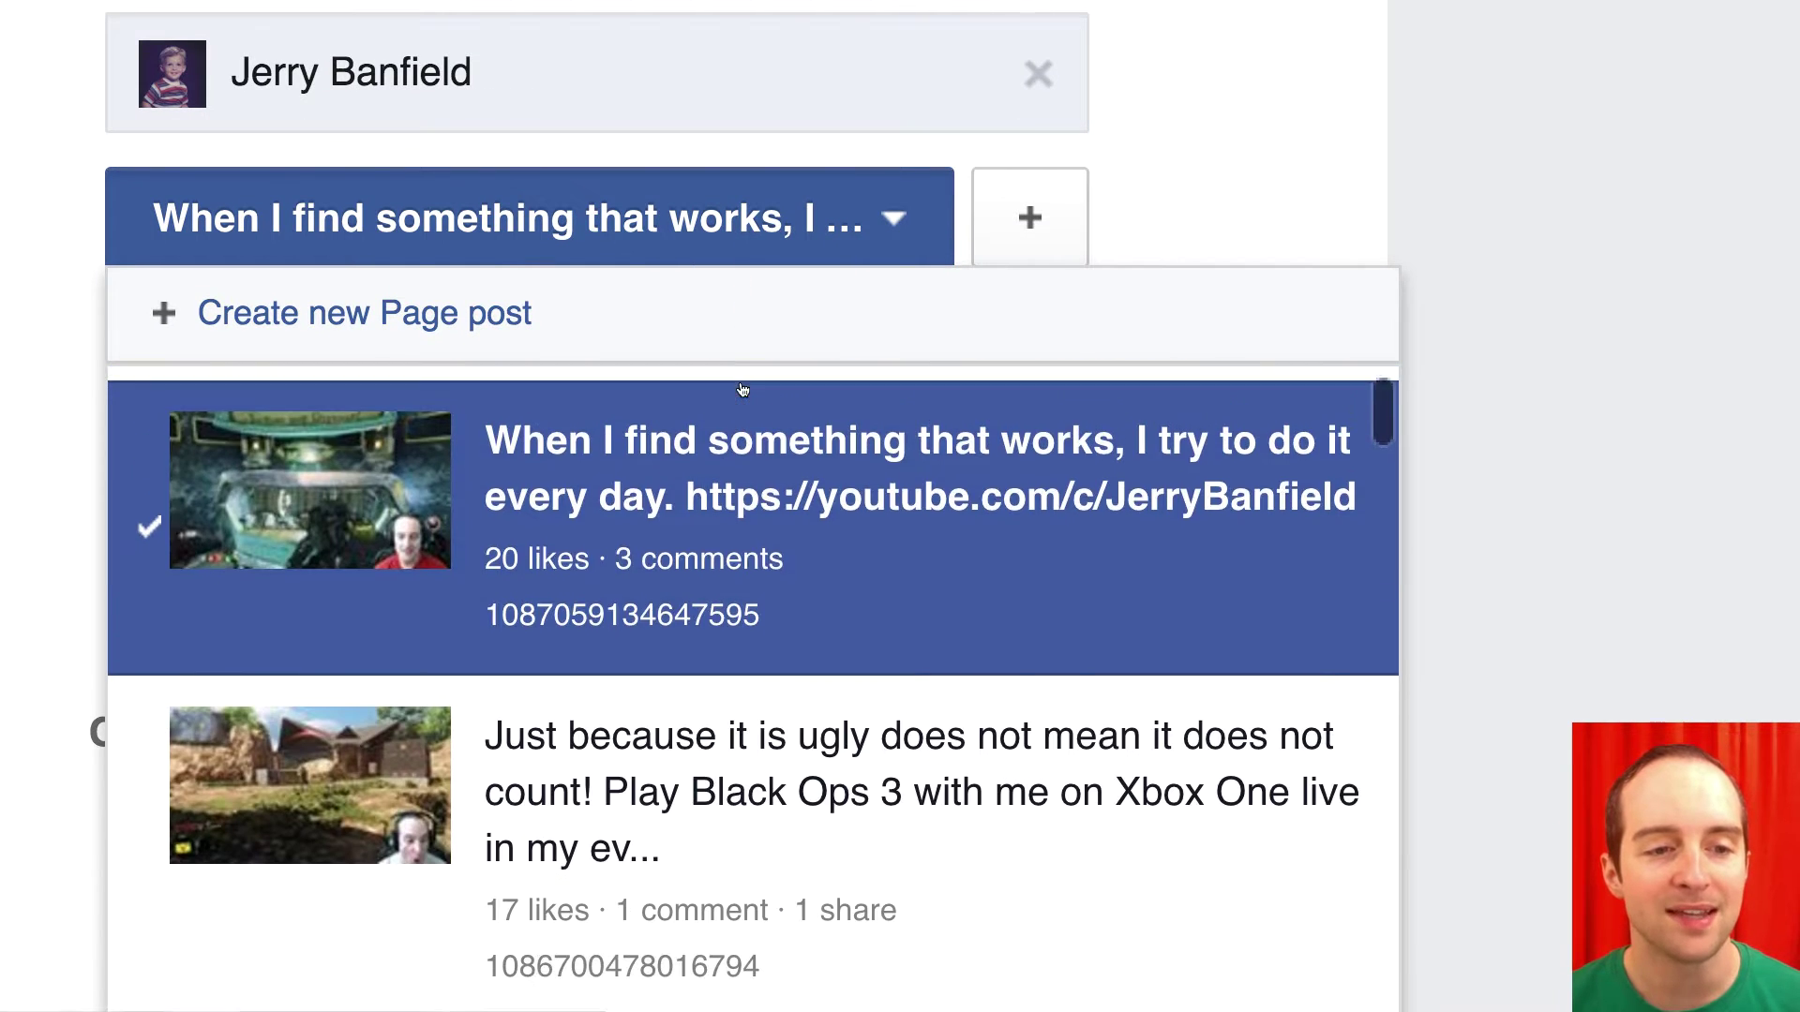
pyautogui.scroll(-2, 759, 487)
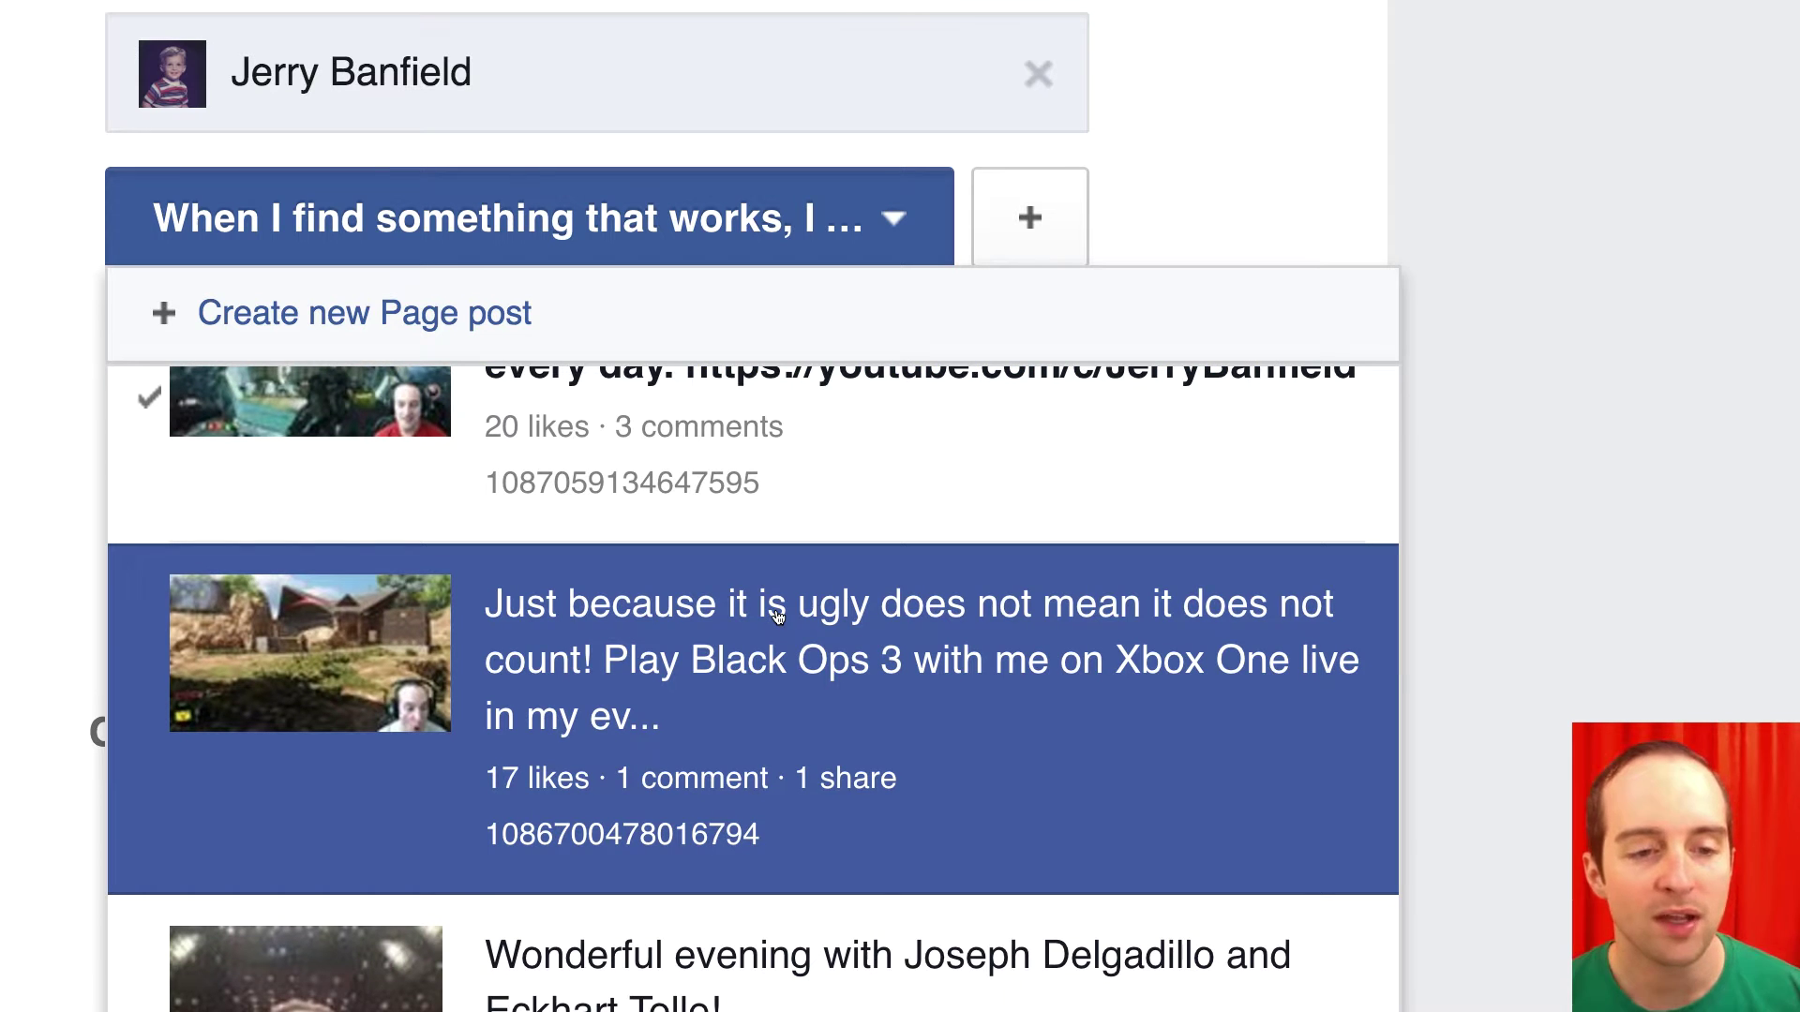
pyautogui.click(776, 615)
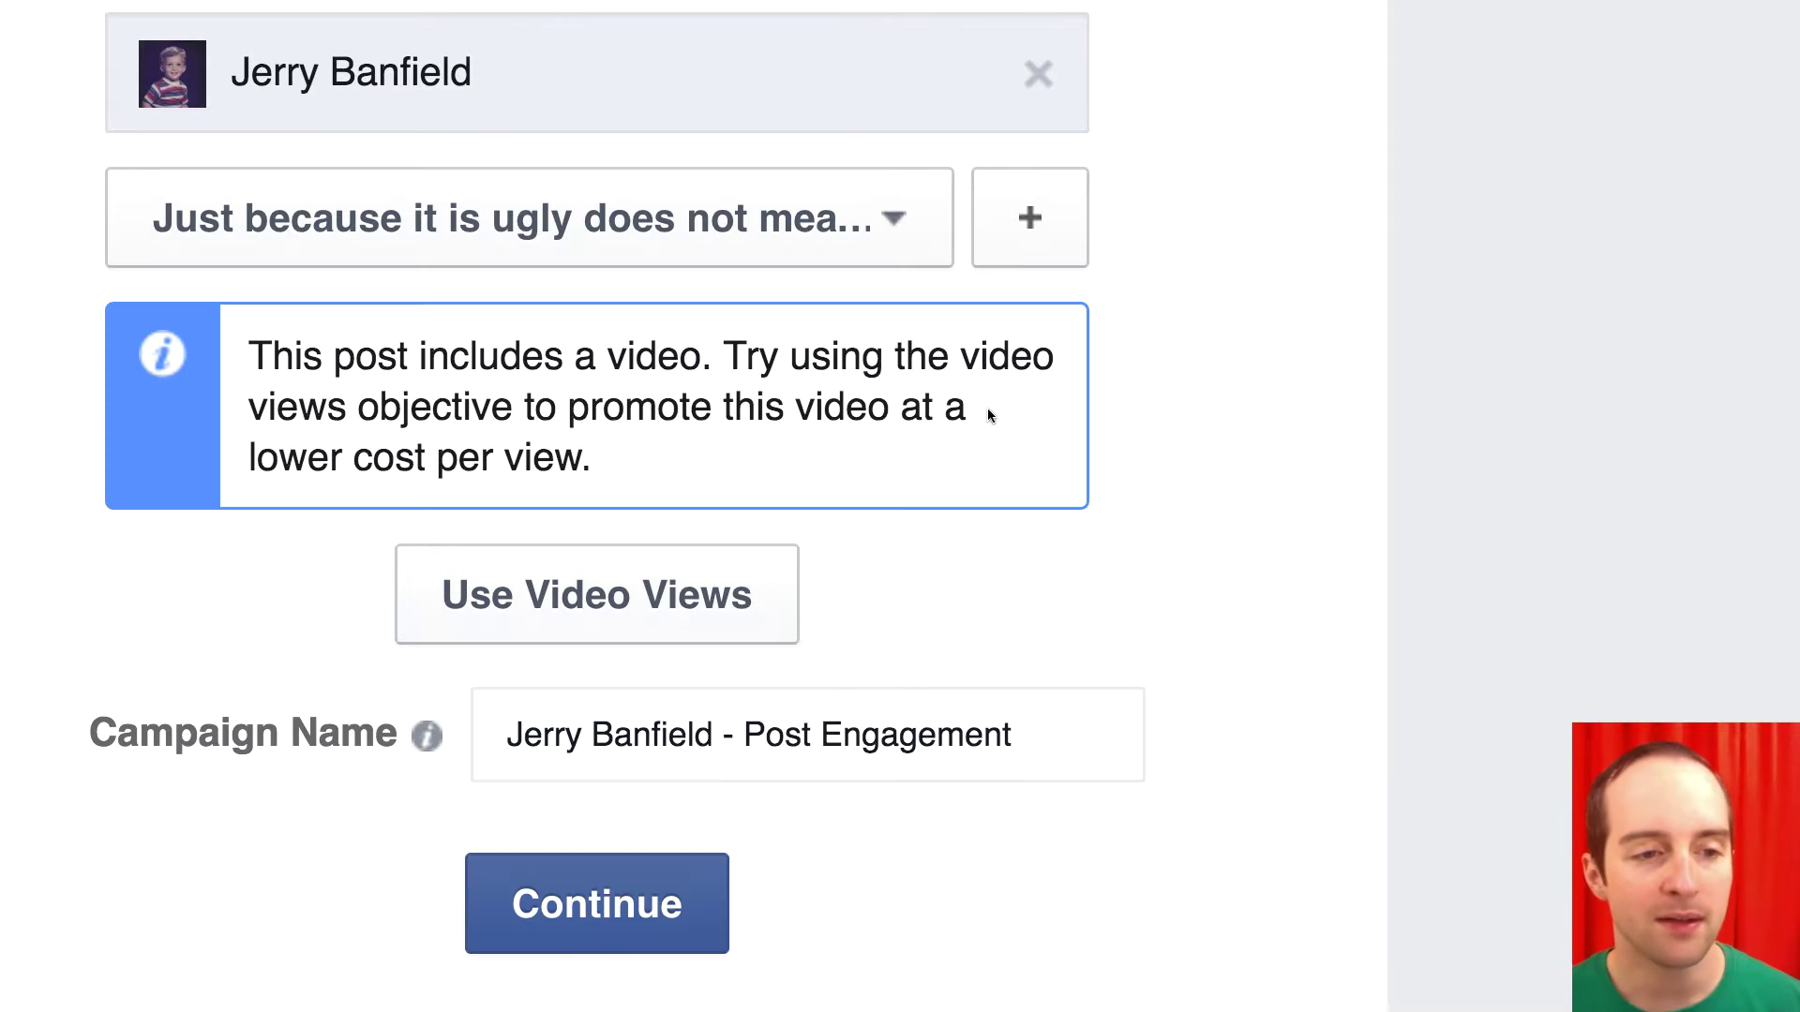
# Rename the campaign to 'Black Ops 3 Post Event Promotion April 22'.
pyautogui.scroll(-5, 1242, 479)
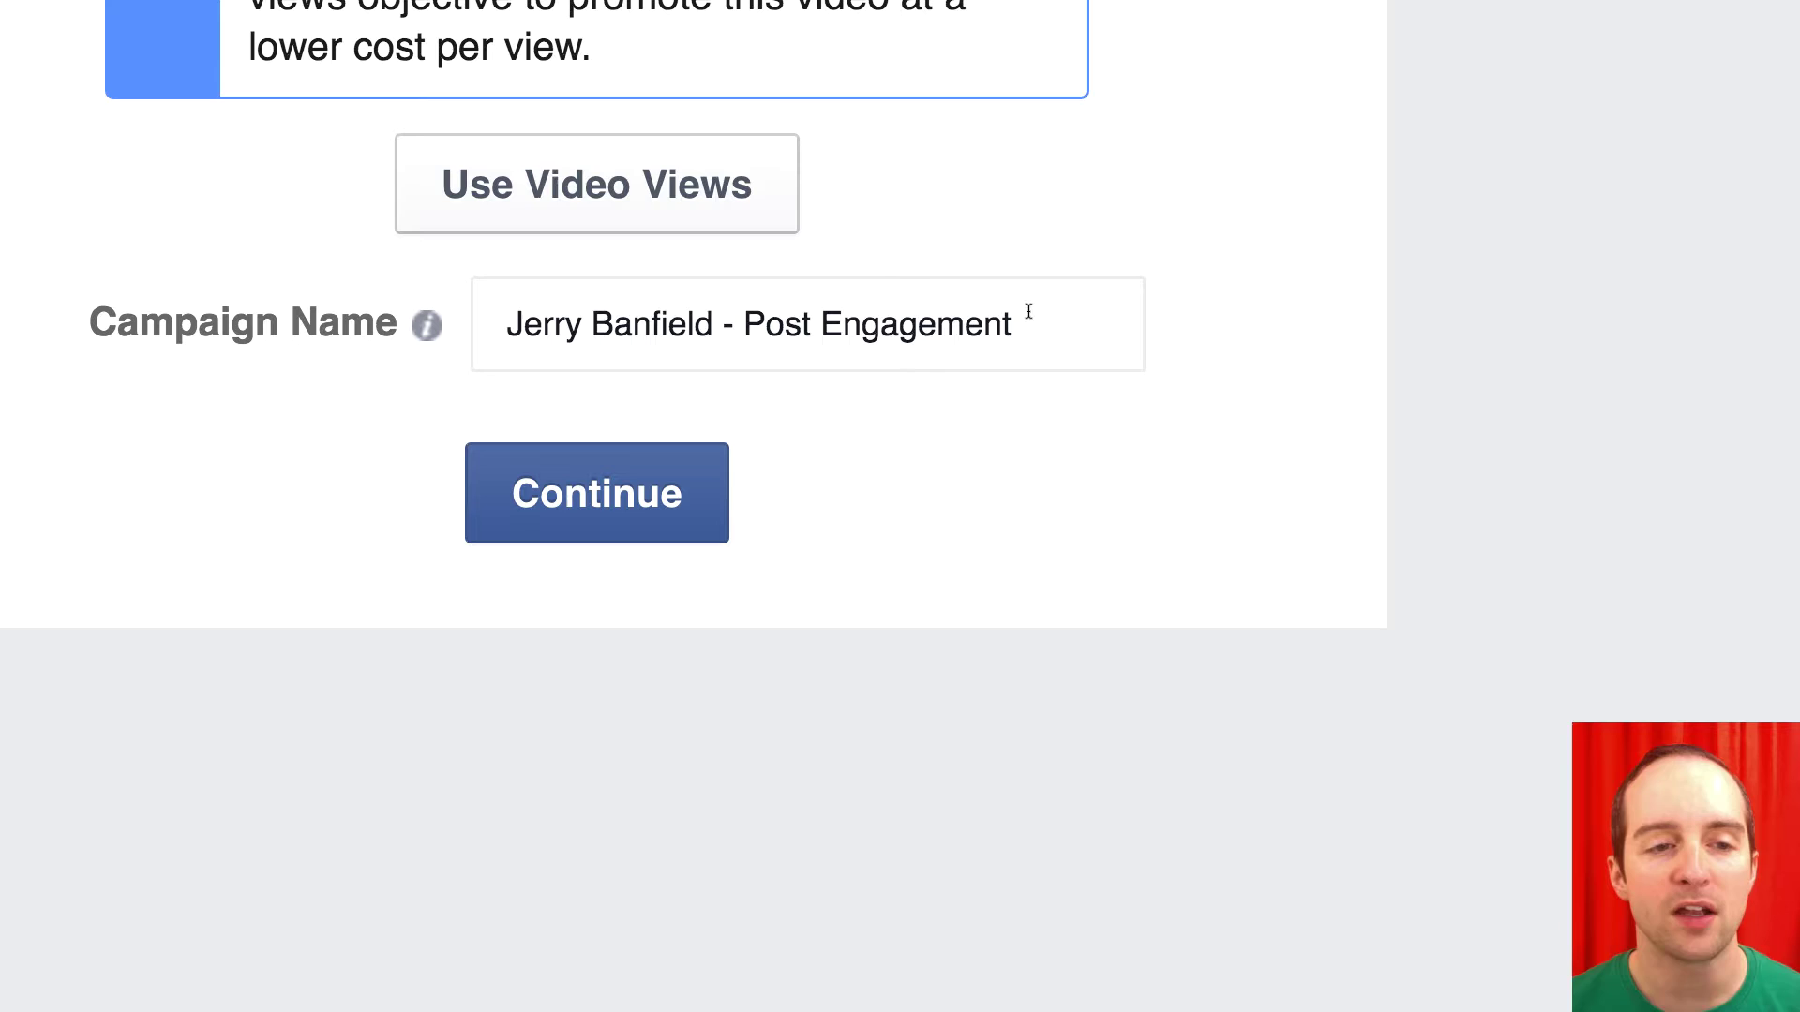
pyautogui.moveTo(1025, 310); pyautogui.dragTo(450, 307)
pyautogui.write('Black ')
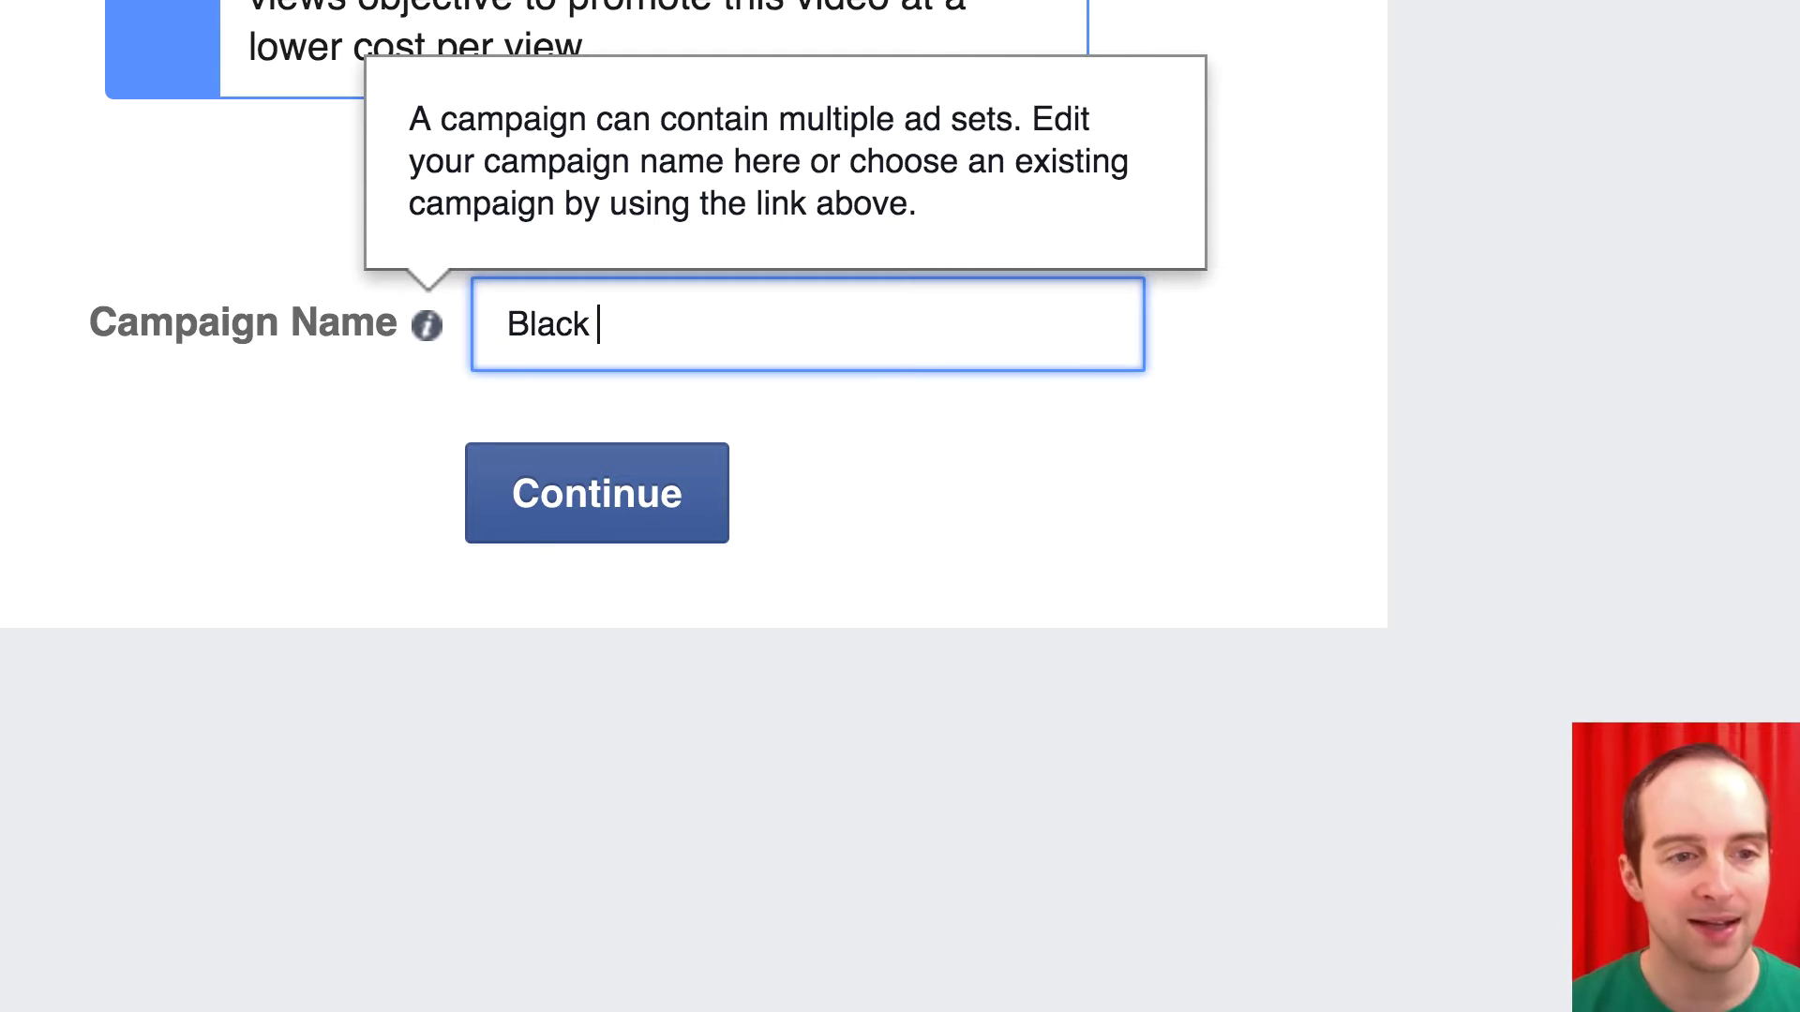
pyautogui.write('Ops 3 Pos')
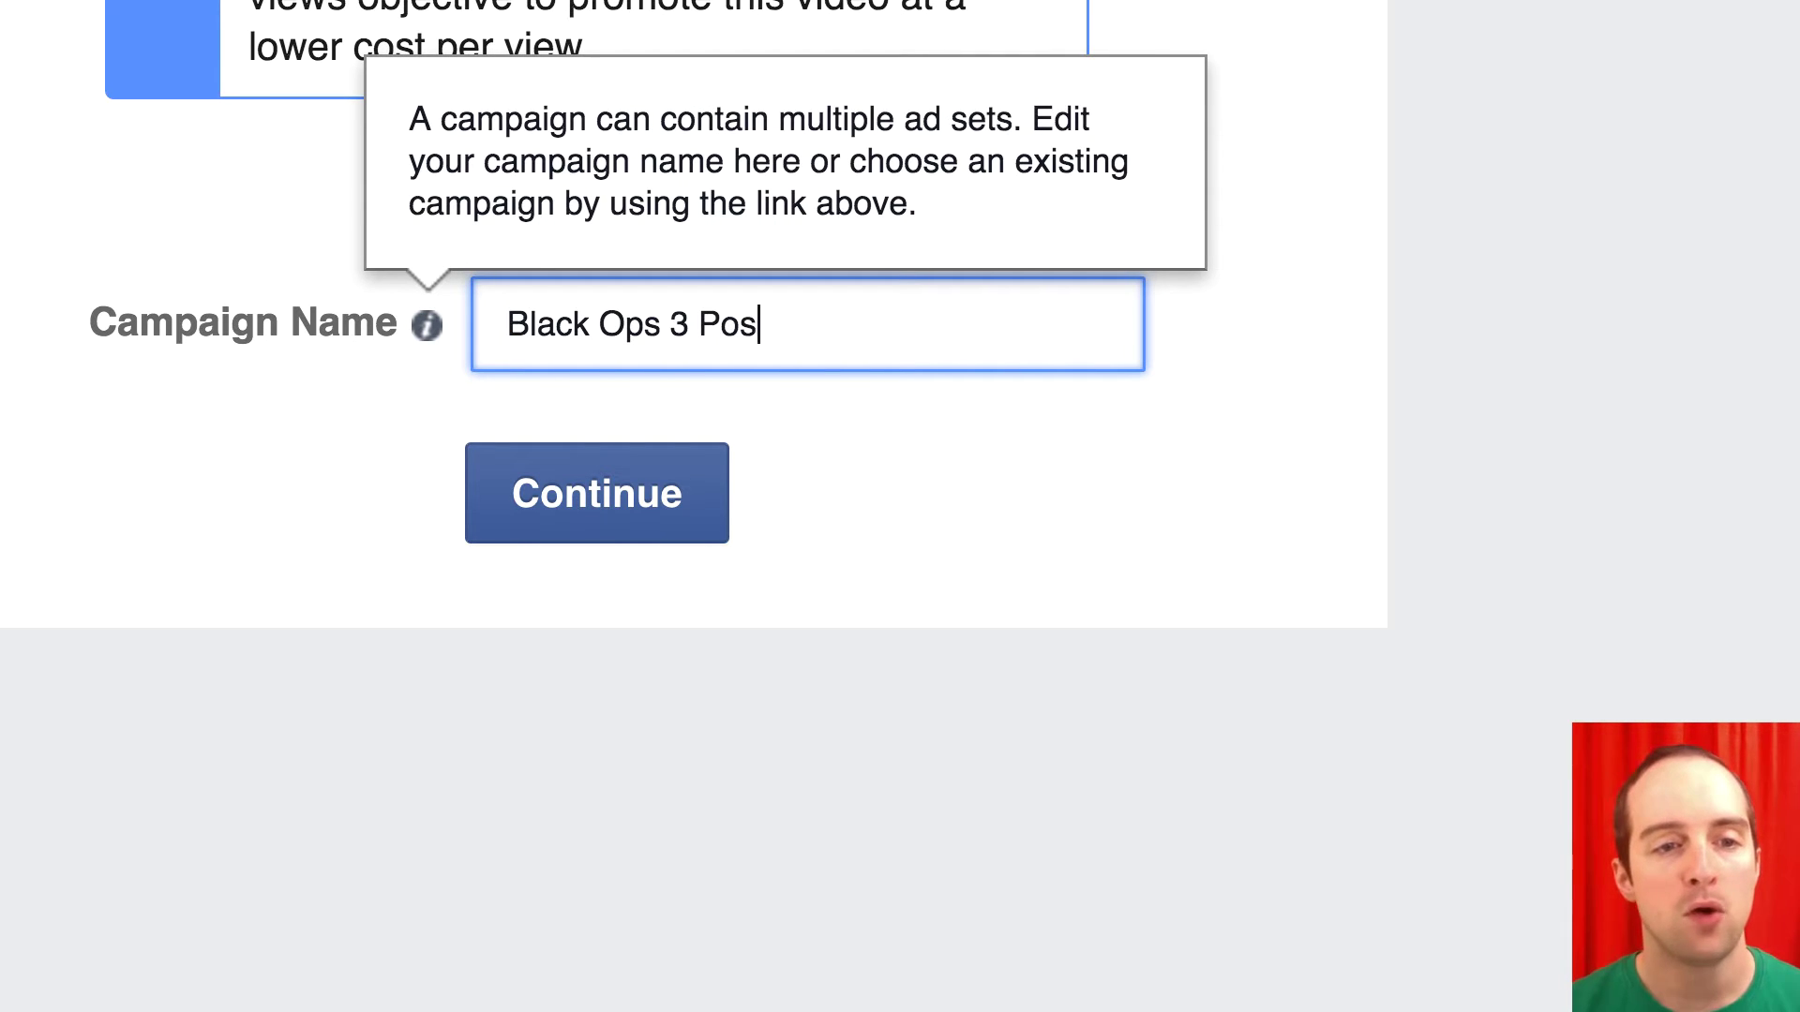
pyautogui.write('t Event Promotion April 2')
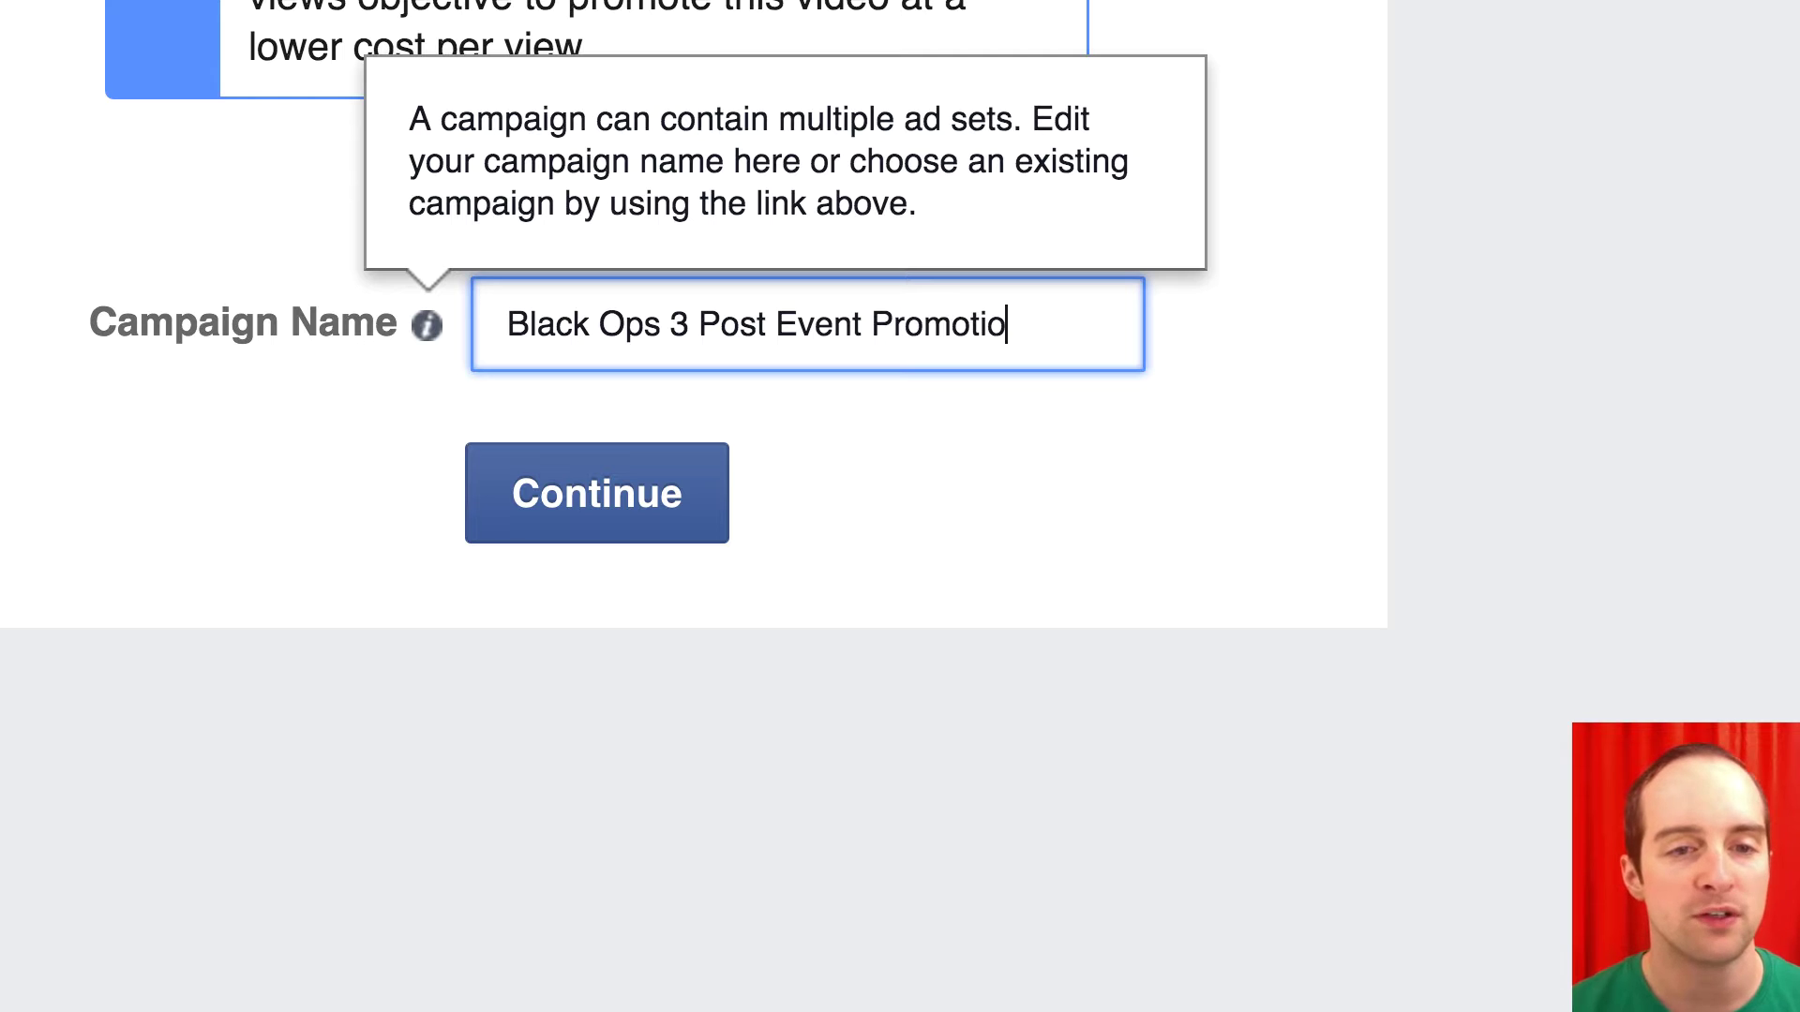
pyautogui.write('2')
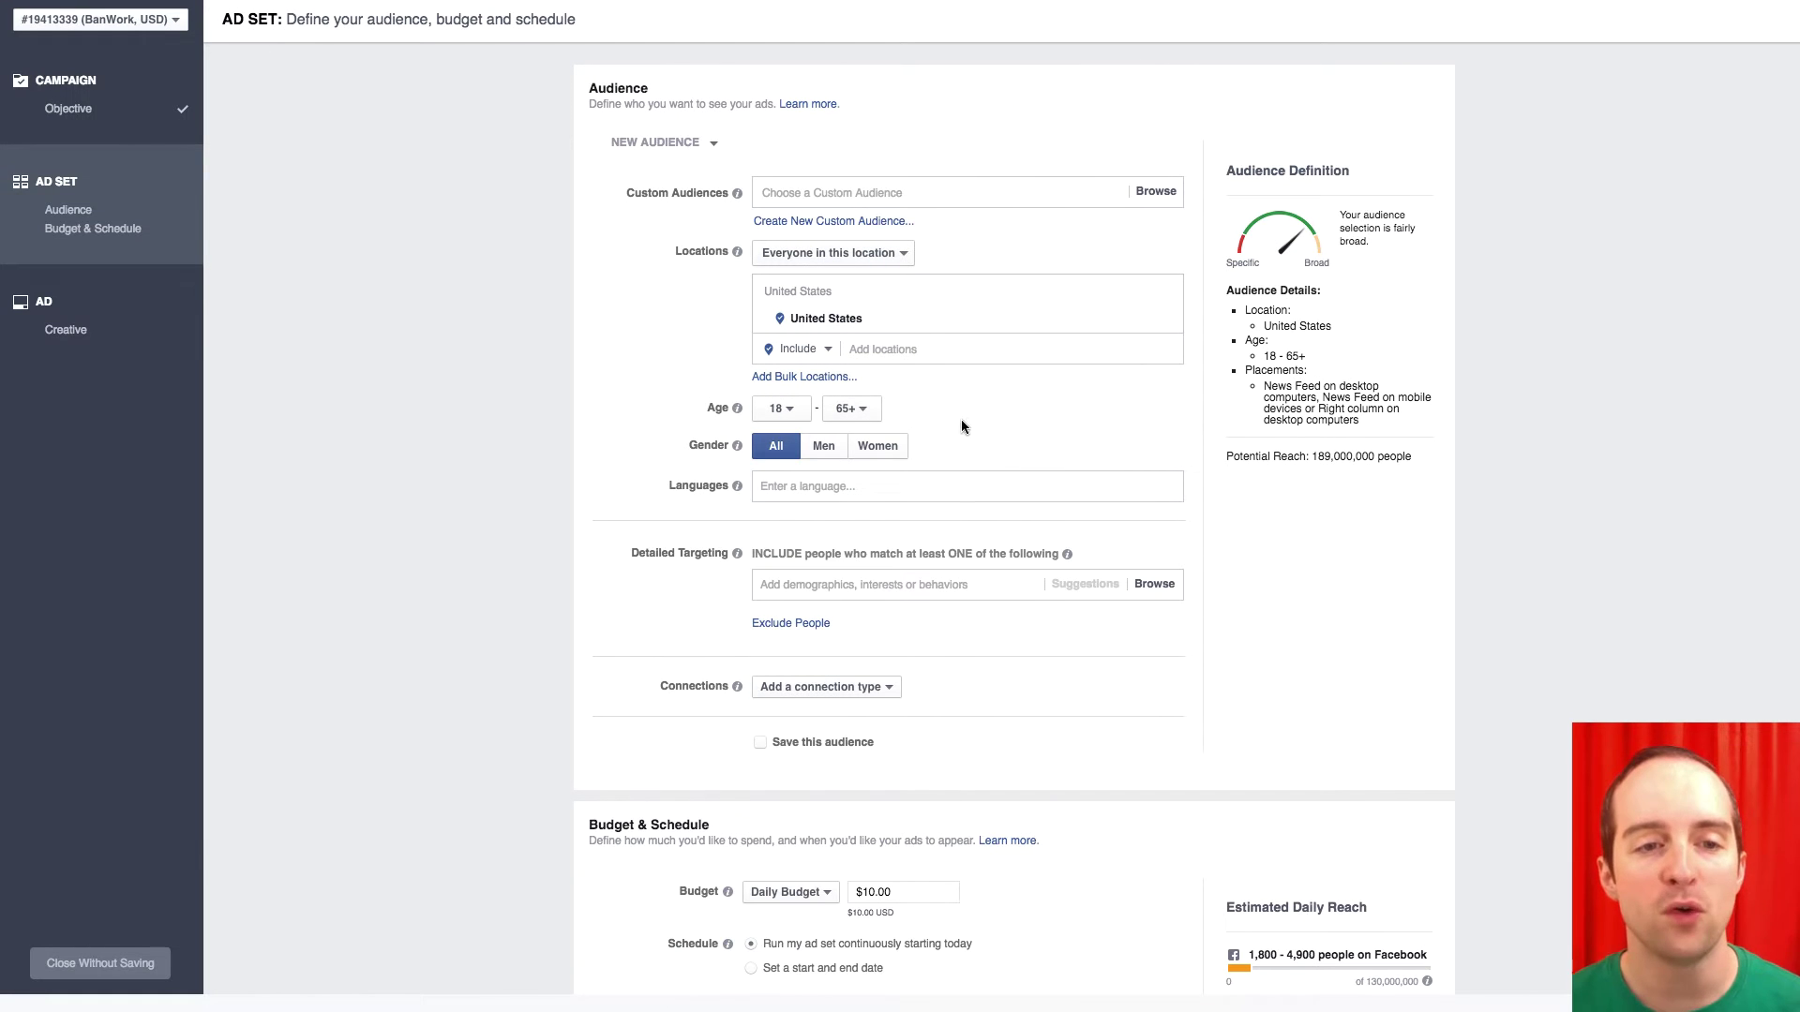
# Review the default ad set audience (United States, ages 18–65+) and $10 daily budget.
pyautogui.scroll(-2, 1044, 398)
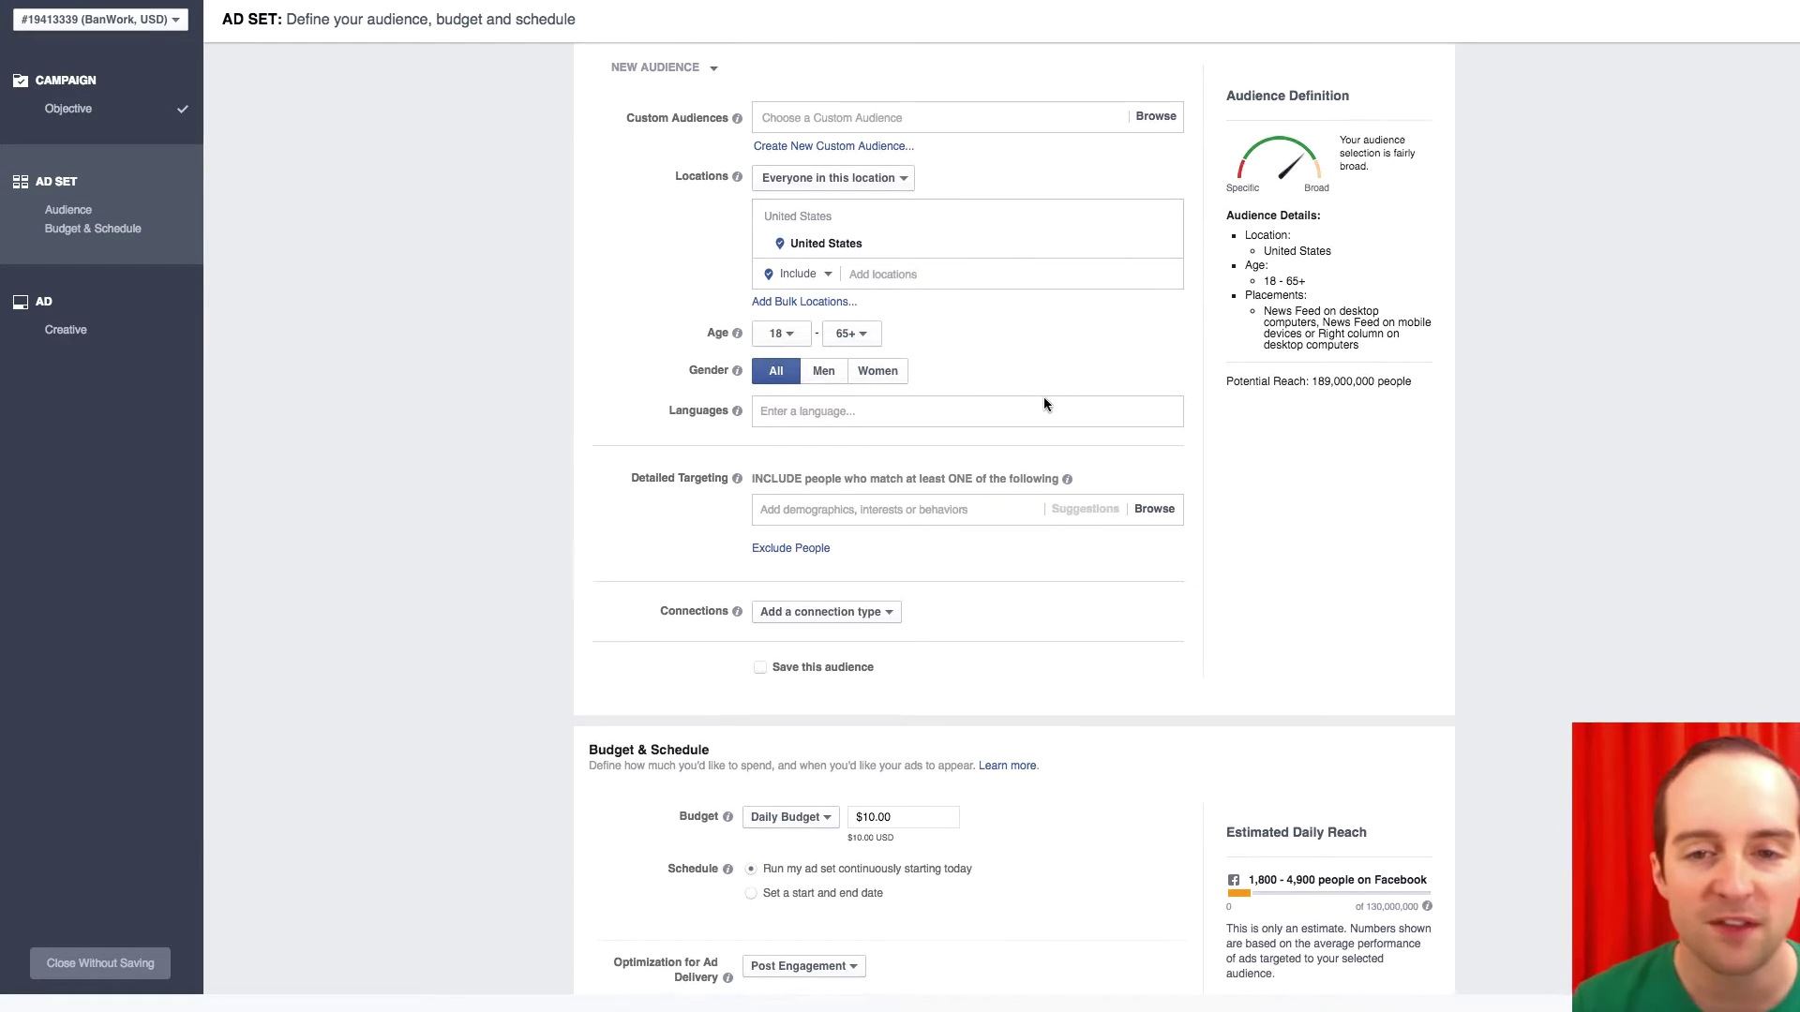
pyautogui.scroll(-1, 1044, 398)
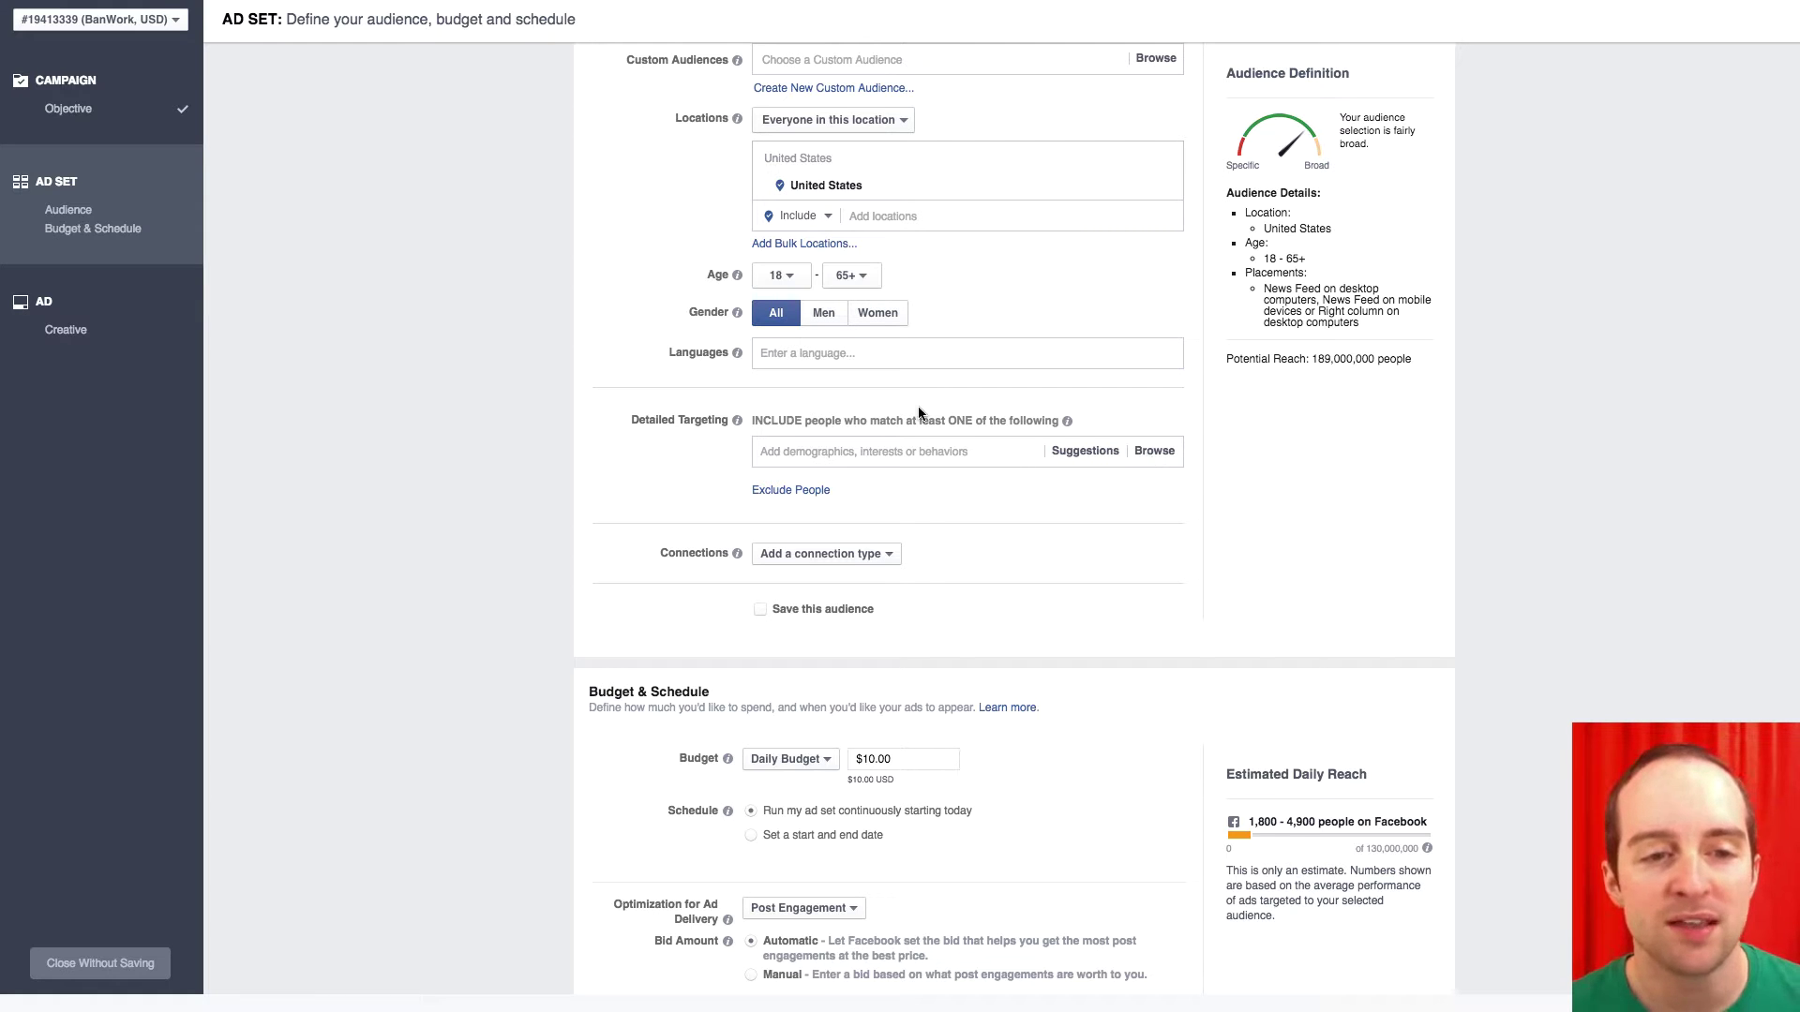
pyautogui.scroll(-3, 943, 458)
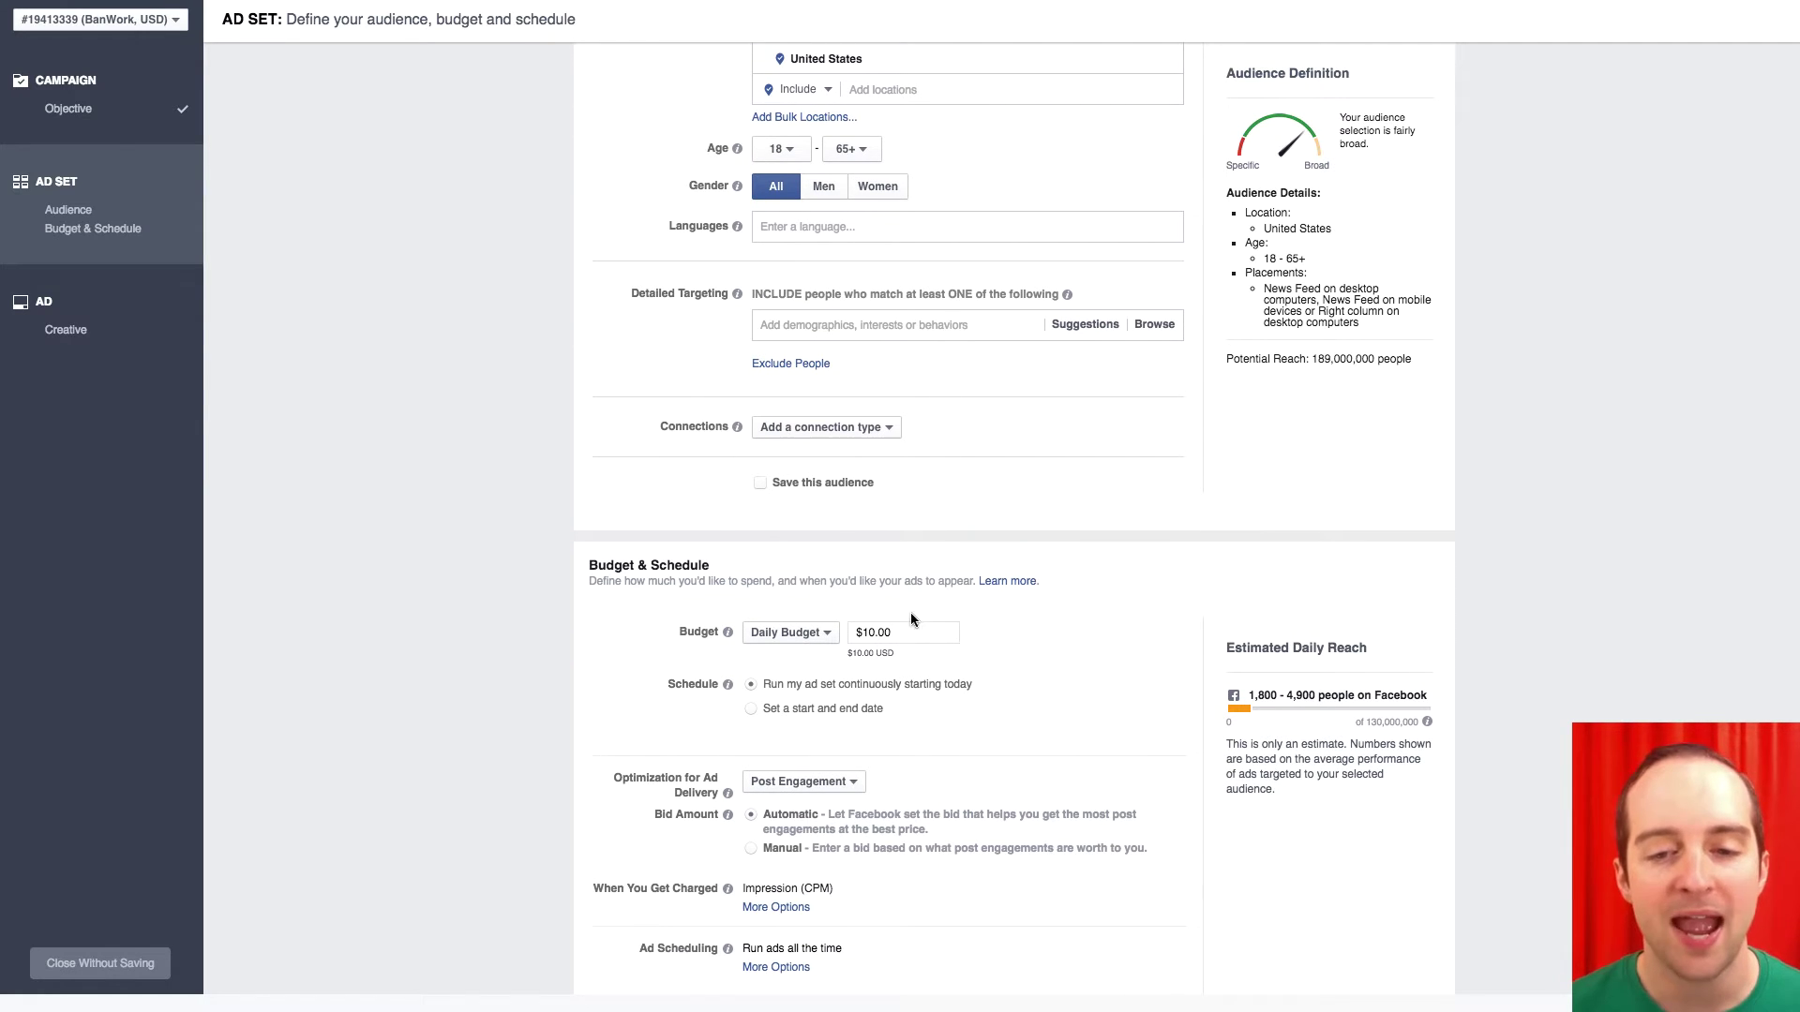
pyautogui.scroll(2, 956, 350)
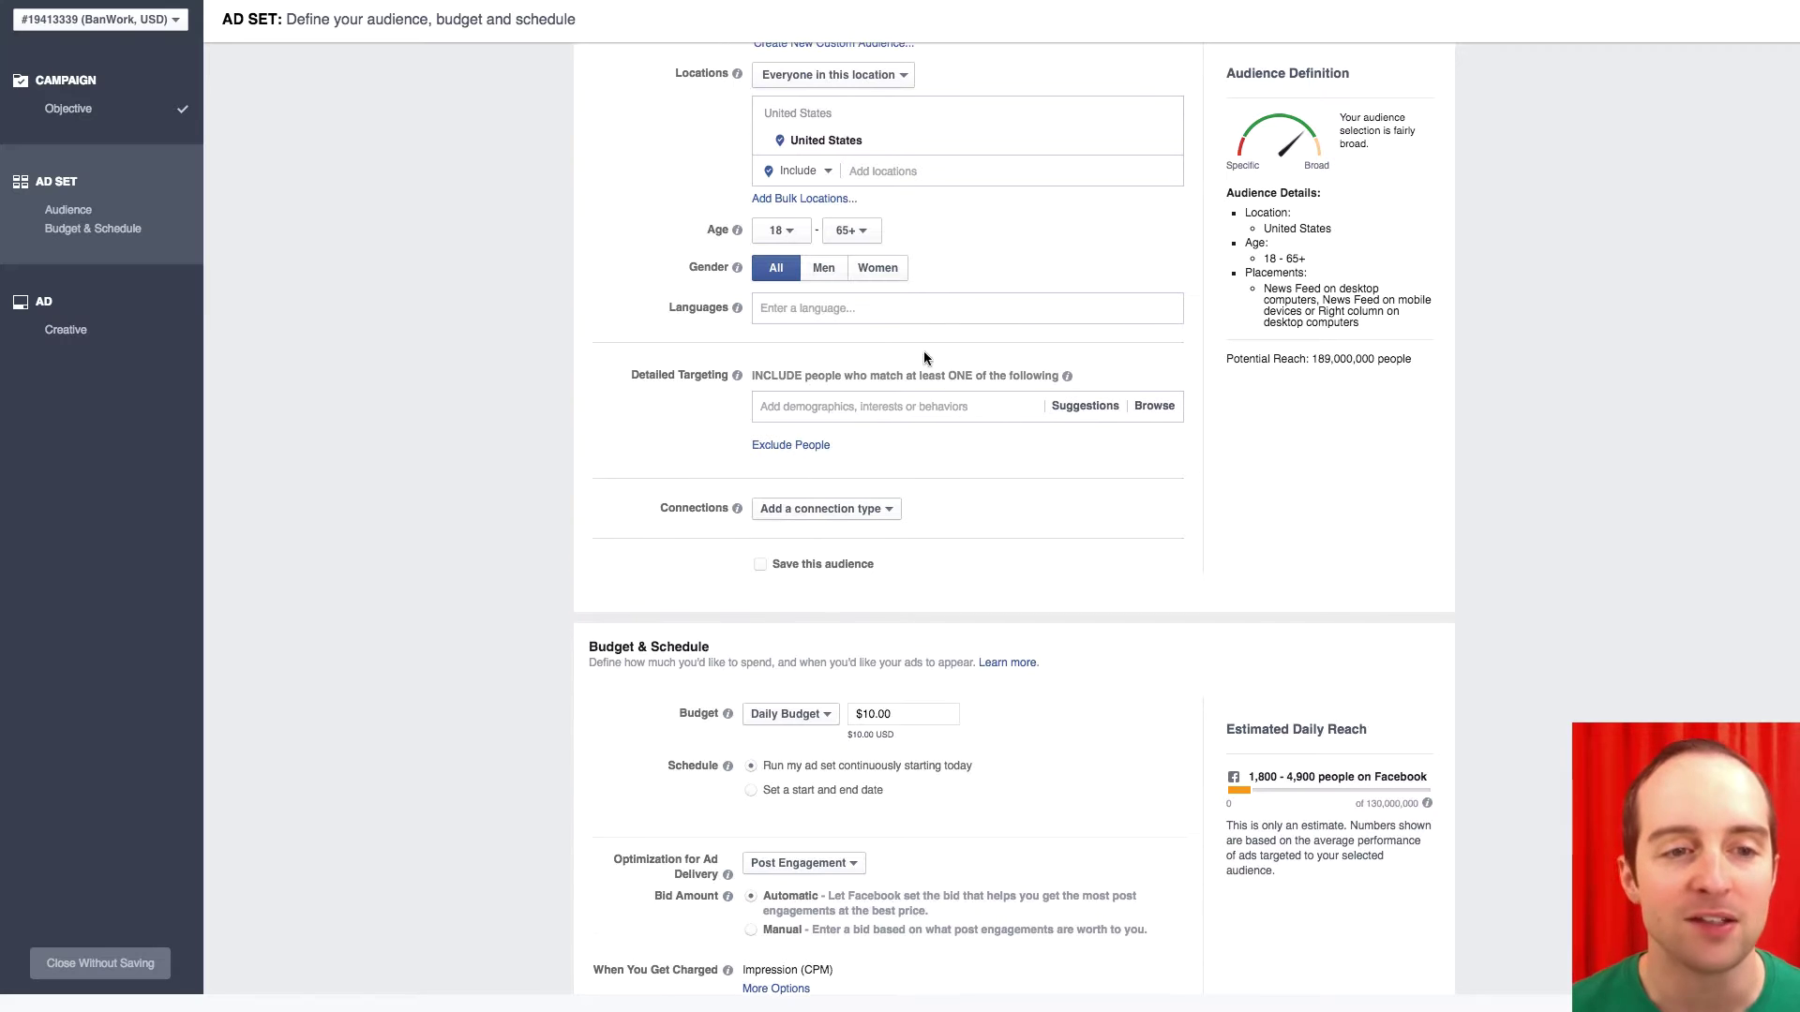
pyautogui.scroll(4, 824, 406)
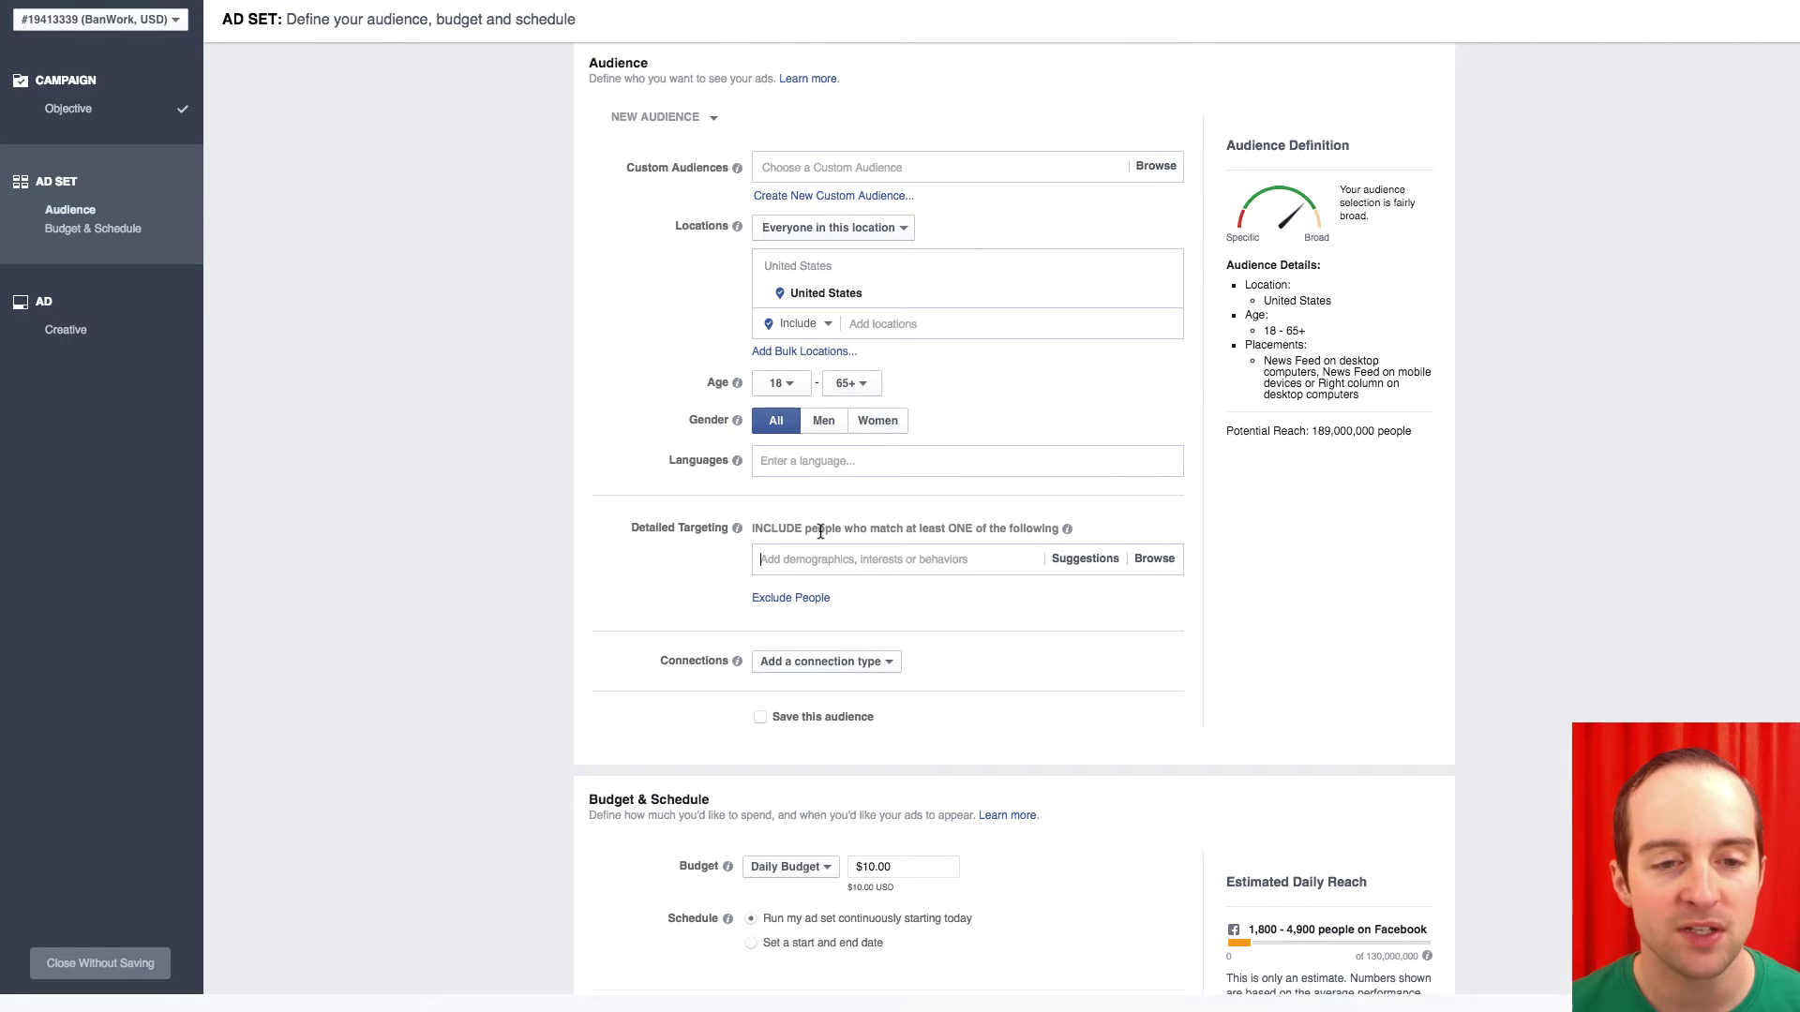
pyautogui.scroll(-3, 827, 469)
# Add Call of Duty and Treyarch as Detailed Targeting interests.
pyautogui.write('call of duty')
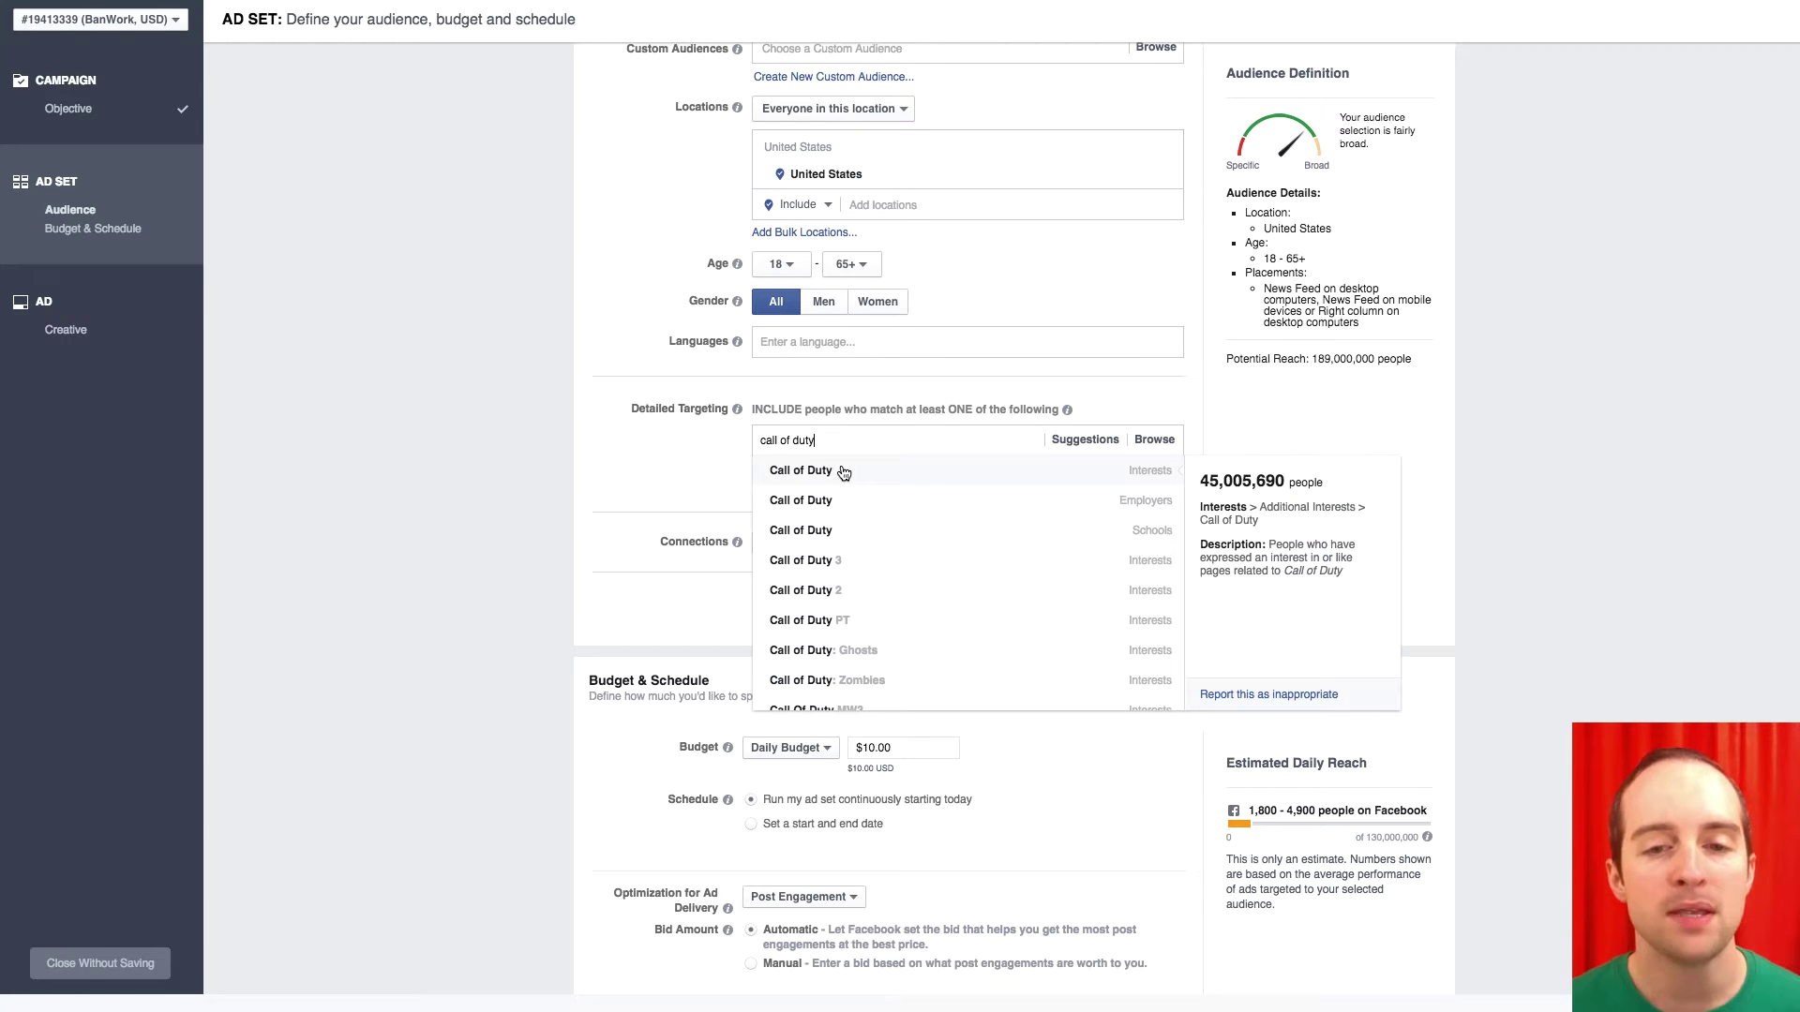
pyautogui.click(842, 471)
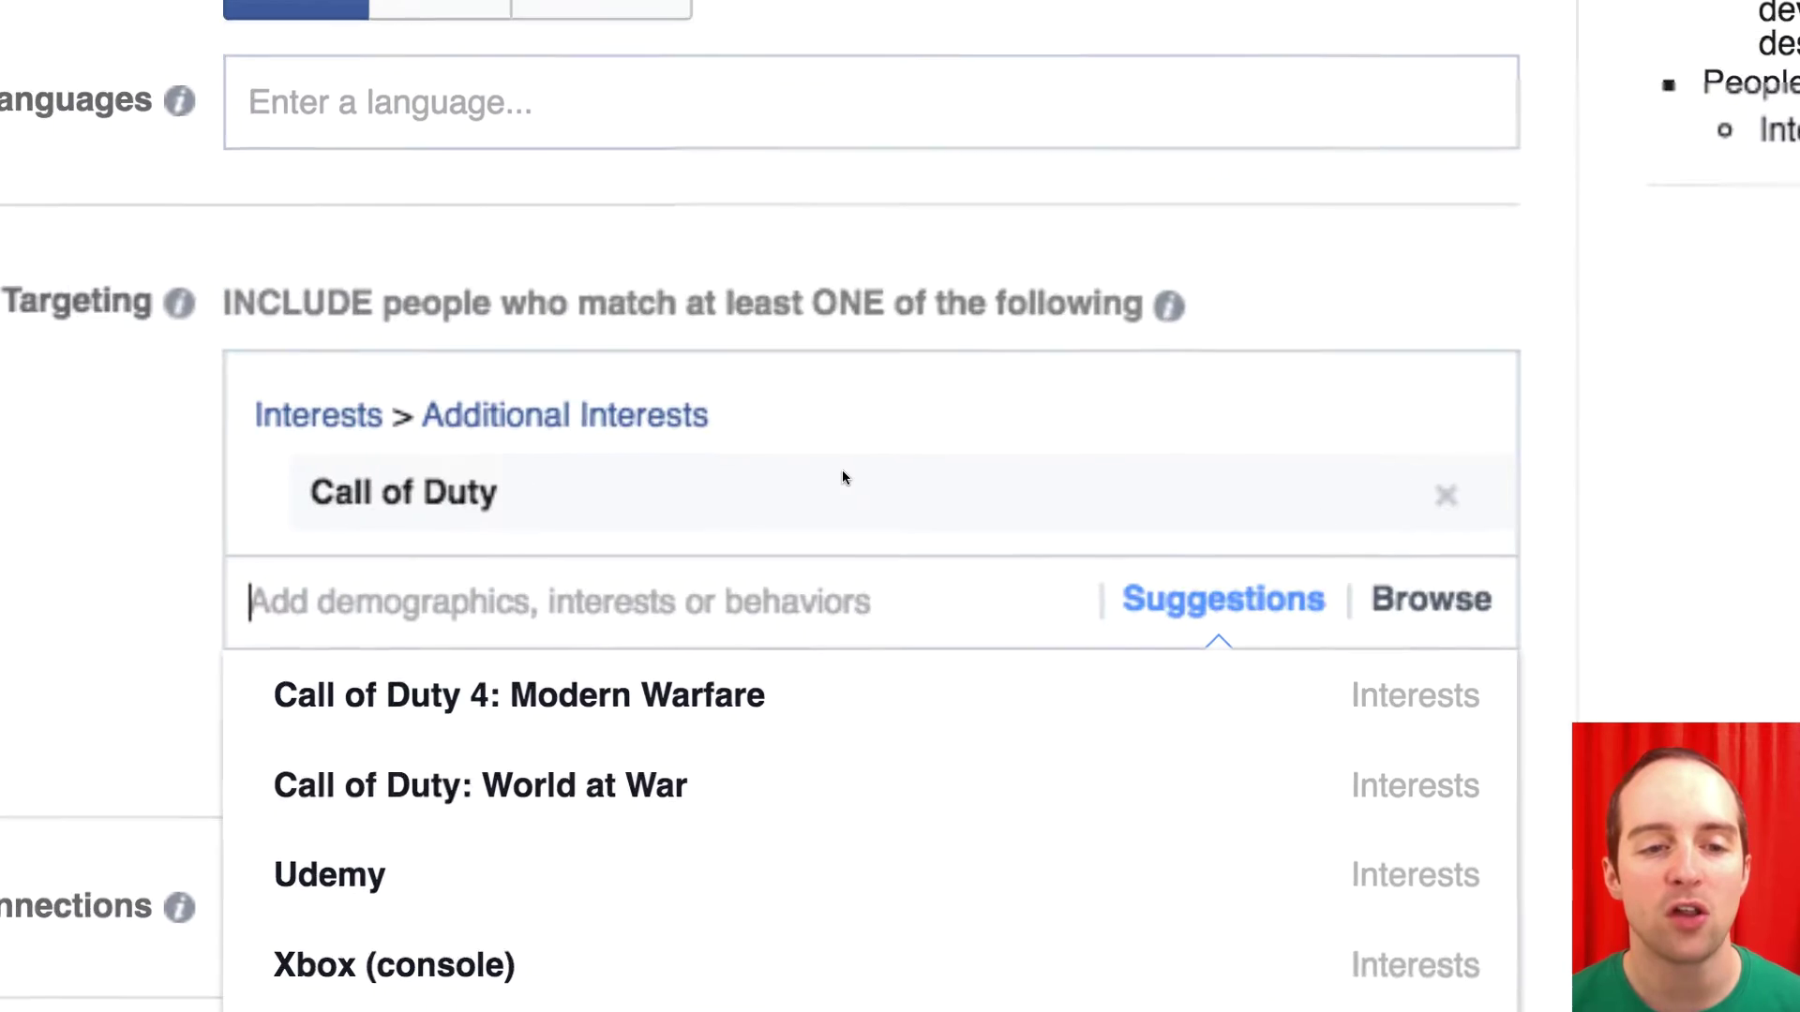
pyautogui.scroll(-2, 866, 422)
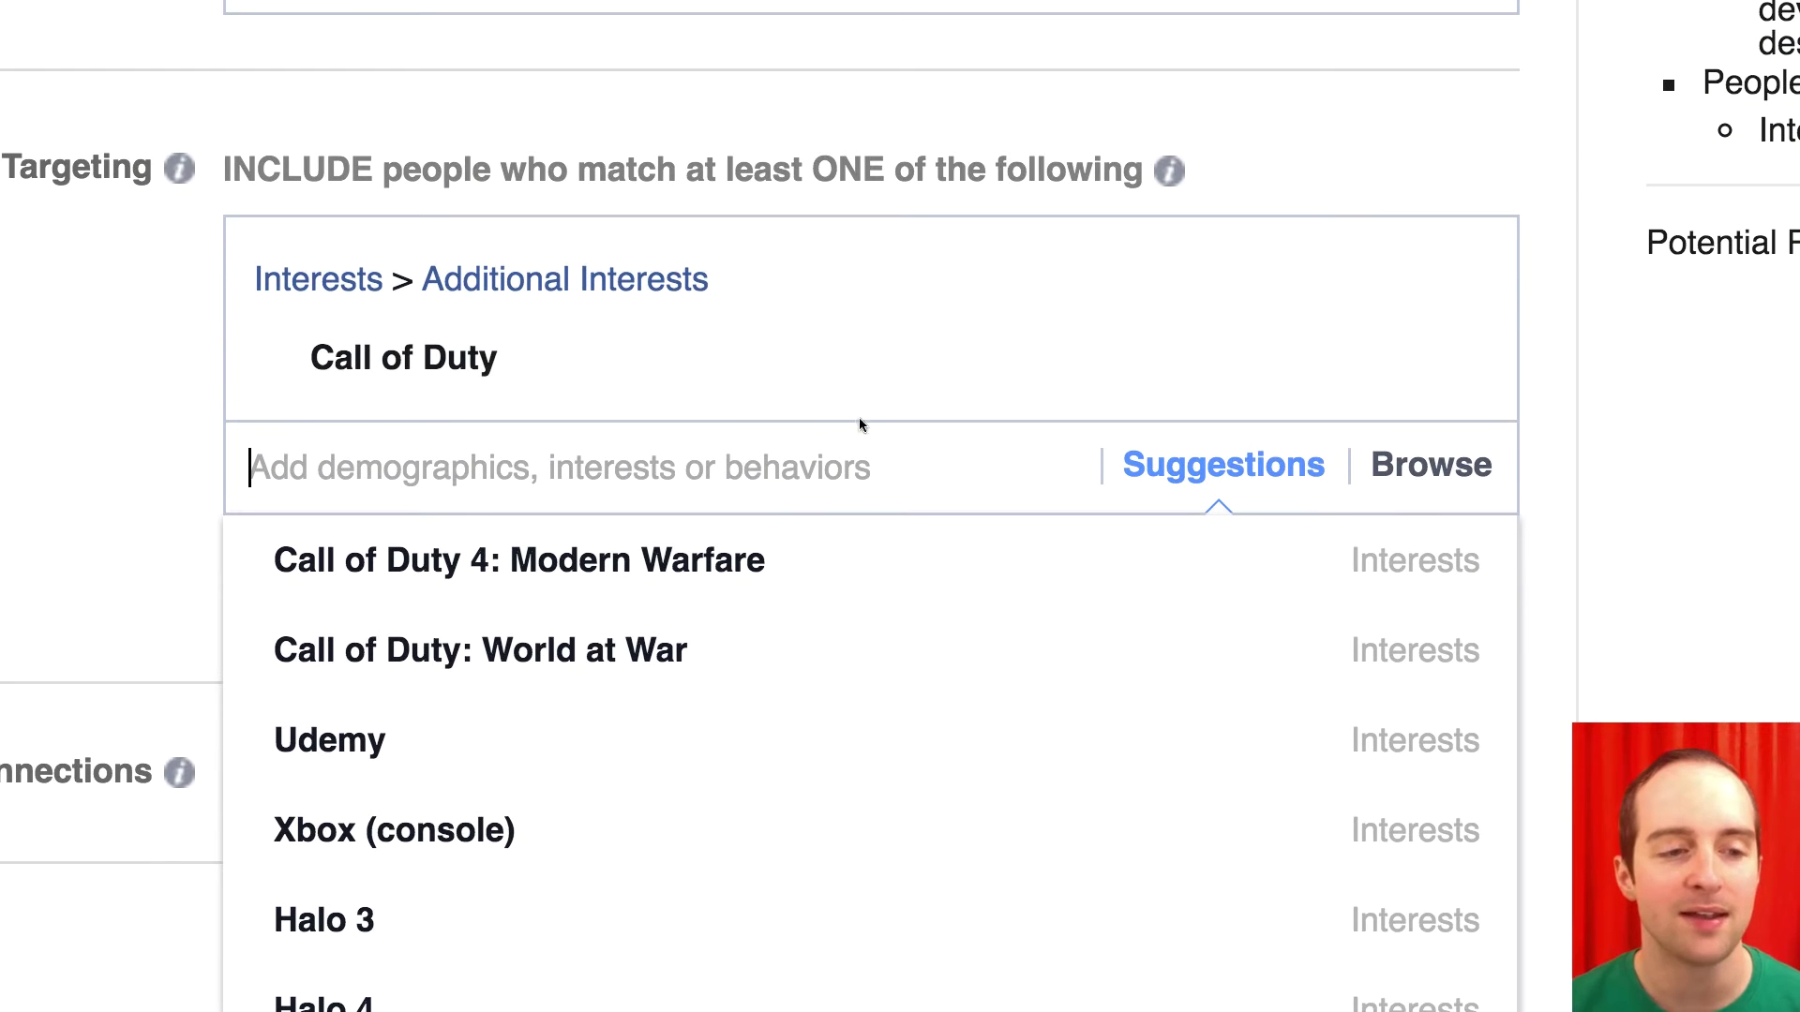
pyautogui.click(750, 437)
pyautogui.write('treuar')
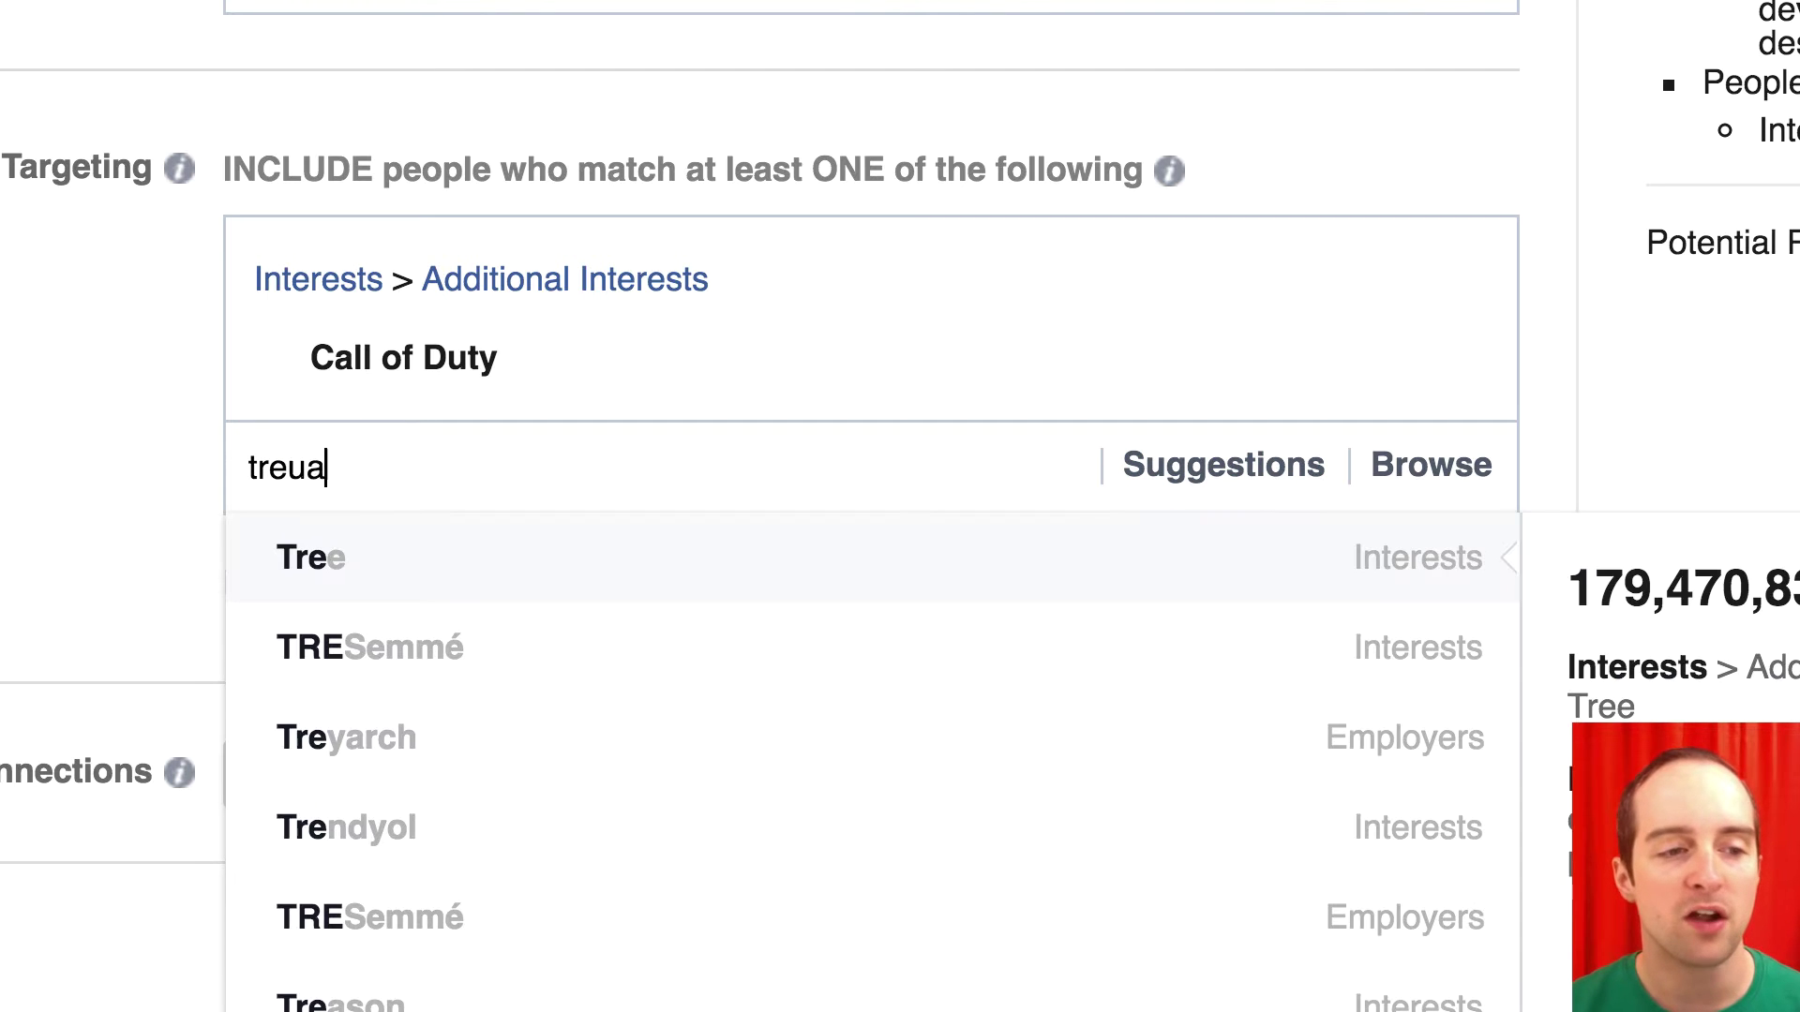
pyautogui.press('BackSpace')
pyautogui.press('BackSpace')
pyautogui.press('BackSpace')
pyautogui.write('yar')
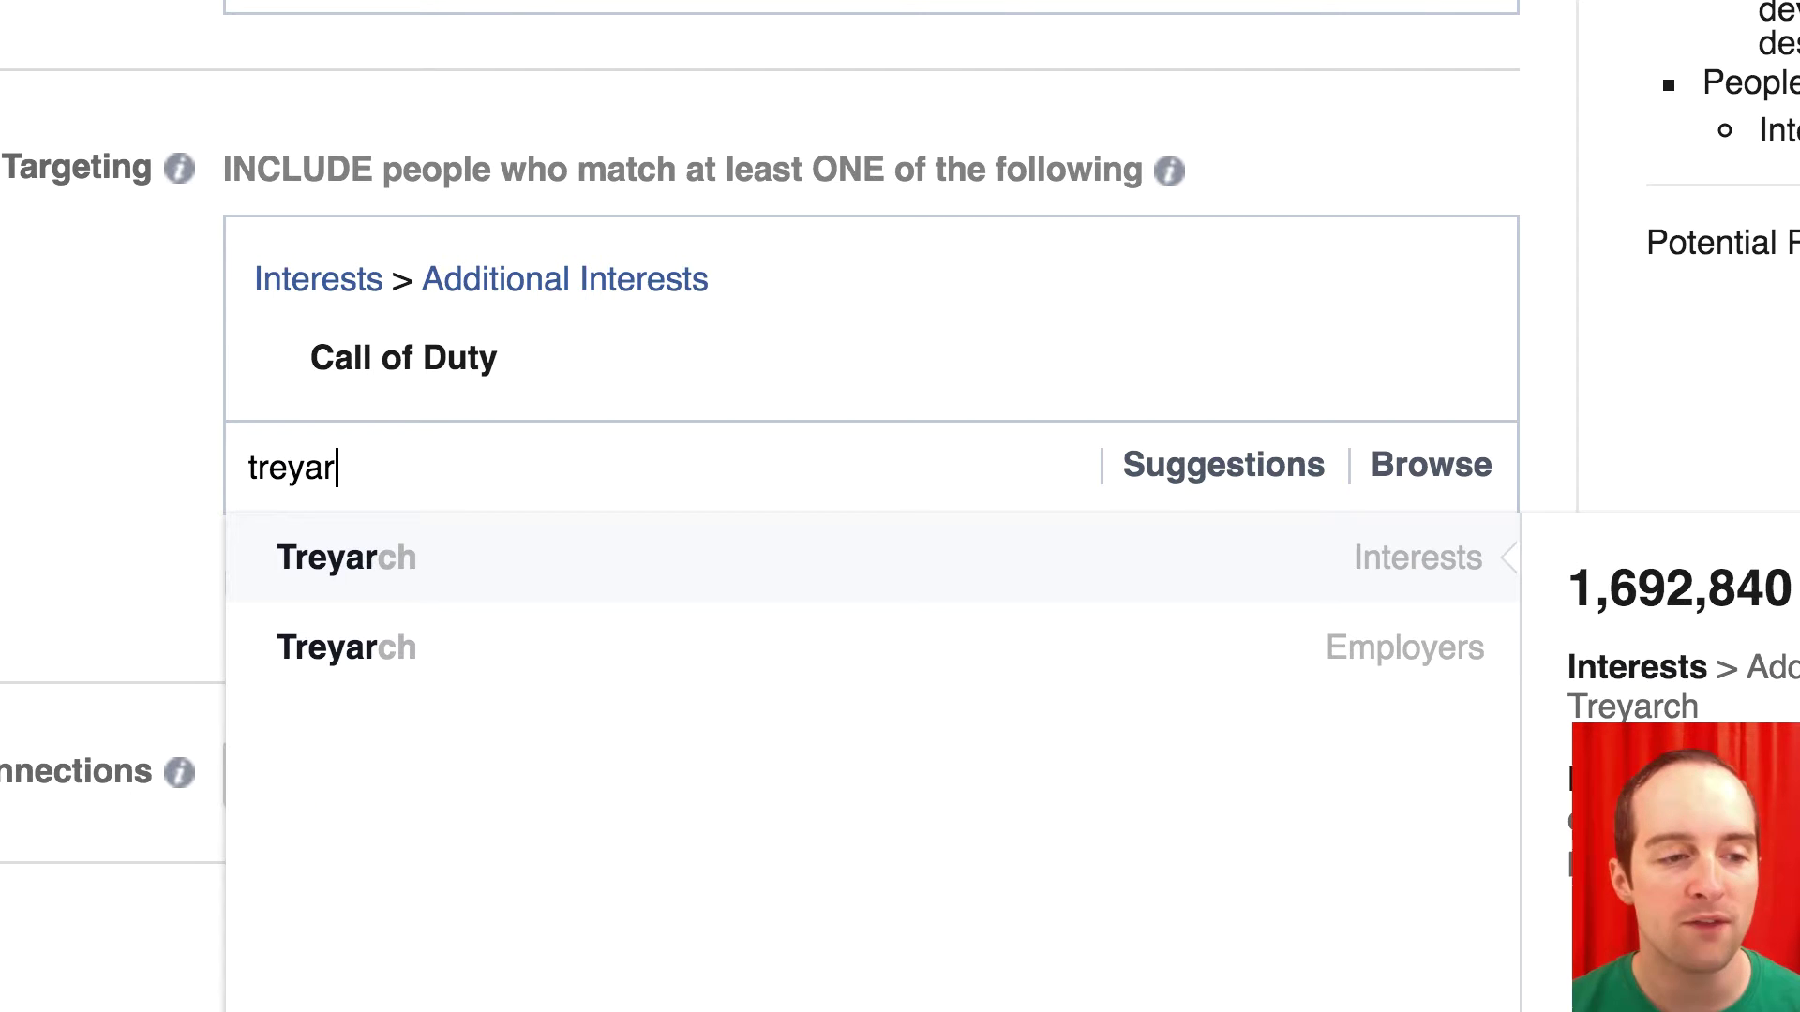
pyautogui.click(707, 555)
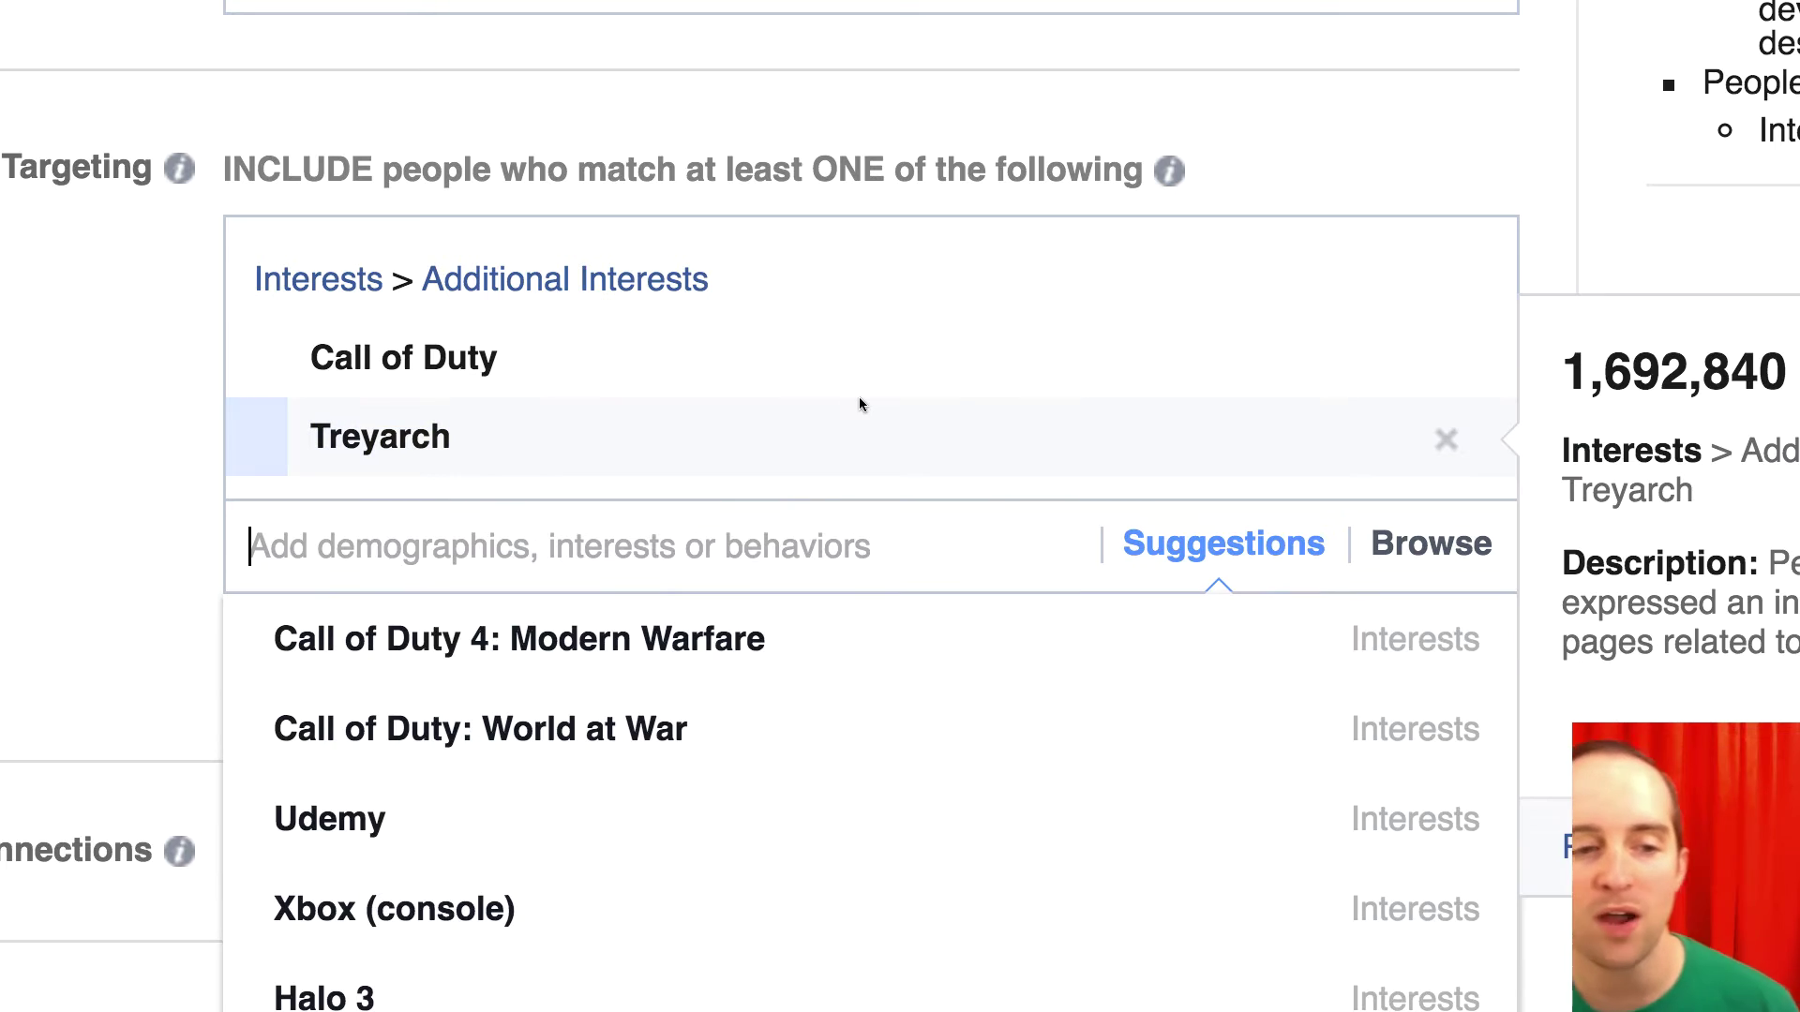
pyautogui.scroll(-2, 858, 396)
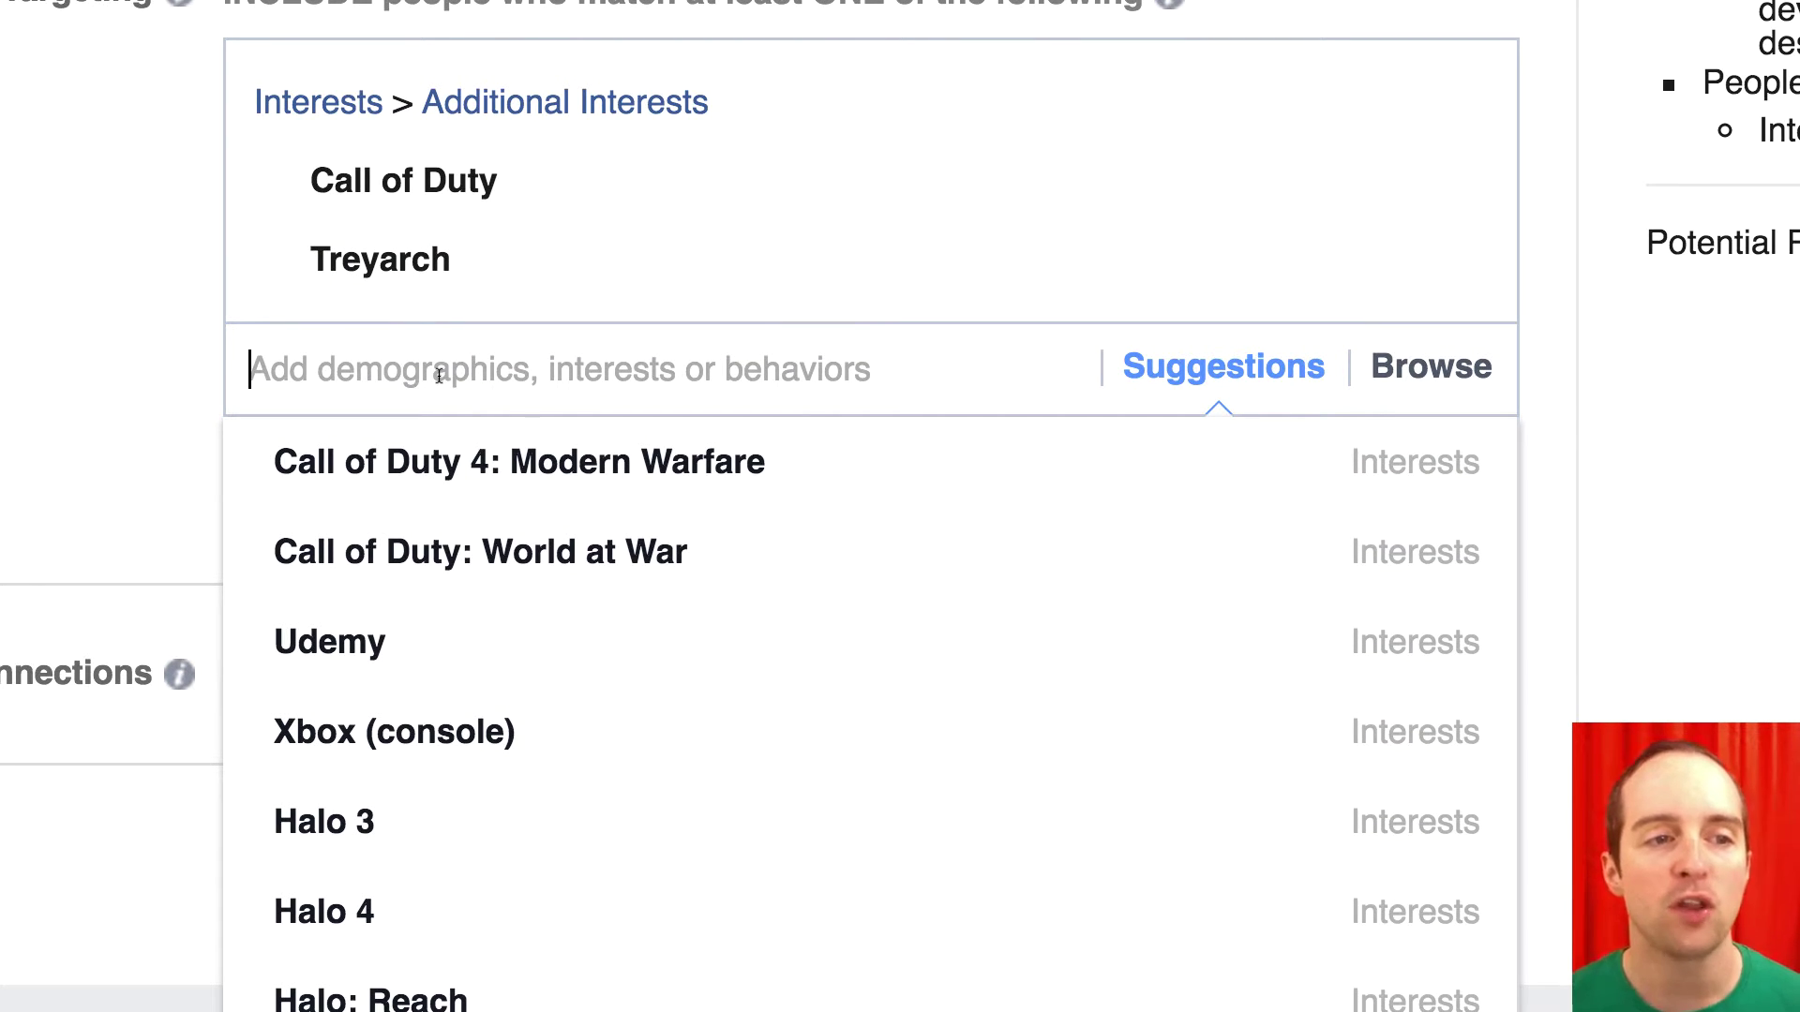
pyautogui.click(97, 385)
# Narrow the audience so people must also be interested in Xbox One.
pyautogui.click(583, 484)
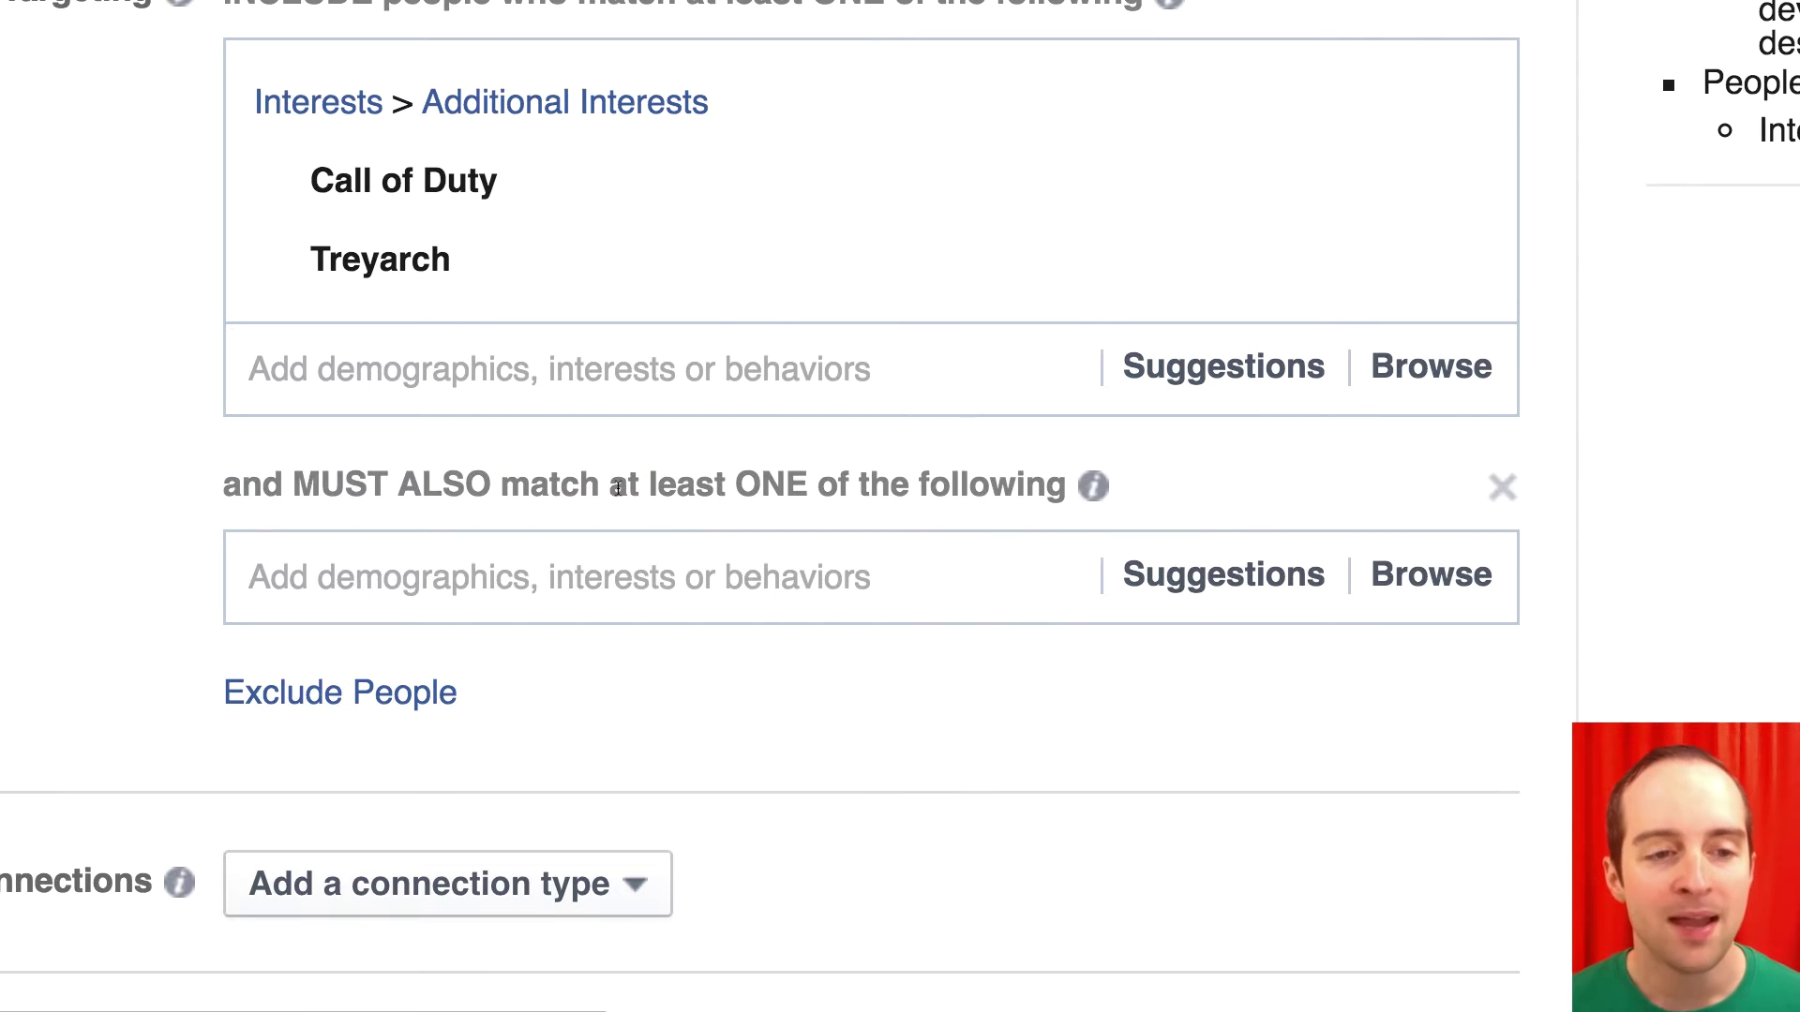
pyautogui.scroll(-2, 618, 494)
pyautogui.click(641, 415)
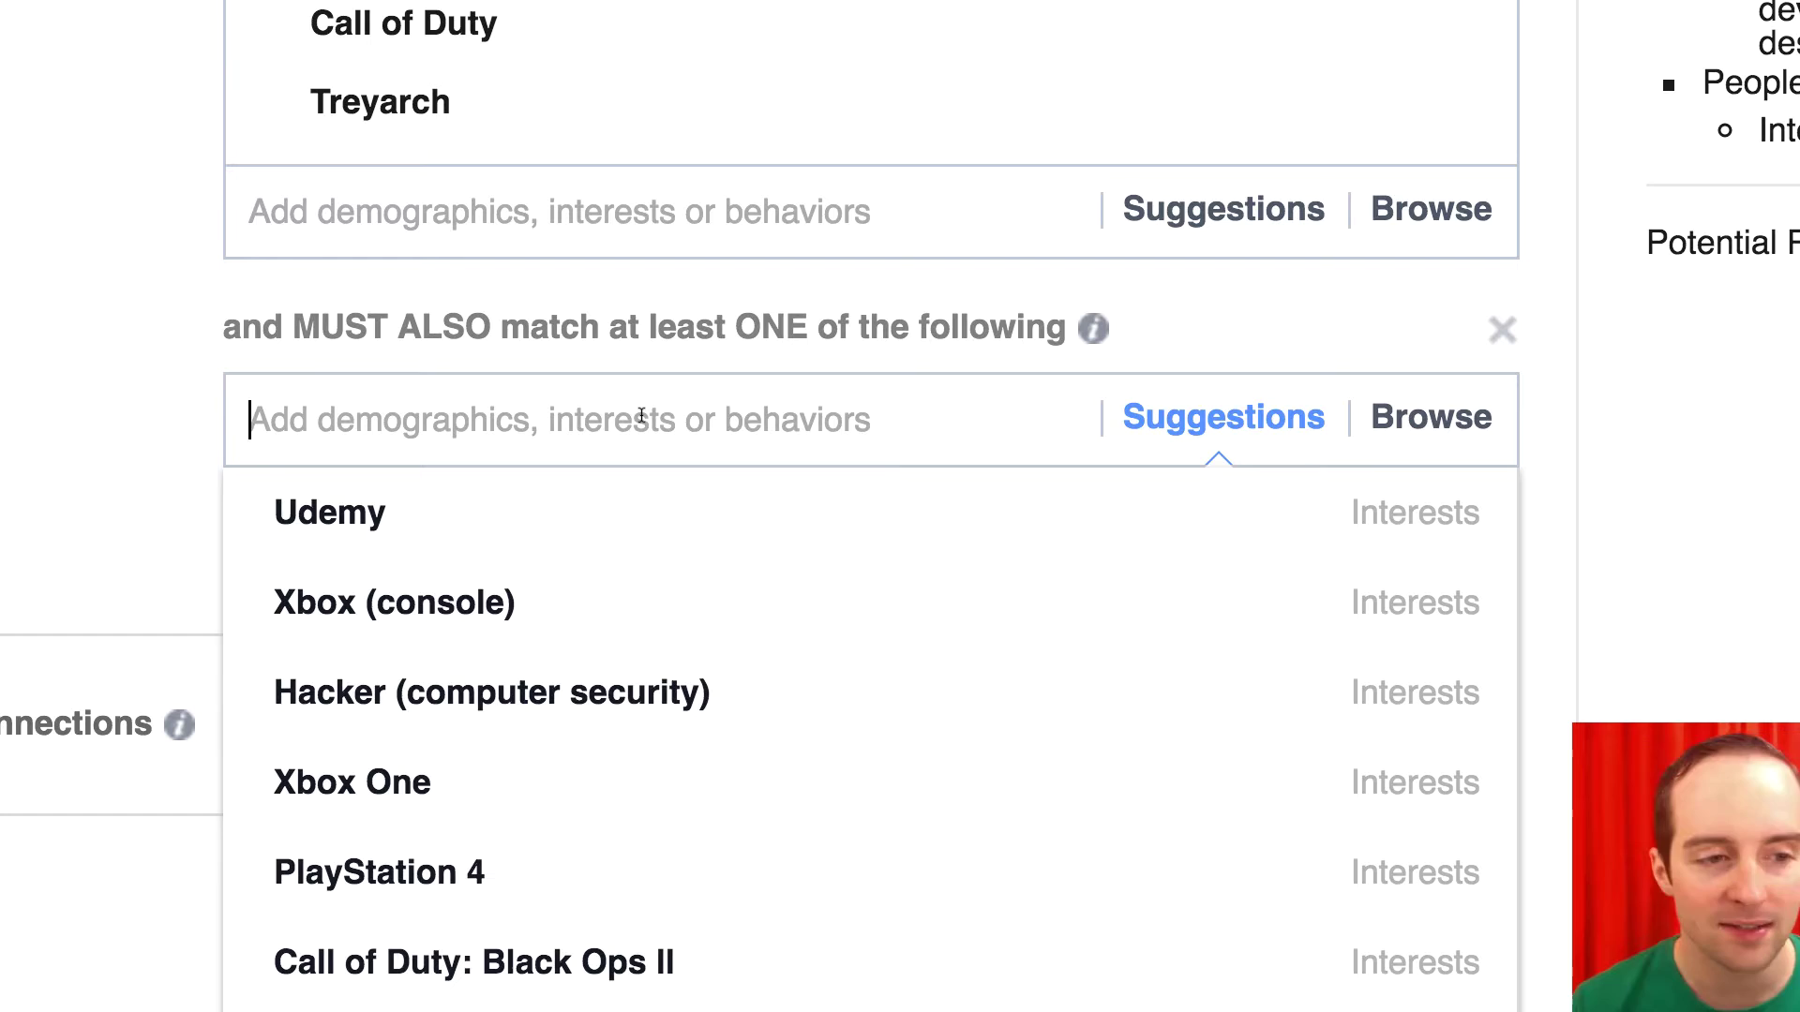
pyautogui.write('xbox one')
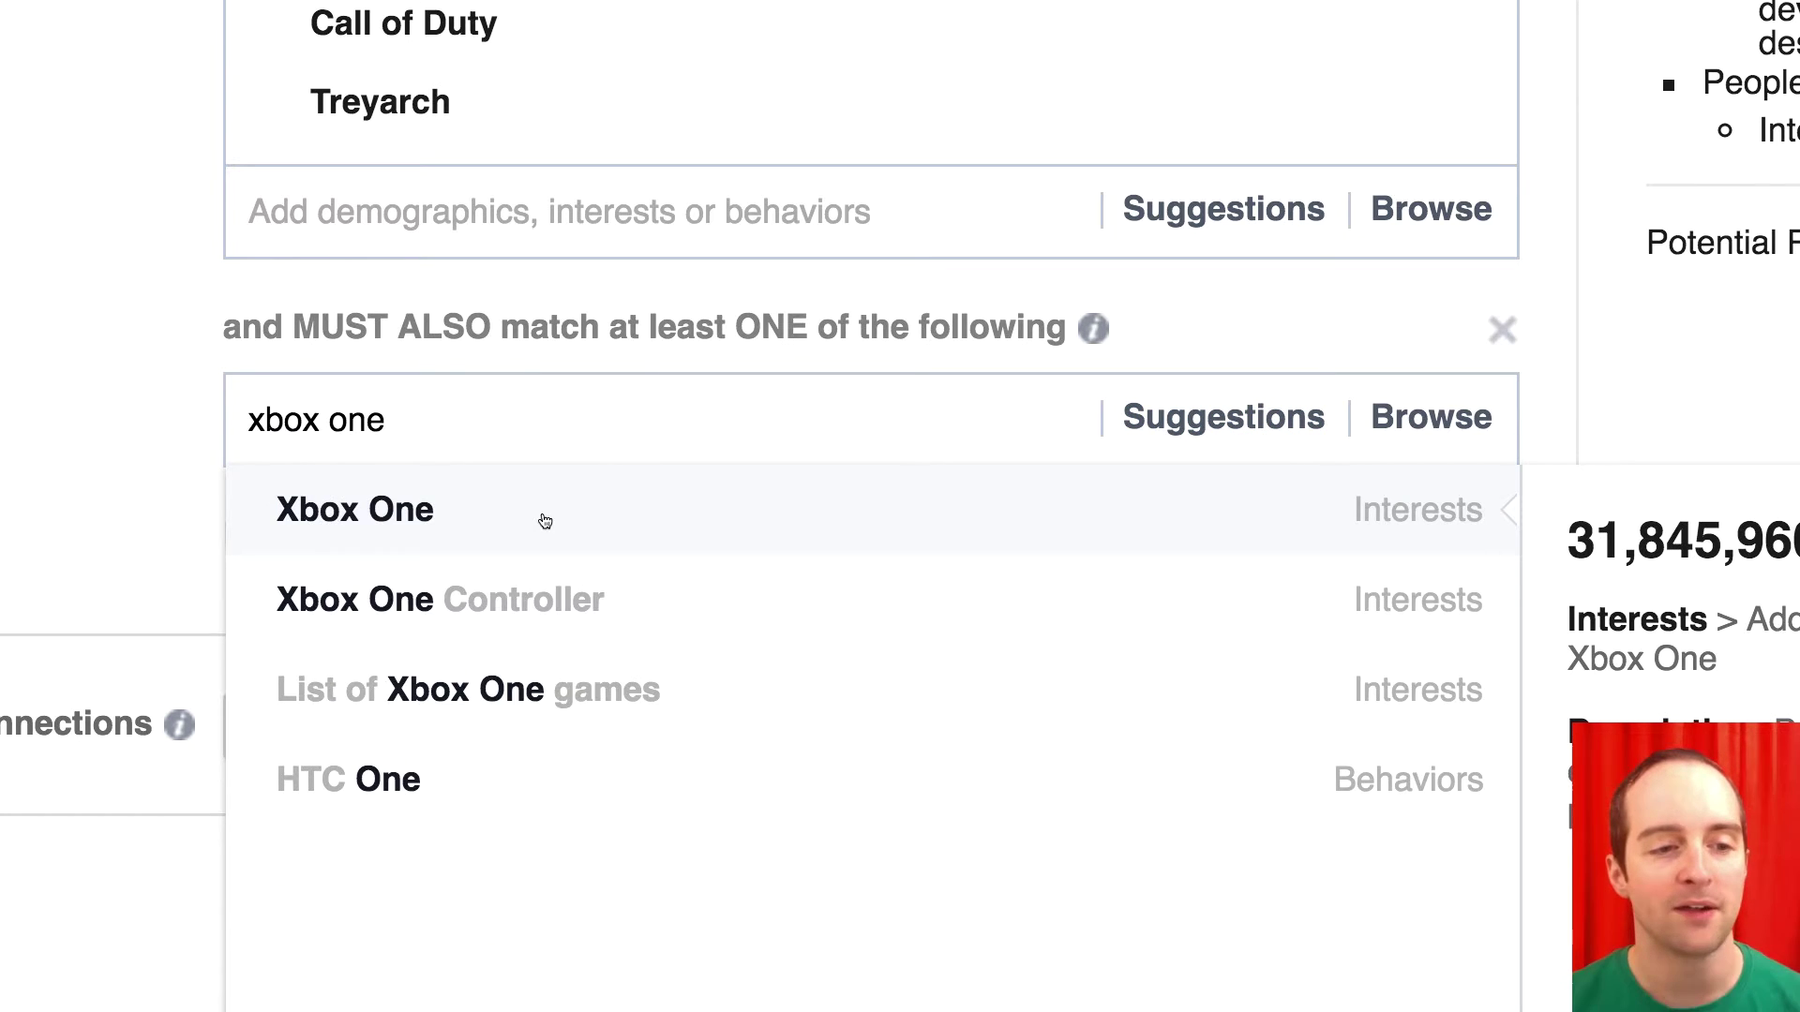
pyautogui.click(544, 517)
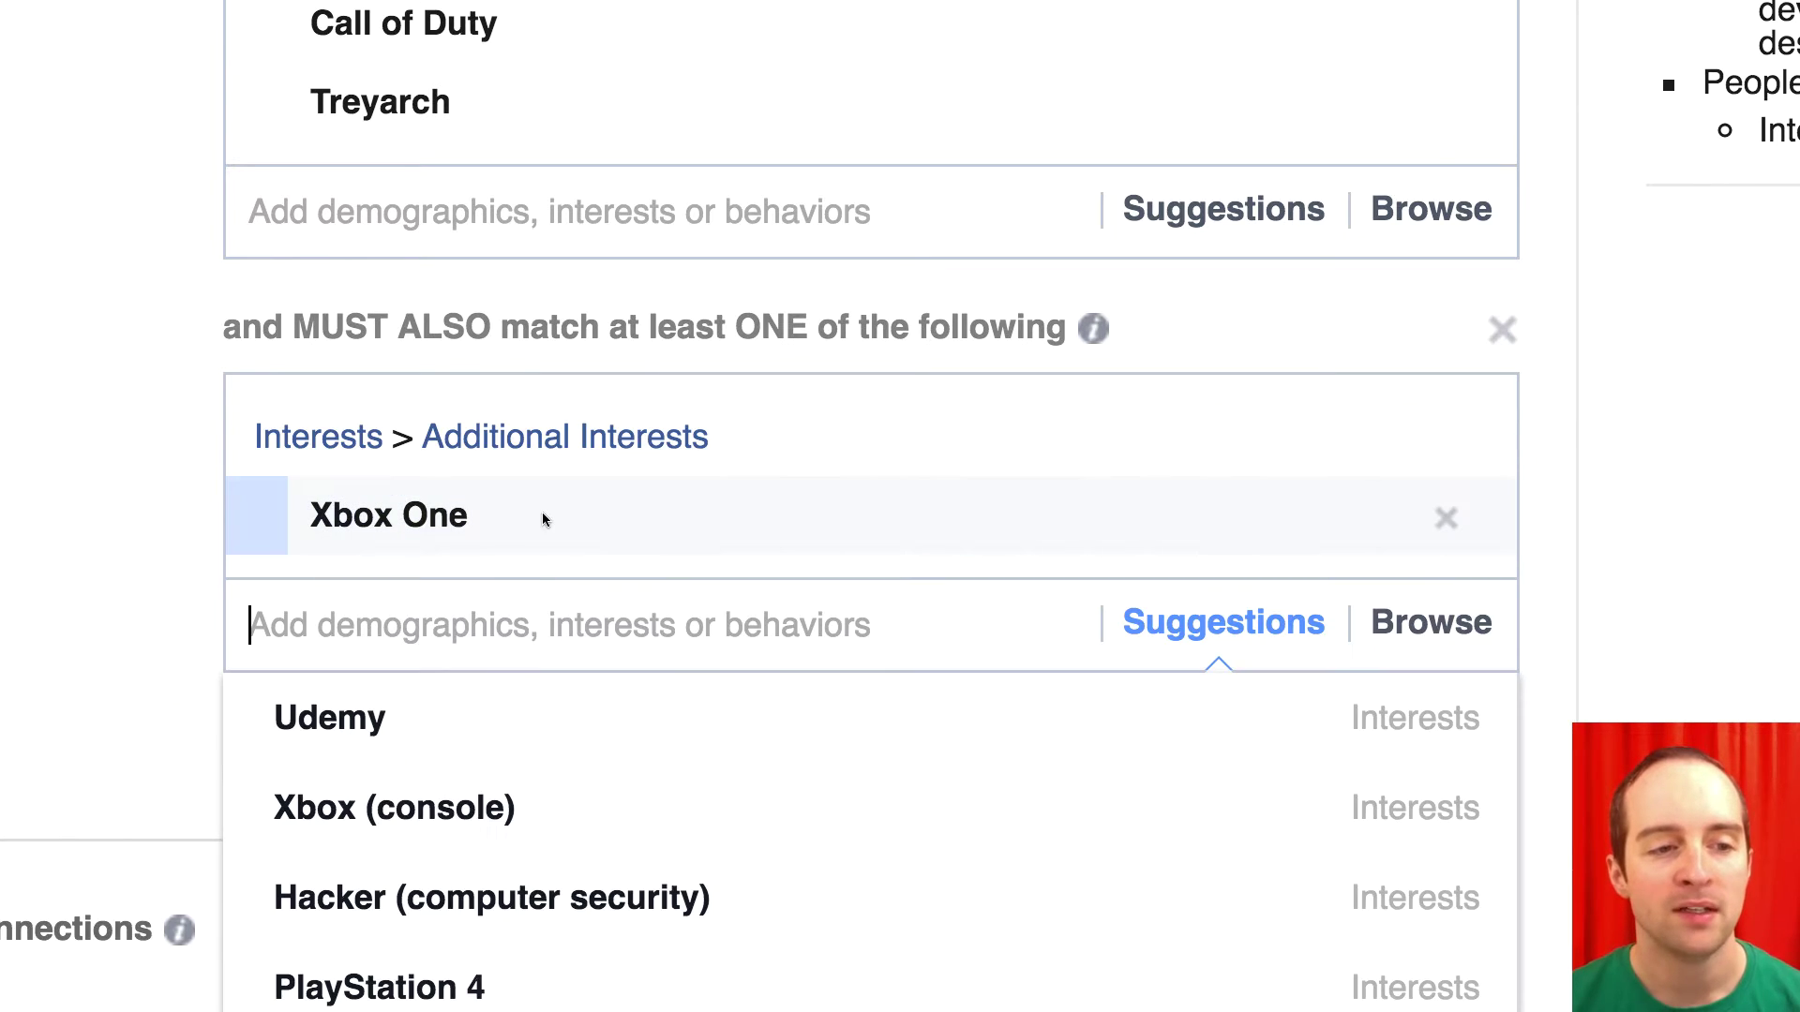
pyautogui.click(96, 448)
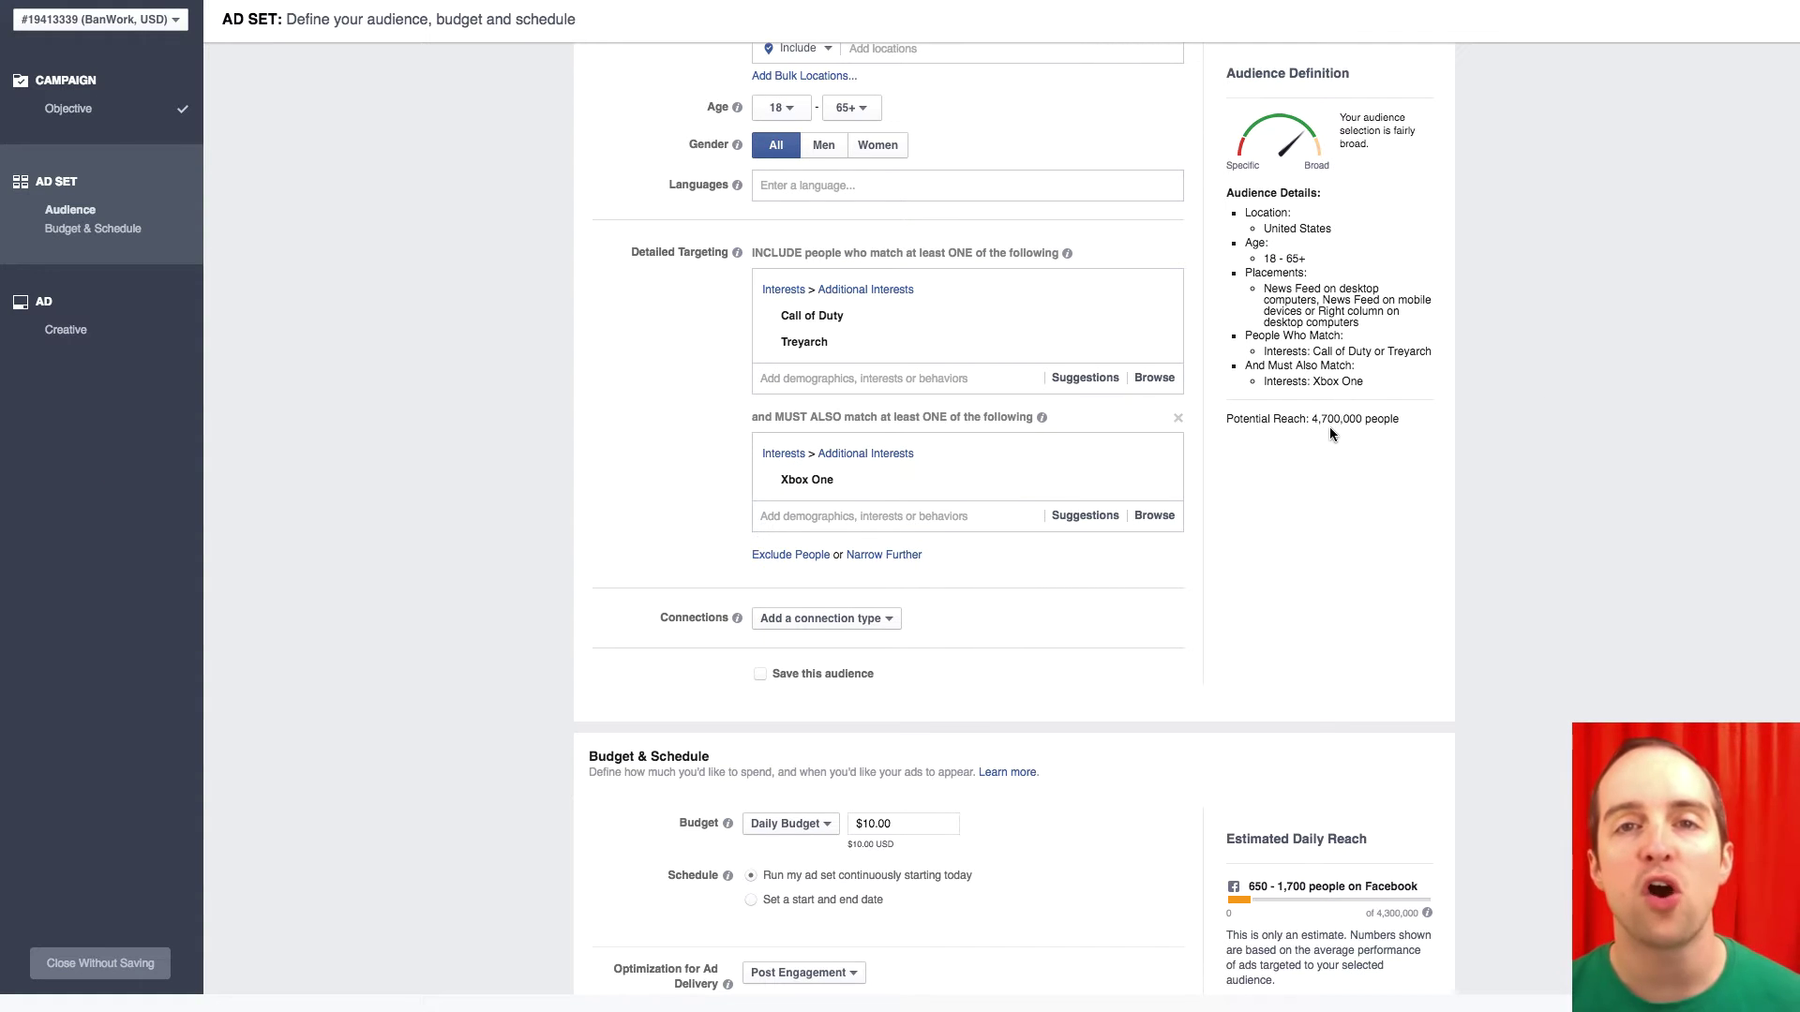
# Bring up the maximum age choices for the audience.
pyautogui.scroll(1, 987, 249)
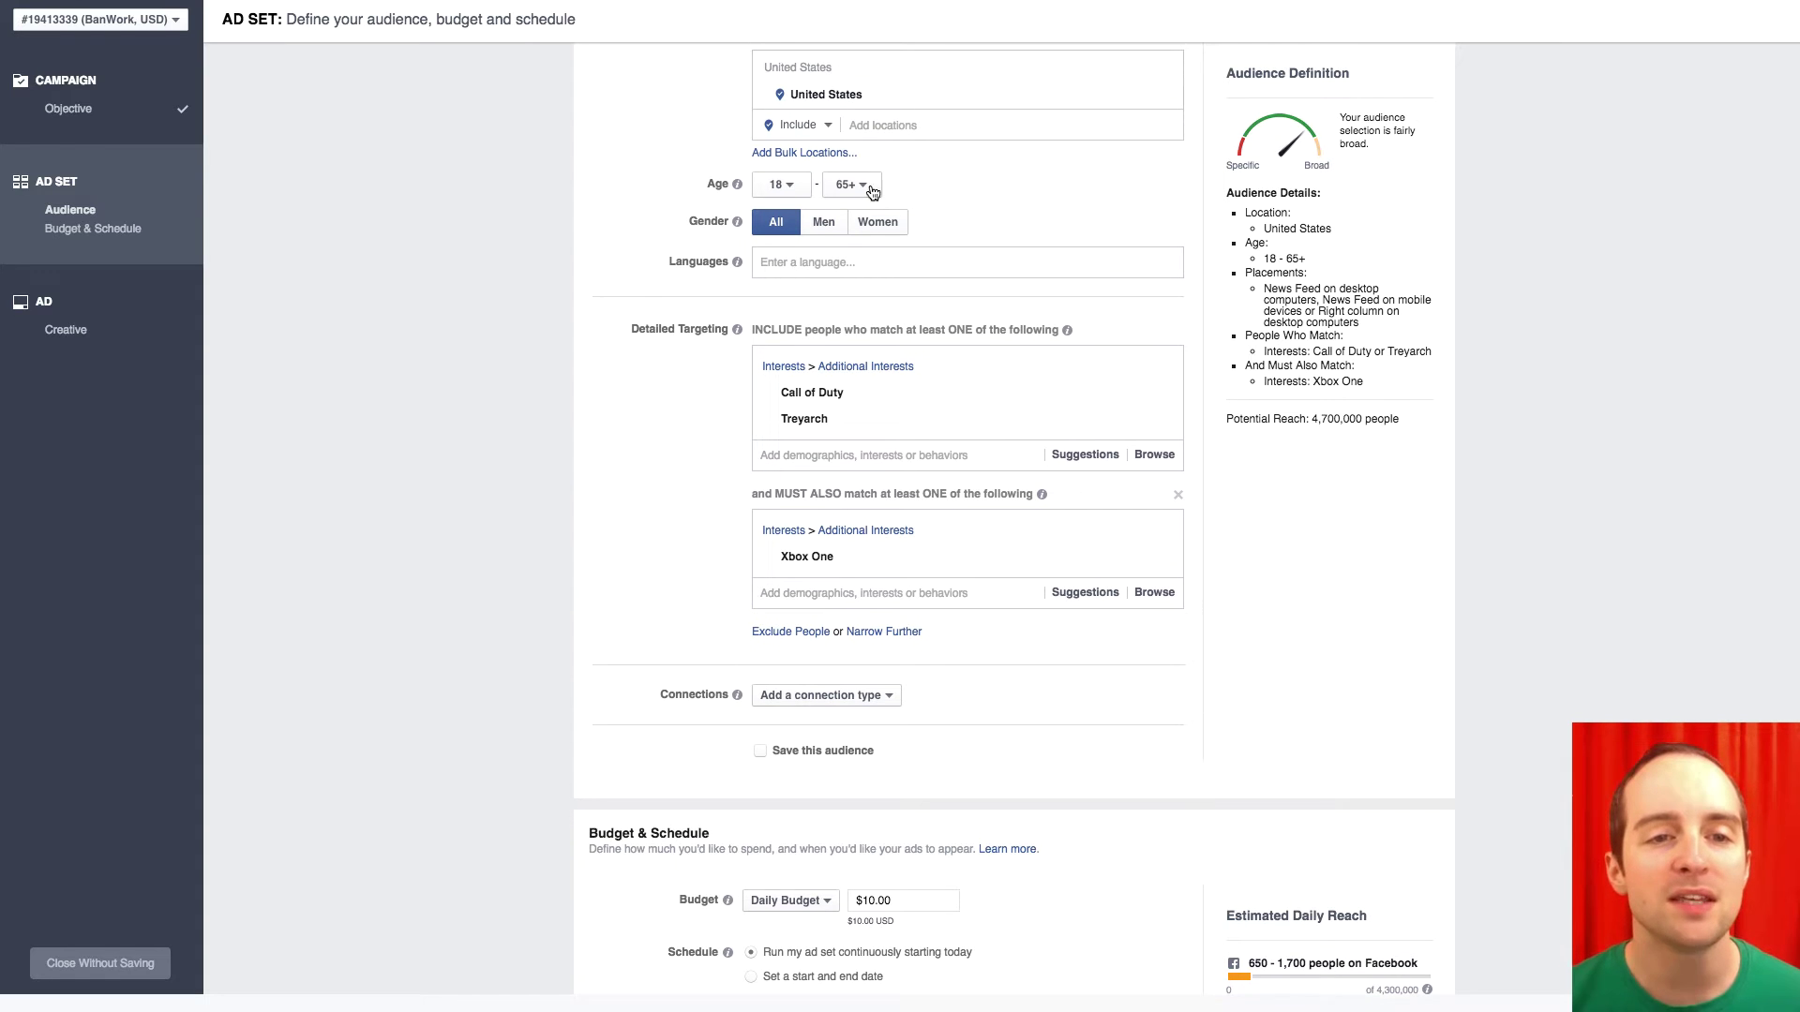
pyautogui.click(871, 191)
pyautogui.scroll(-1, 868, 337)
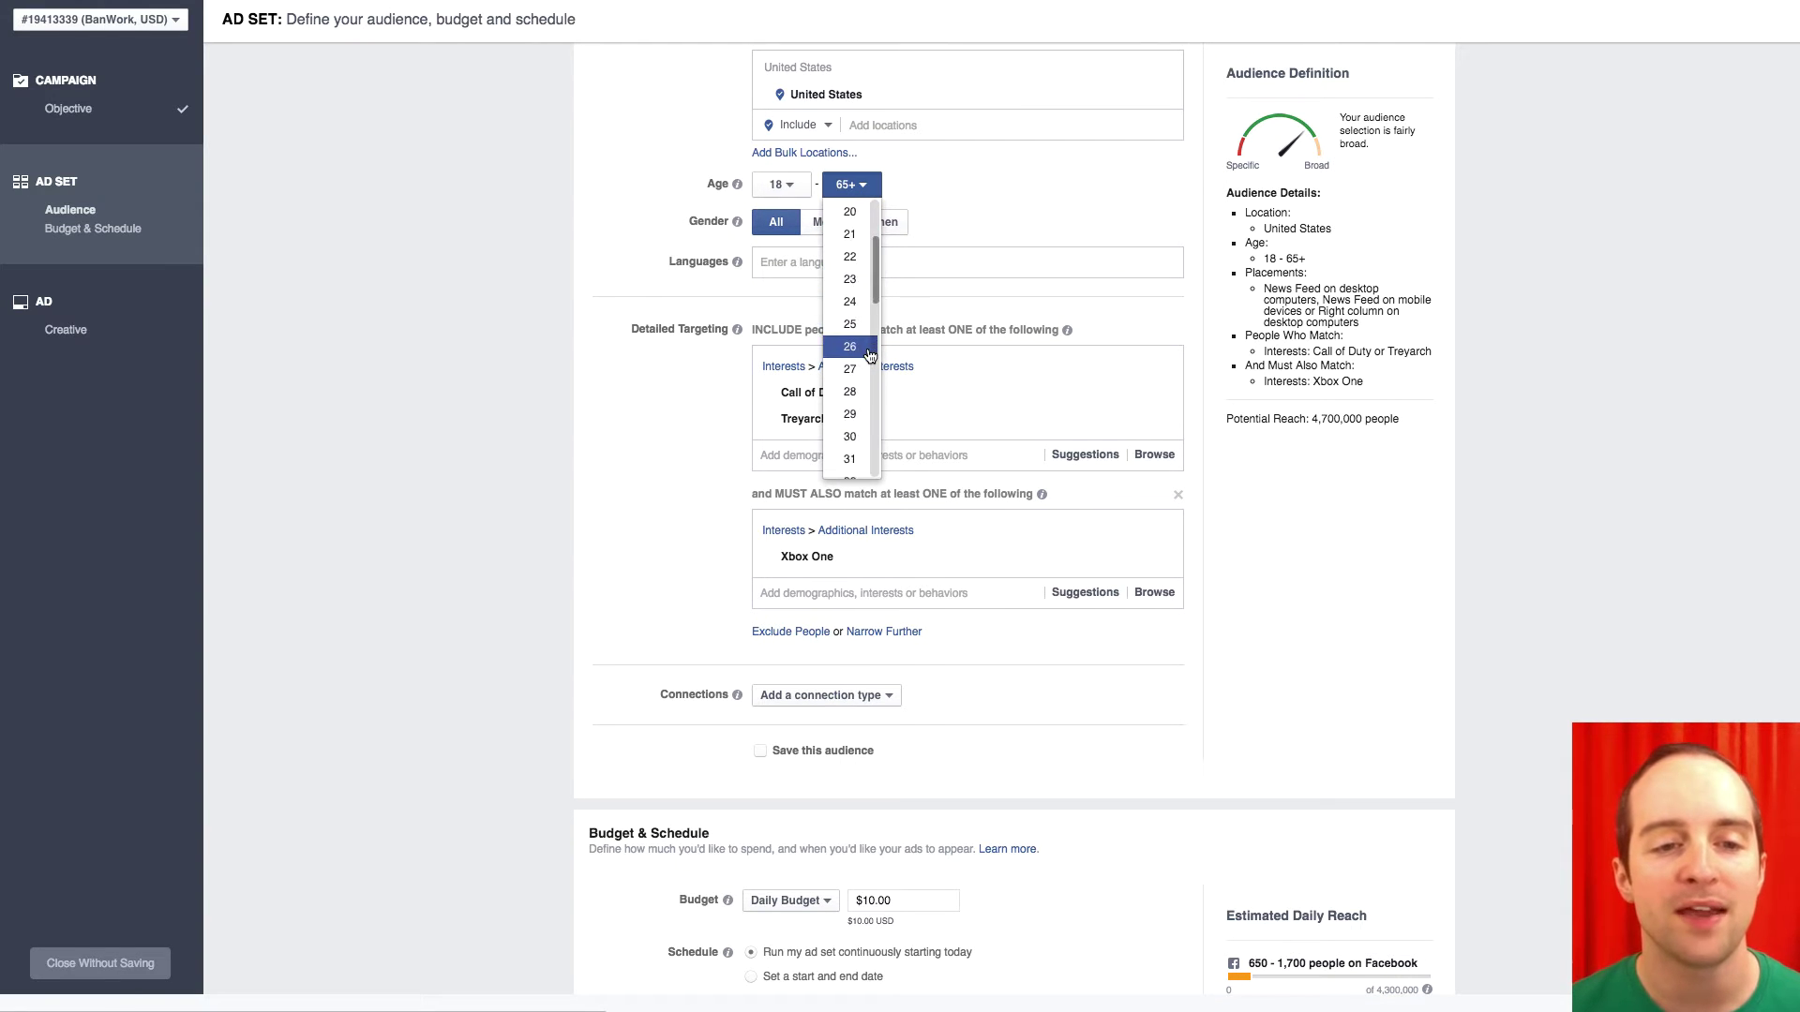
# Set the maximum age to 35 and limit Gender to Men, comparing reach against All.
pyautogui.scroll(-2, 853, 356)
pyautogui.click(849, 369)
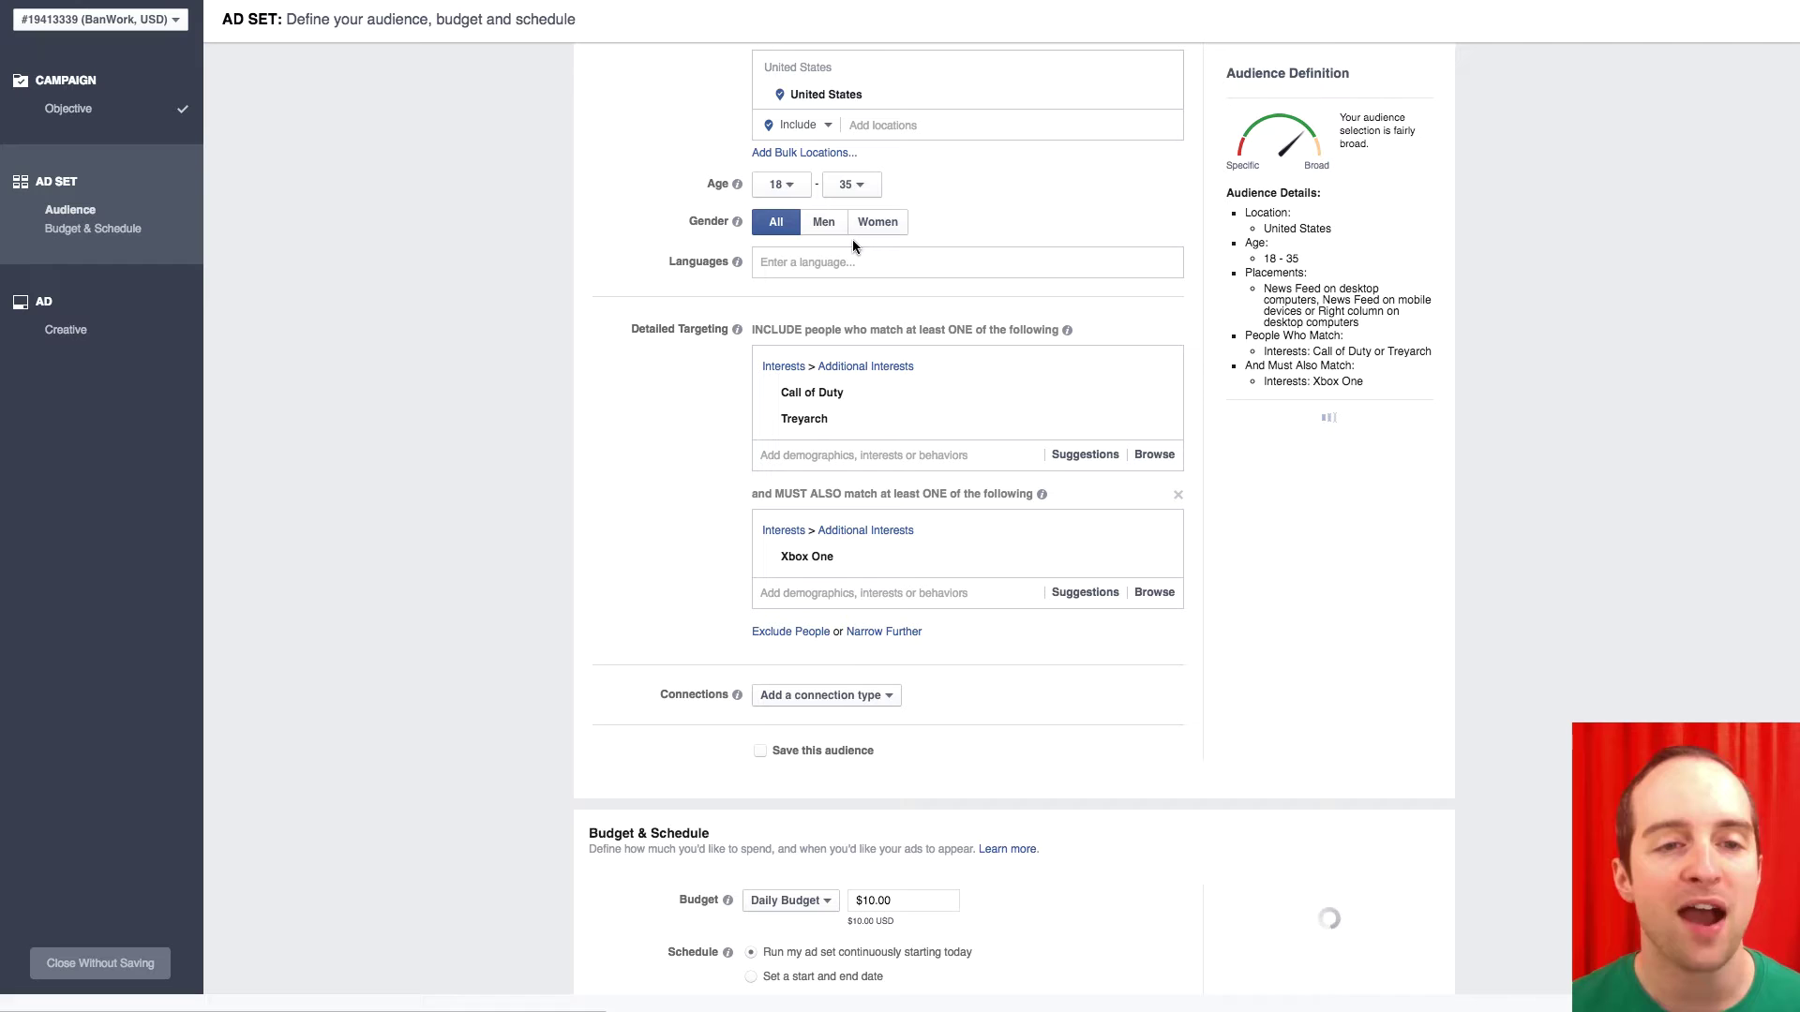
pyautogui.click(829, 230)
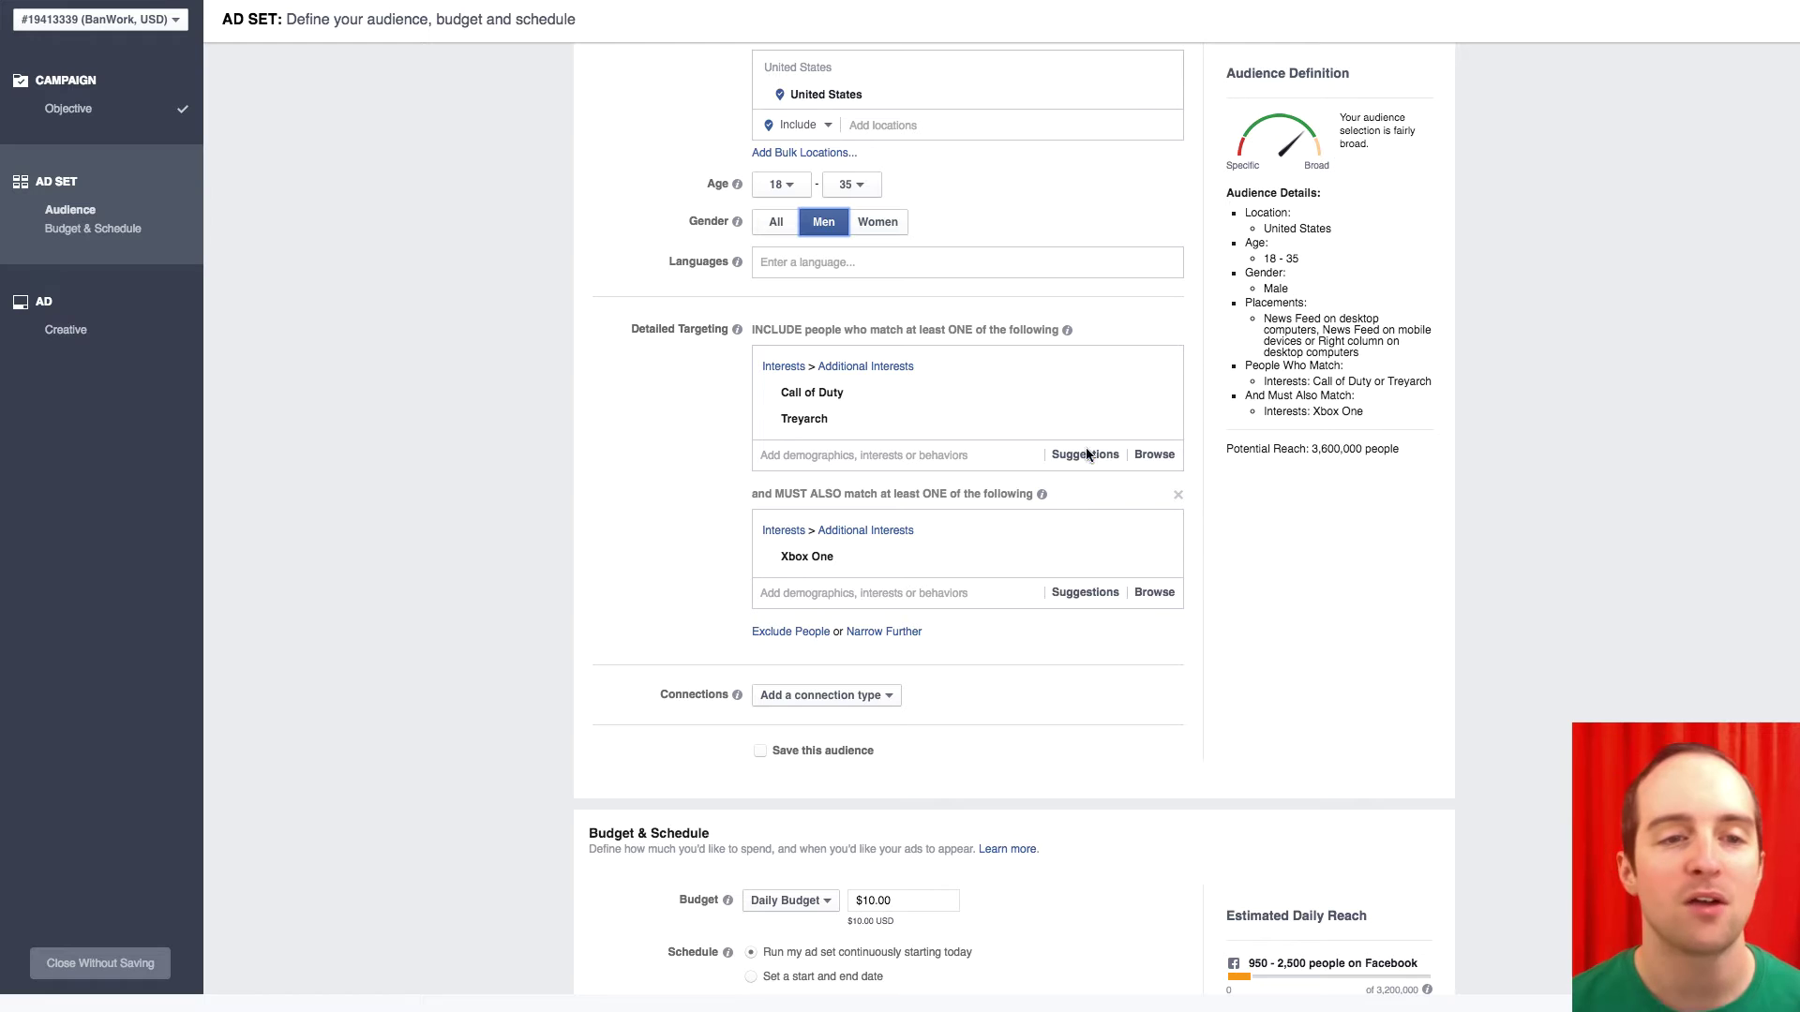
pyautogui.click(777, 225)
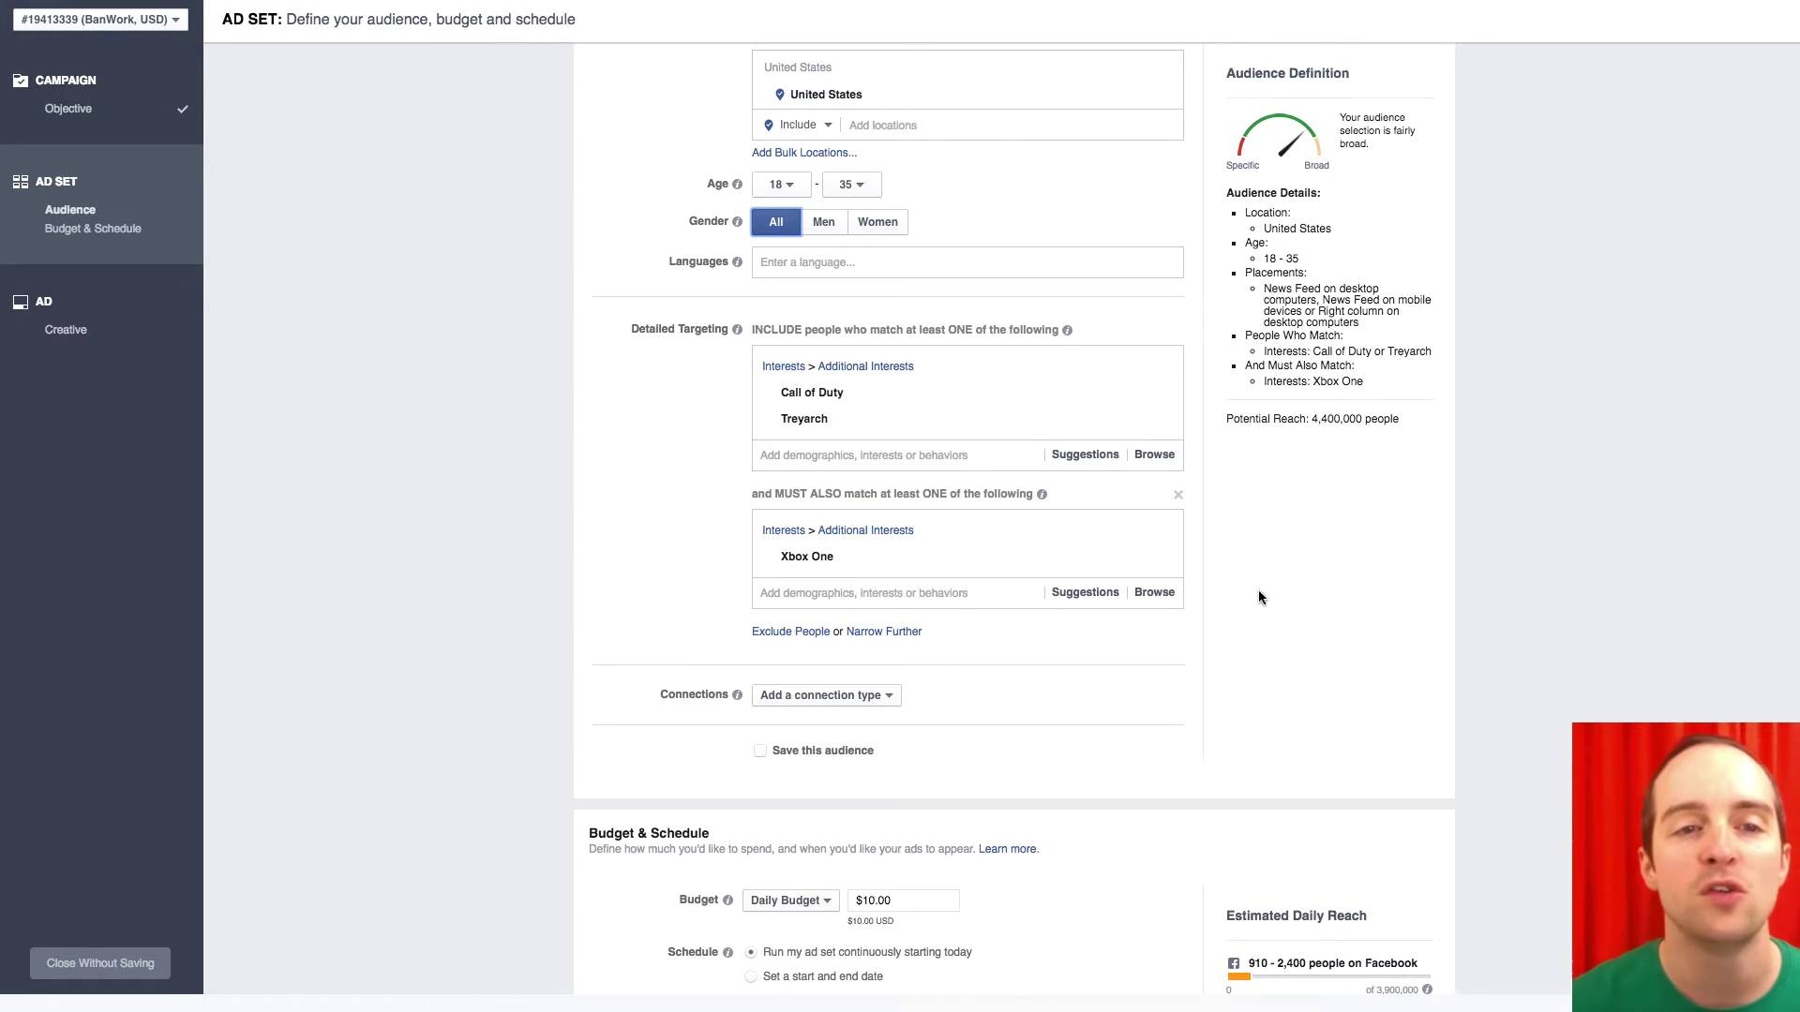
pyautogui.scroll(1, 1258, 597)
pyautogui.scroll(-4, 1258, 597)
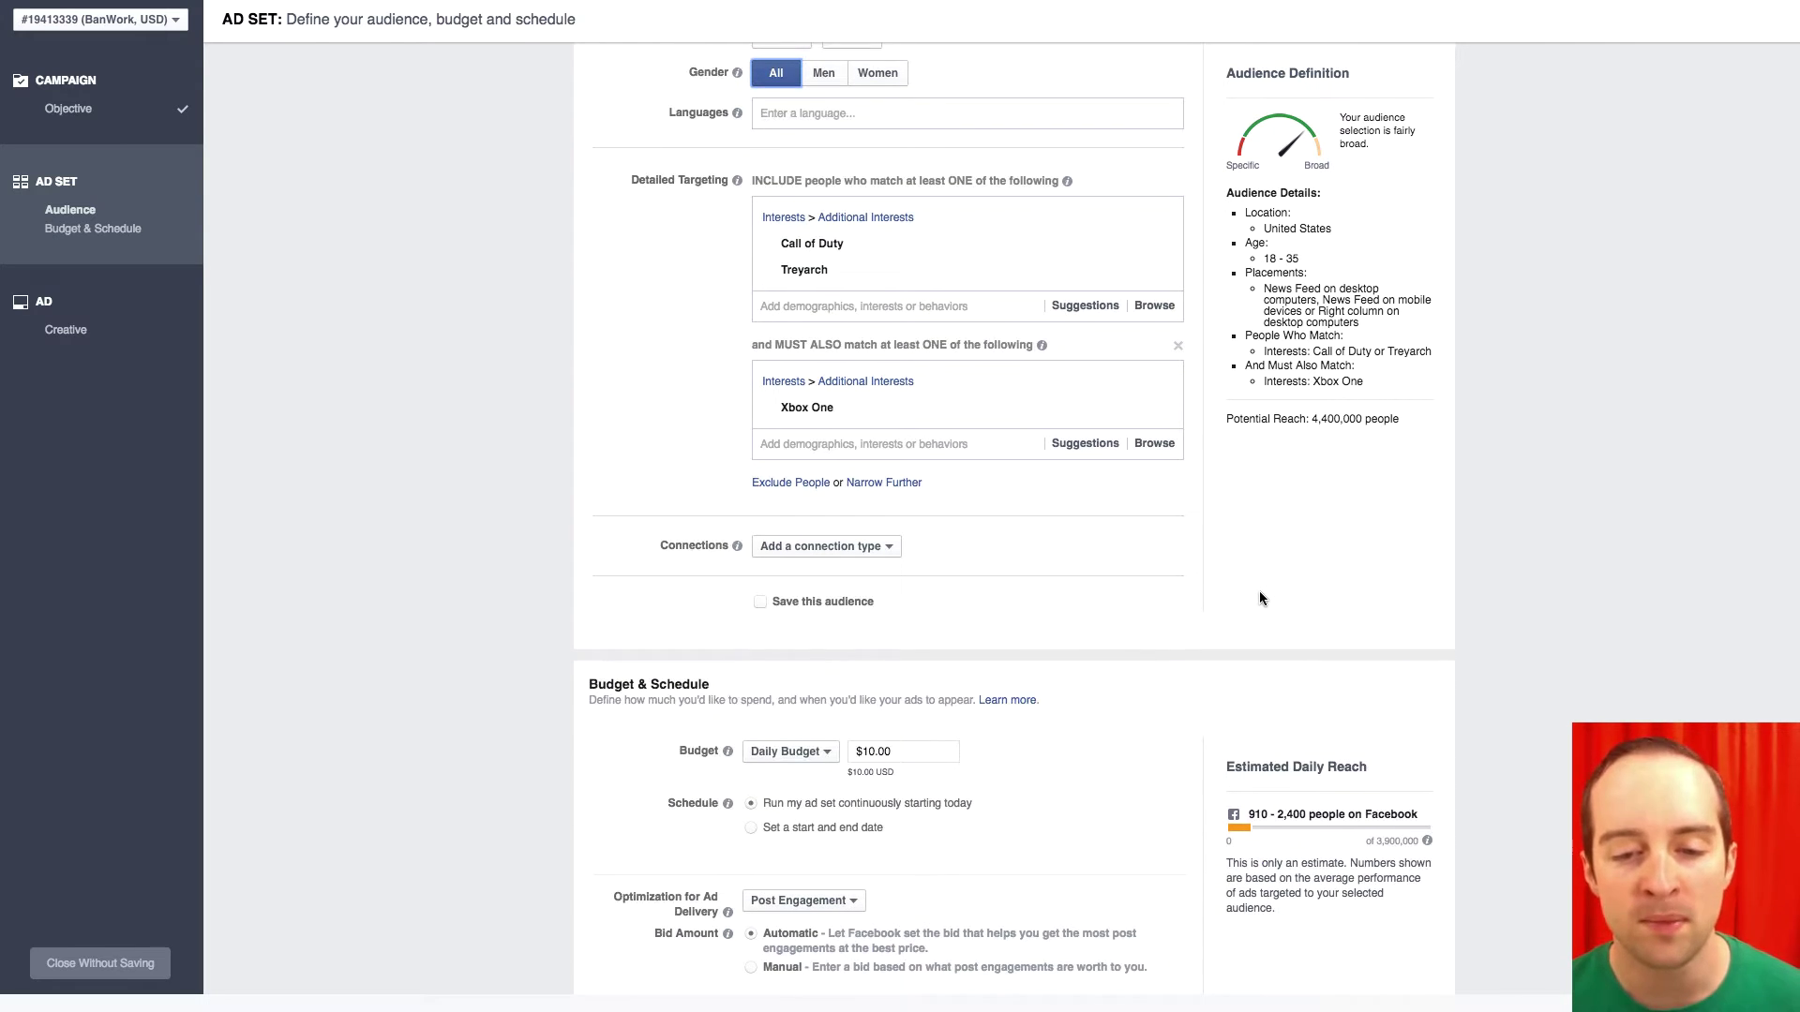
pyautogui.scroll(4, 828, 140)
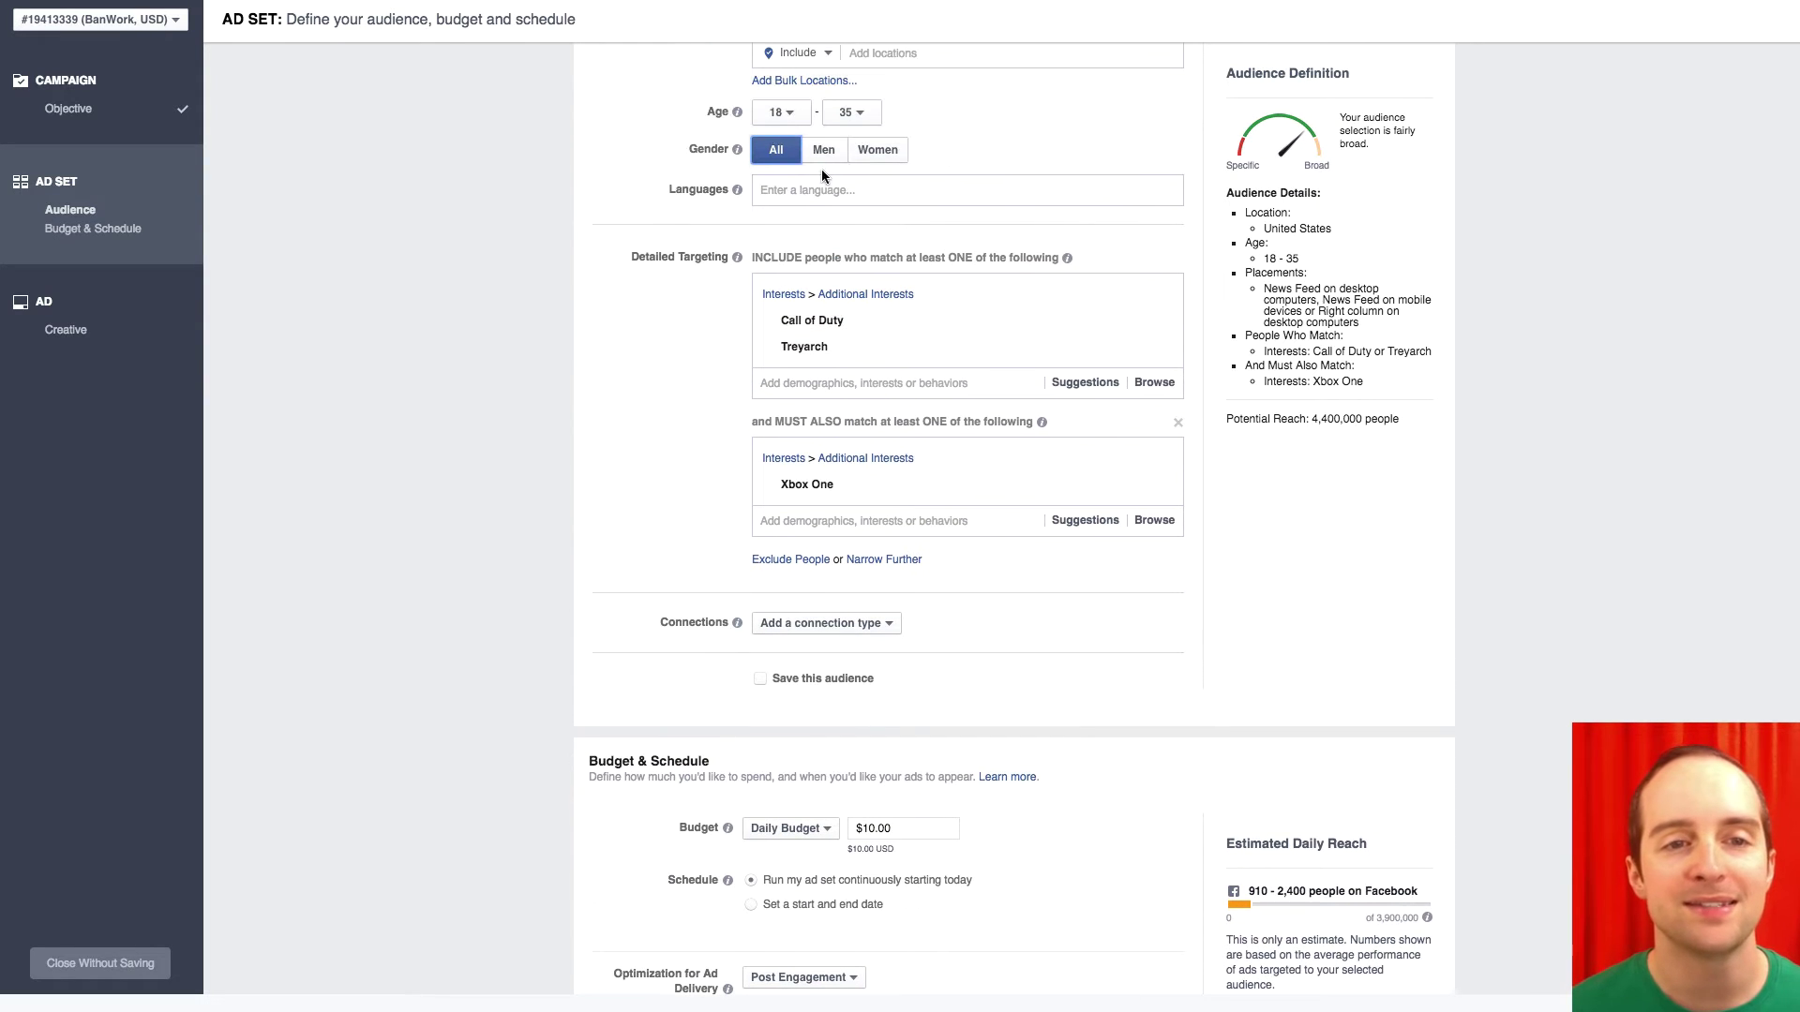
pyautogui.click(821, 149)
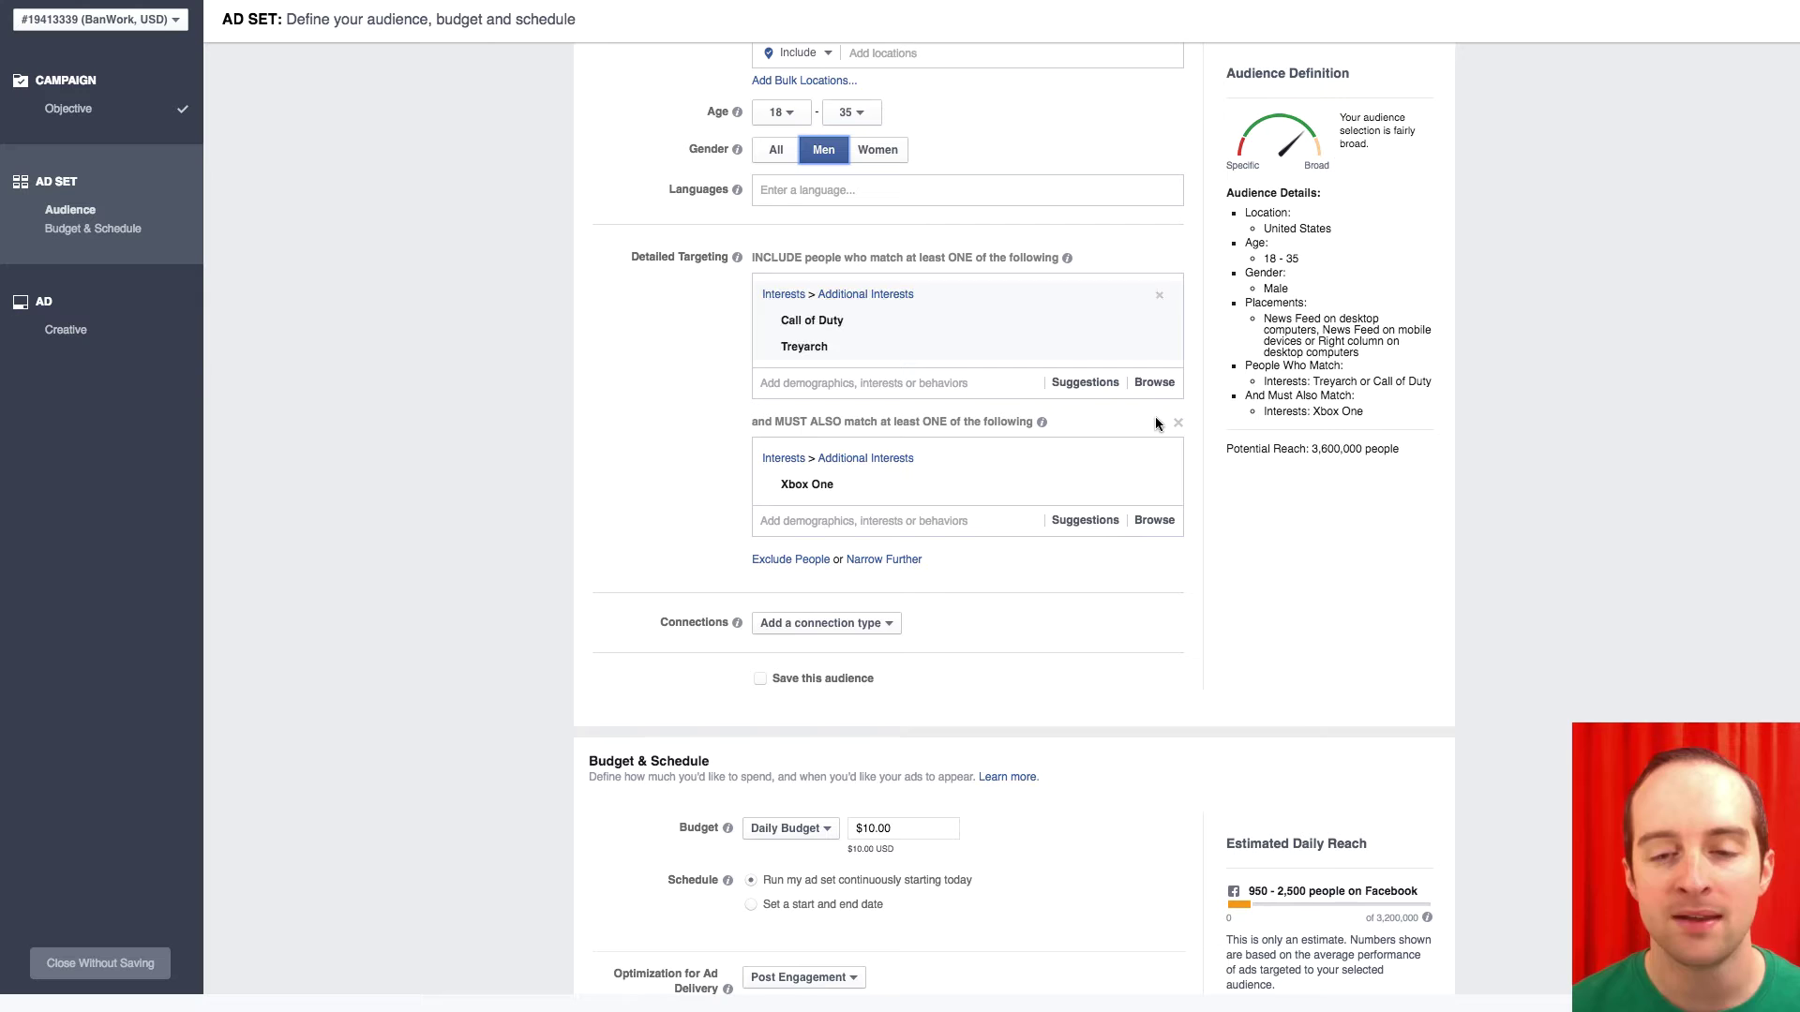
pyautogui.scroll(-5, 1282, 471)
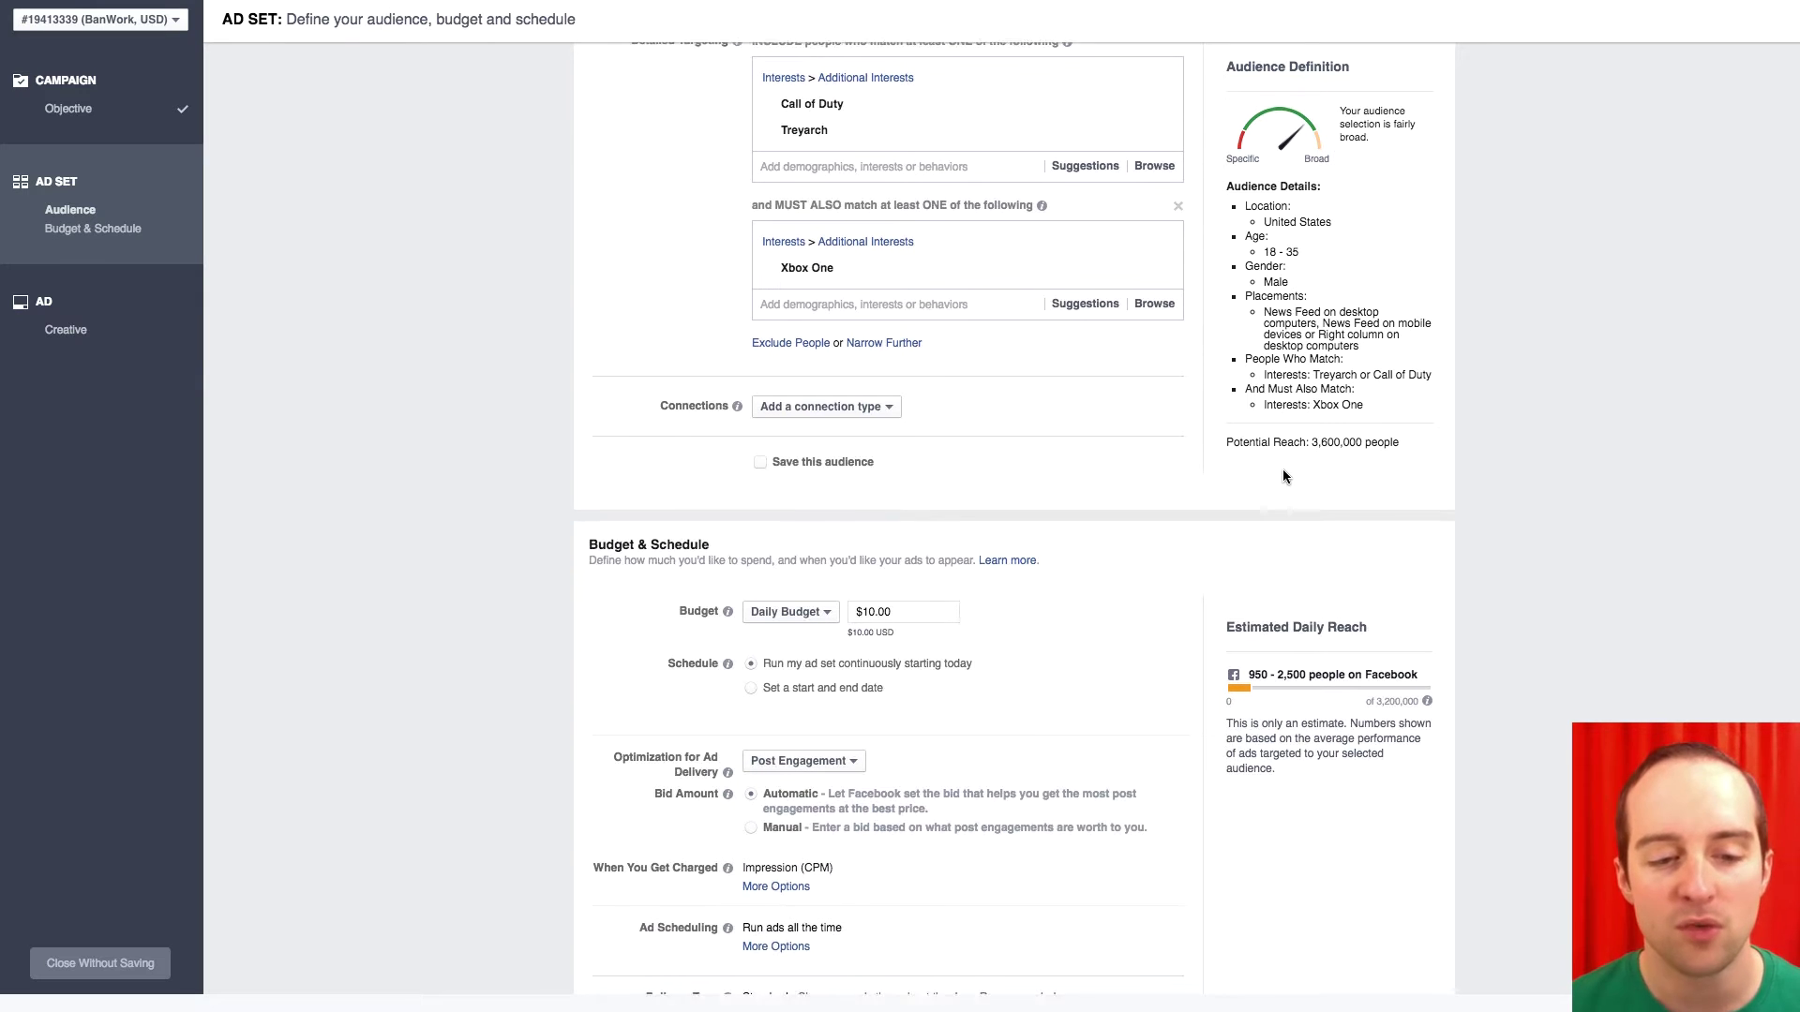
pyautogui.scroll(-1, 1282, 476)
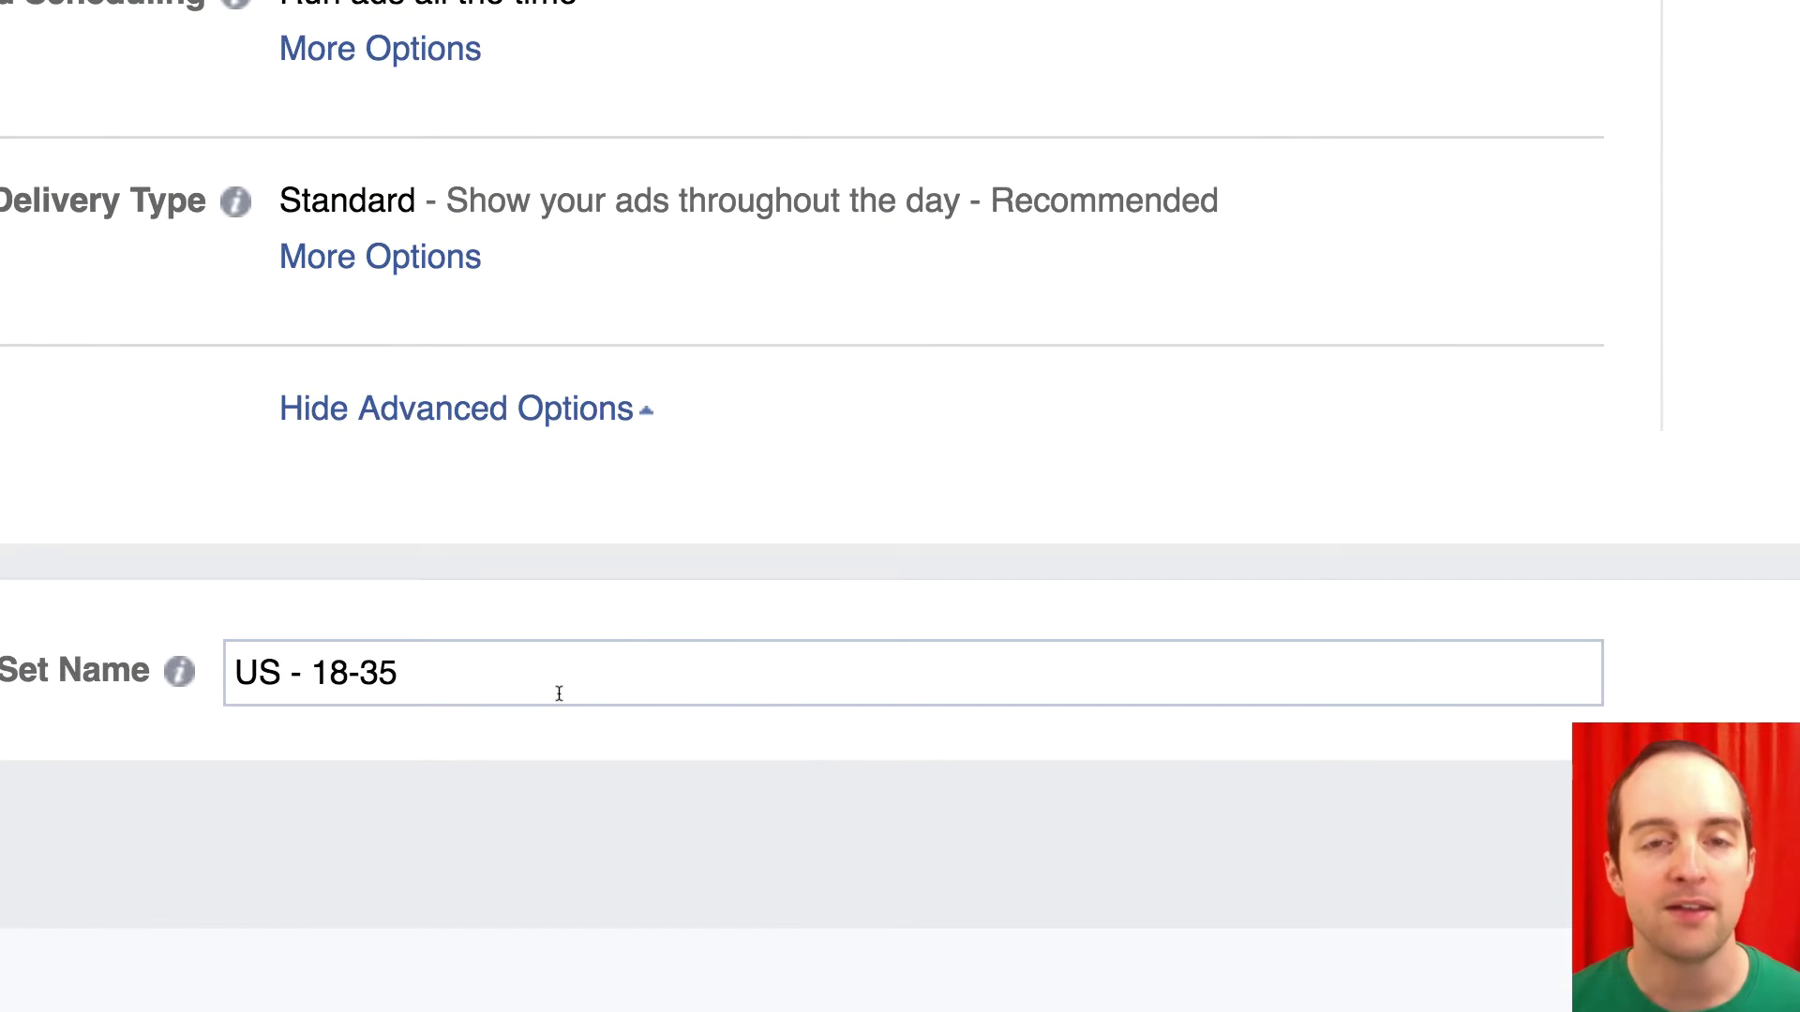
# Add 'Call of Duty Video' wording to the ad set name, trimming the extra word.
pyautogui.click(518, 675)
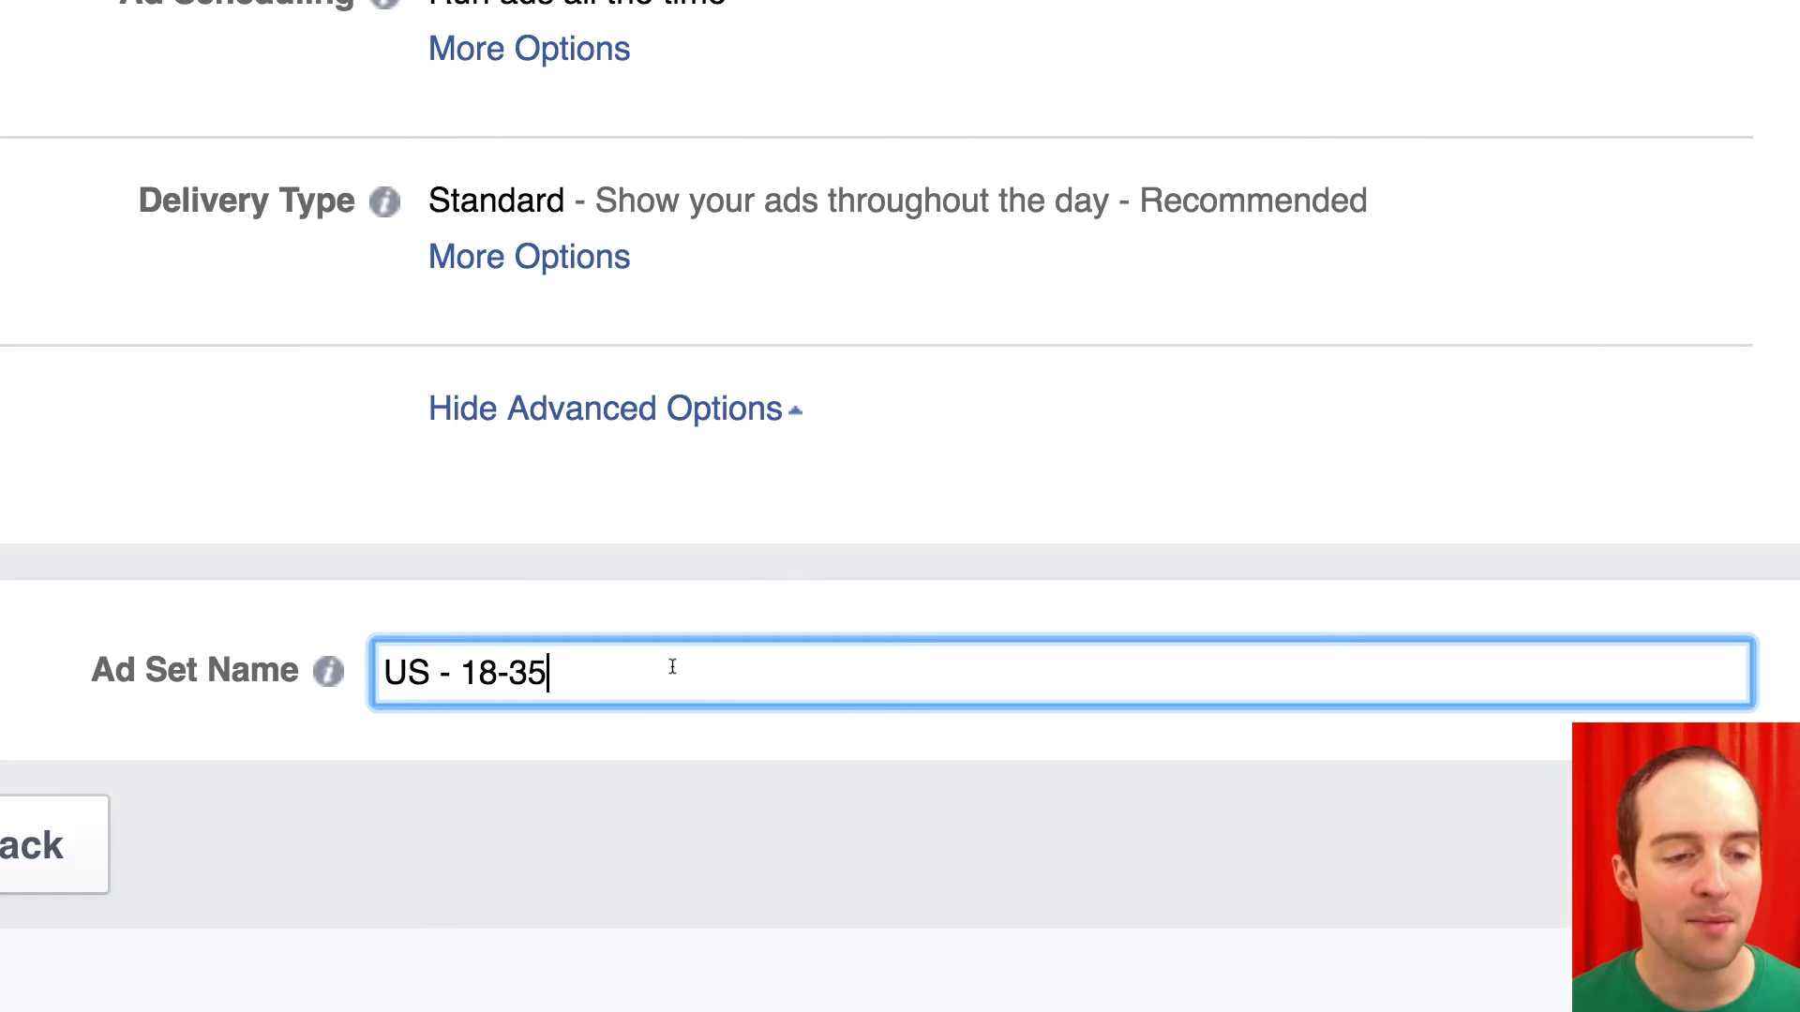
pyautogui.write('Call')
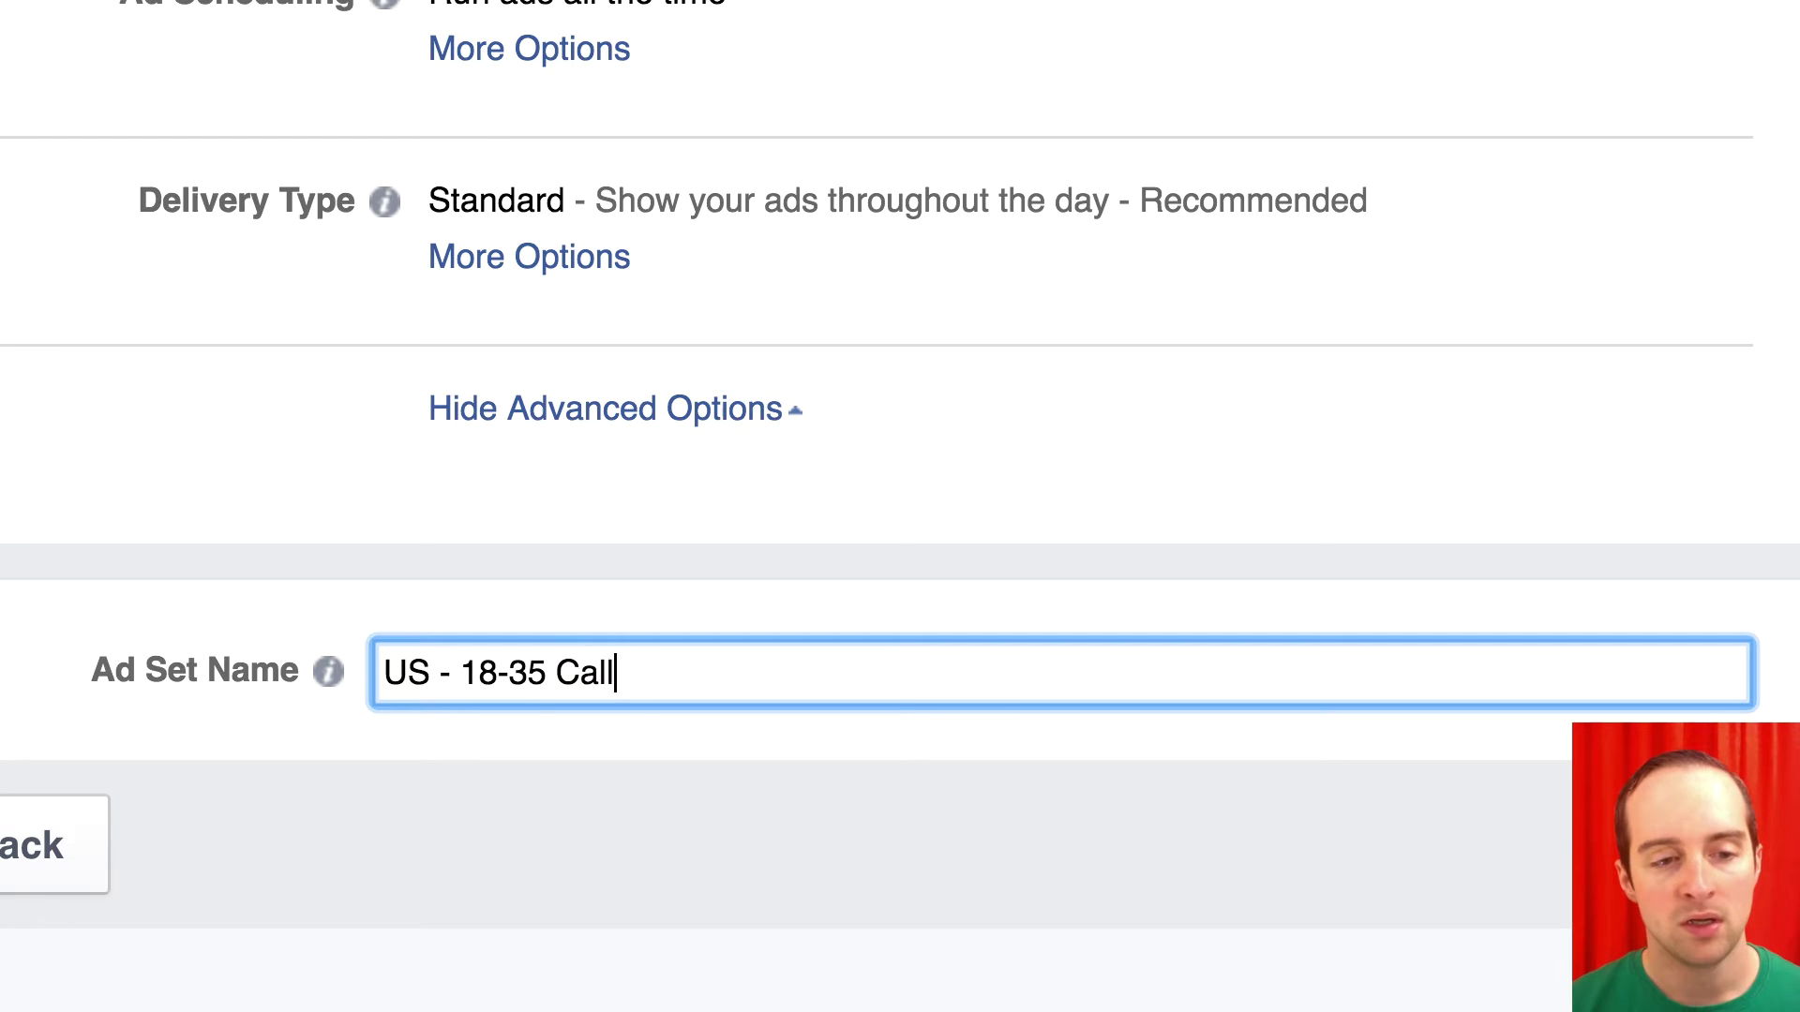
pyautogui.write(' of Duty Video')
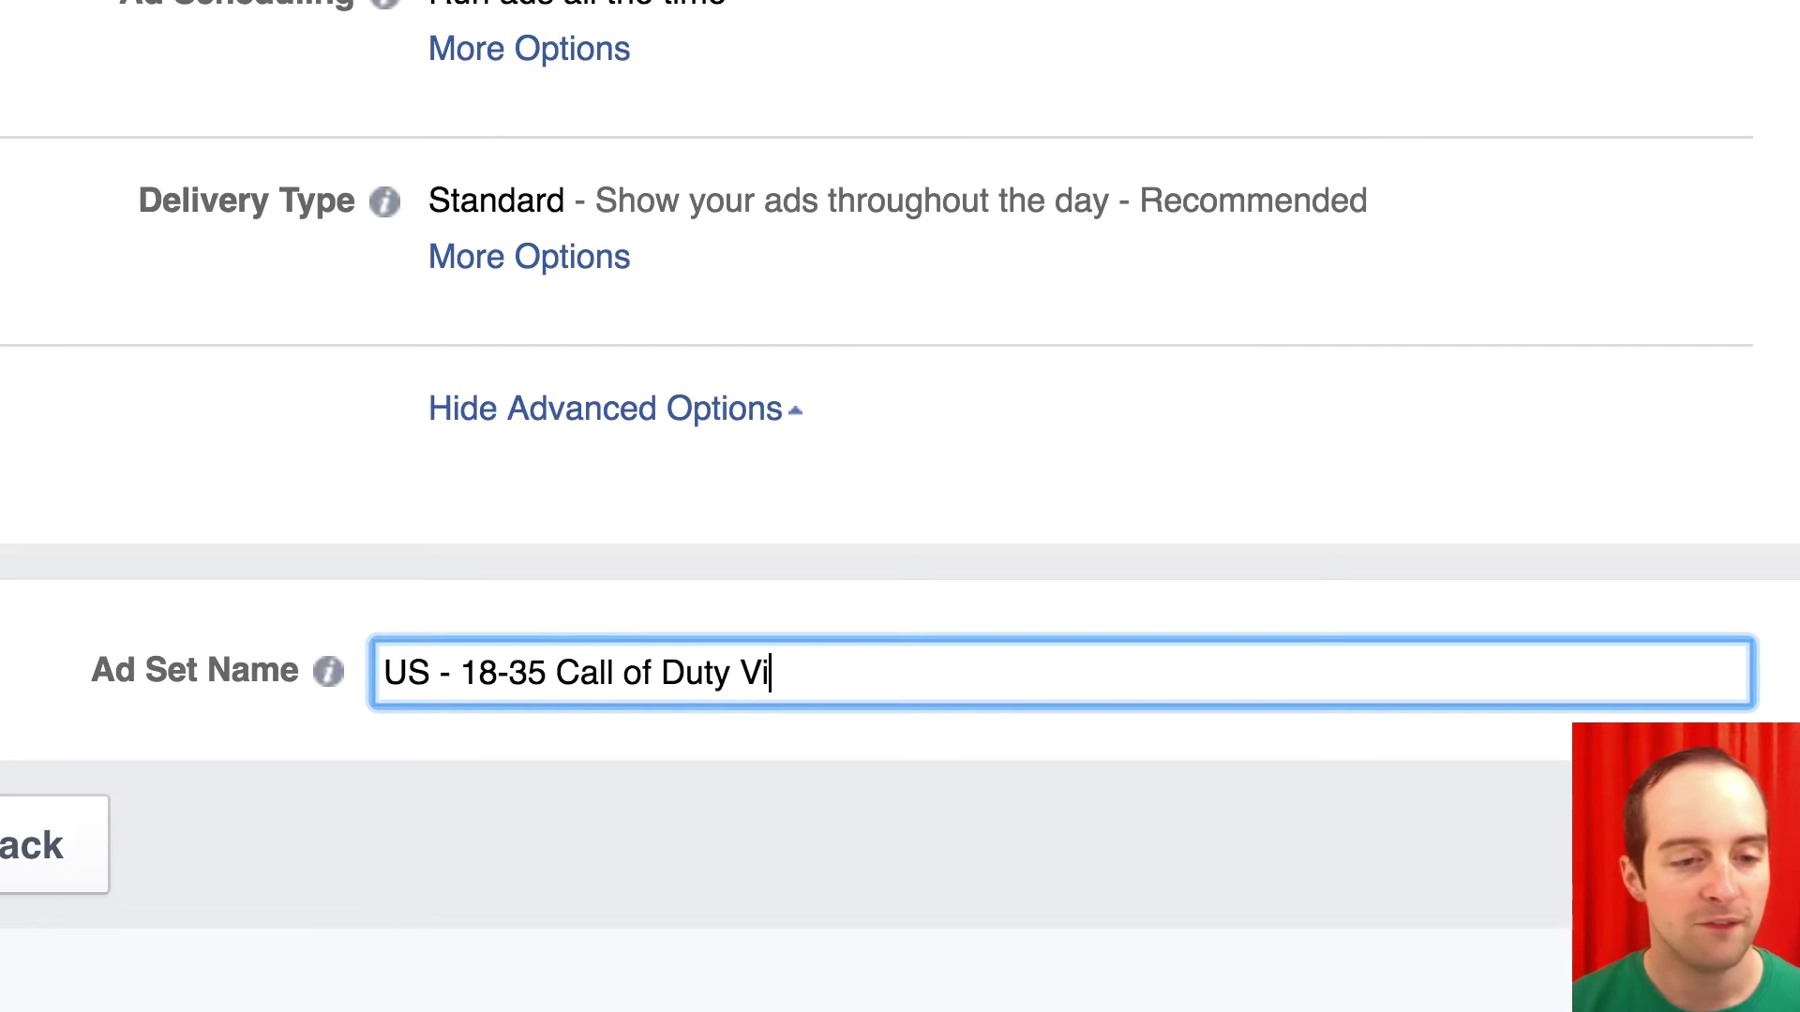
pyautogui.press('BackSpace')
pyautogui.press('BackSpace')
pyautogui.press('BackSpace')
pyautogui.press('BackSpace')
pyautogui.press('BackSpace')
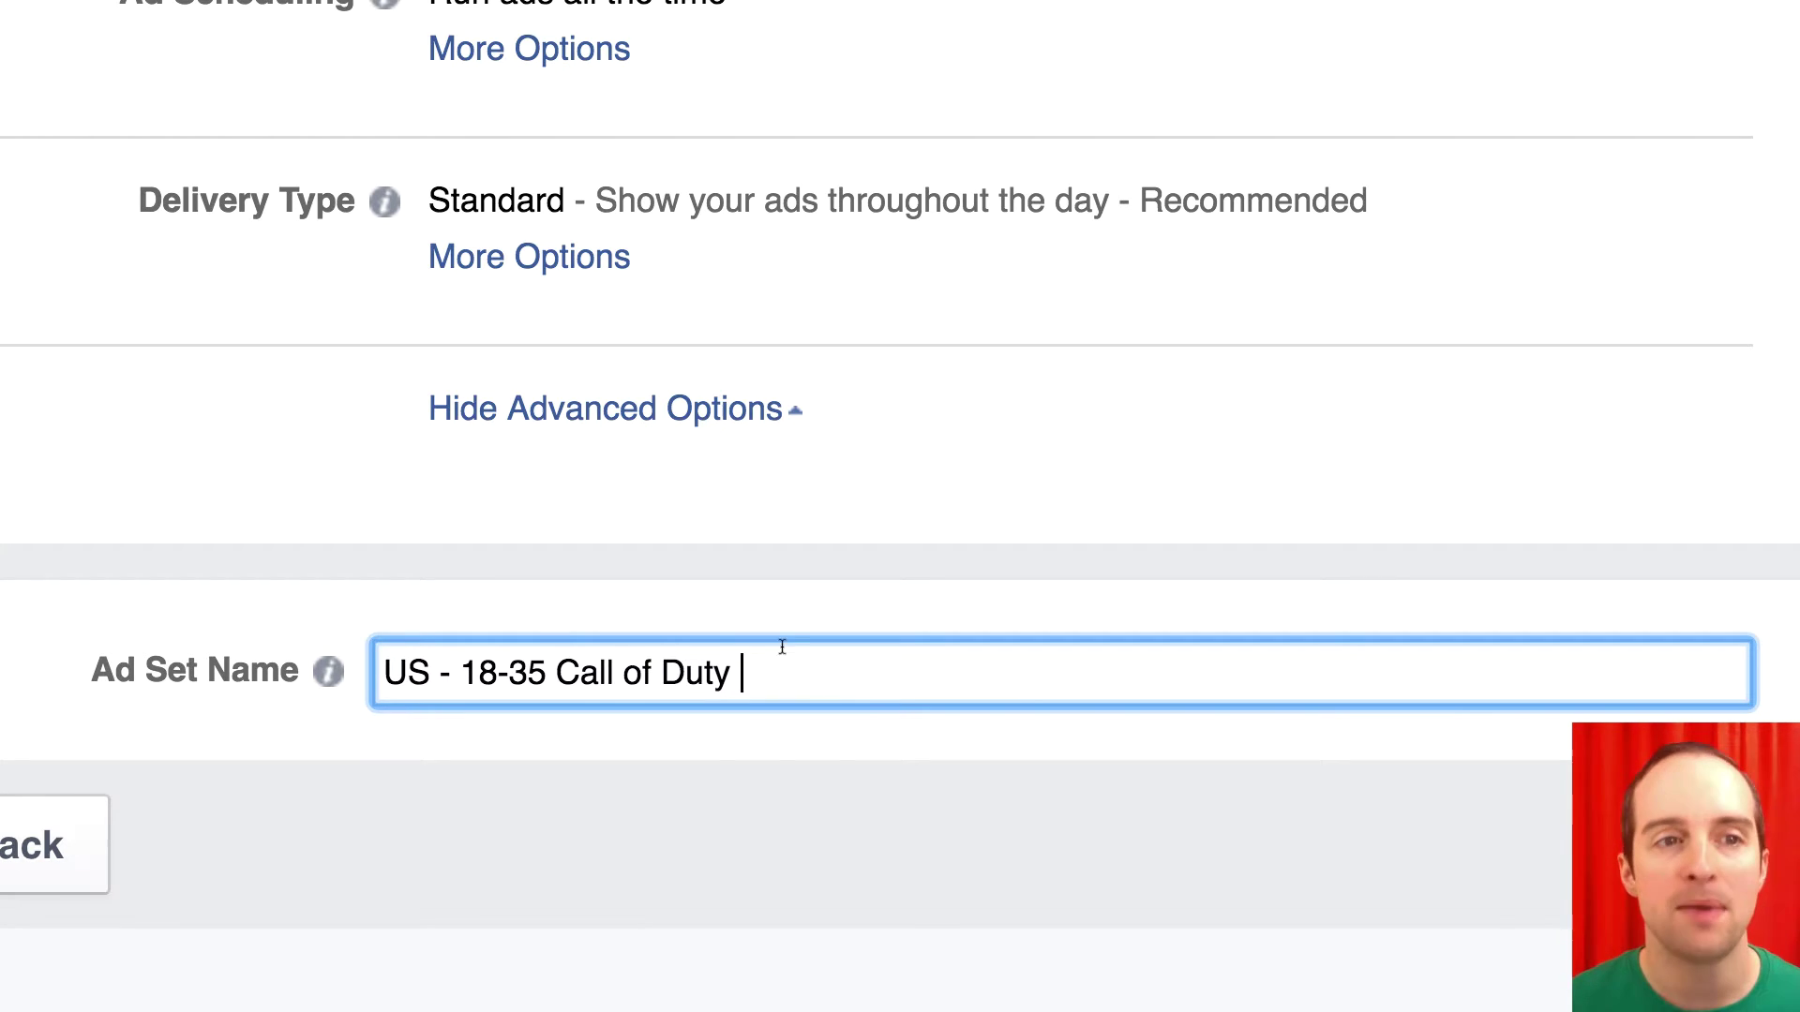
# Lower the daily budget from $10.00 to $5.
pyautogui.scroll(10, 915, 583)
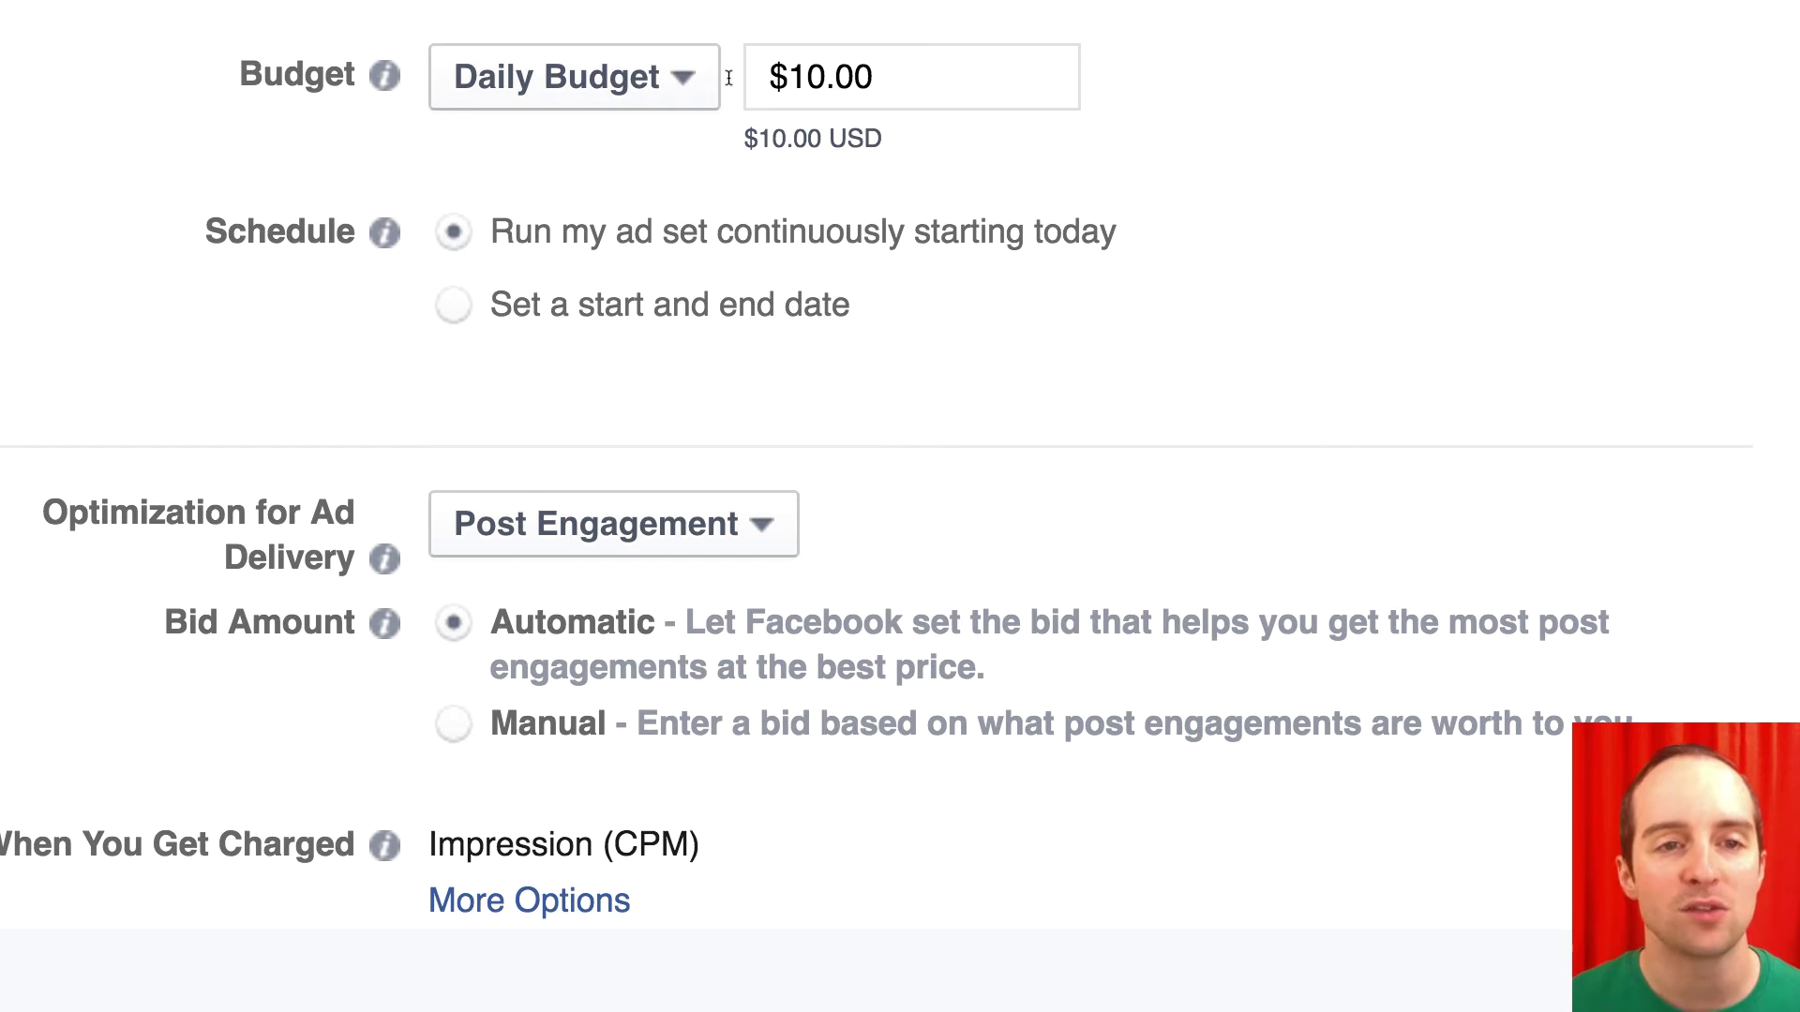
pyautogui.tripleClick(728, 77)
pyautogui.write('5')
# Abbreviate the ad set name to 'US - 18-35 COD XBOX One'.
pyautogui.scroll(-4, 1016, 407)
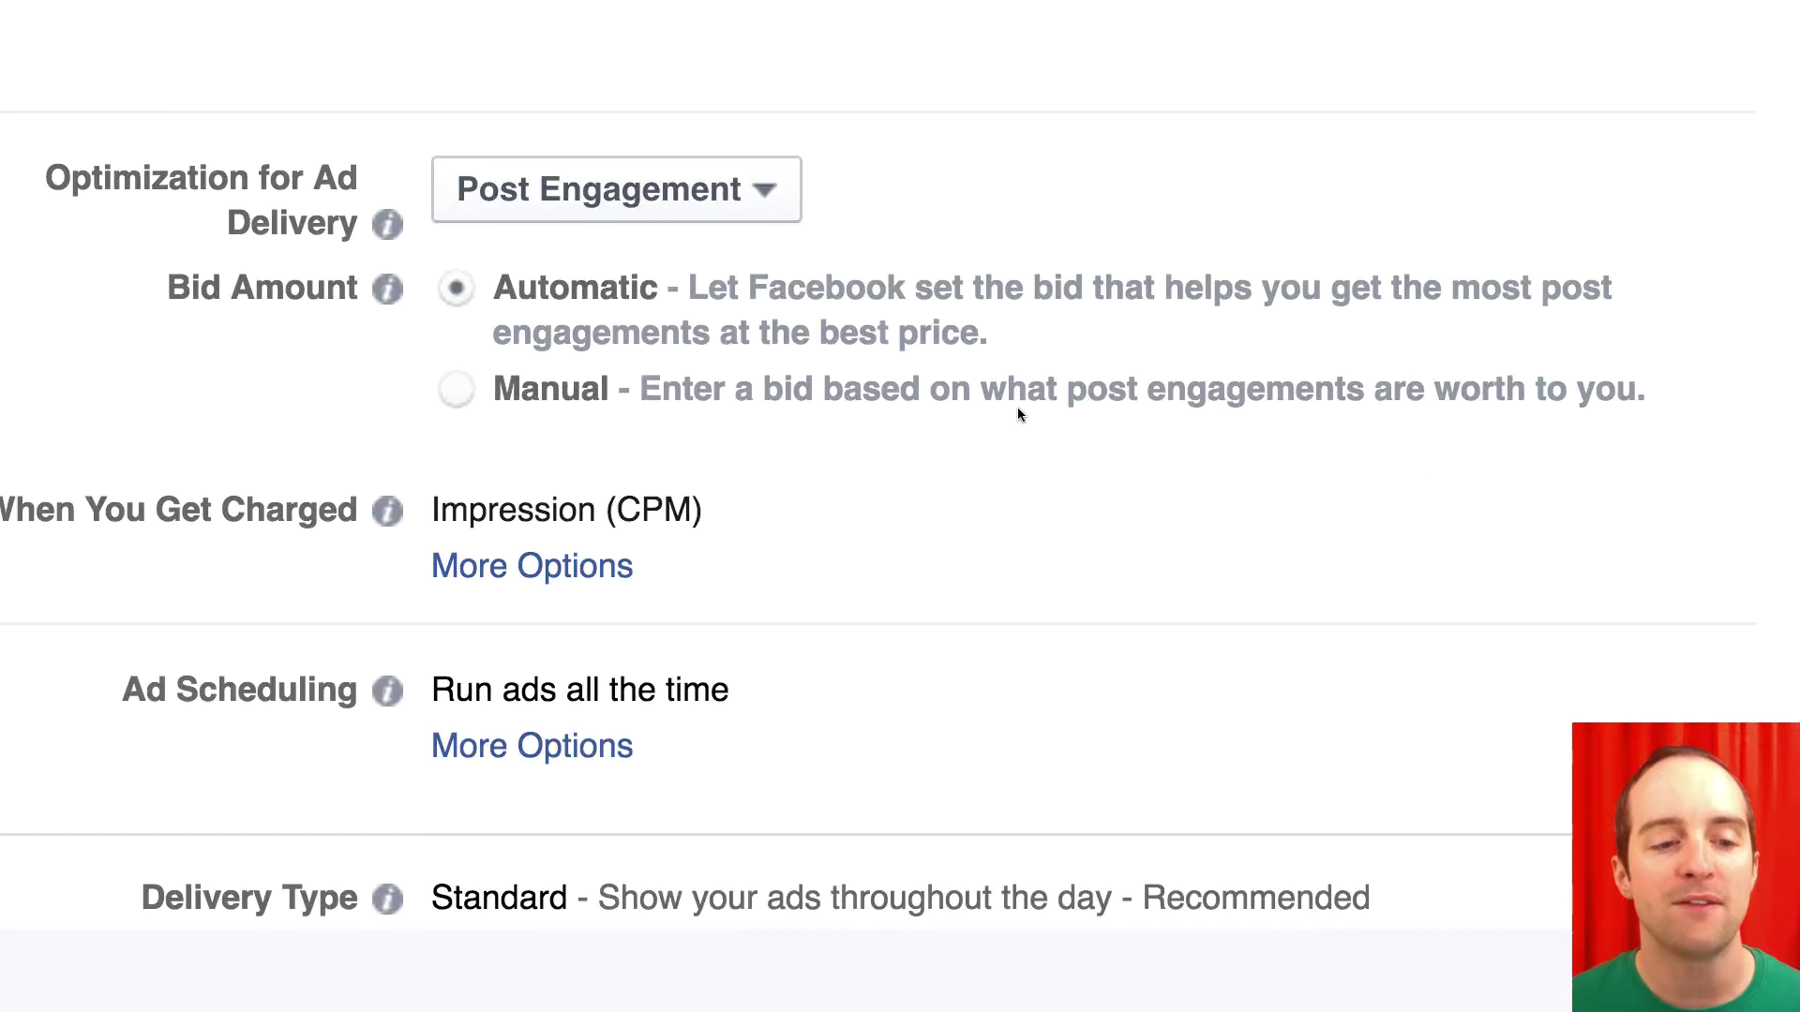
pyautogui.scroll(-7, 1018, 414)
pyautogui.click(793, 670)
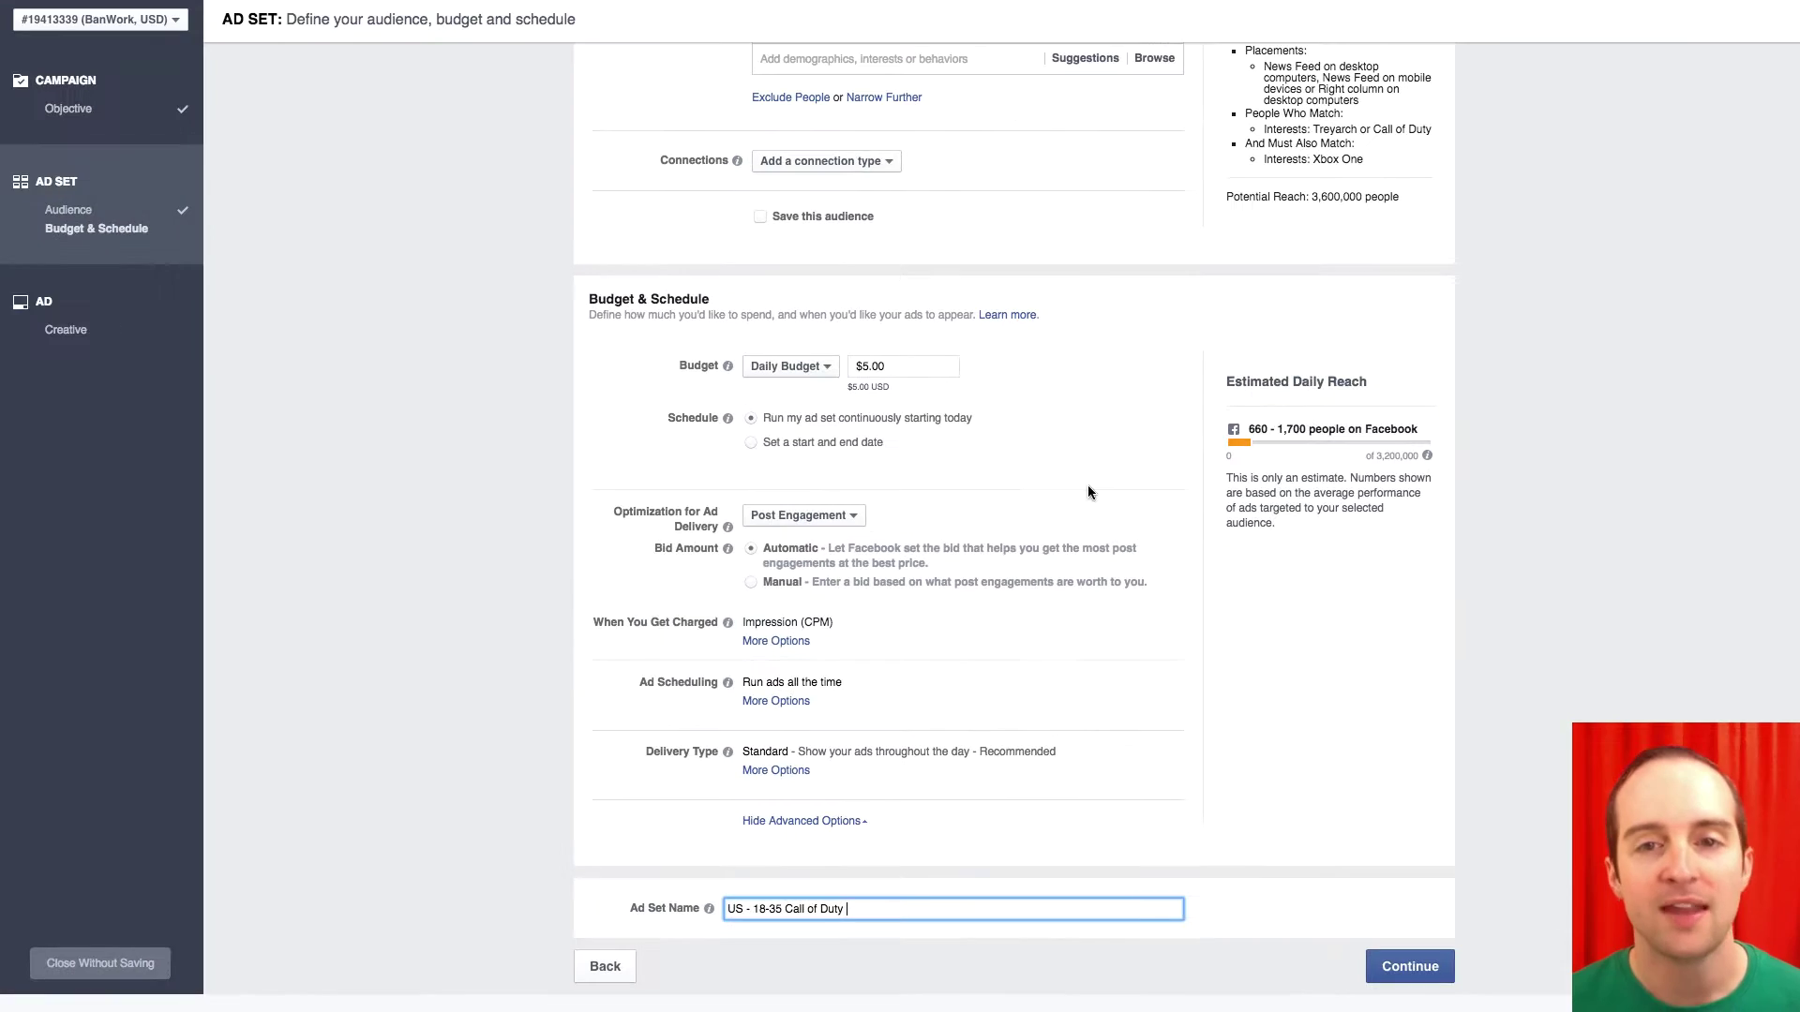
pyautogui.scroll(4, 1202, 365)
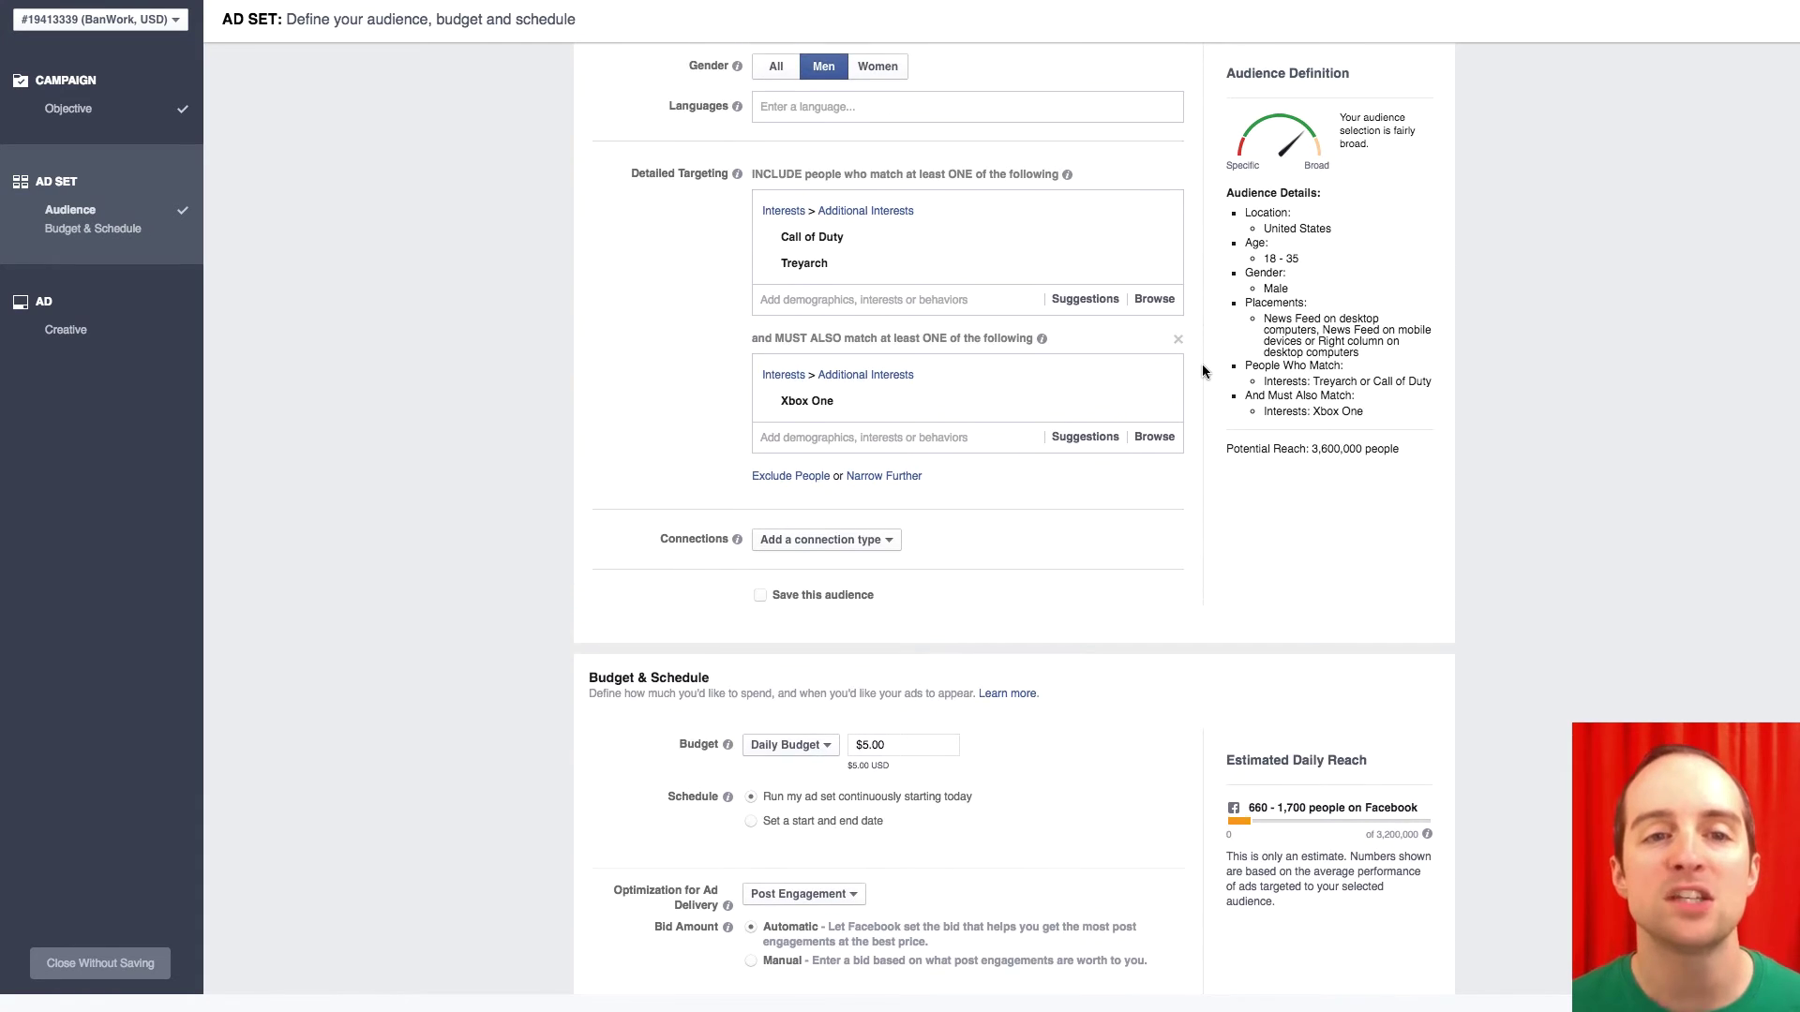
pyautogui.scroll(4, 1202, 372)
pyautogui.scroll(-9, 1202, 373)
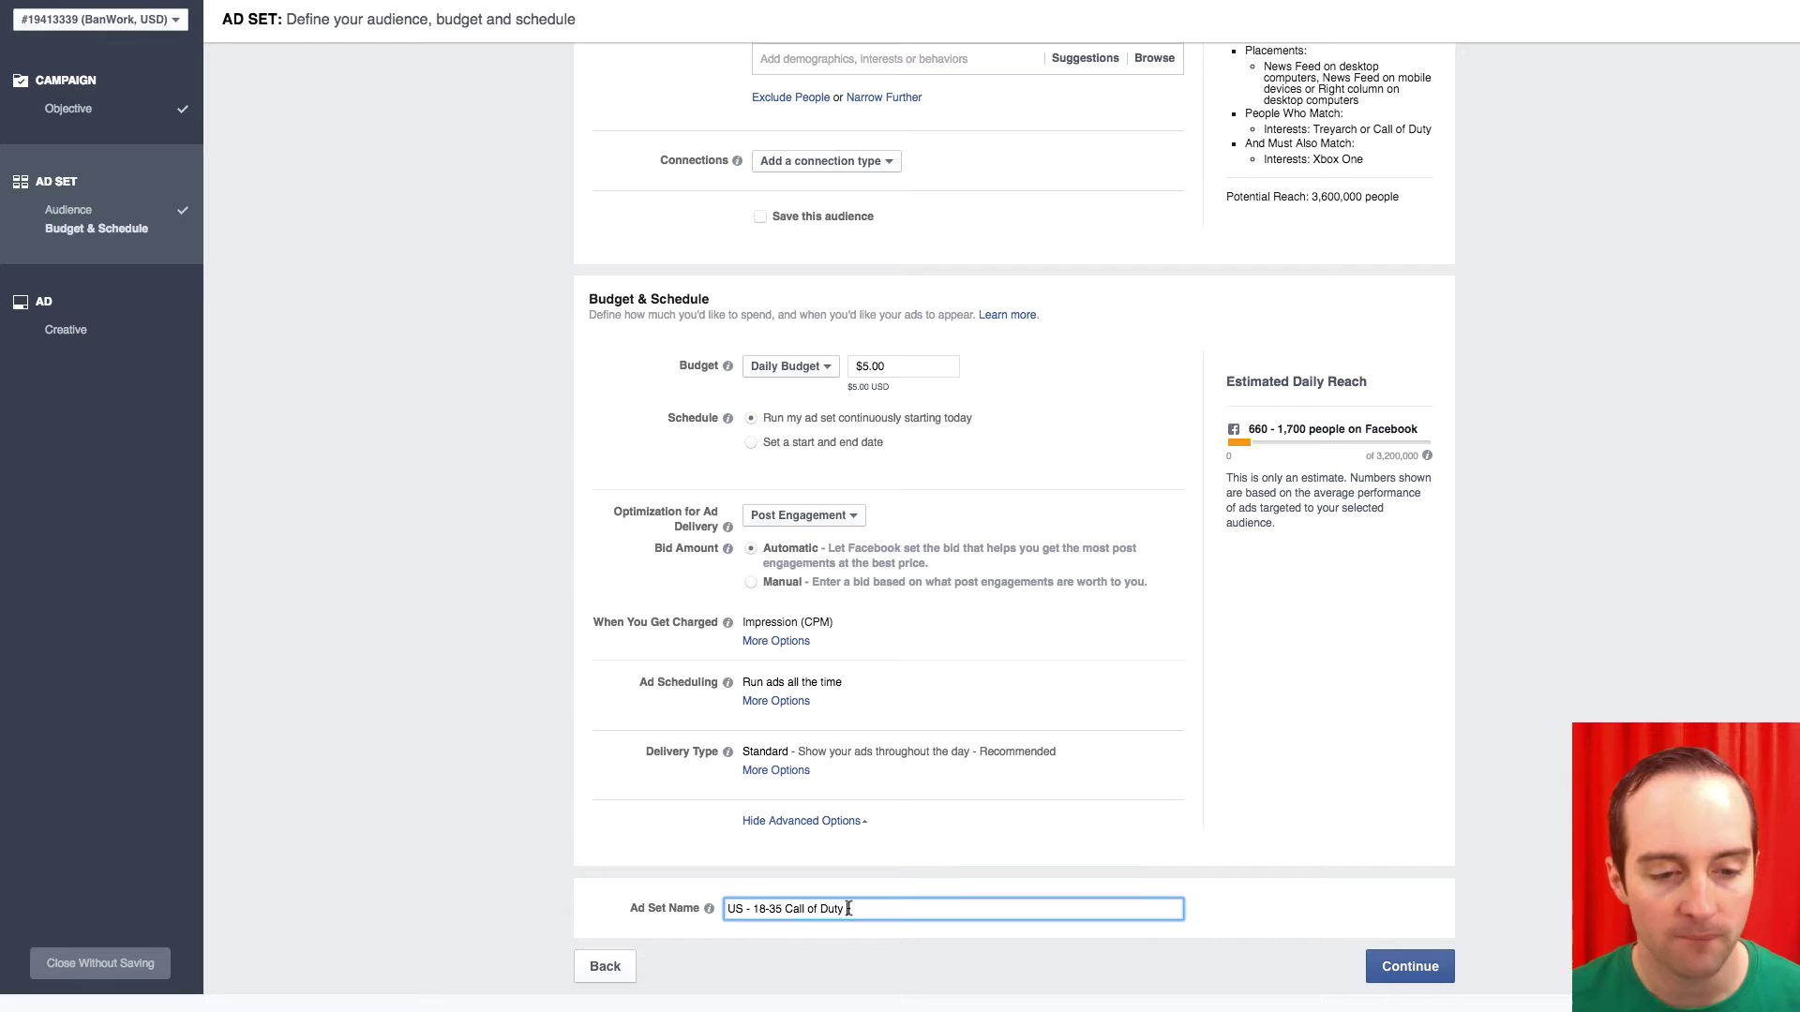
pyautogui.moveTo(848, 909); pyautogui.dragTo(812, 908)
pyautogui.write('OD')
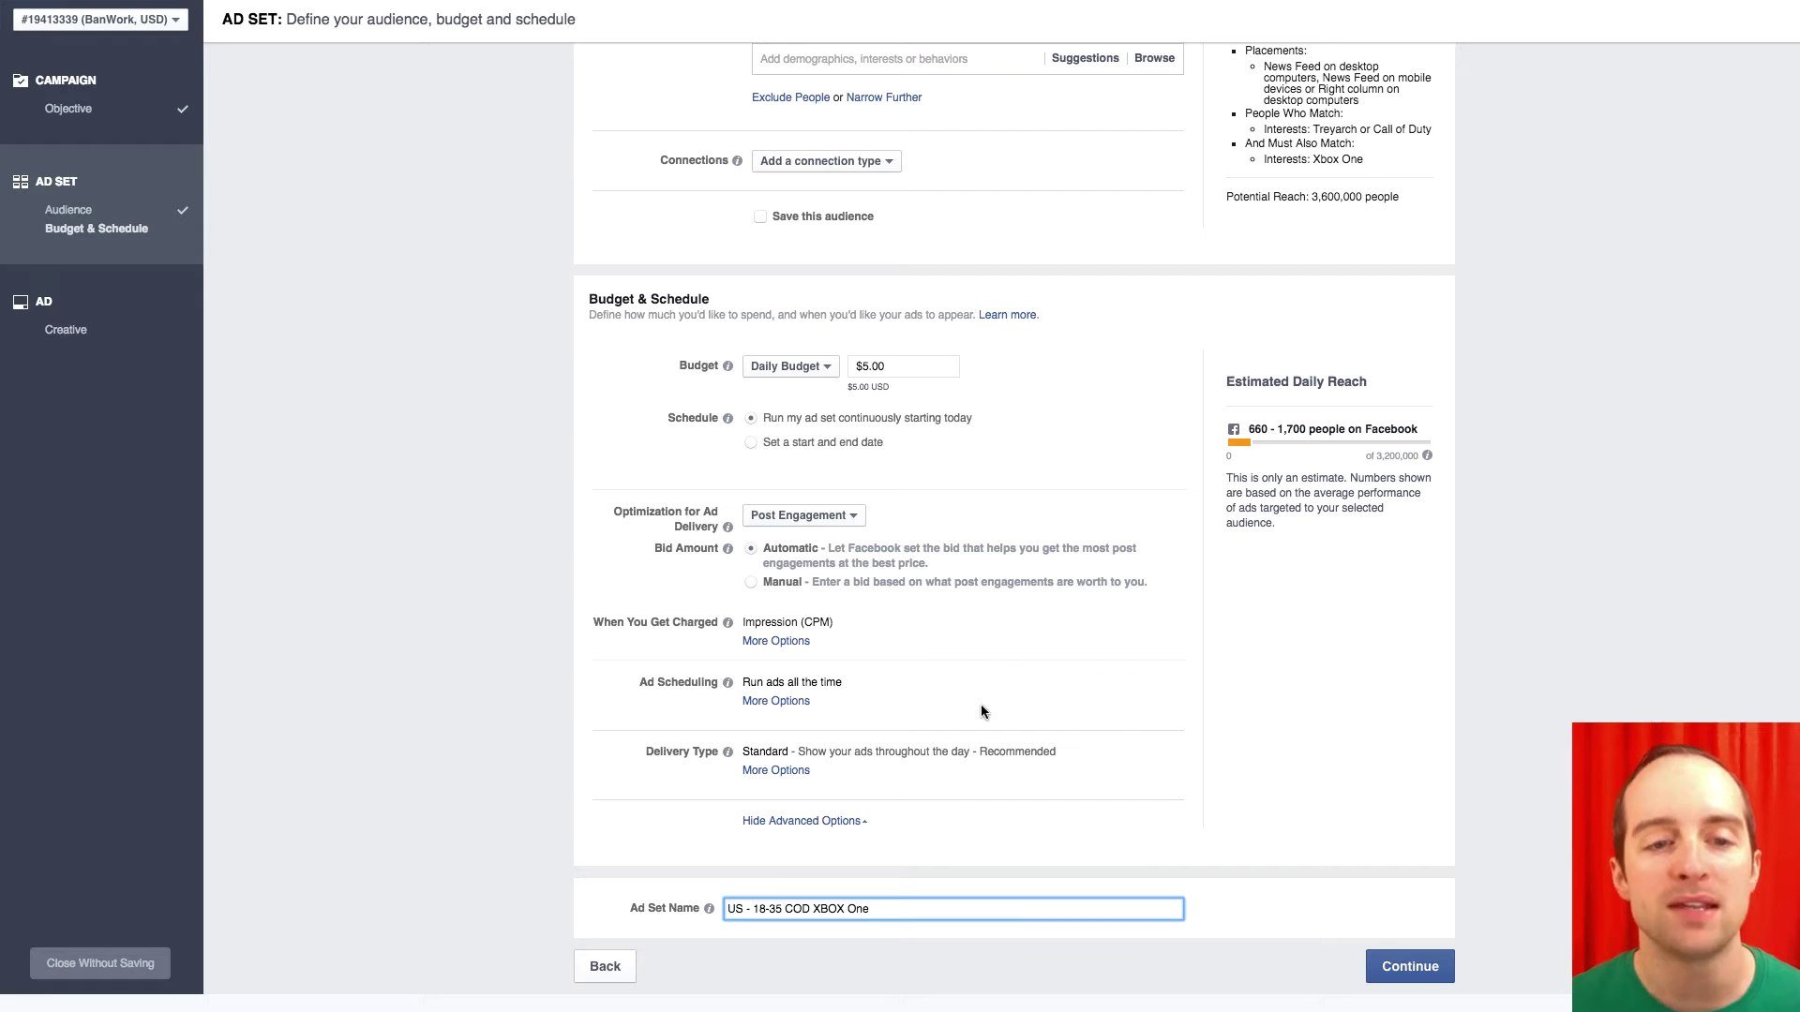
# Prefix the ad set name with 'Ugly' and proceed to the ad creative preview.
pyautogui.click(1410, 966)
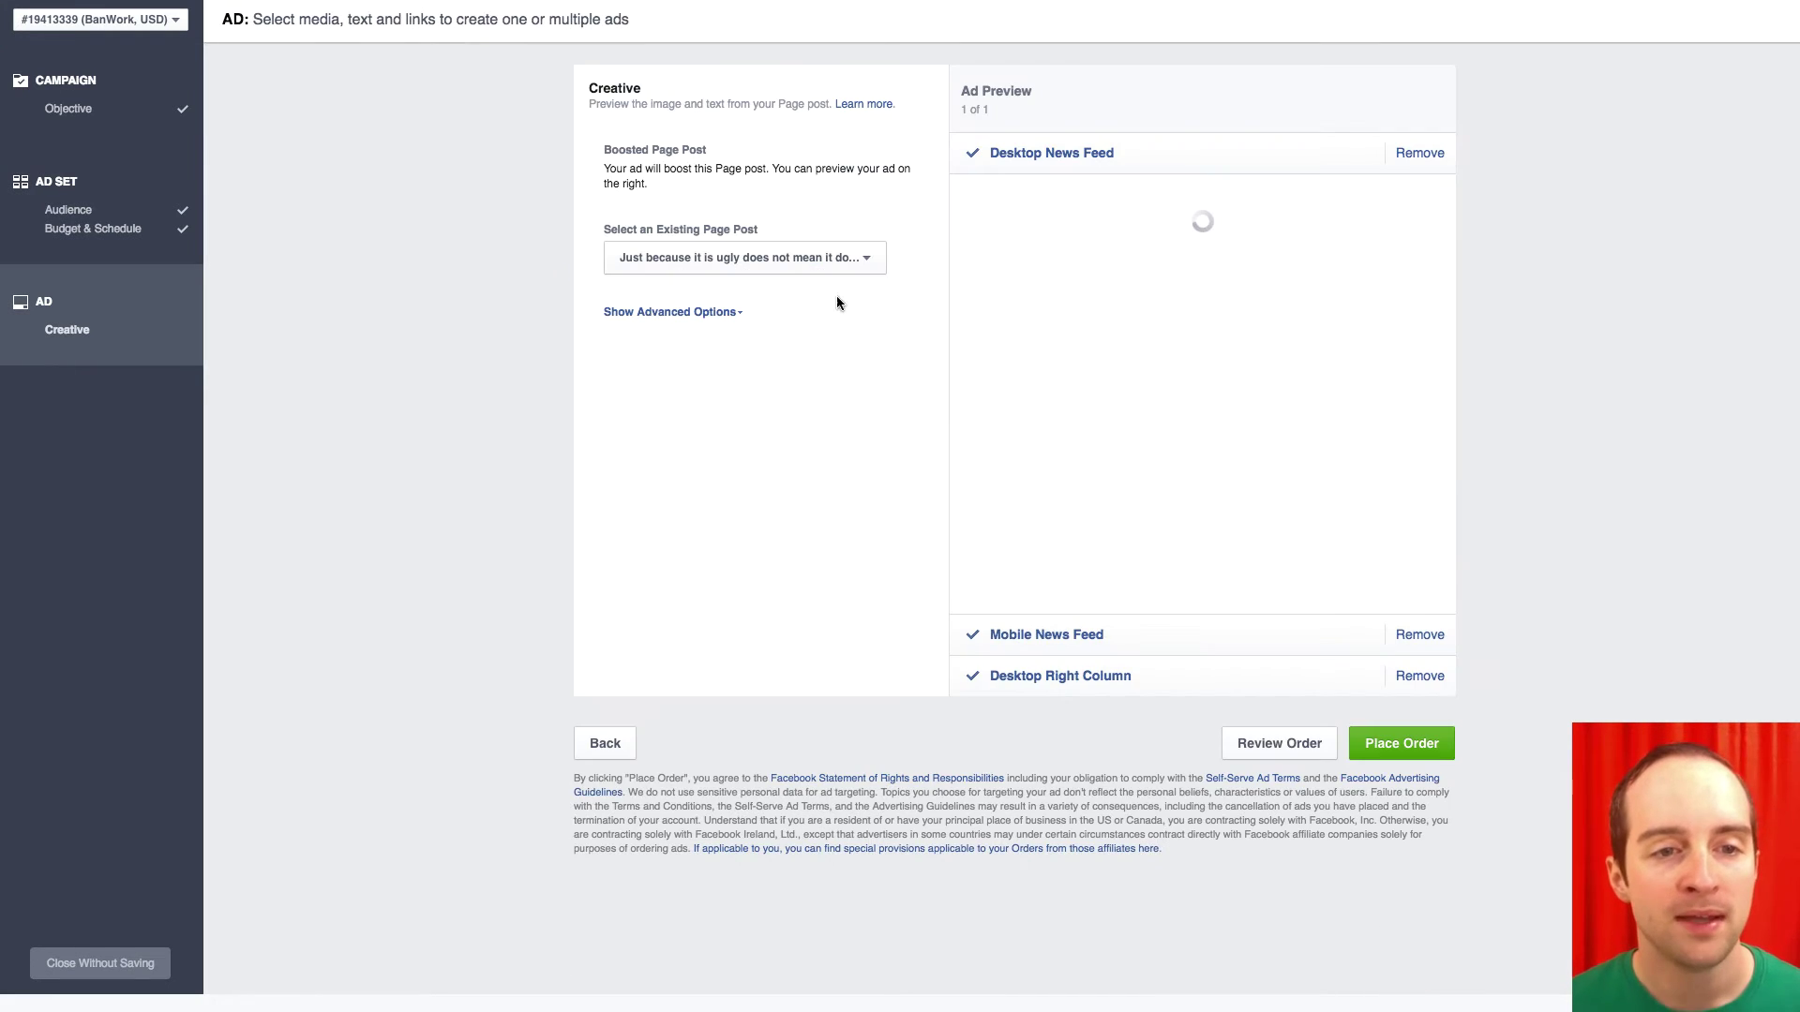
pyautogui.click(605, 744)
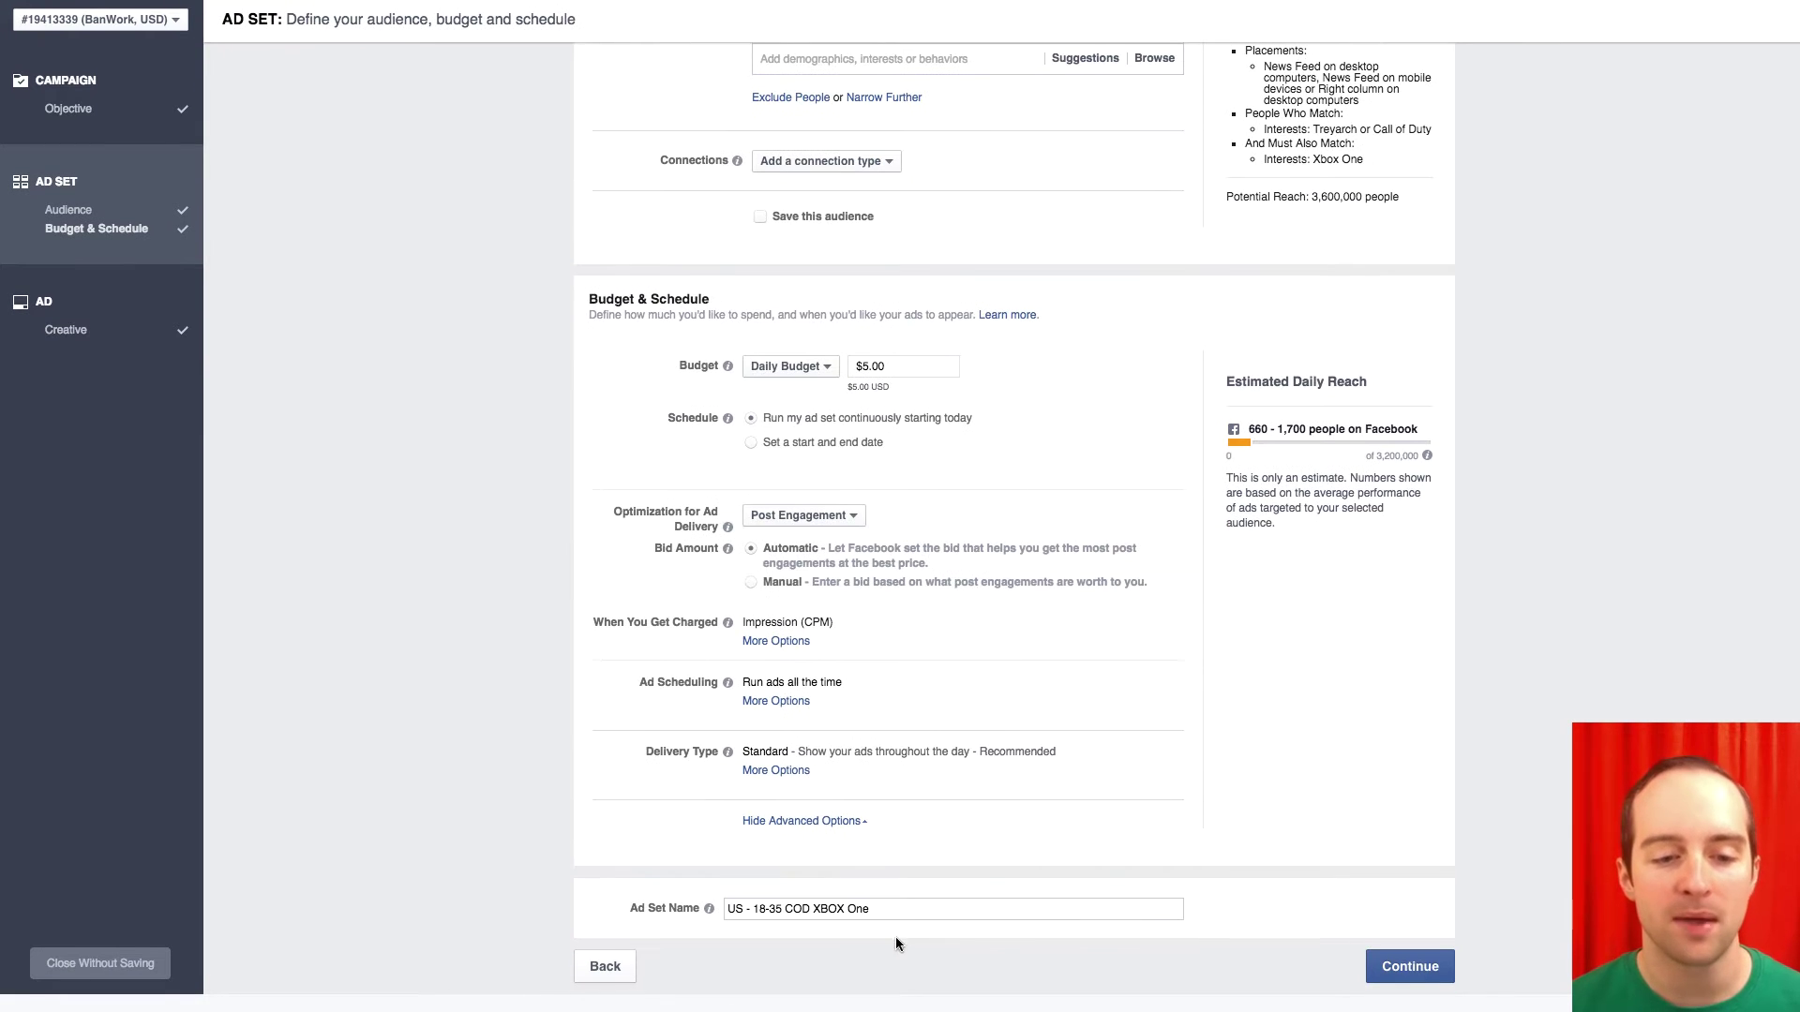
pyautogui.click(893, 910)
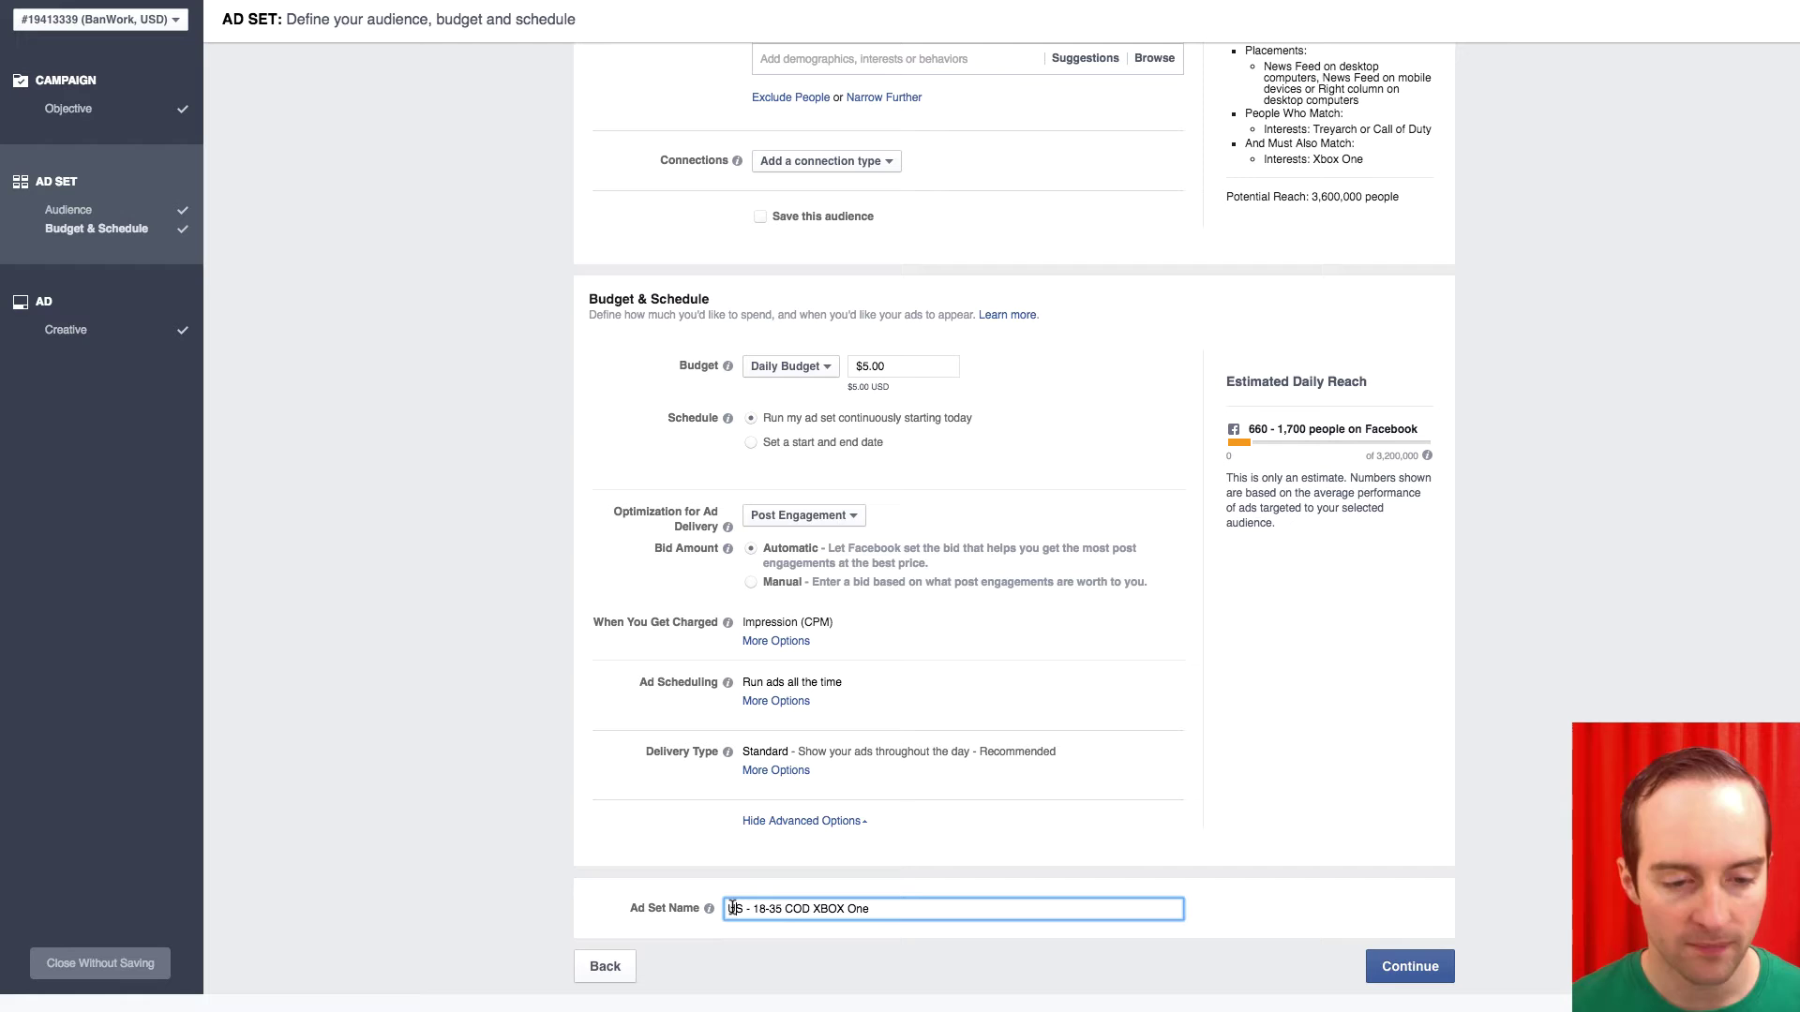
pyautogui.write('Ugly')
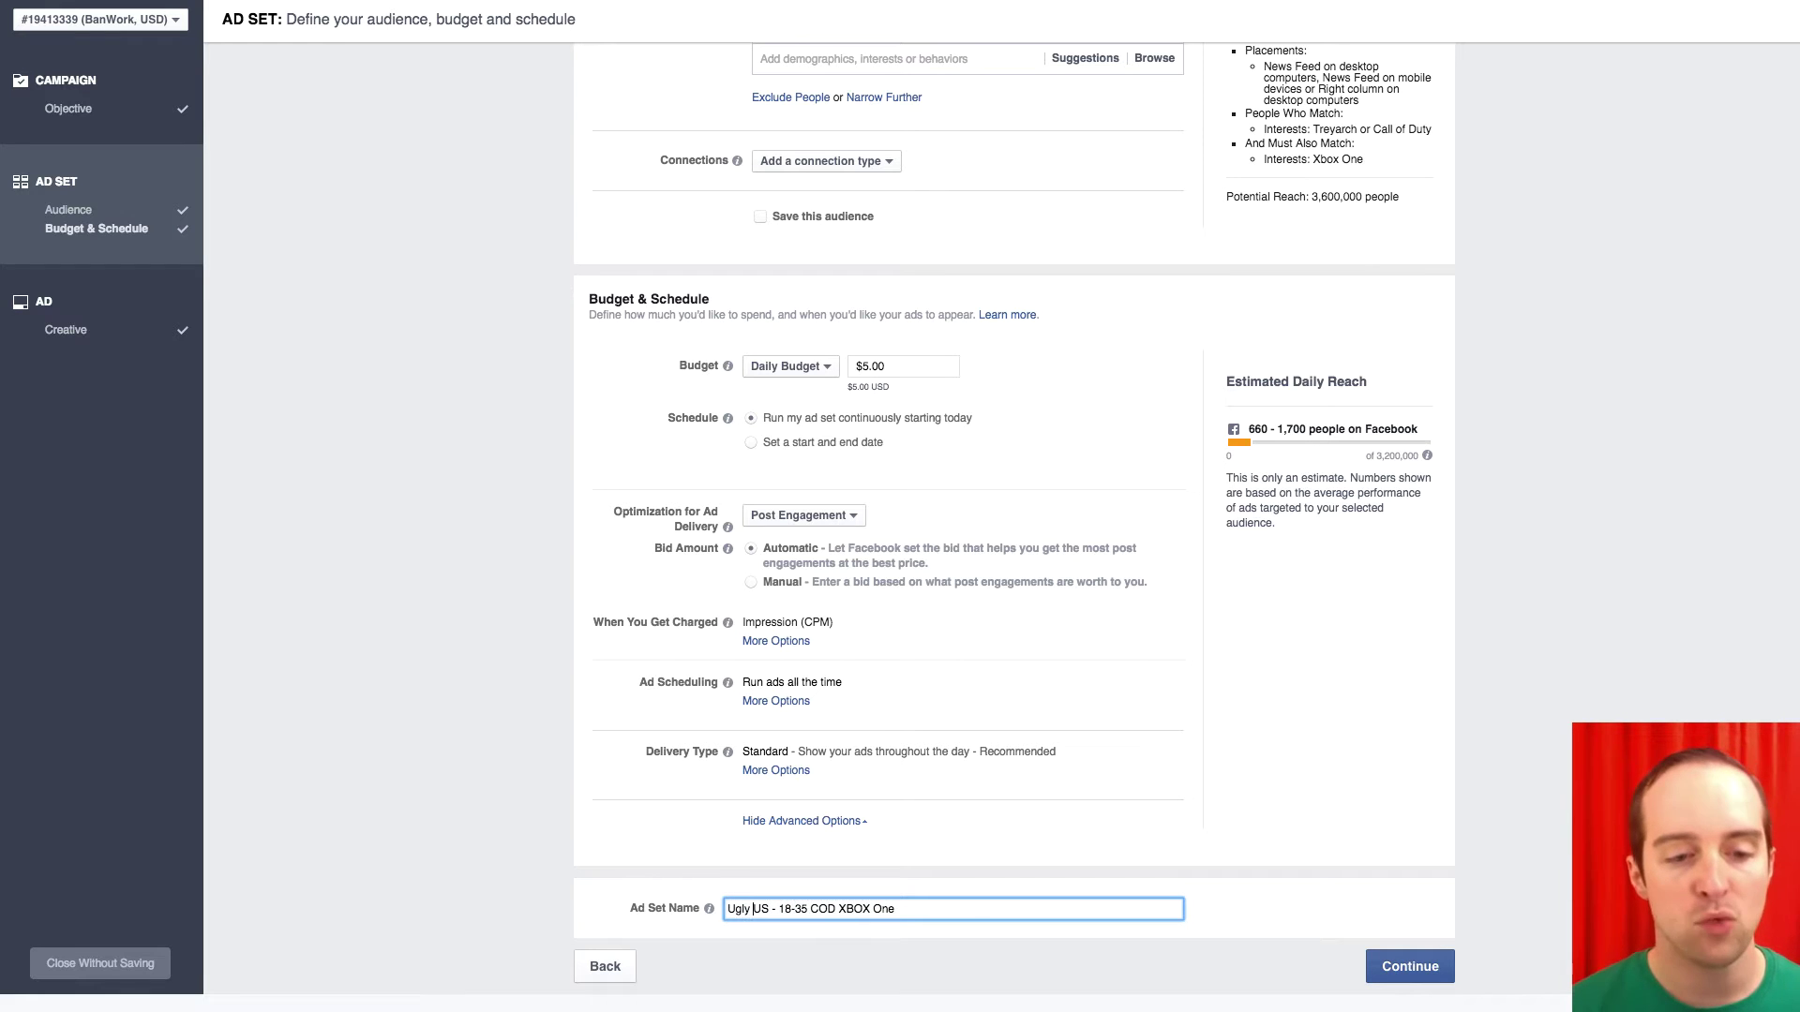
pyautogui.click(1415, 966)
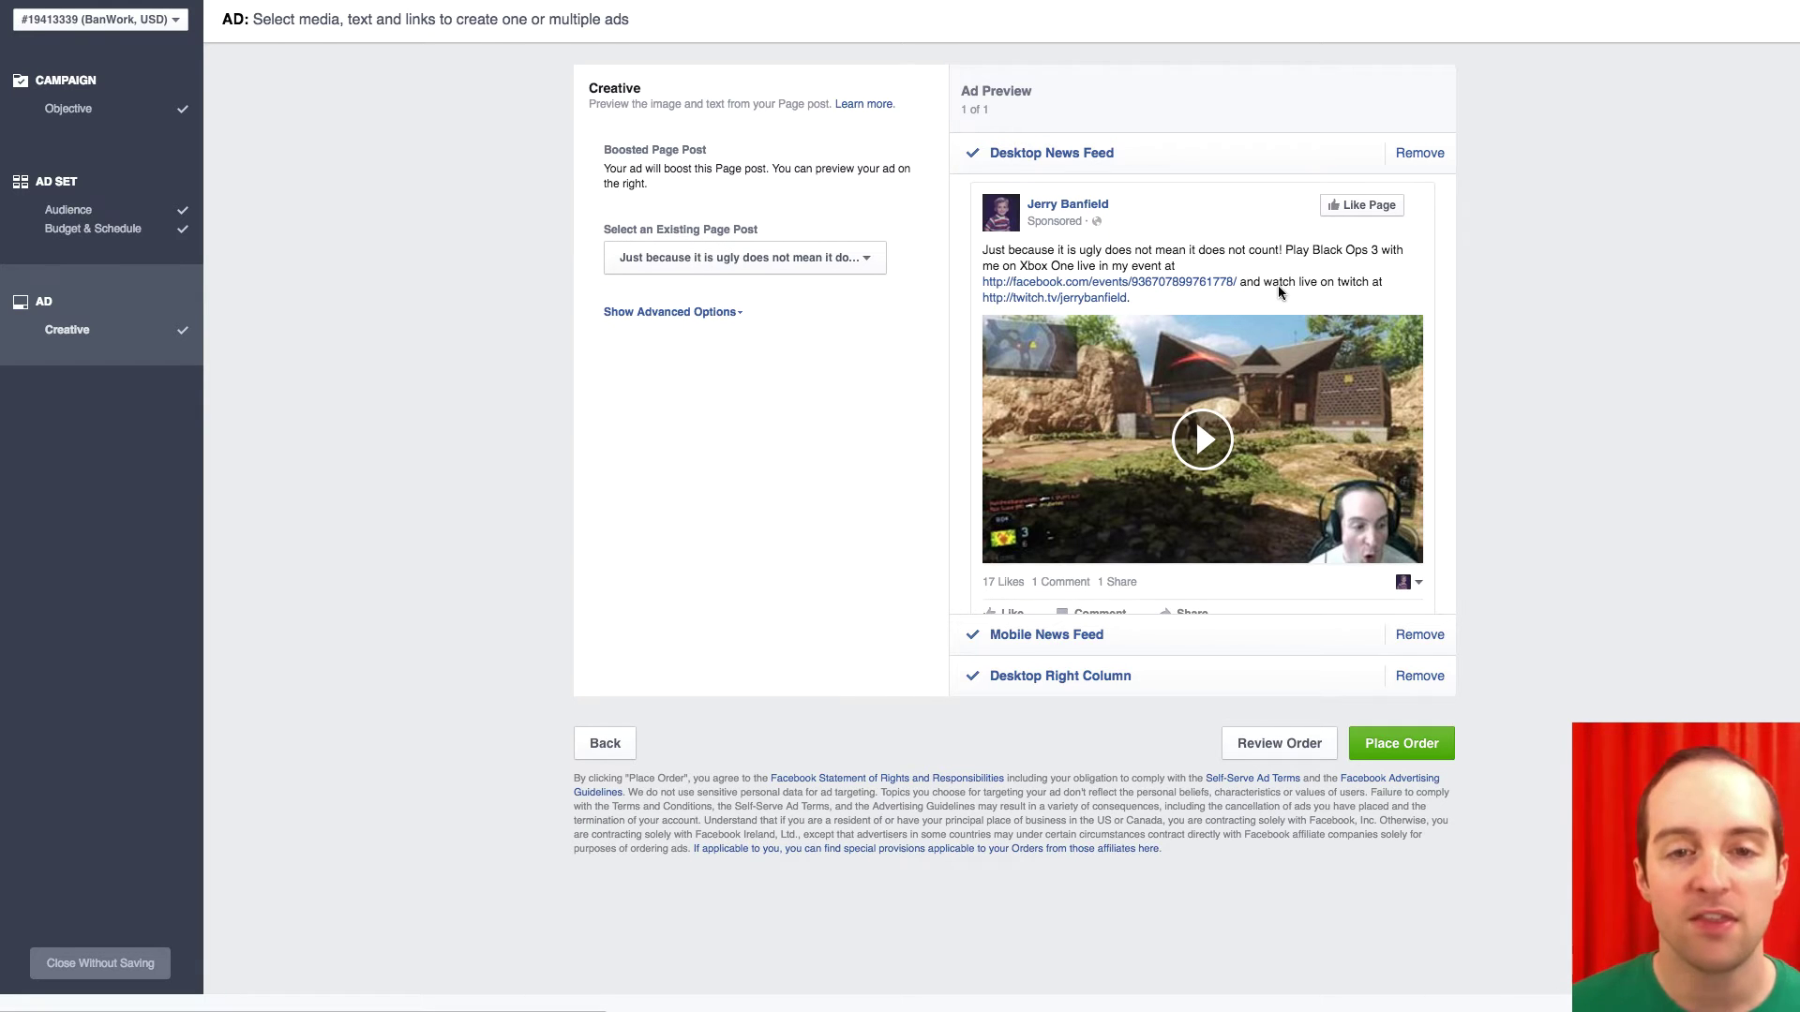
# Expand the advanced tracking options, then collapse them again.
pyautogui.scroll(-1, 1224, 310)
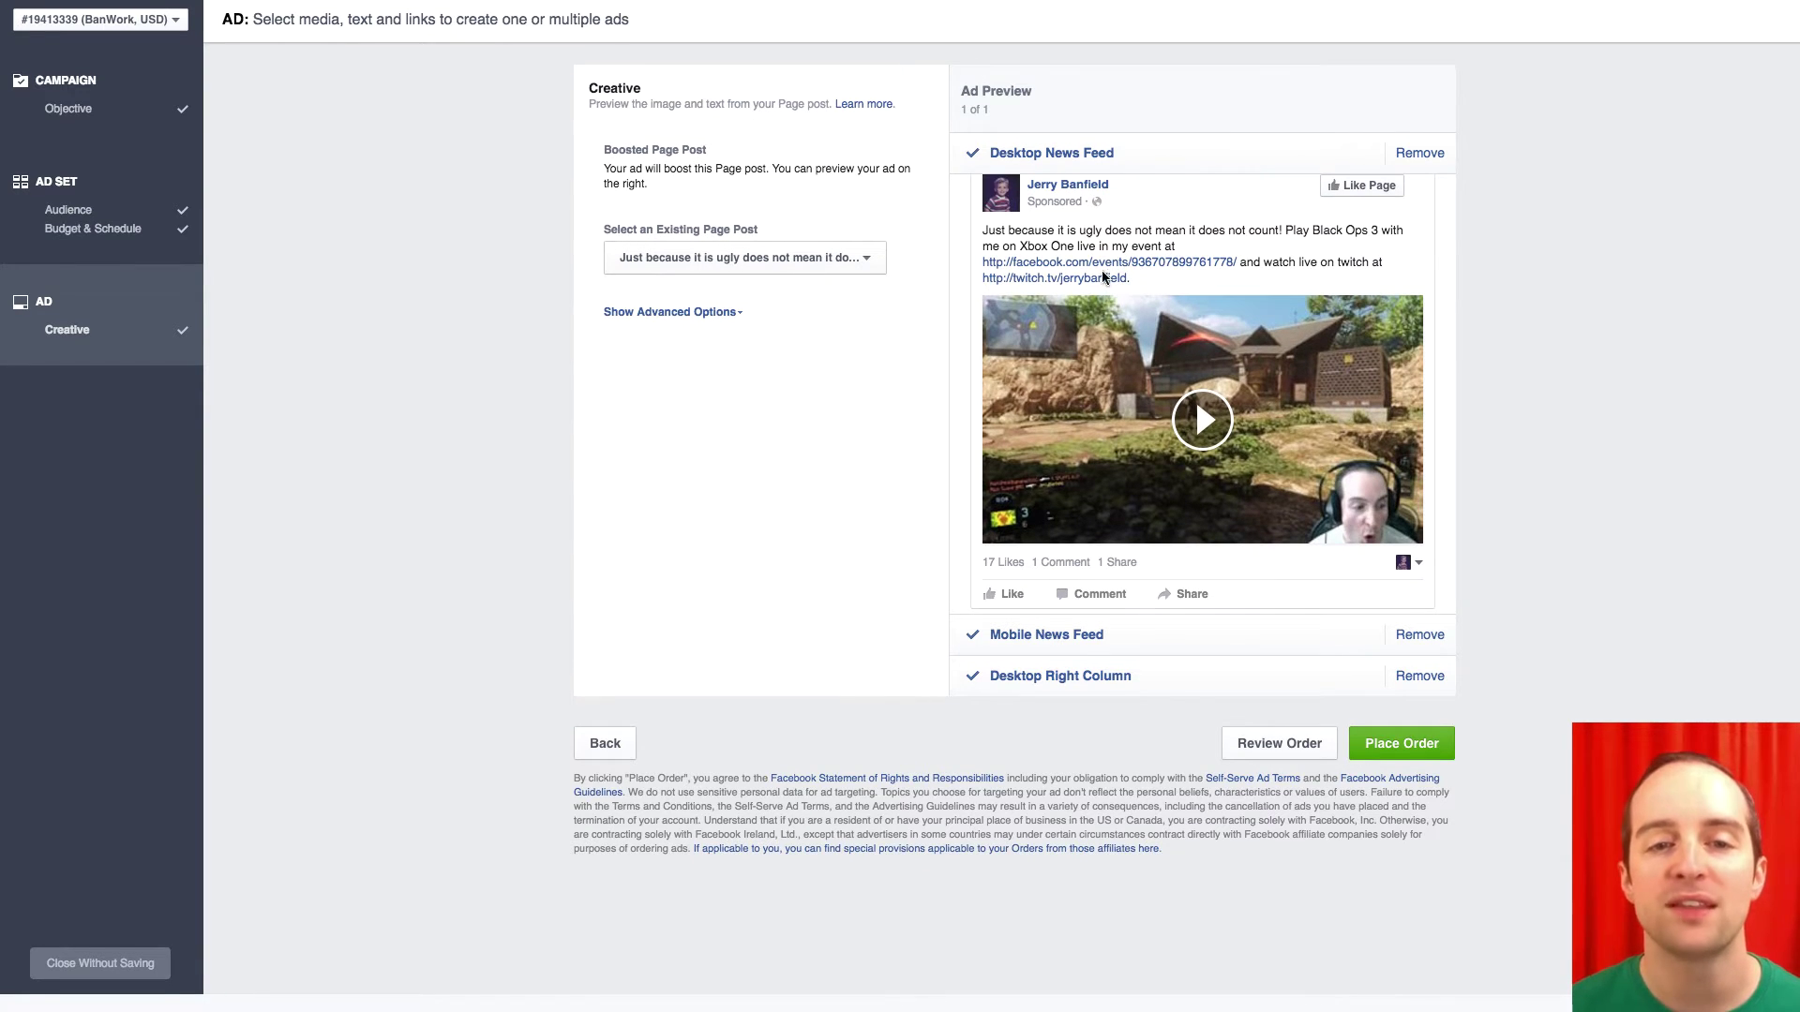
pyautogui.click(668, 315)
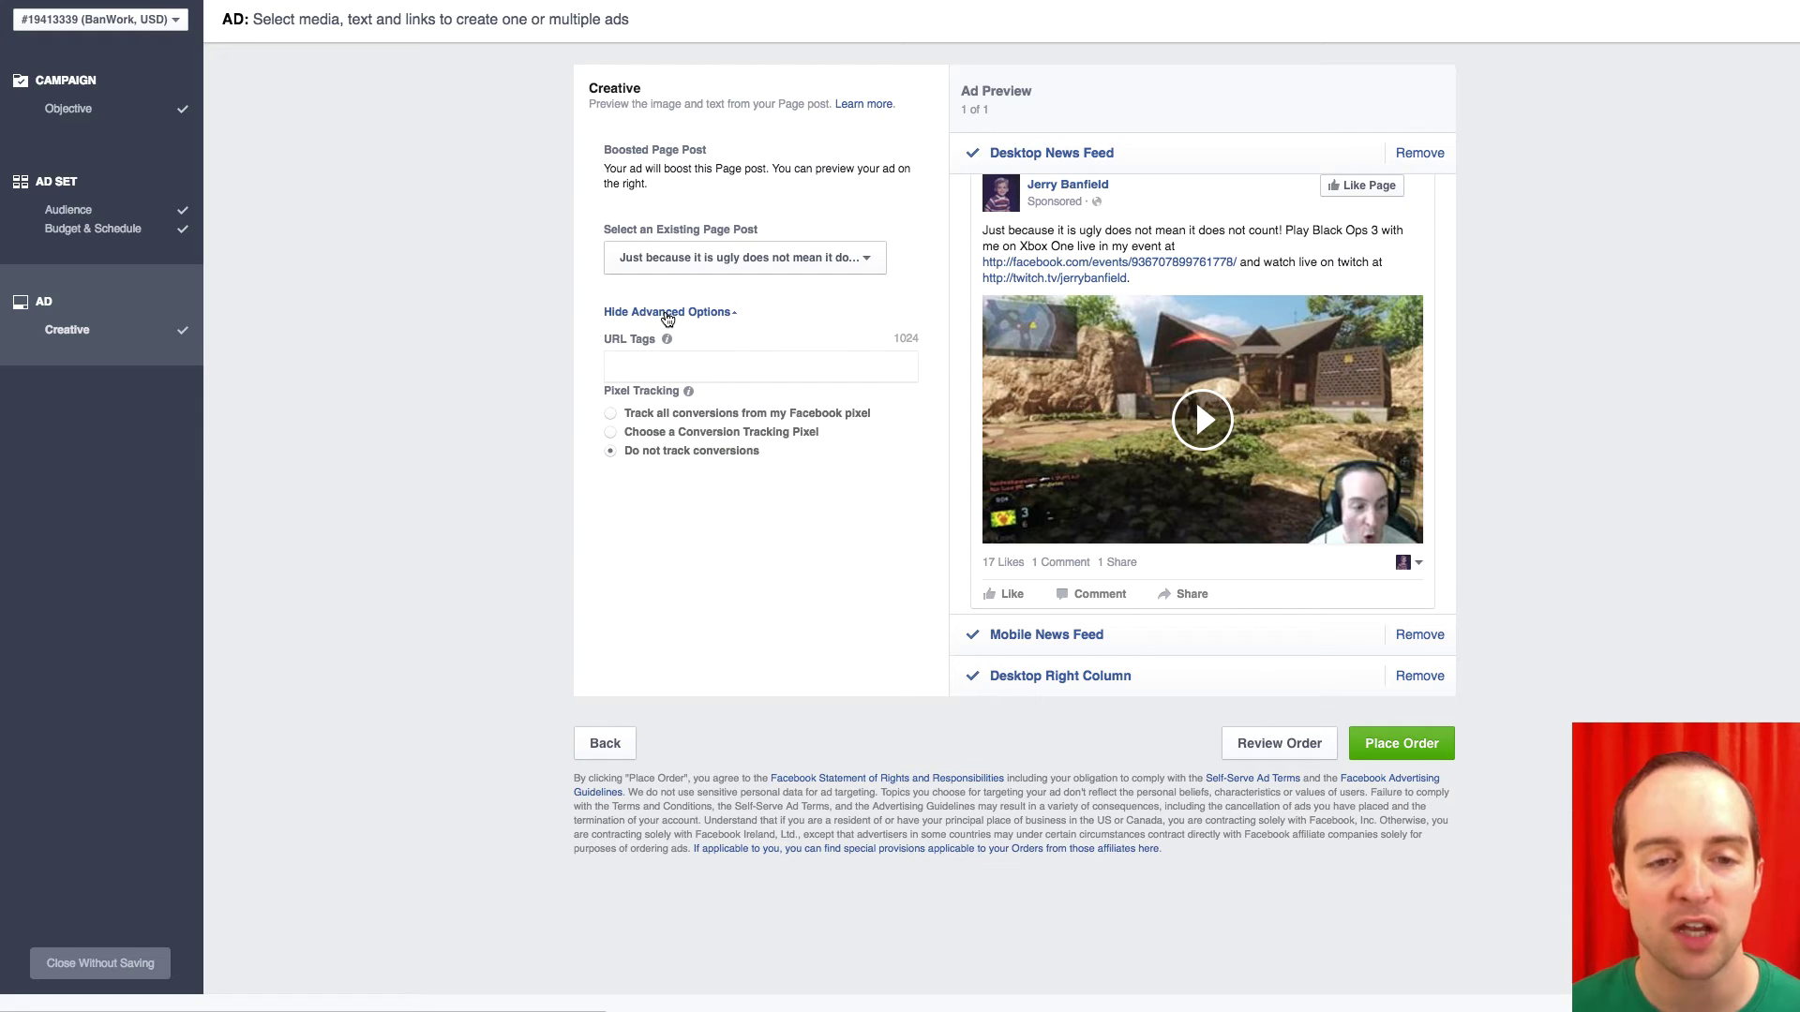
pyautogui.click(673, 312)
pyautogui.click(651, 313)
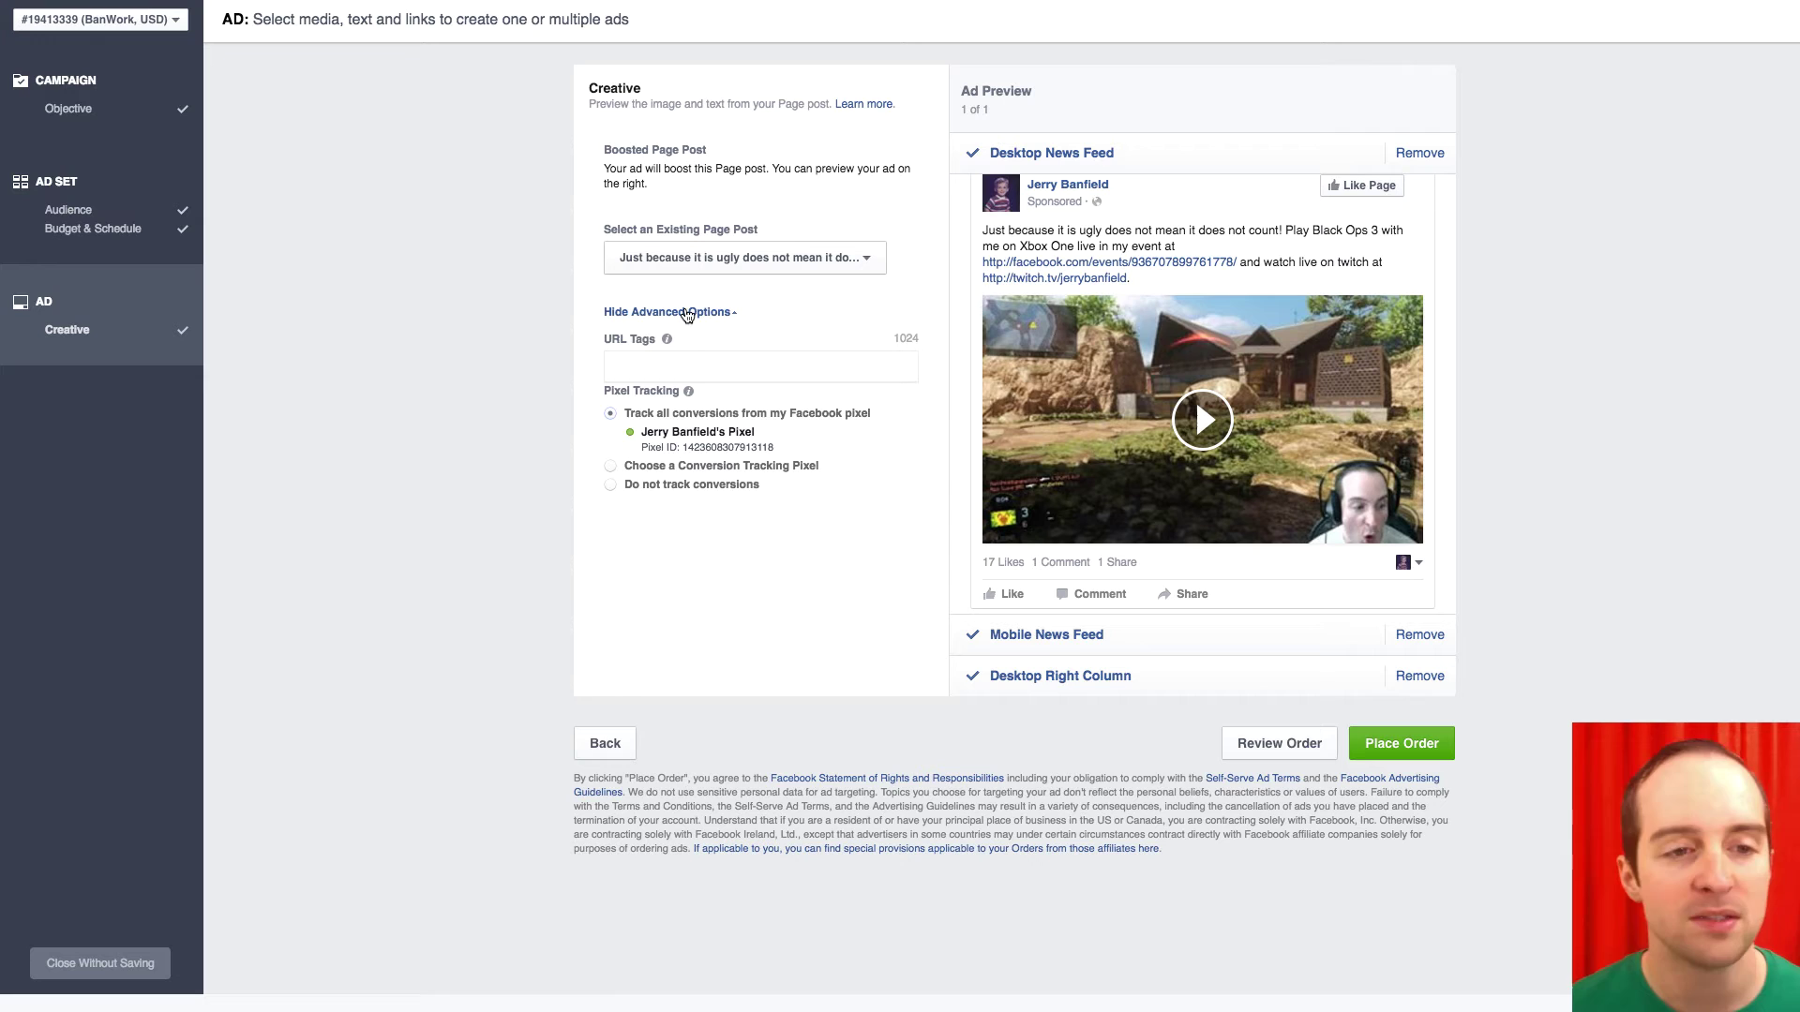
pyautogui.click(687, 313)
# Remove the Desktop Right Column placement after previewing placements, and place the order.
pyautogui.click(1210, 639)
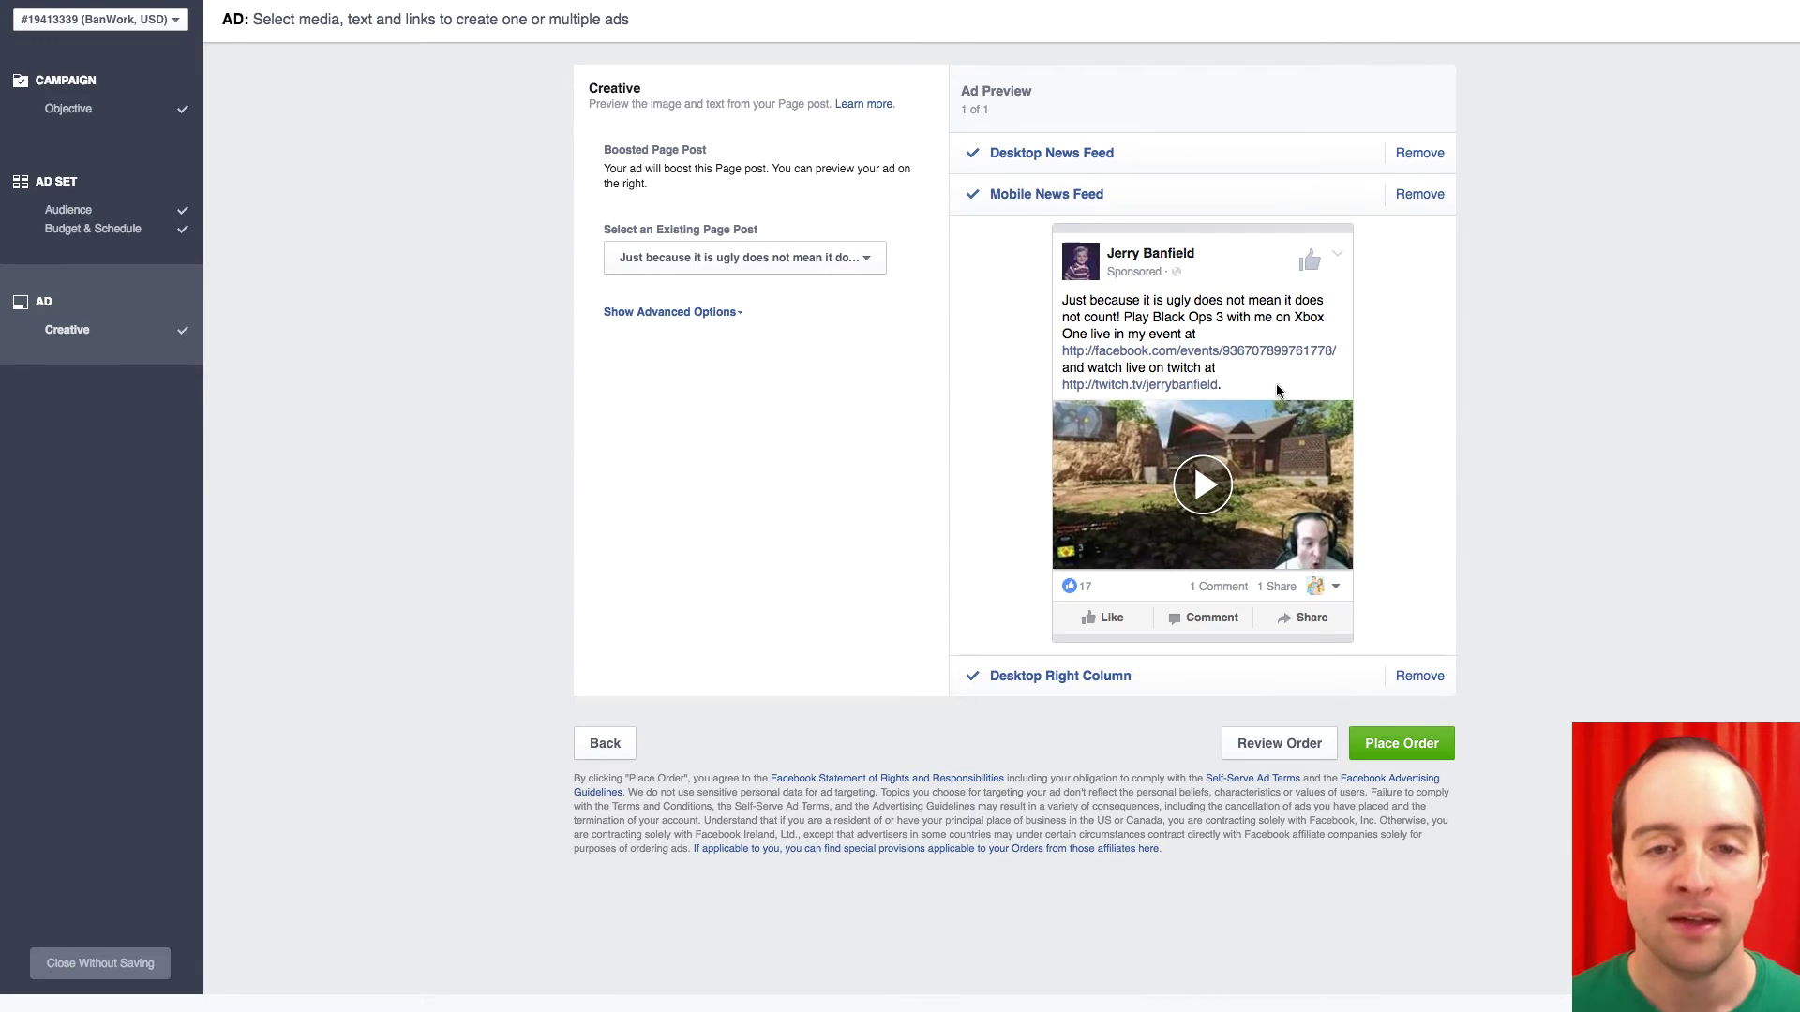
pyautogui.click(1190, 684)
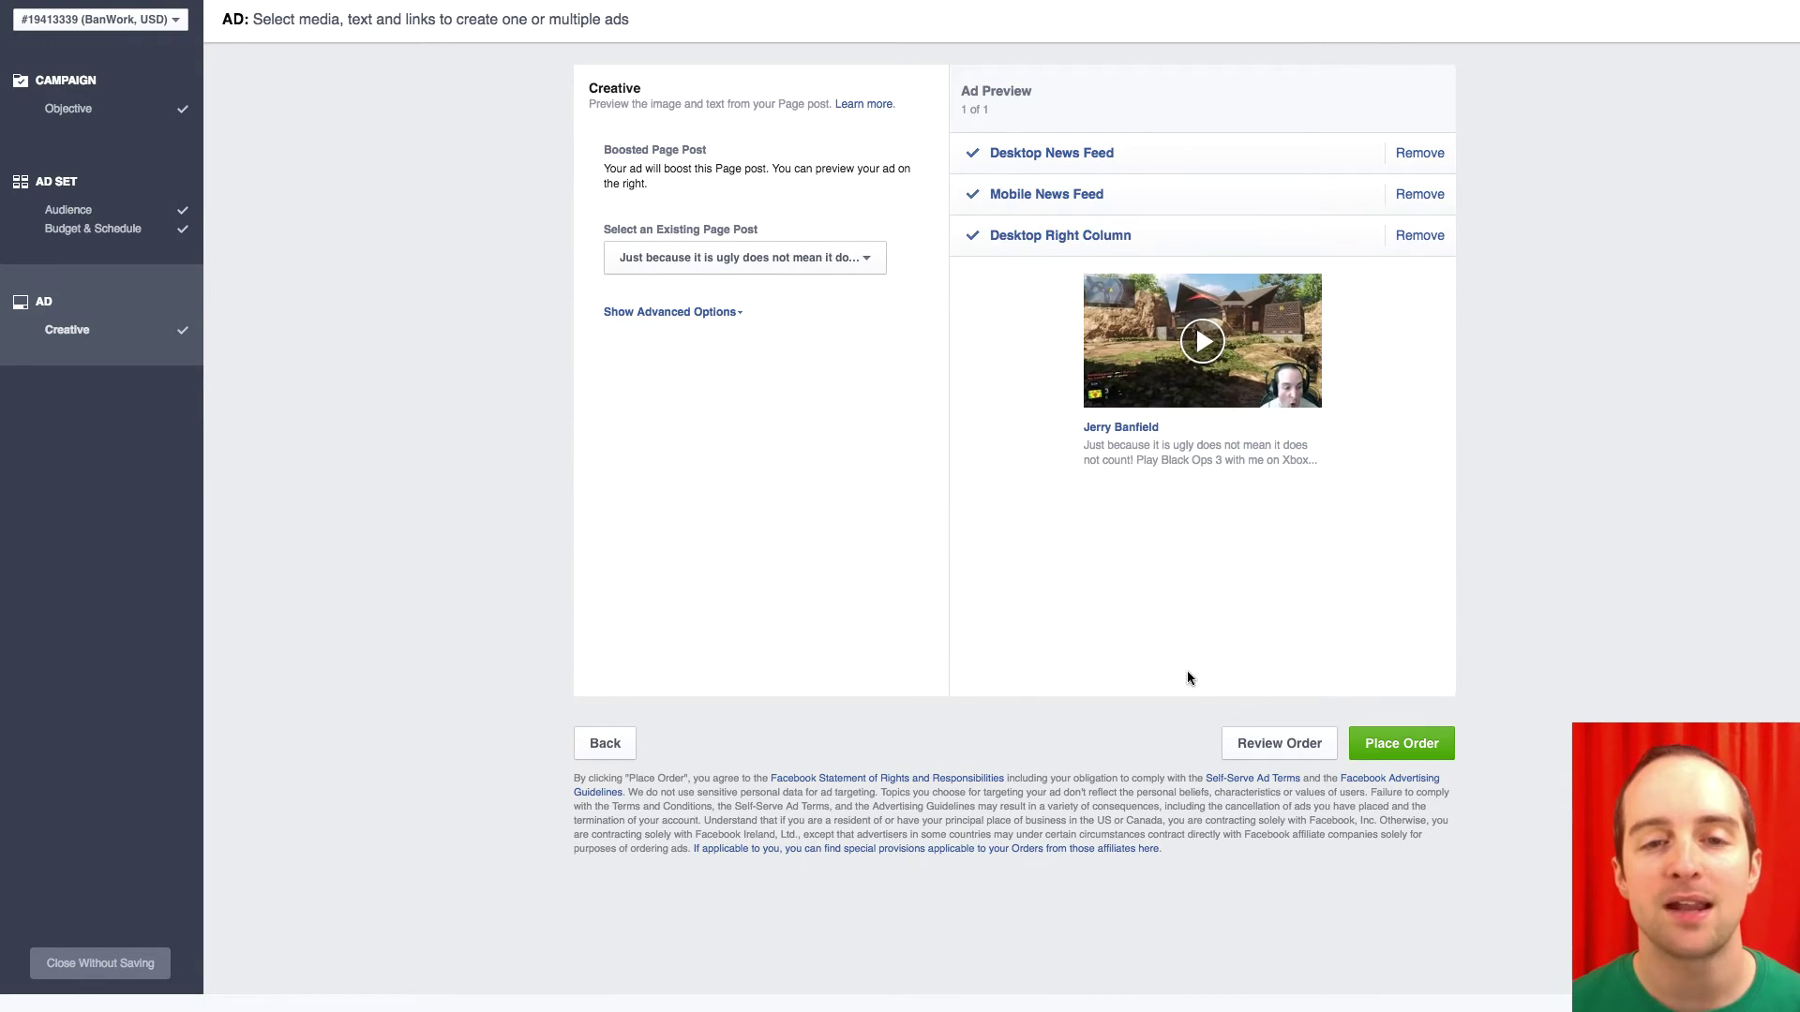
pyautogui.click(1410, 239)
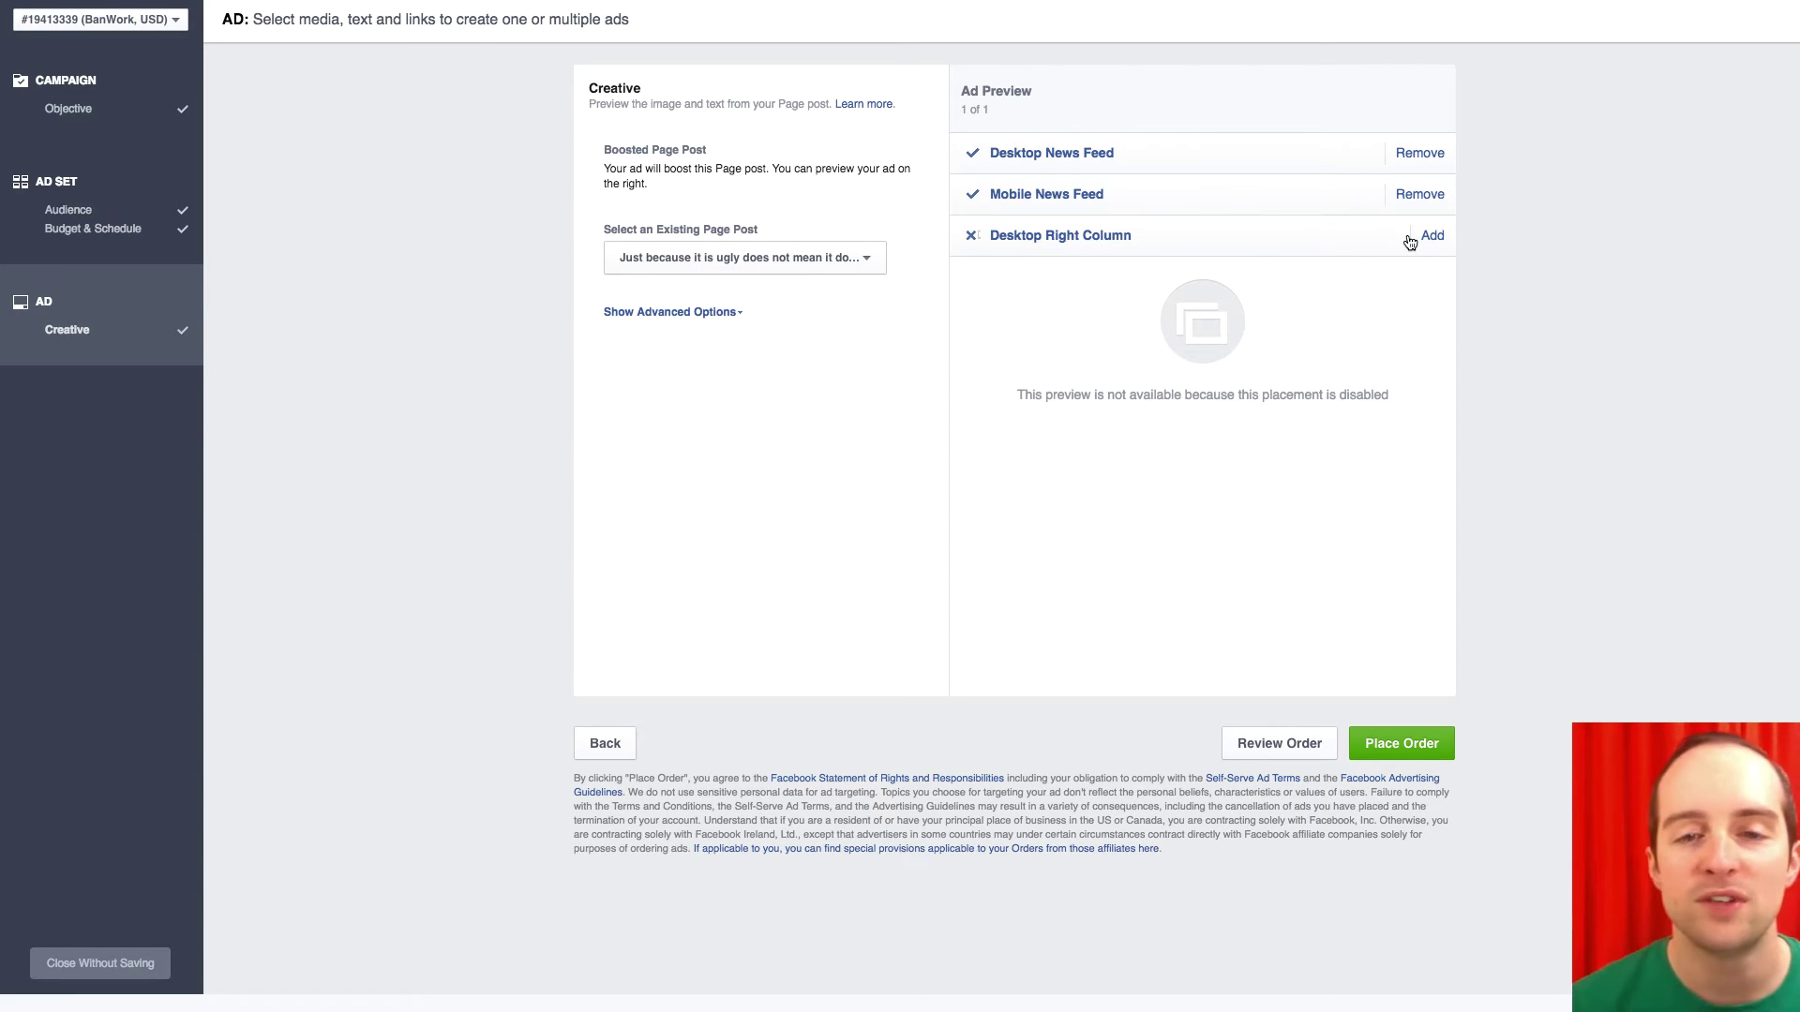
pyautogui.click(1195, 199)
pyautogui.click(1159, 154)
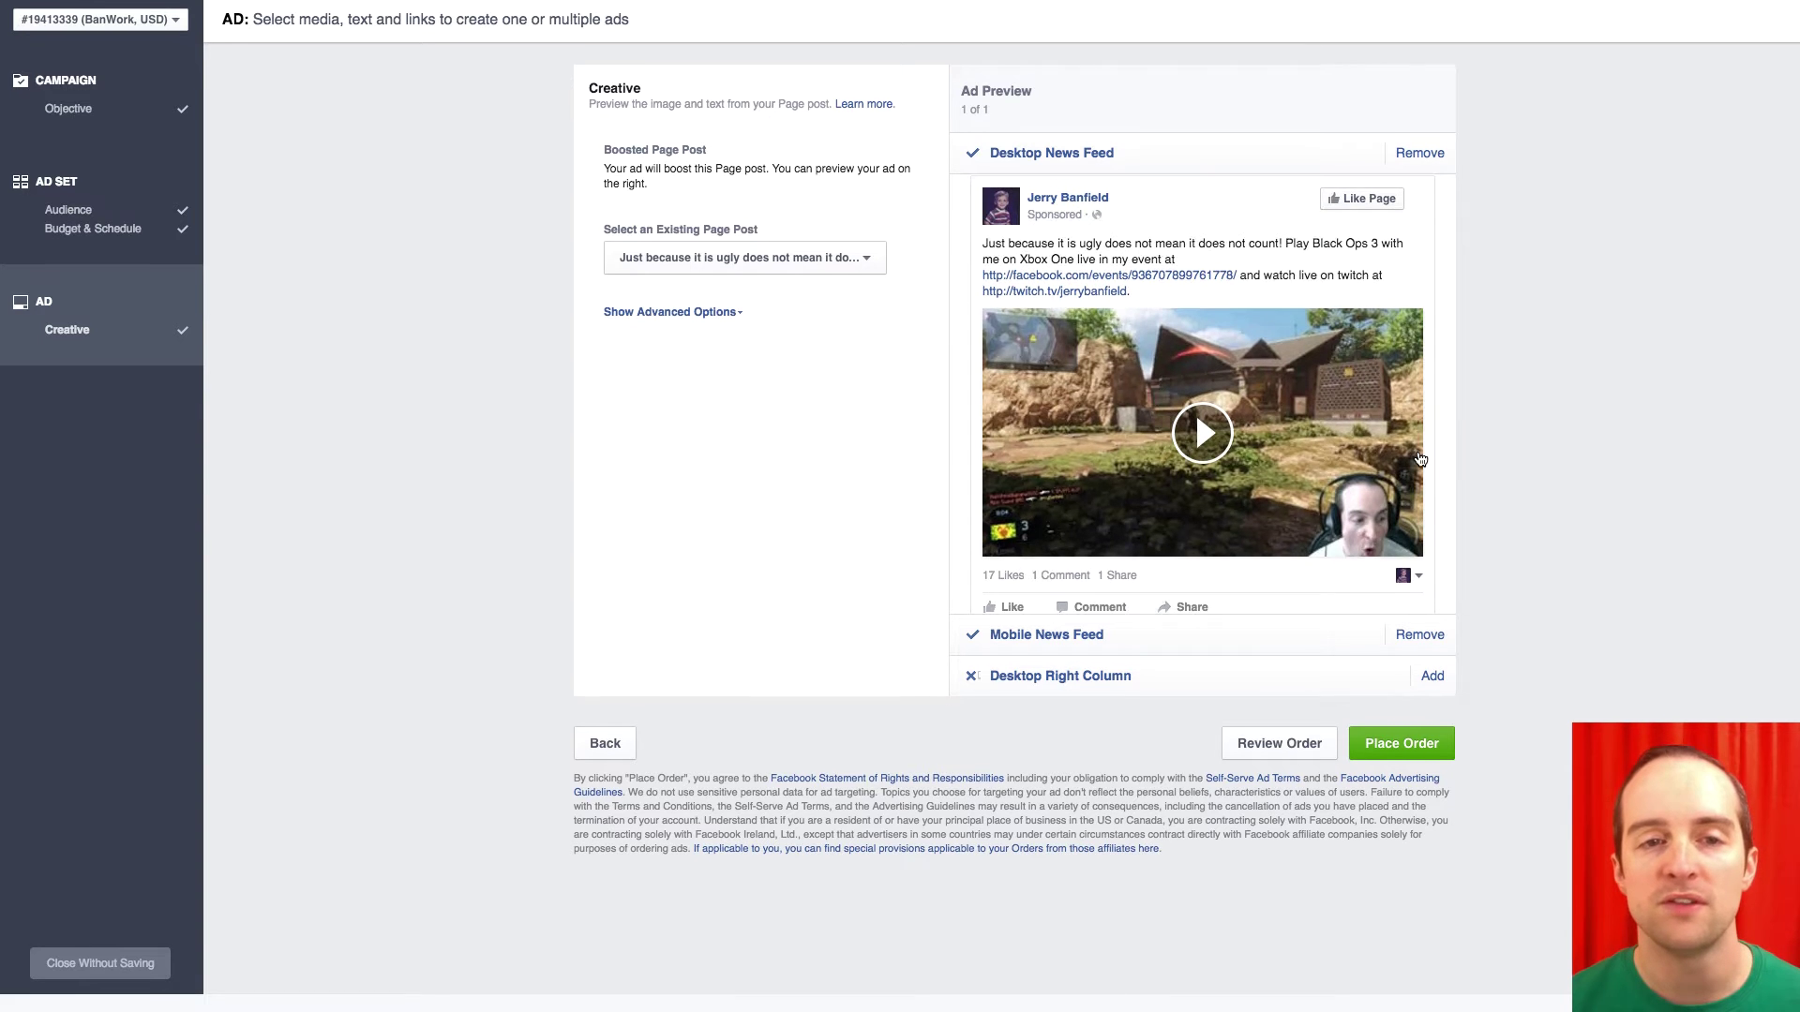
pyautogui.click(1415, 748)
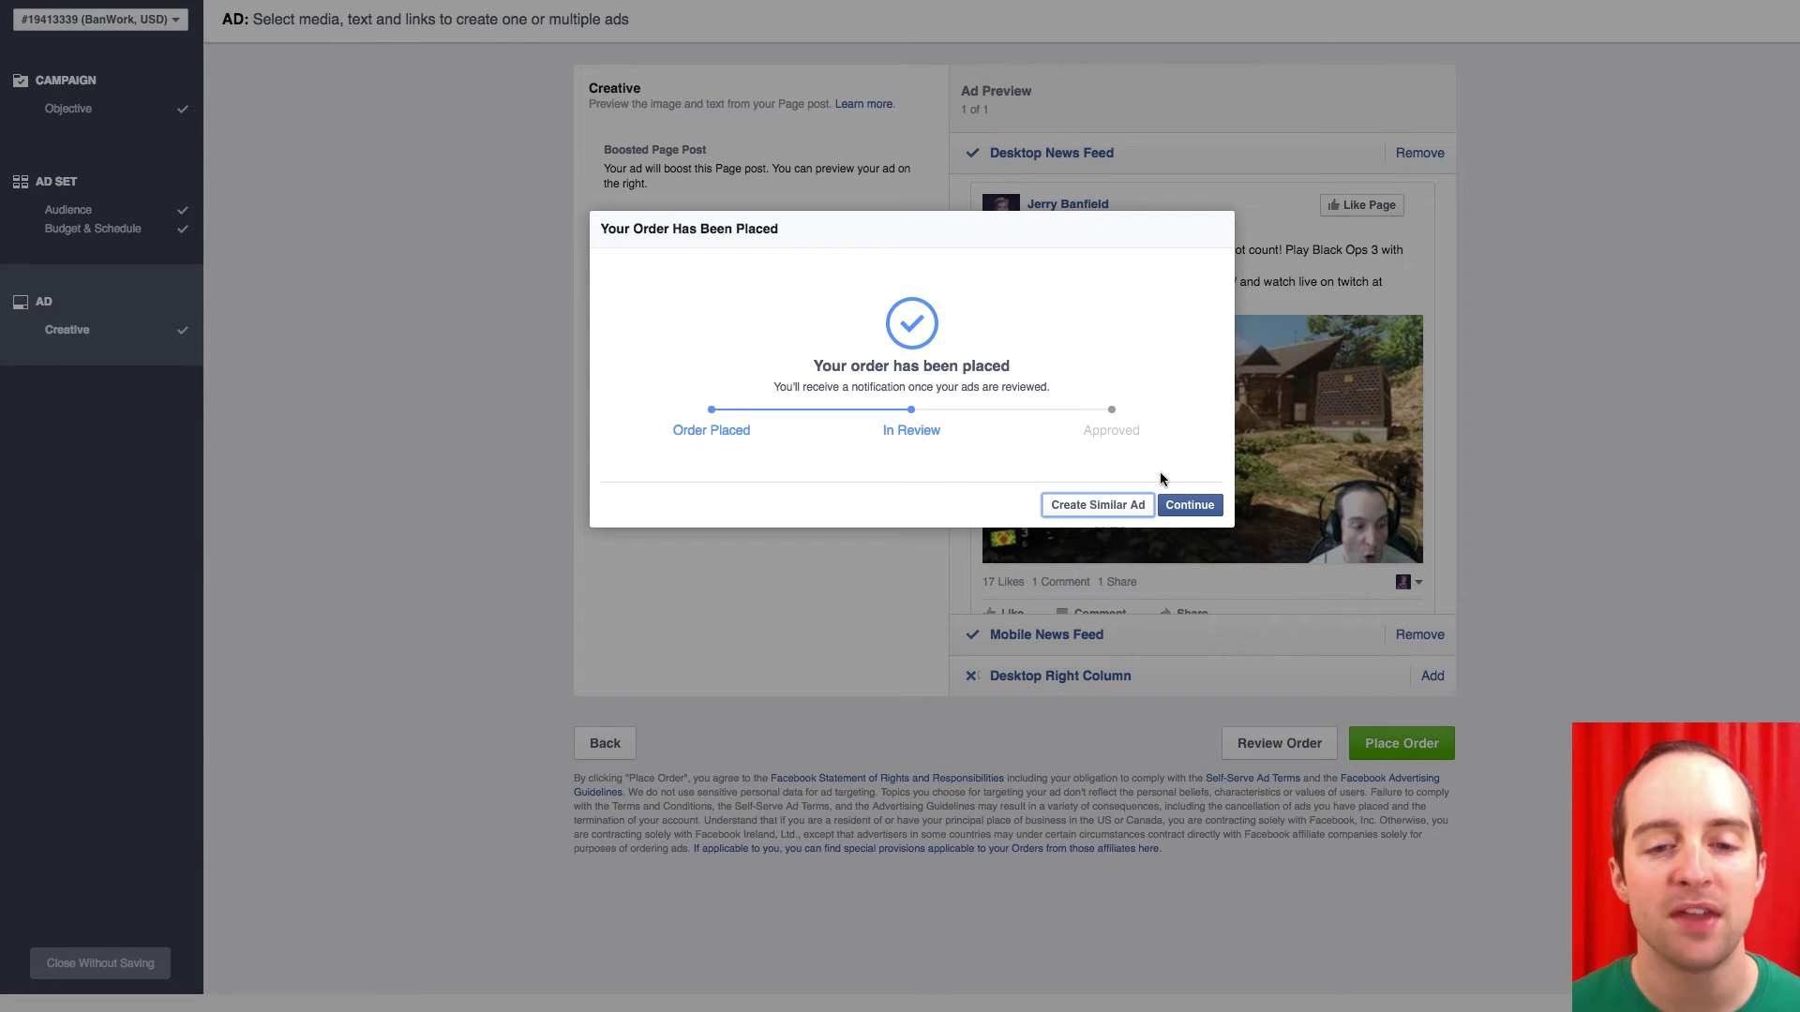
# Create a similar ad in the same campaign but under a brand-new ad set.
pyautogui.click(1112, 508)
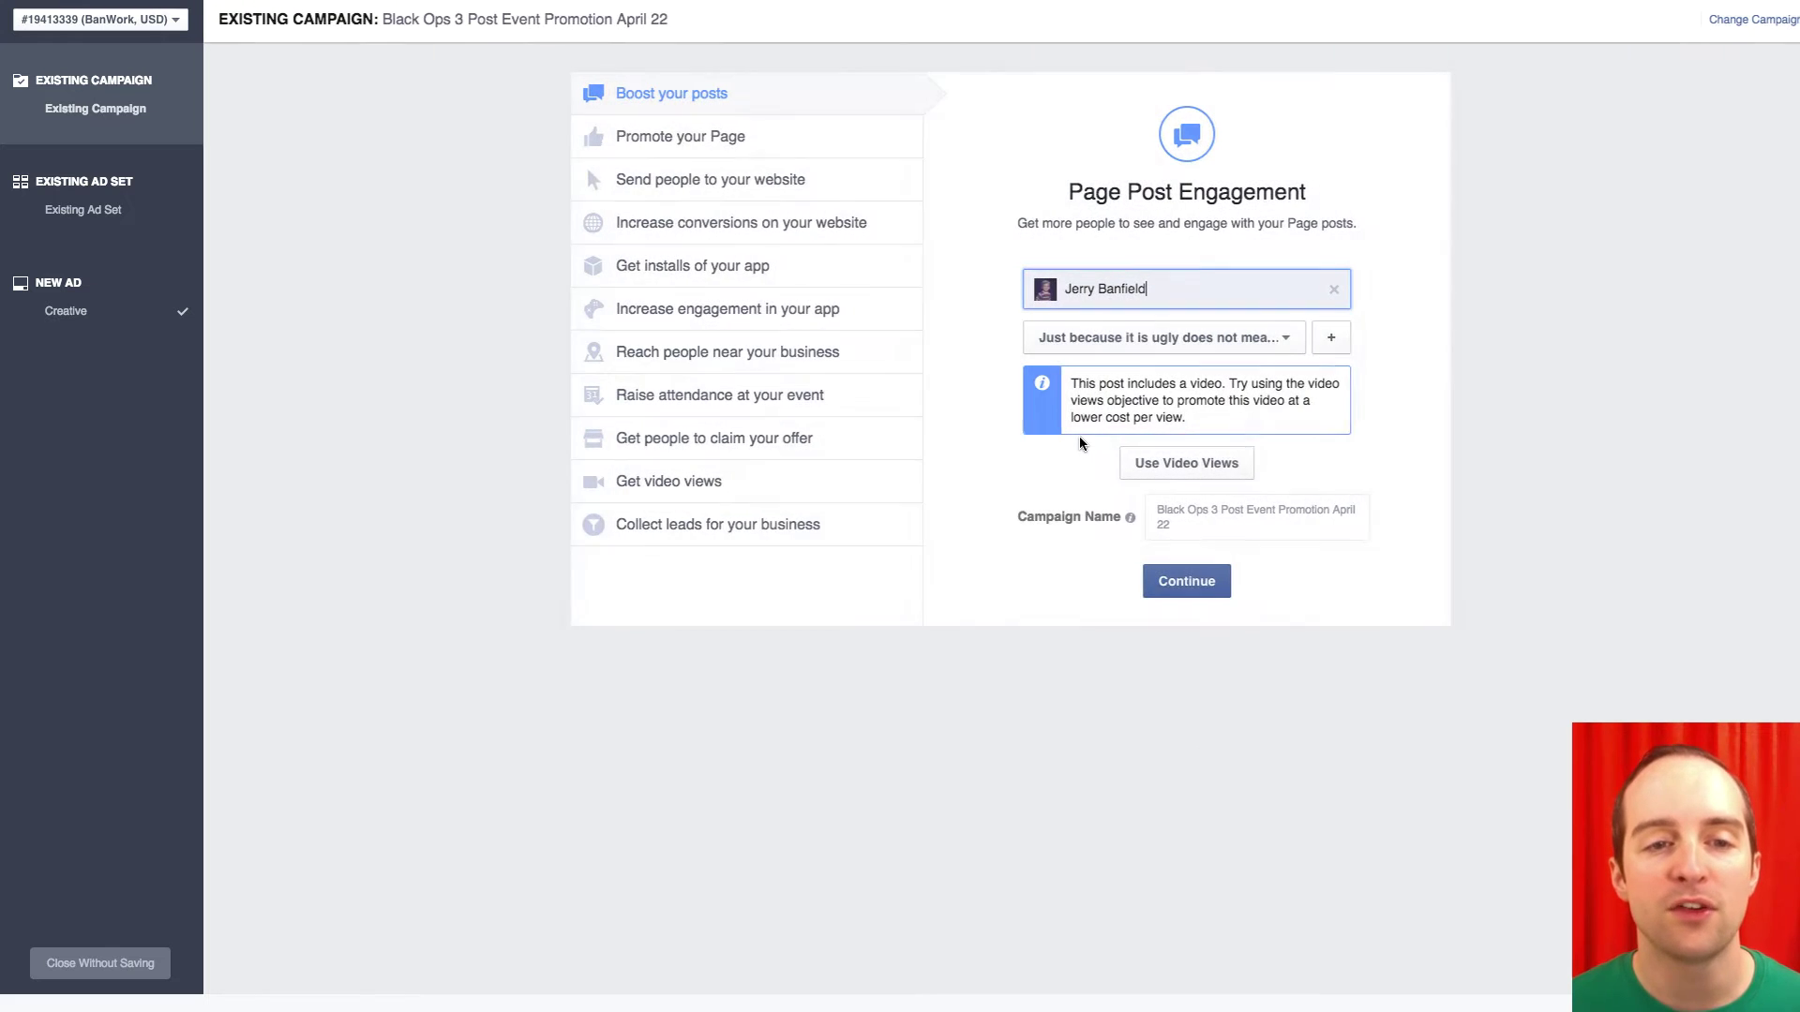
pyautogui.click(1188, 581)
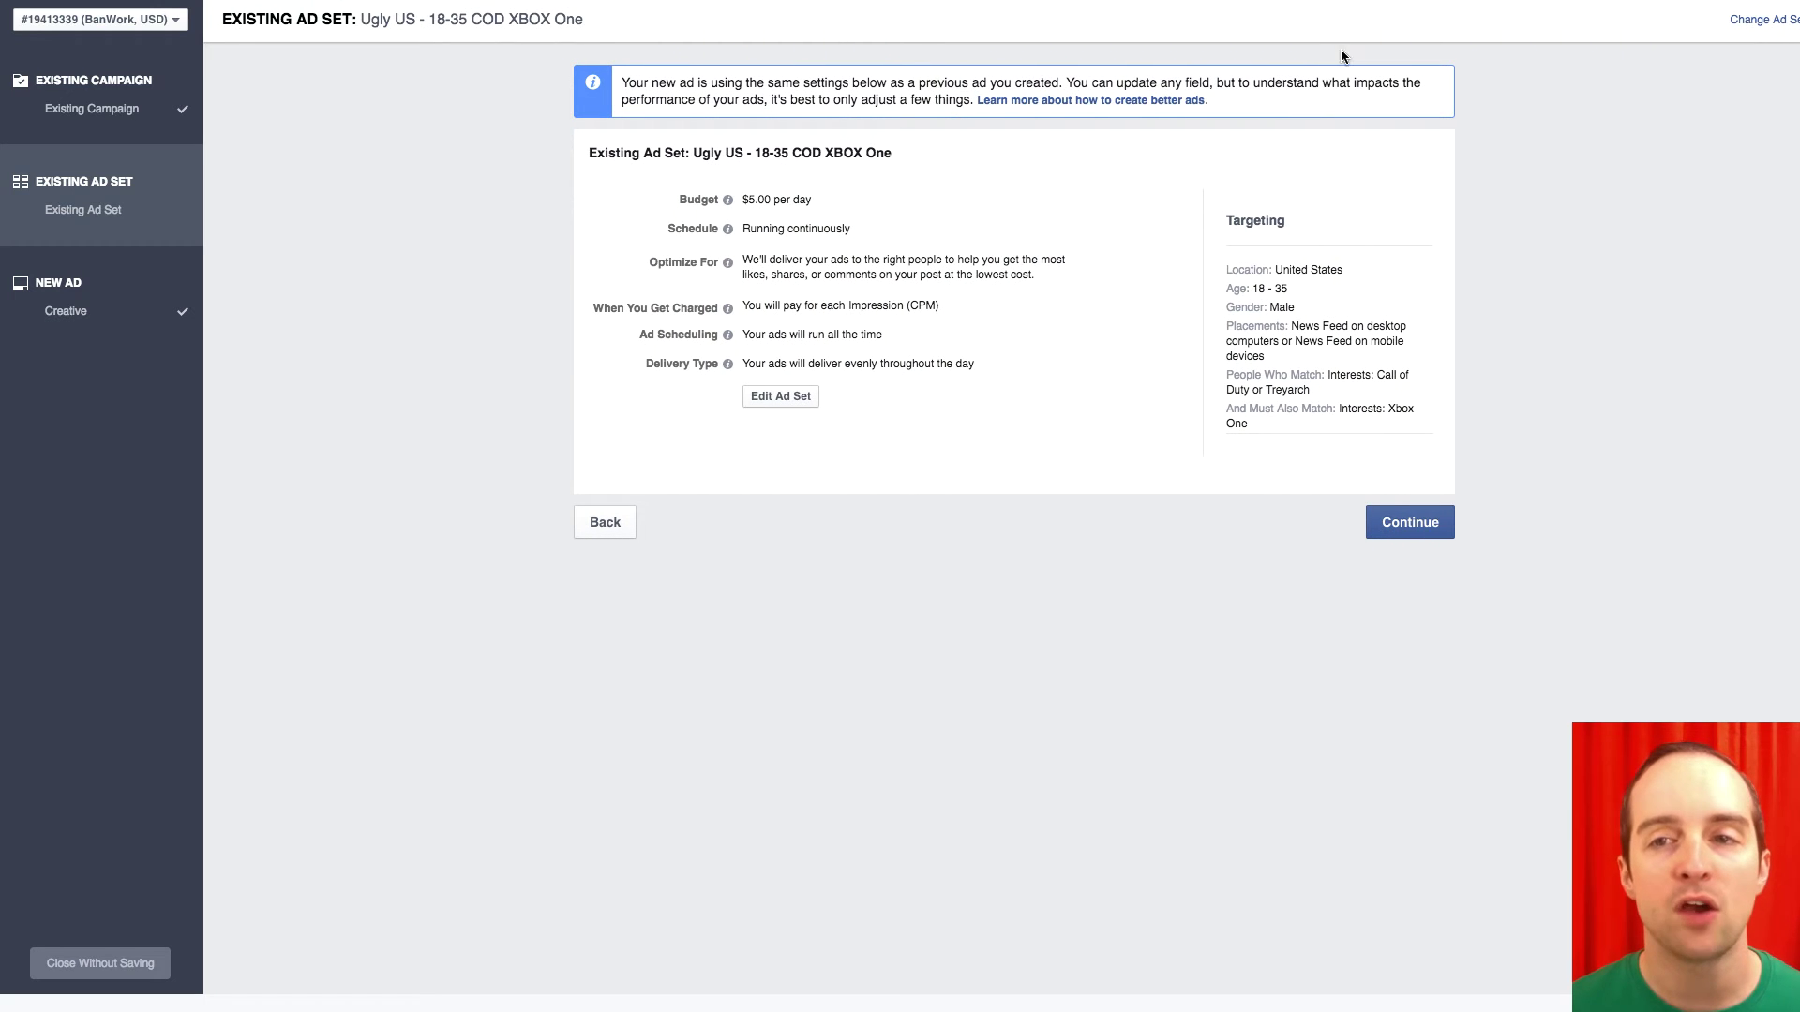
pyautogui.click(1761, 21)
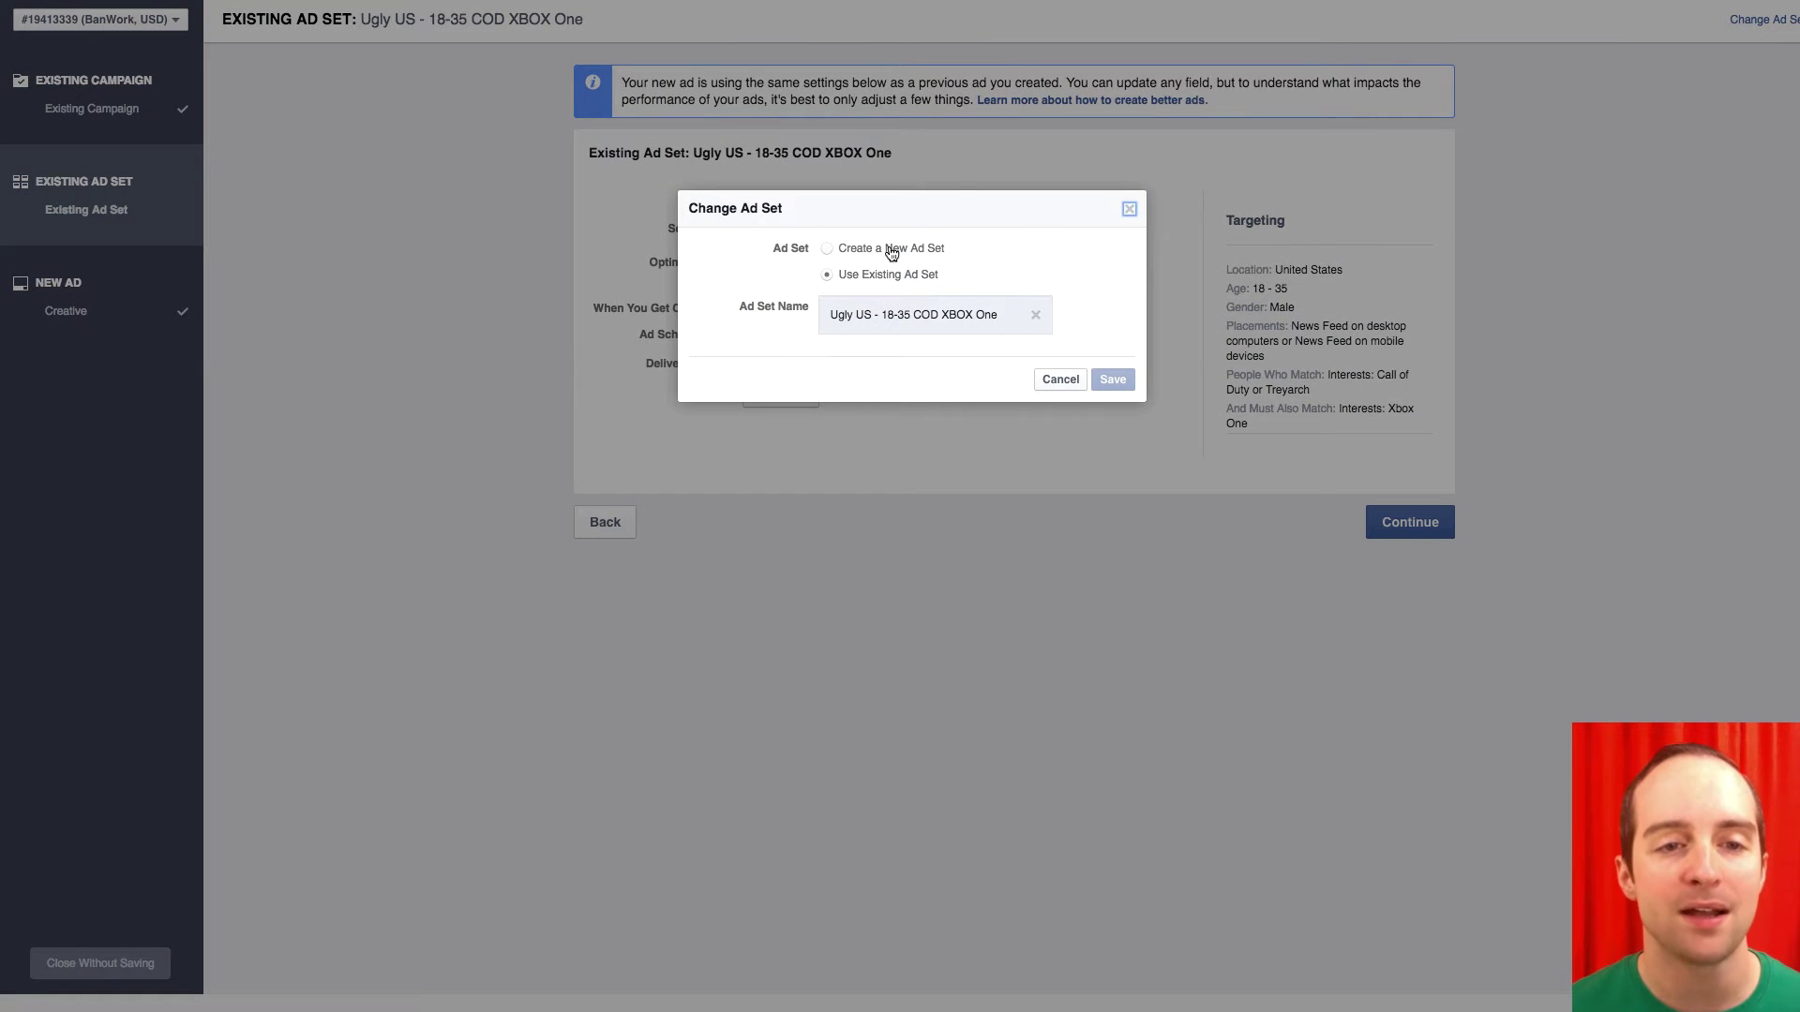
pyautogui.click(892, 251)
pyautogui.click(1125, 332)
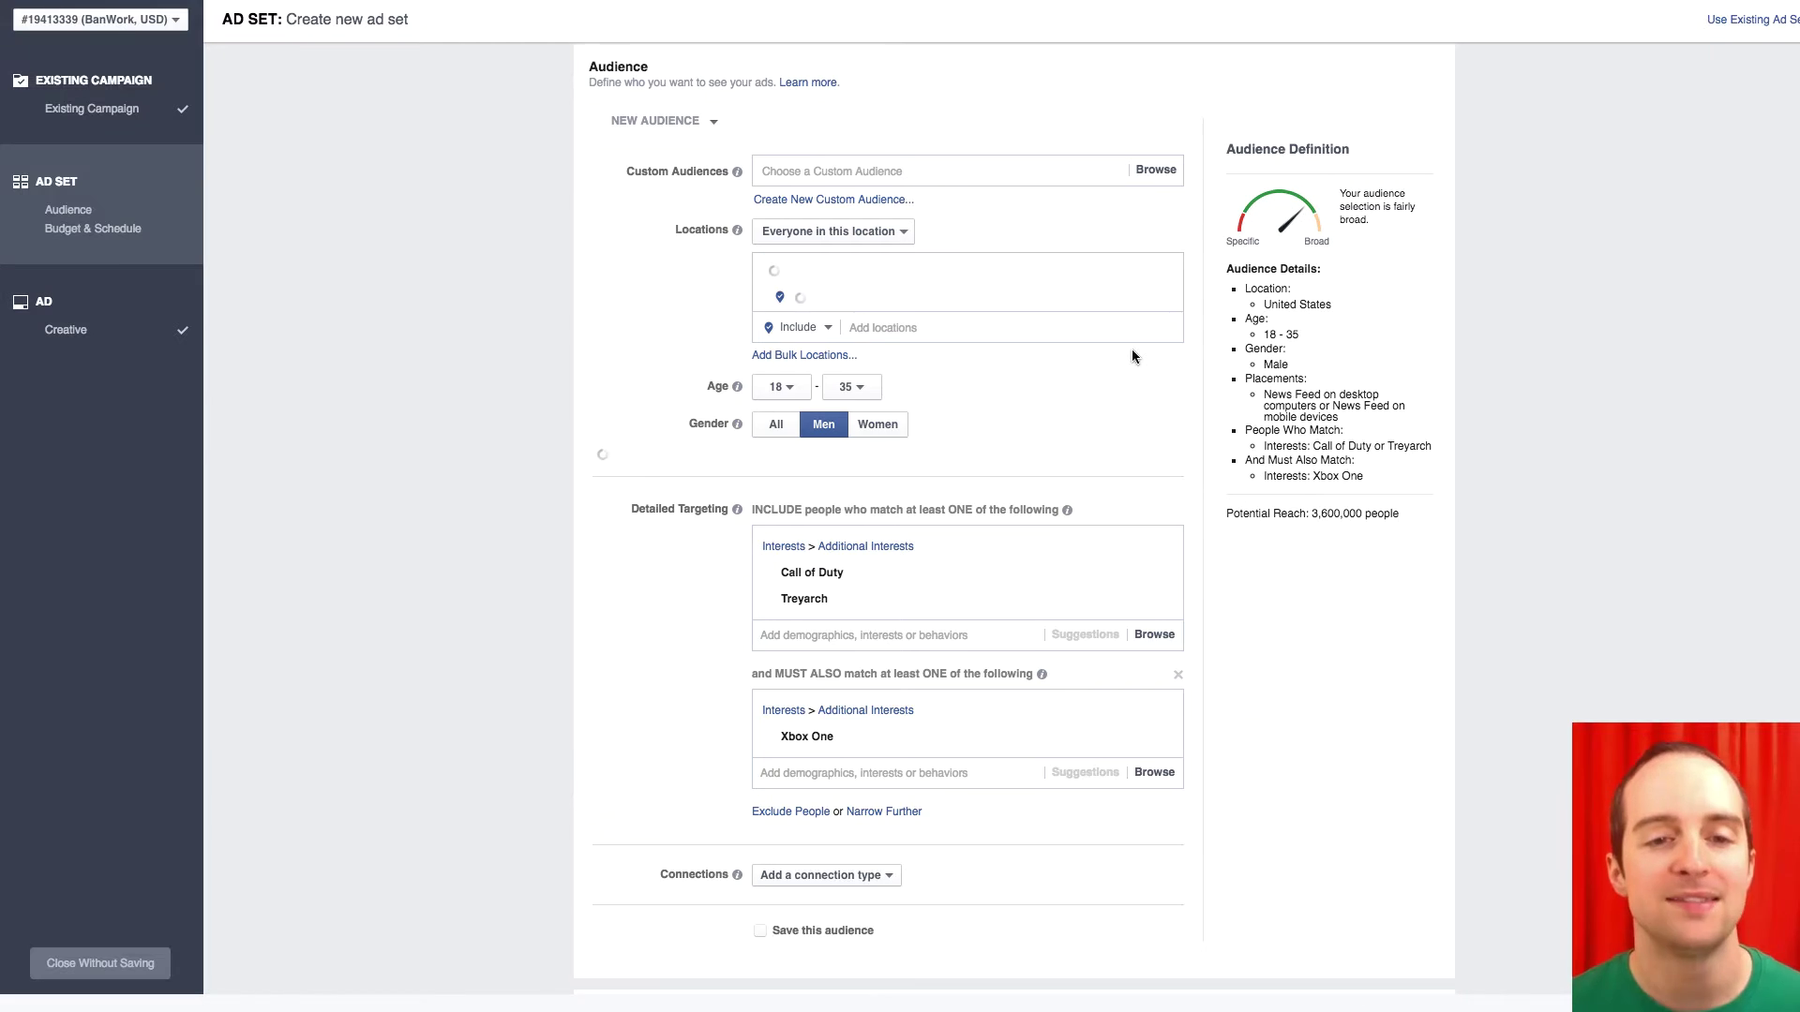
pyautogui.scroll(-5, 1037, 469)
pyautogui.scroll(-6, 1035, 482)
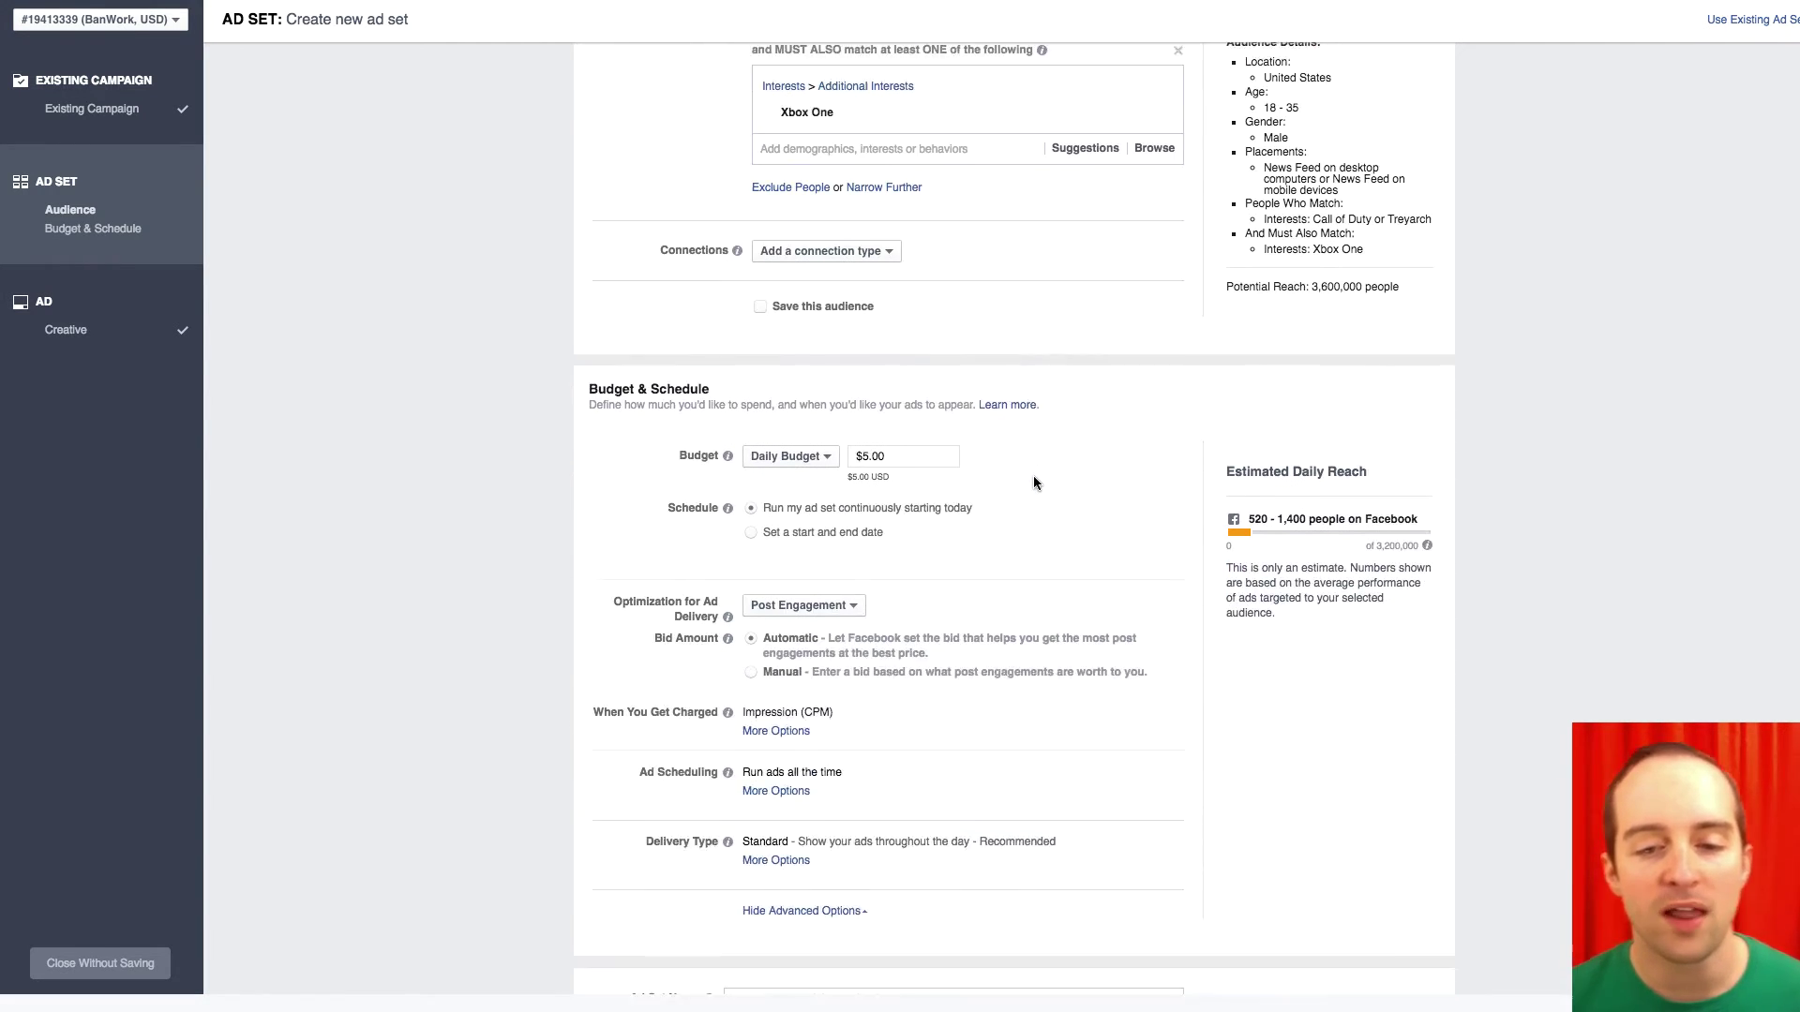
pyautogui.click(1402, 966)
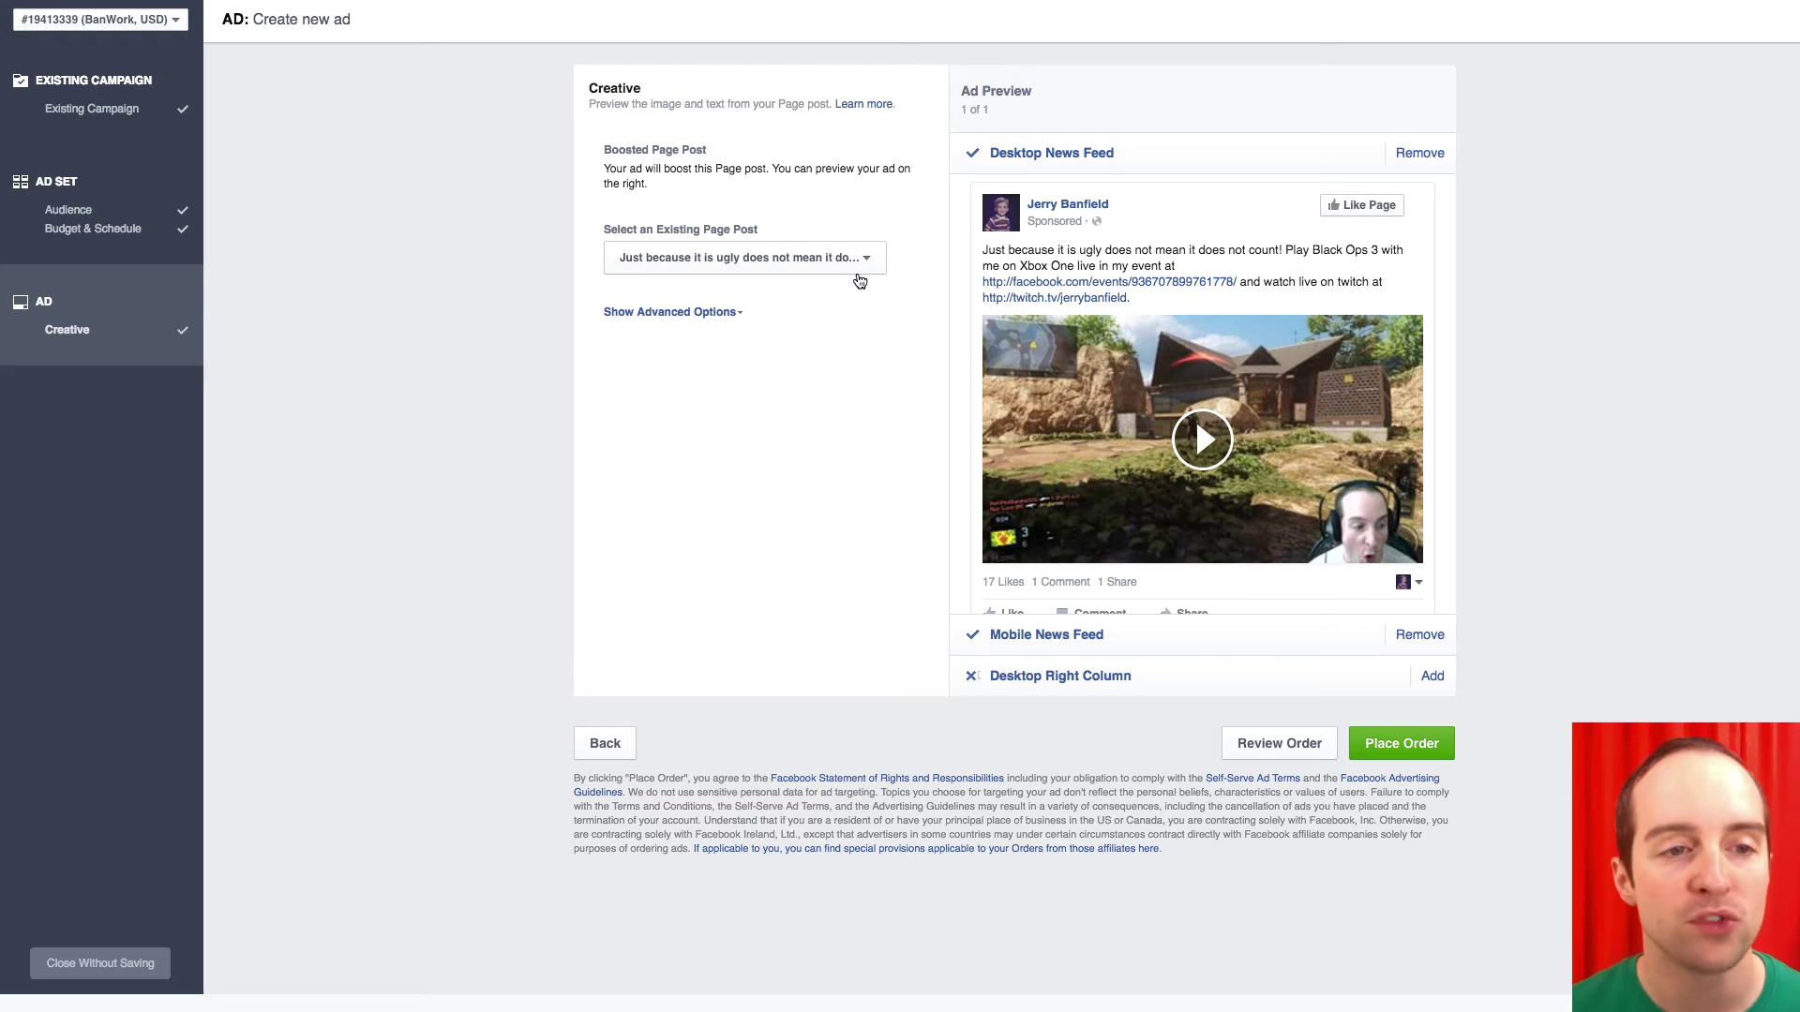
# Boost the 'A strong finish in free for all on Black Ops 3!' post instead.
pyautogui.click(765, 264)
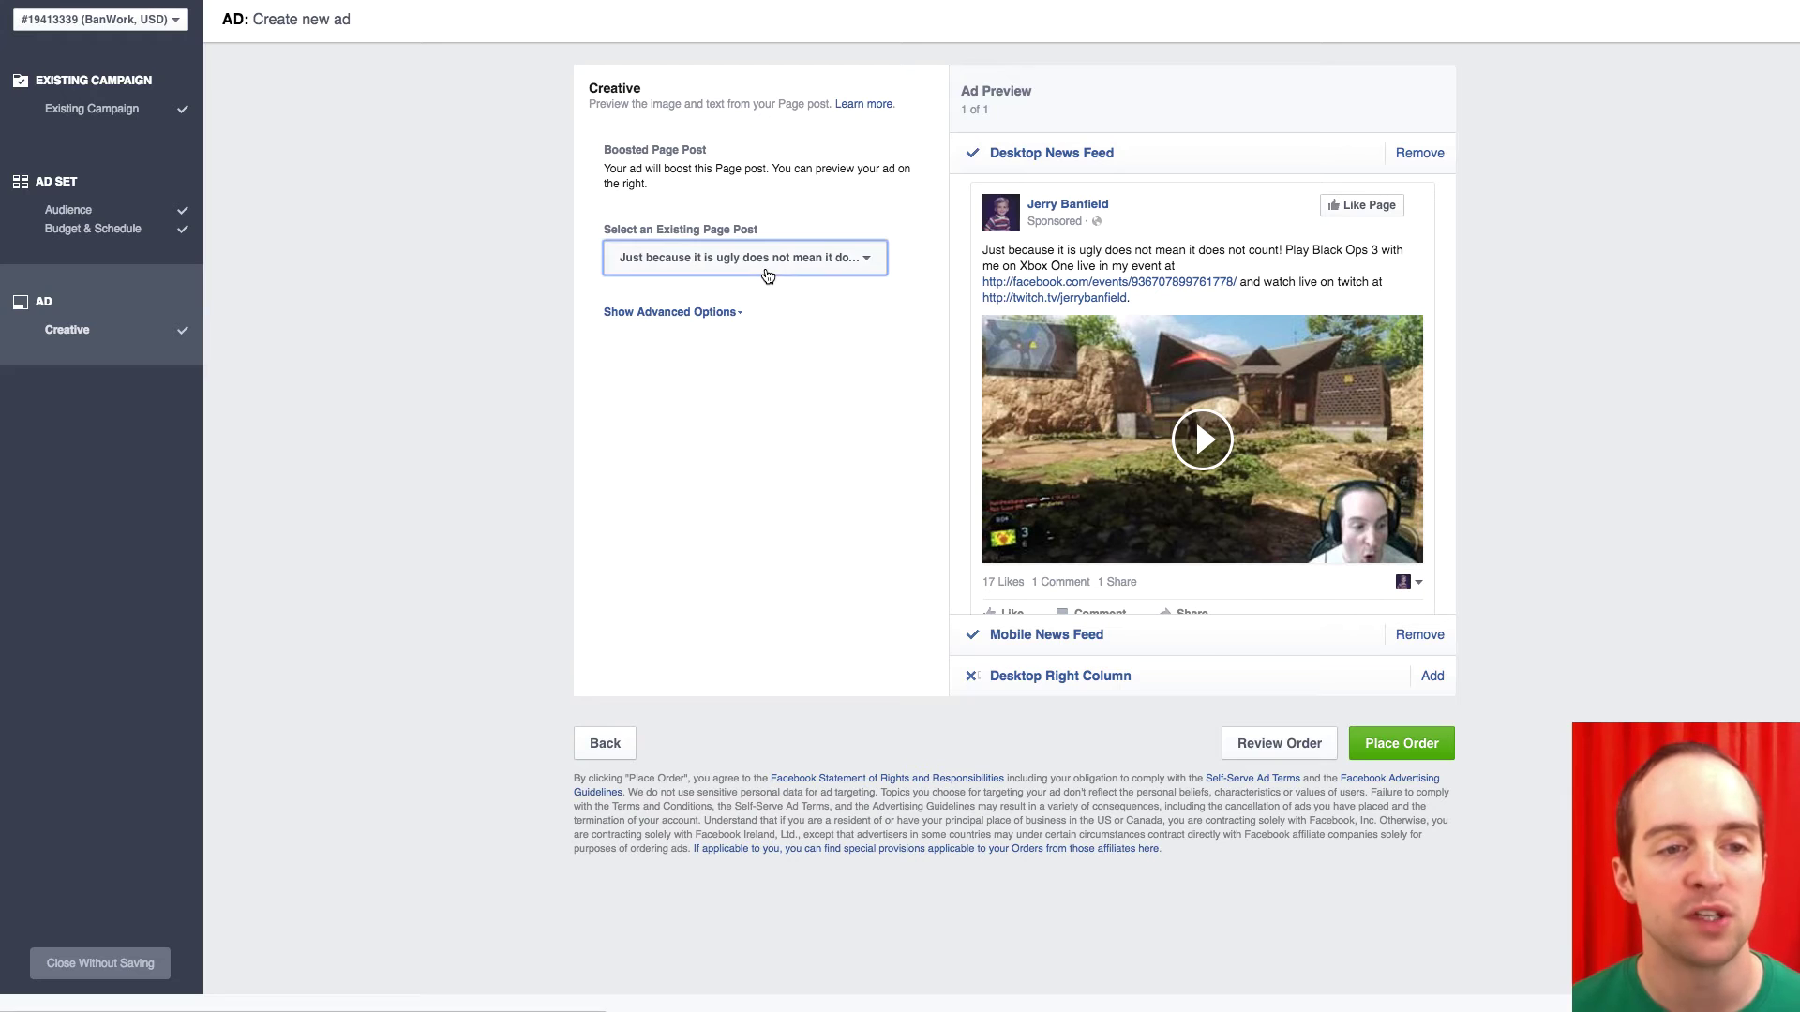
pyautogui.scroll(-5, 821, 405)
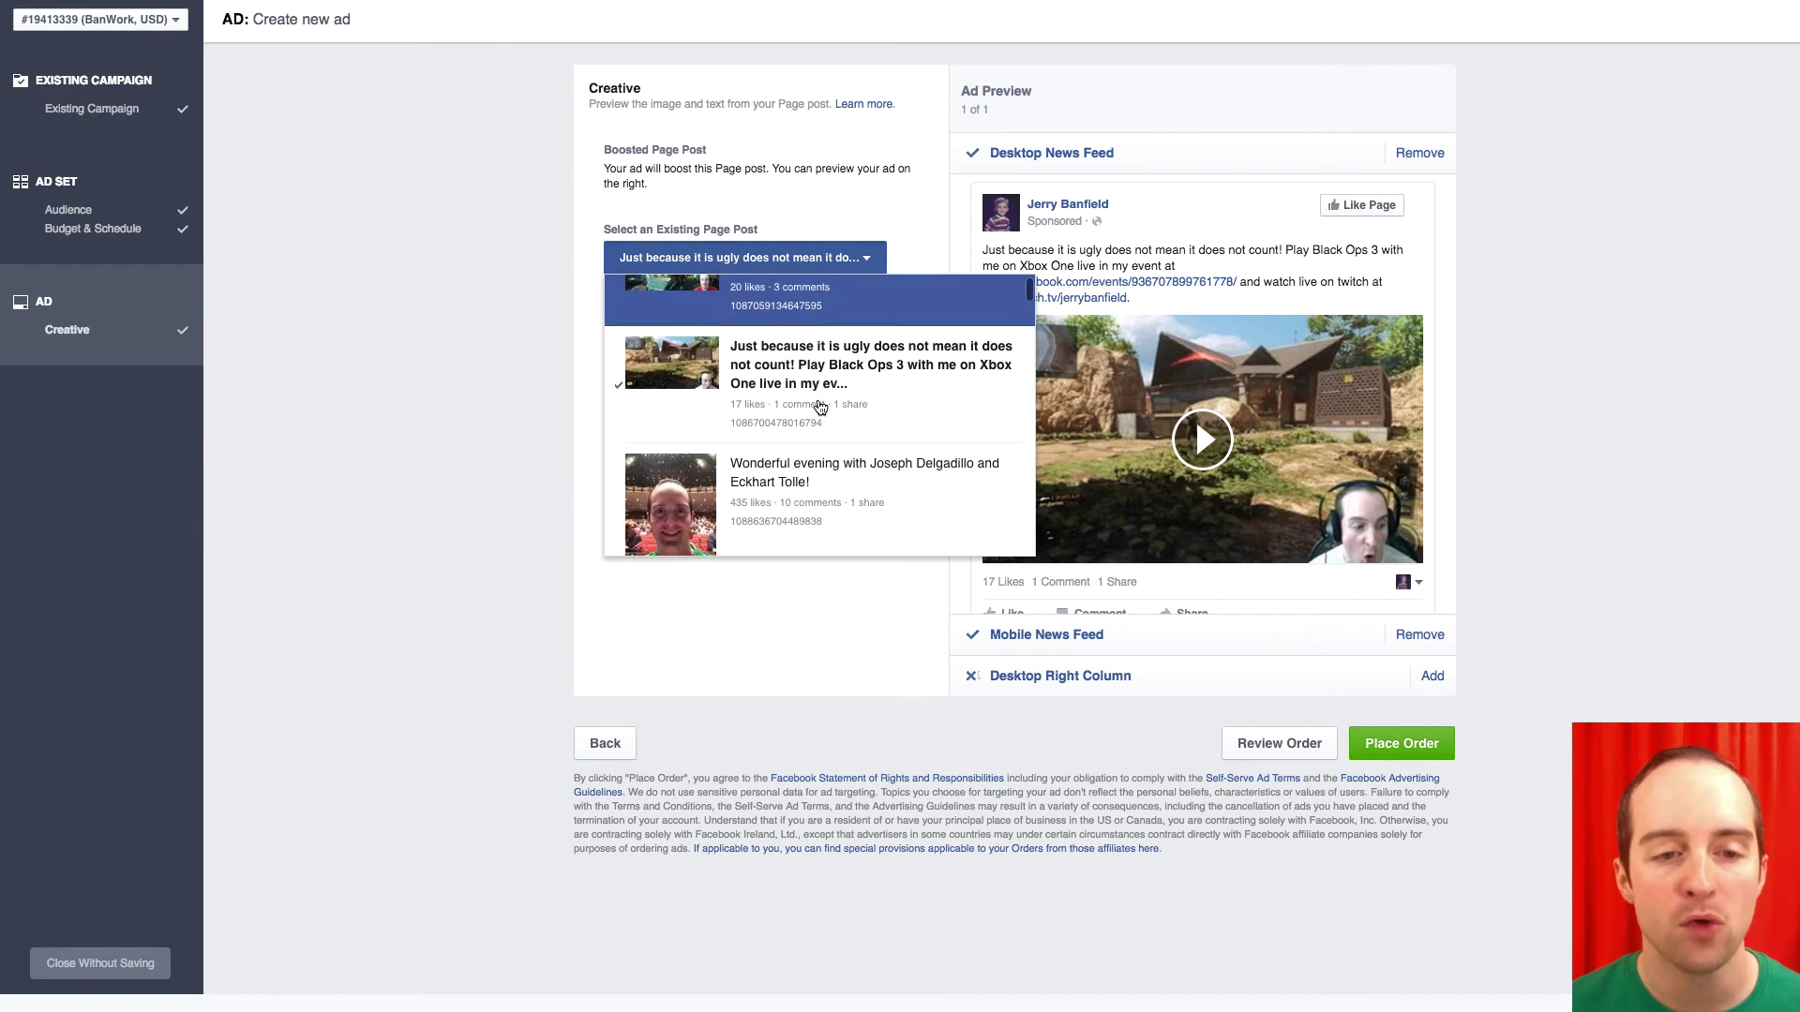
pyautogui.scroll(-3, 825, 431)
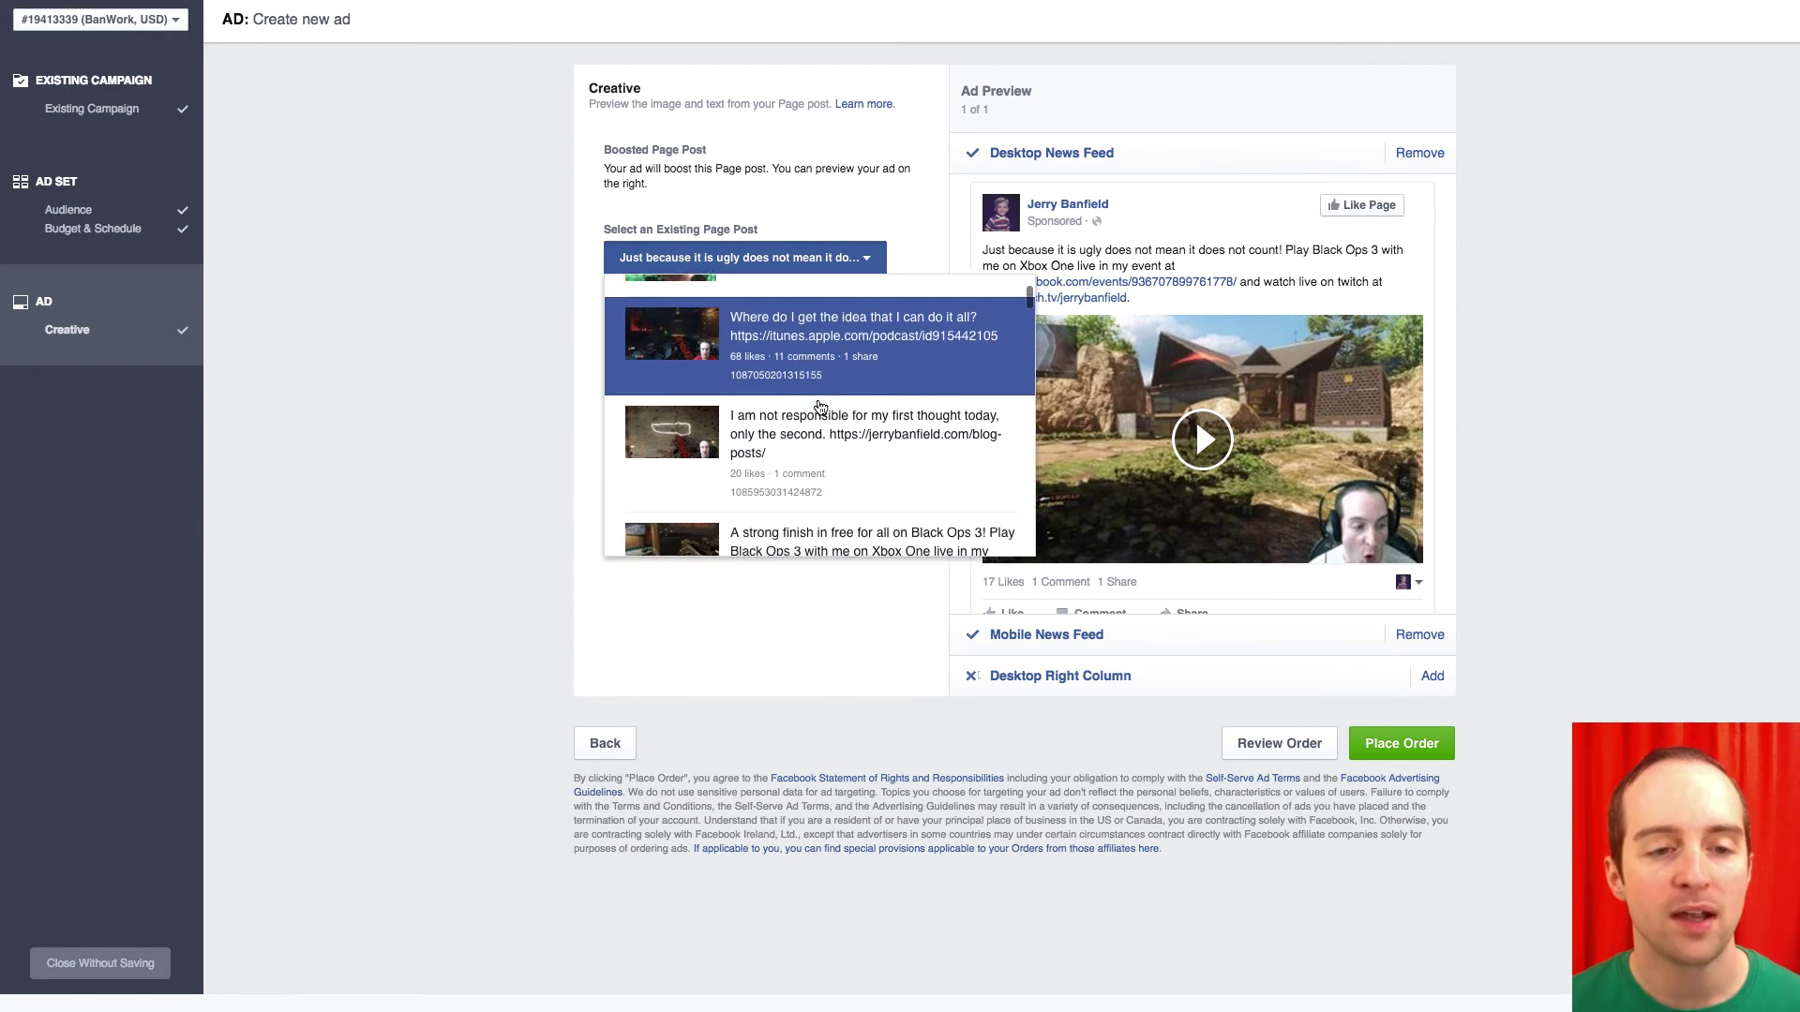
pyautogui.click(1003, 478)
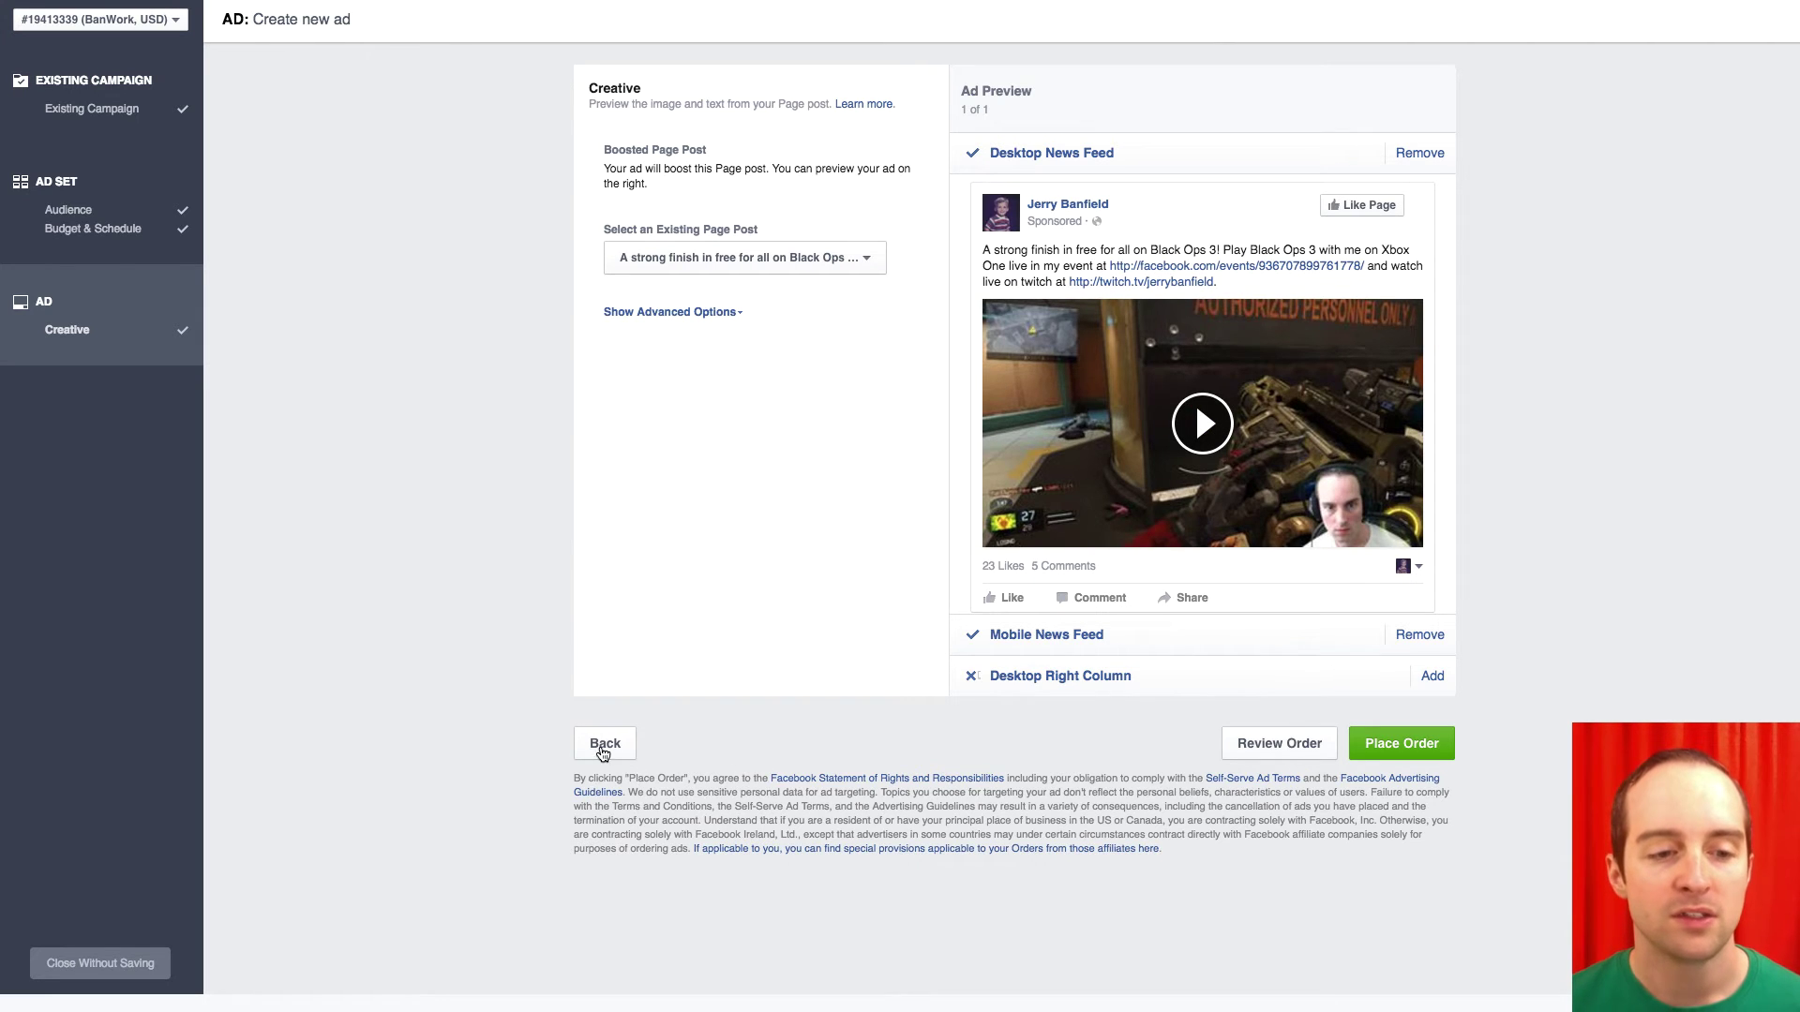
# Rename the new ad set to 'Strong Finish US - 18-35 COD XBOX One'.
pyautogui.click(604, 744)
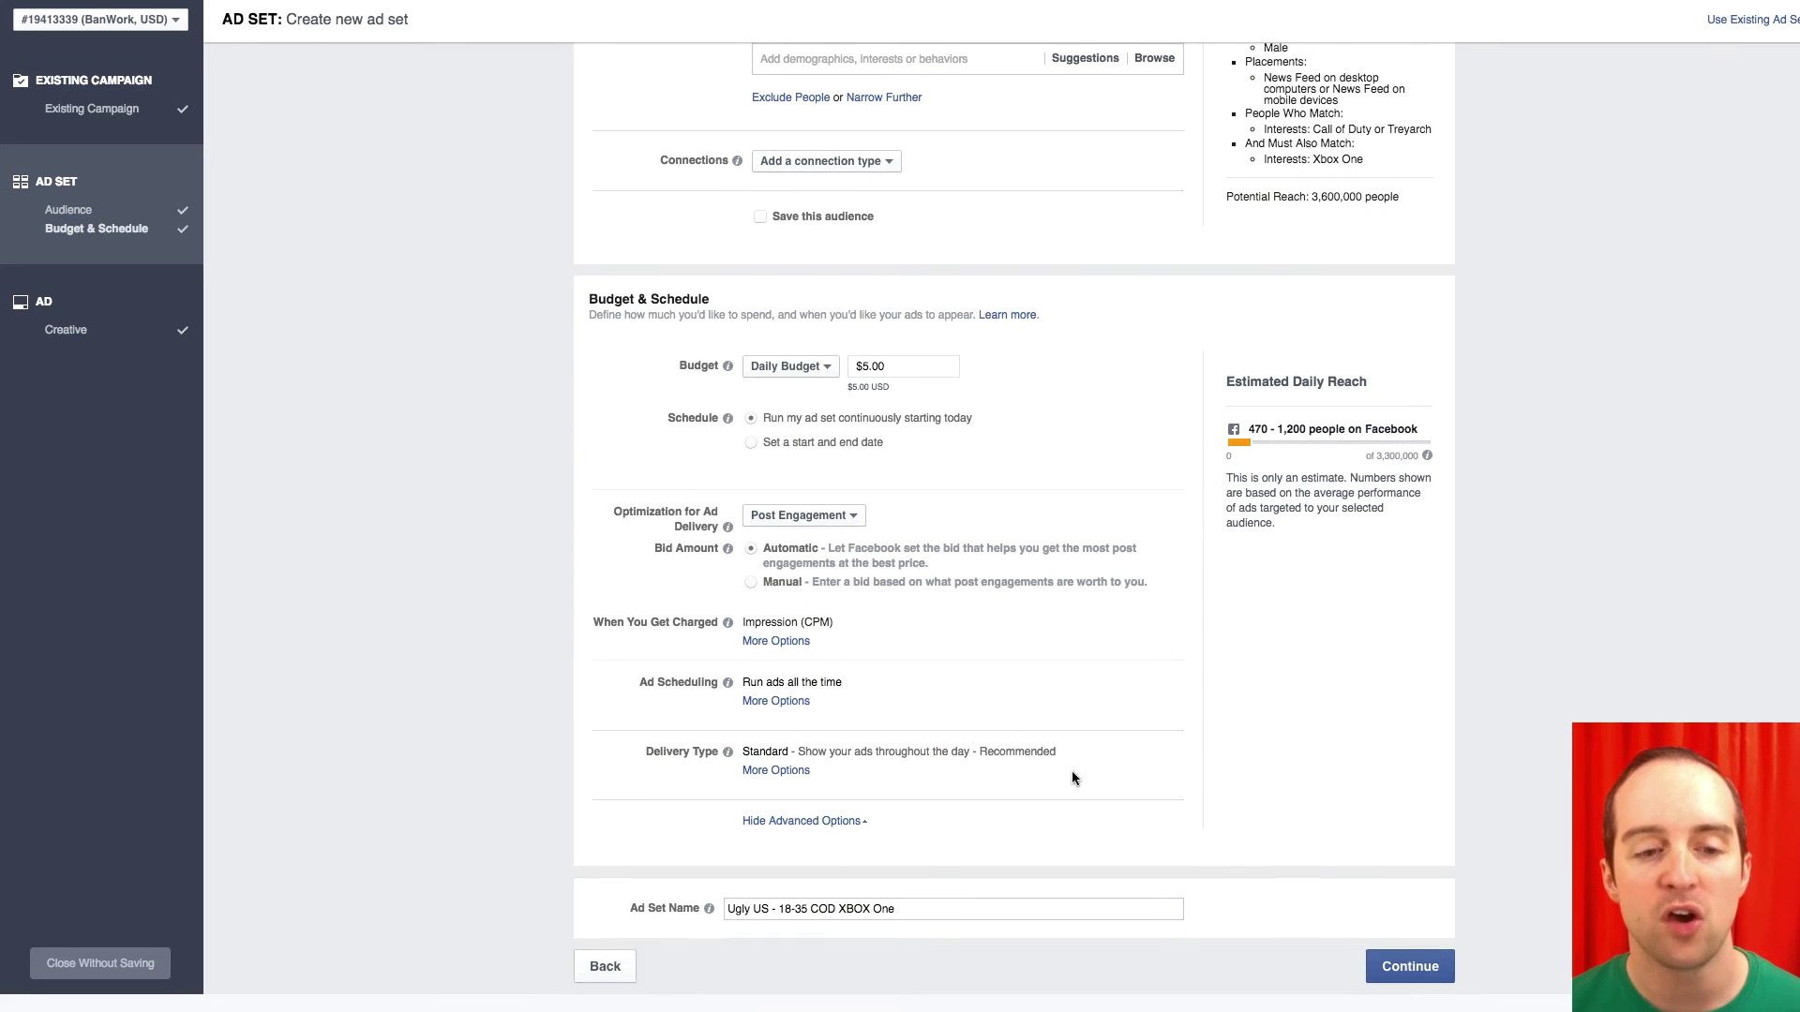
pyautogui.click(731, 908)
pyautogui.write('Strong Finish')
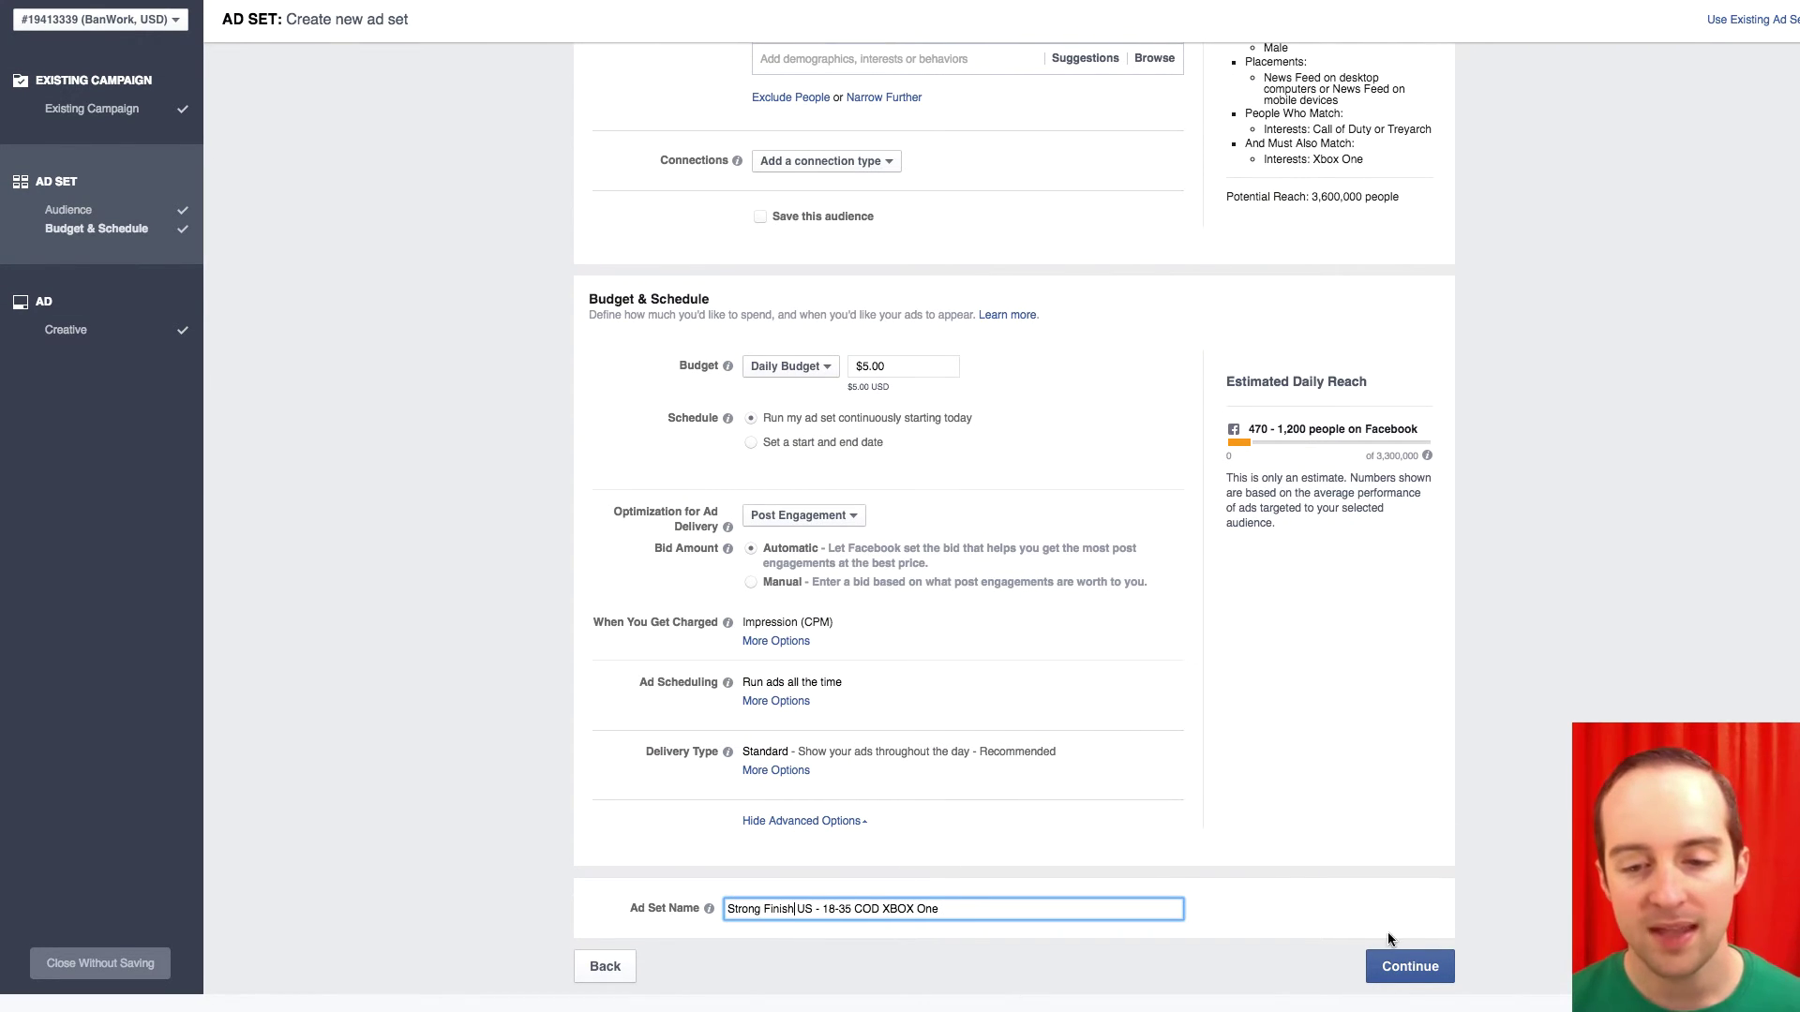
pyautogui.click(1435, 963)
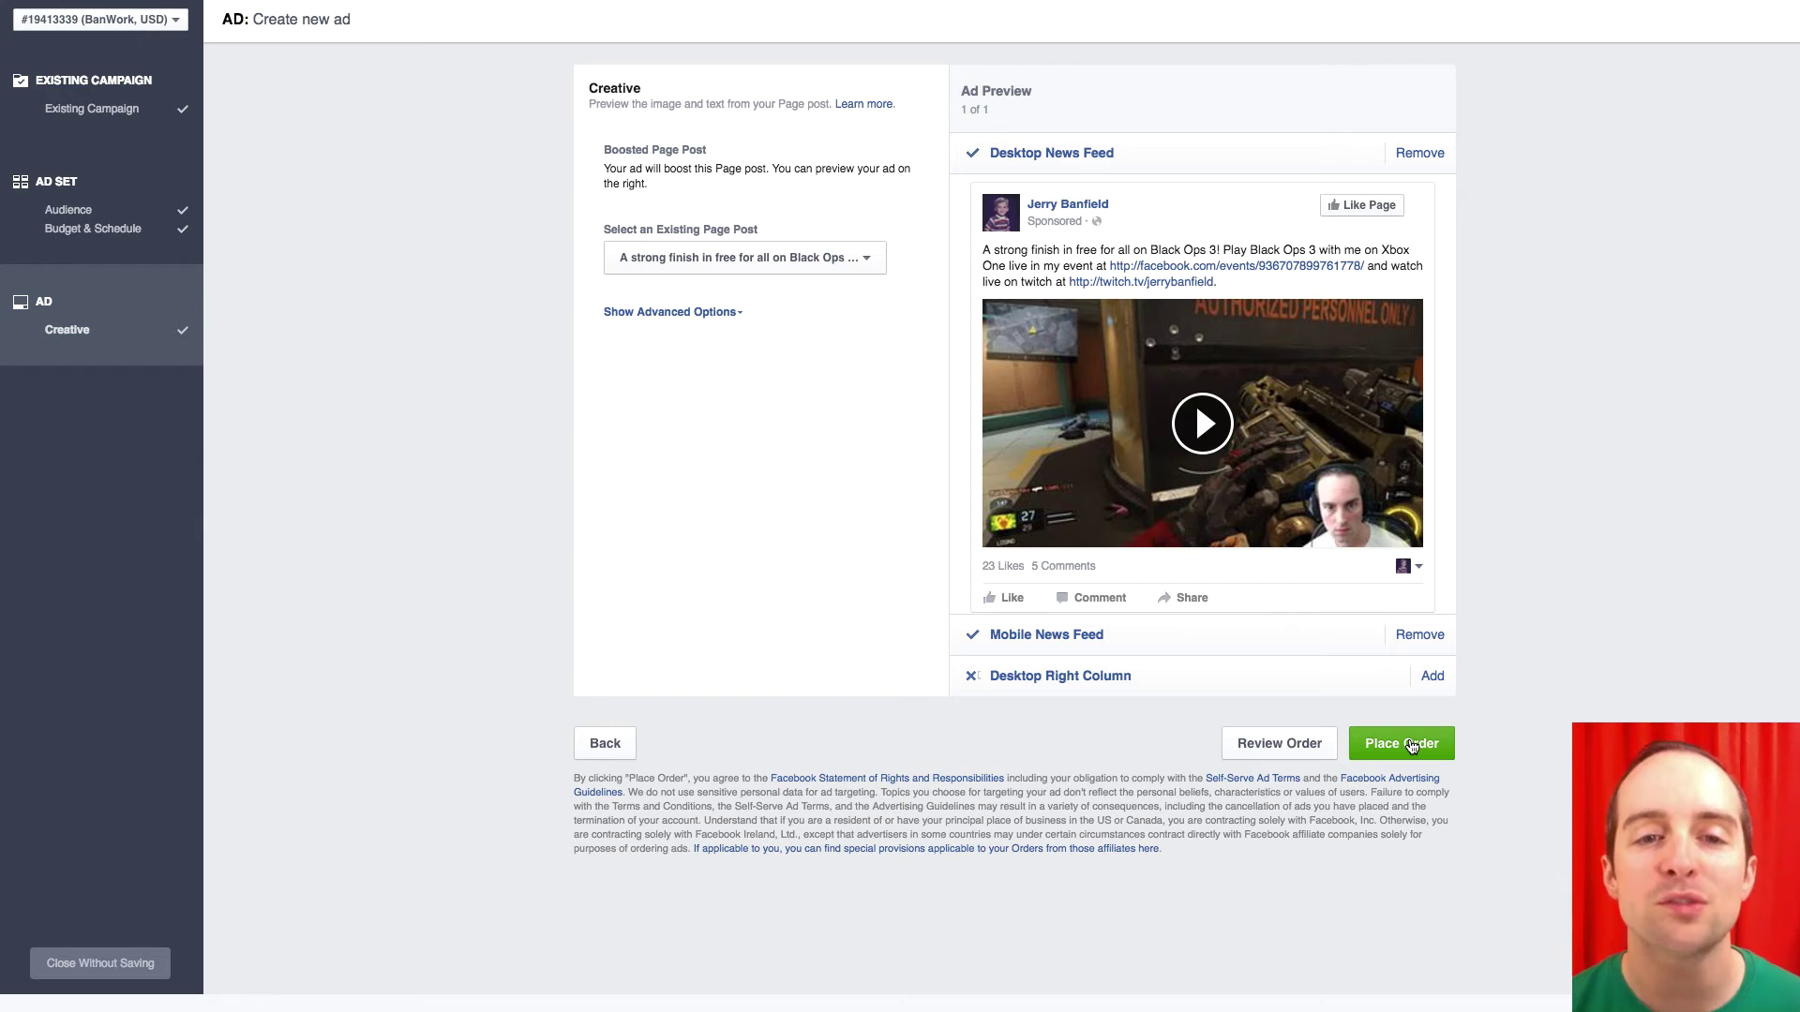
# Place the strong-finish ad's order, then start a similar ad in the same campaign with a new ad set.
pyautogui.click(1411, 746)
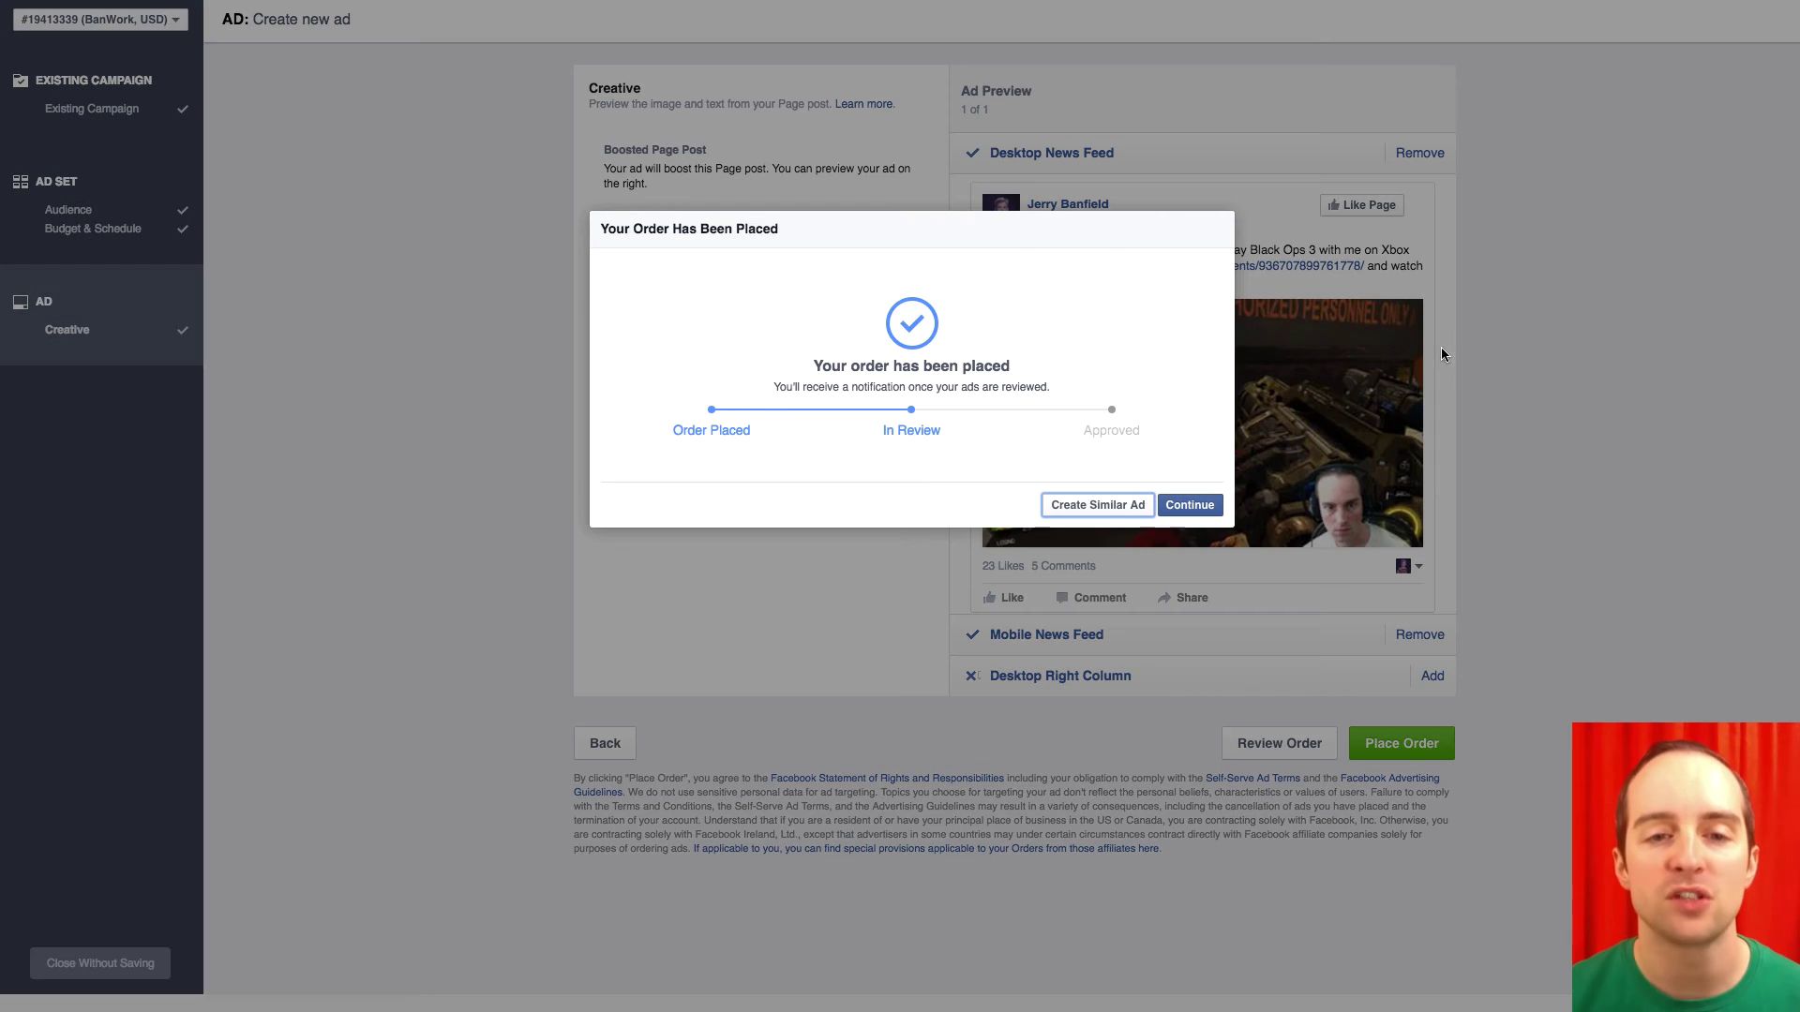
pyautogui.click(1104, 506)
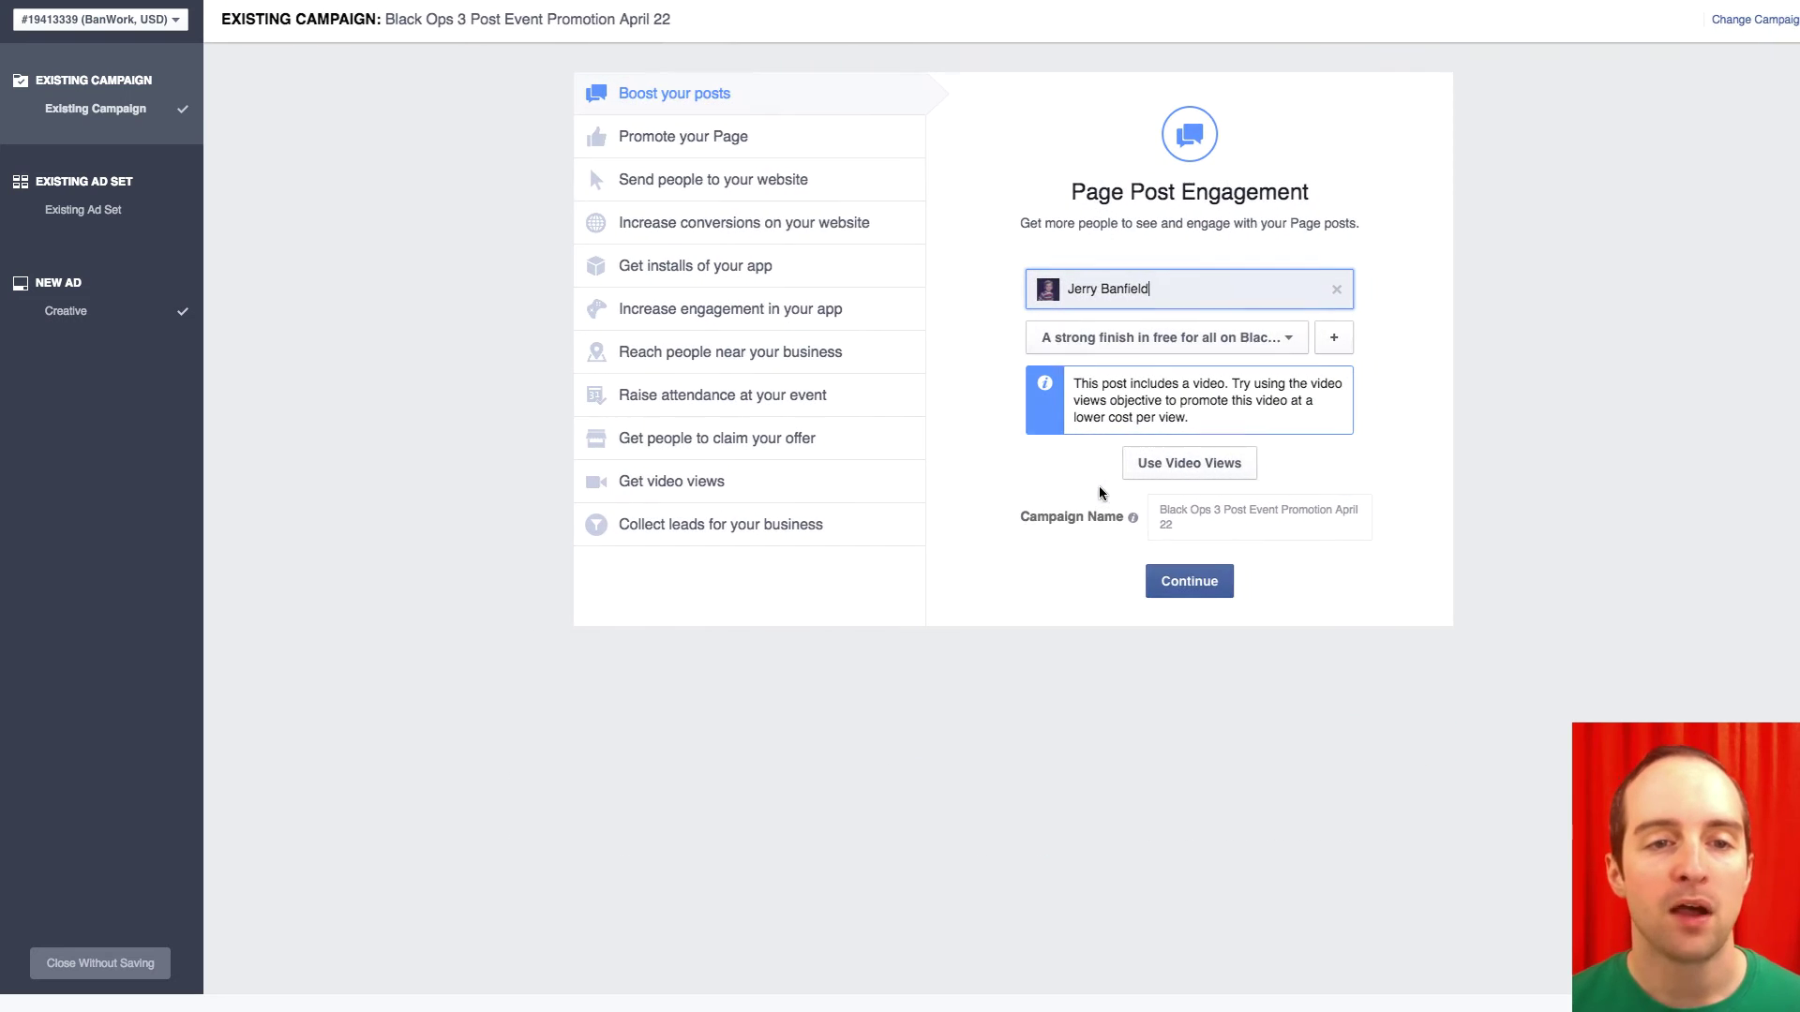
pyautogui.click(1207, 591)
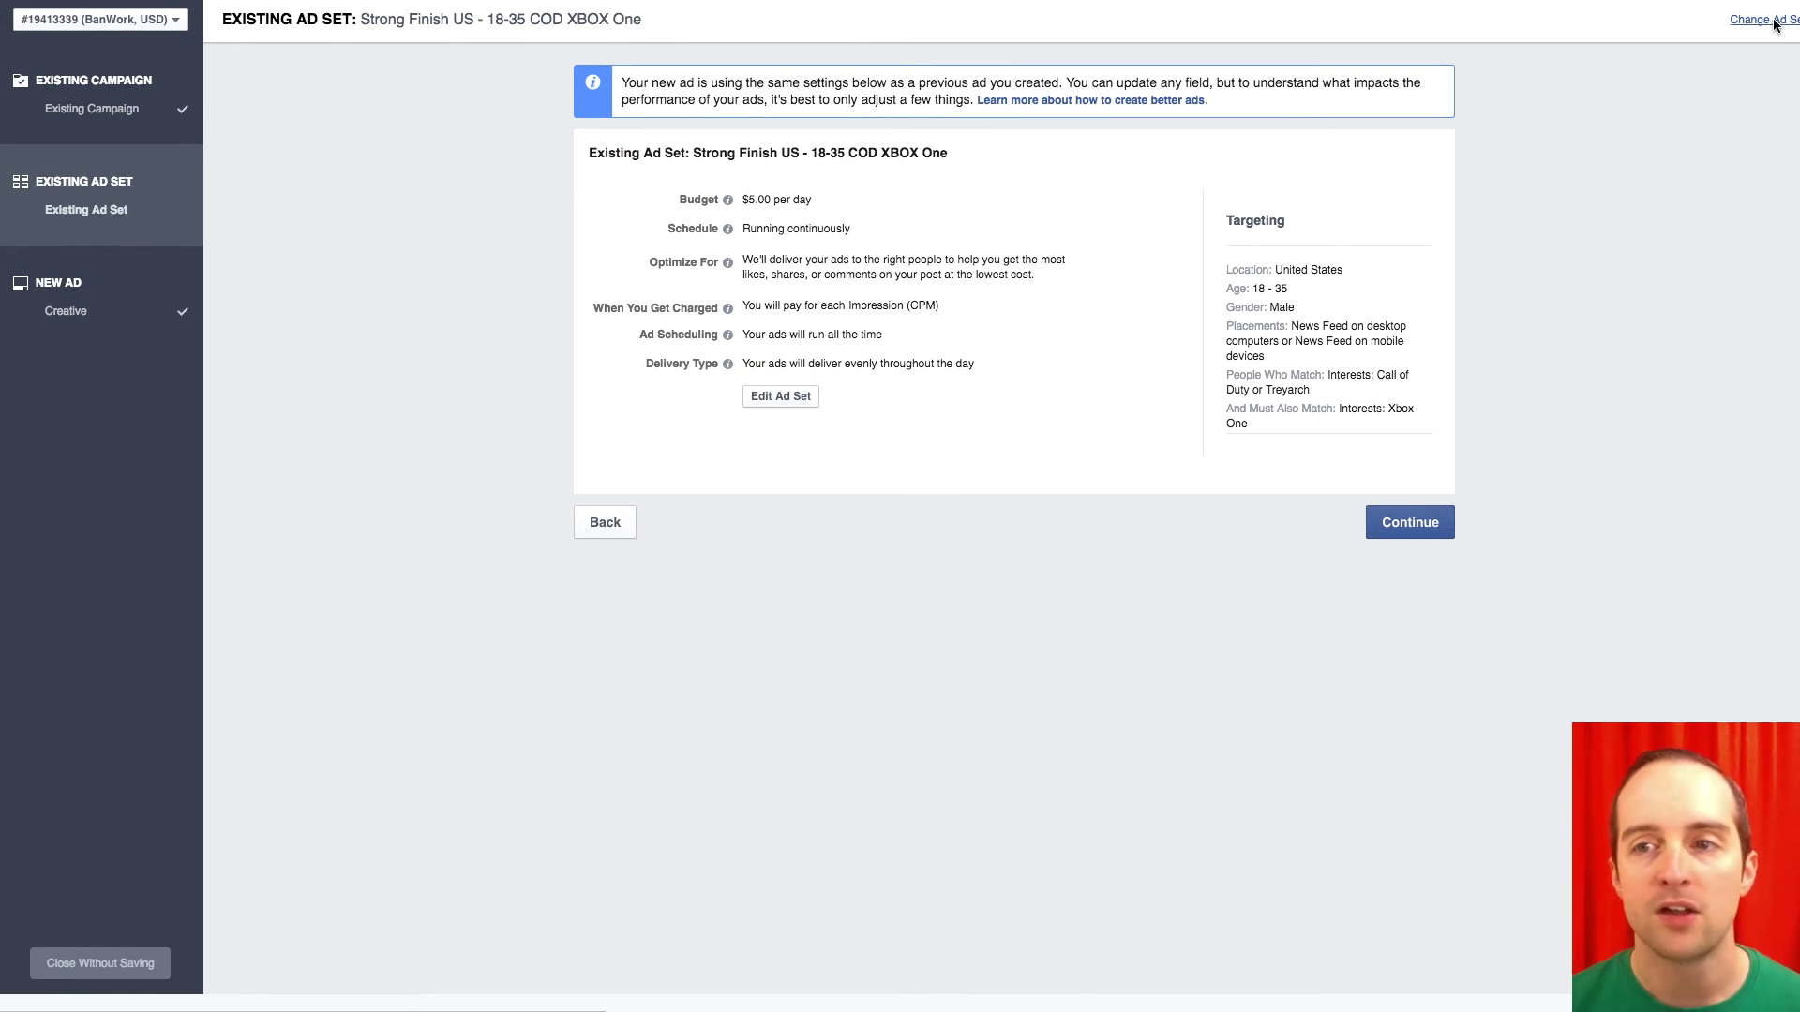
pyautogui.click(1775, 25)
pyautogui.click(922, 251)
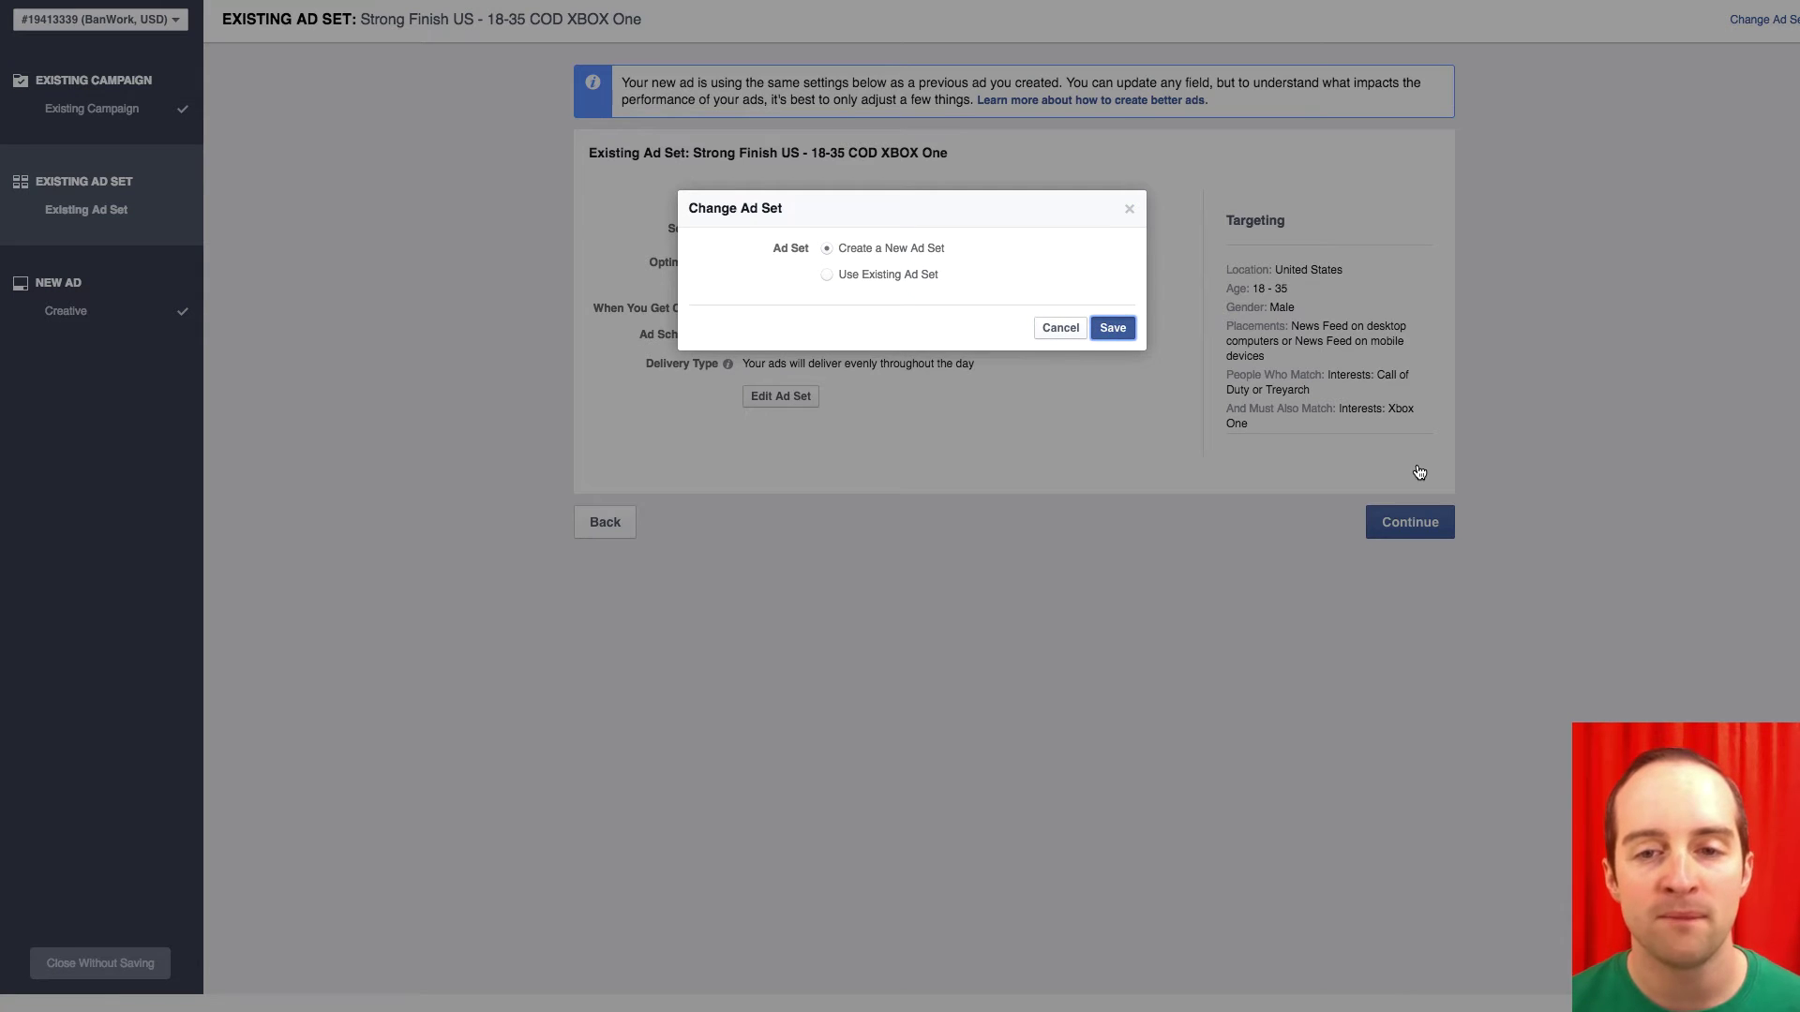
pyautogui.press('Return')
pyautogui.scroll(-8, 1247, 623)
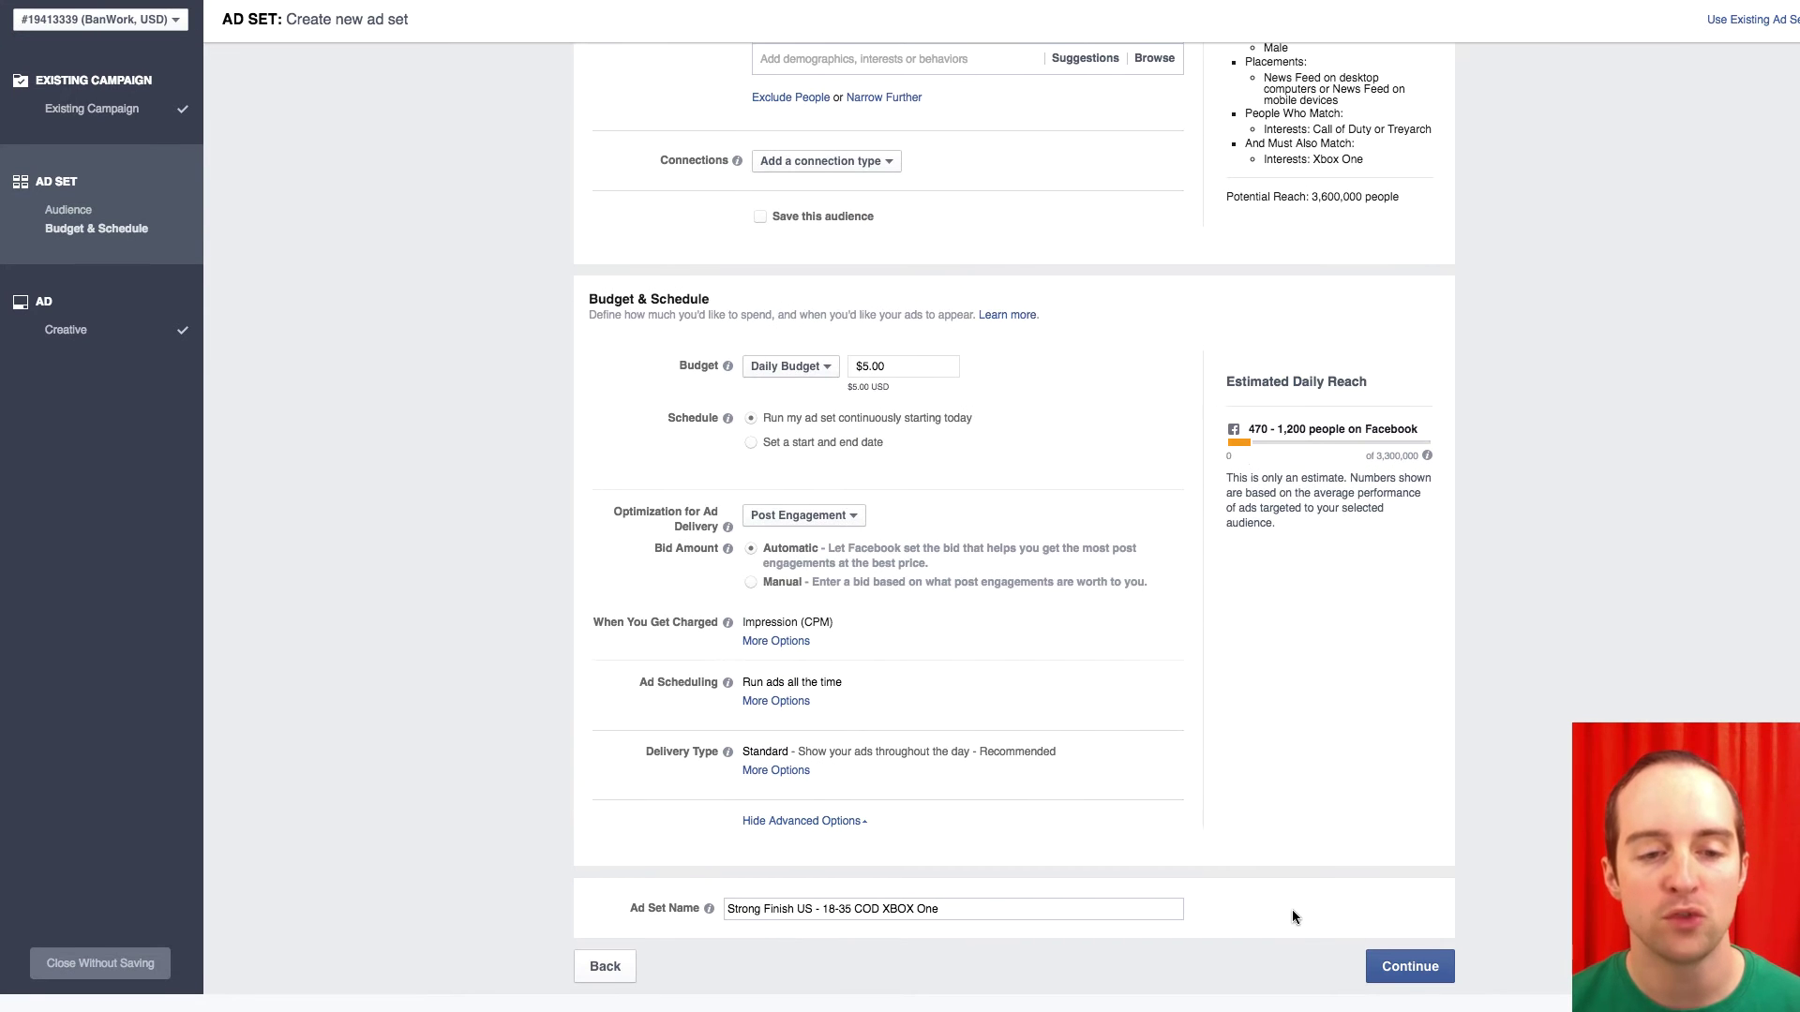
# Choose the camping-spot 'Now everyone…' page post as the ad's creative.
pyautogui.click(1404, 961)
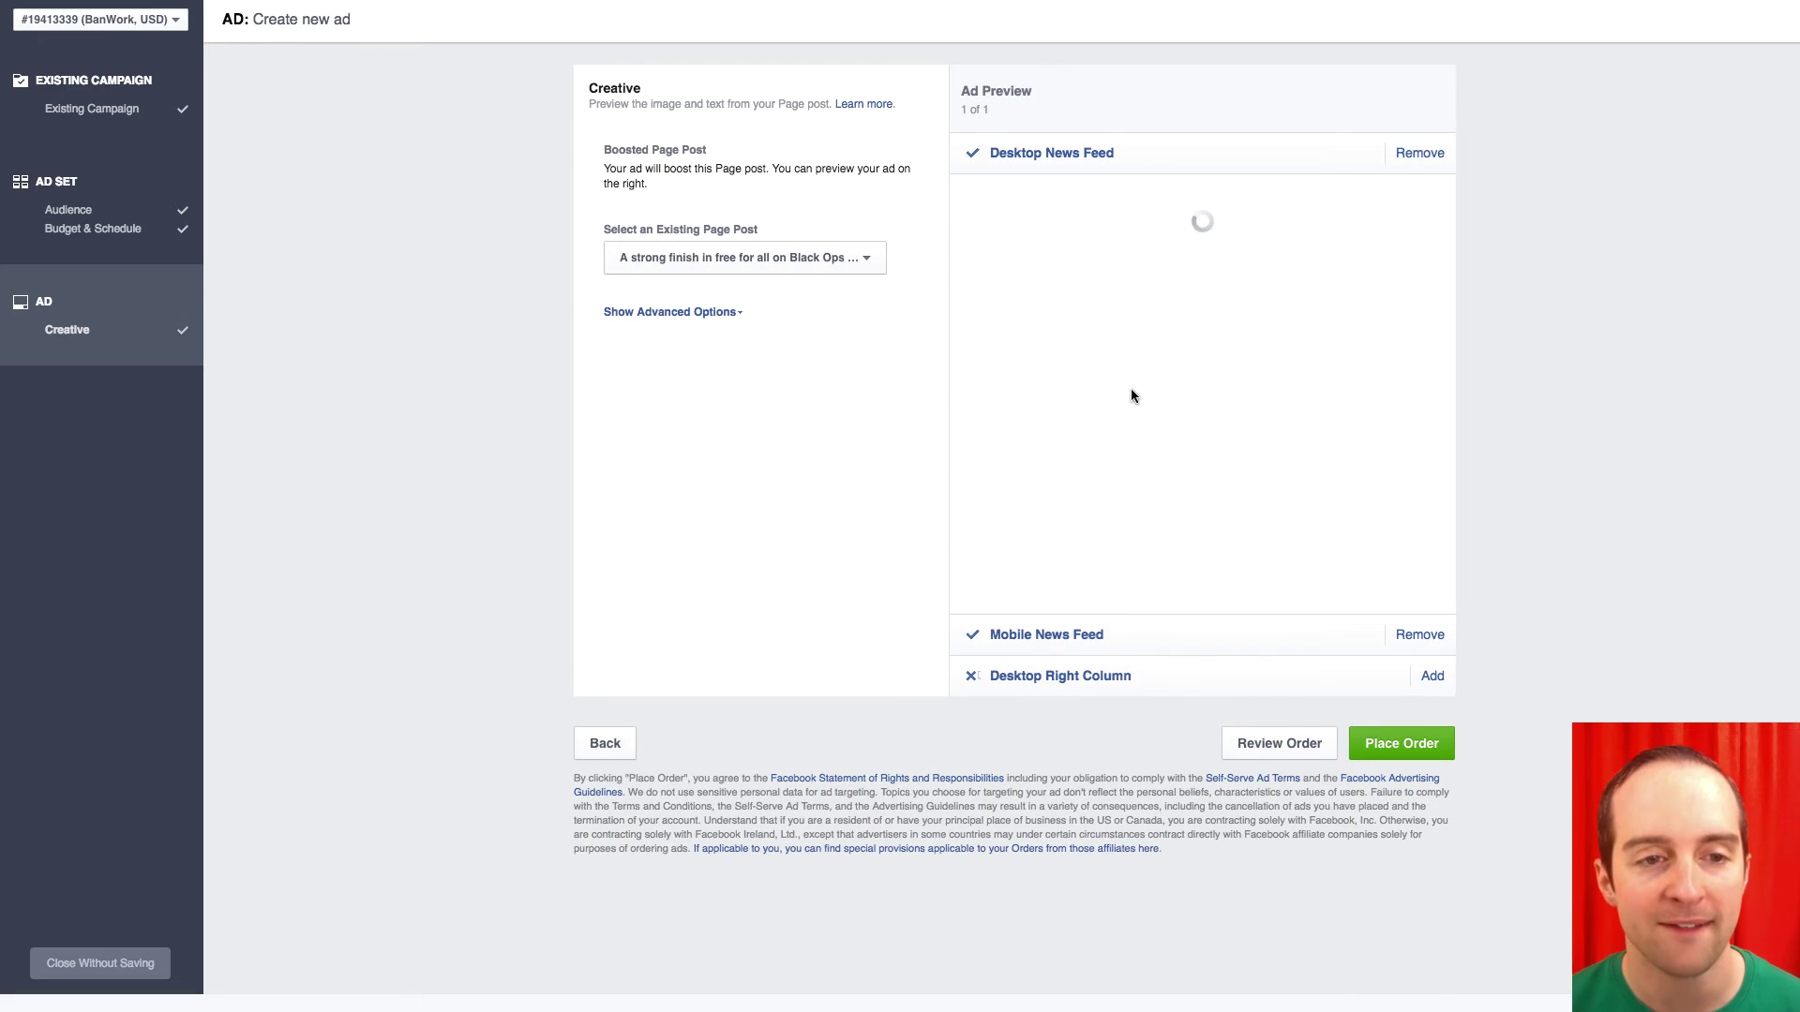
pyautogui.click(829, 266)
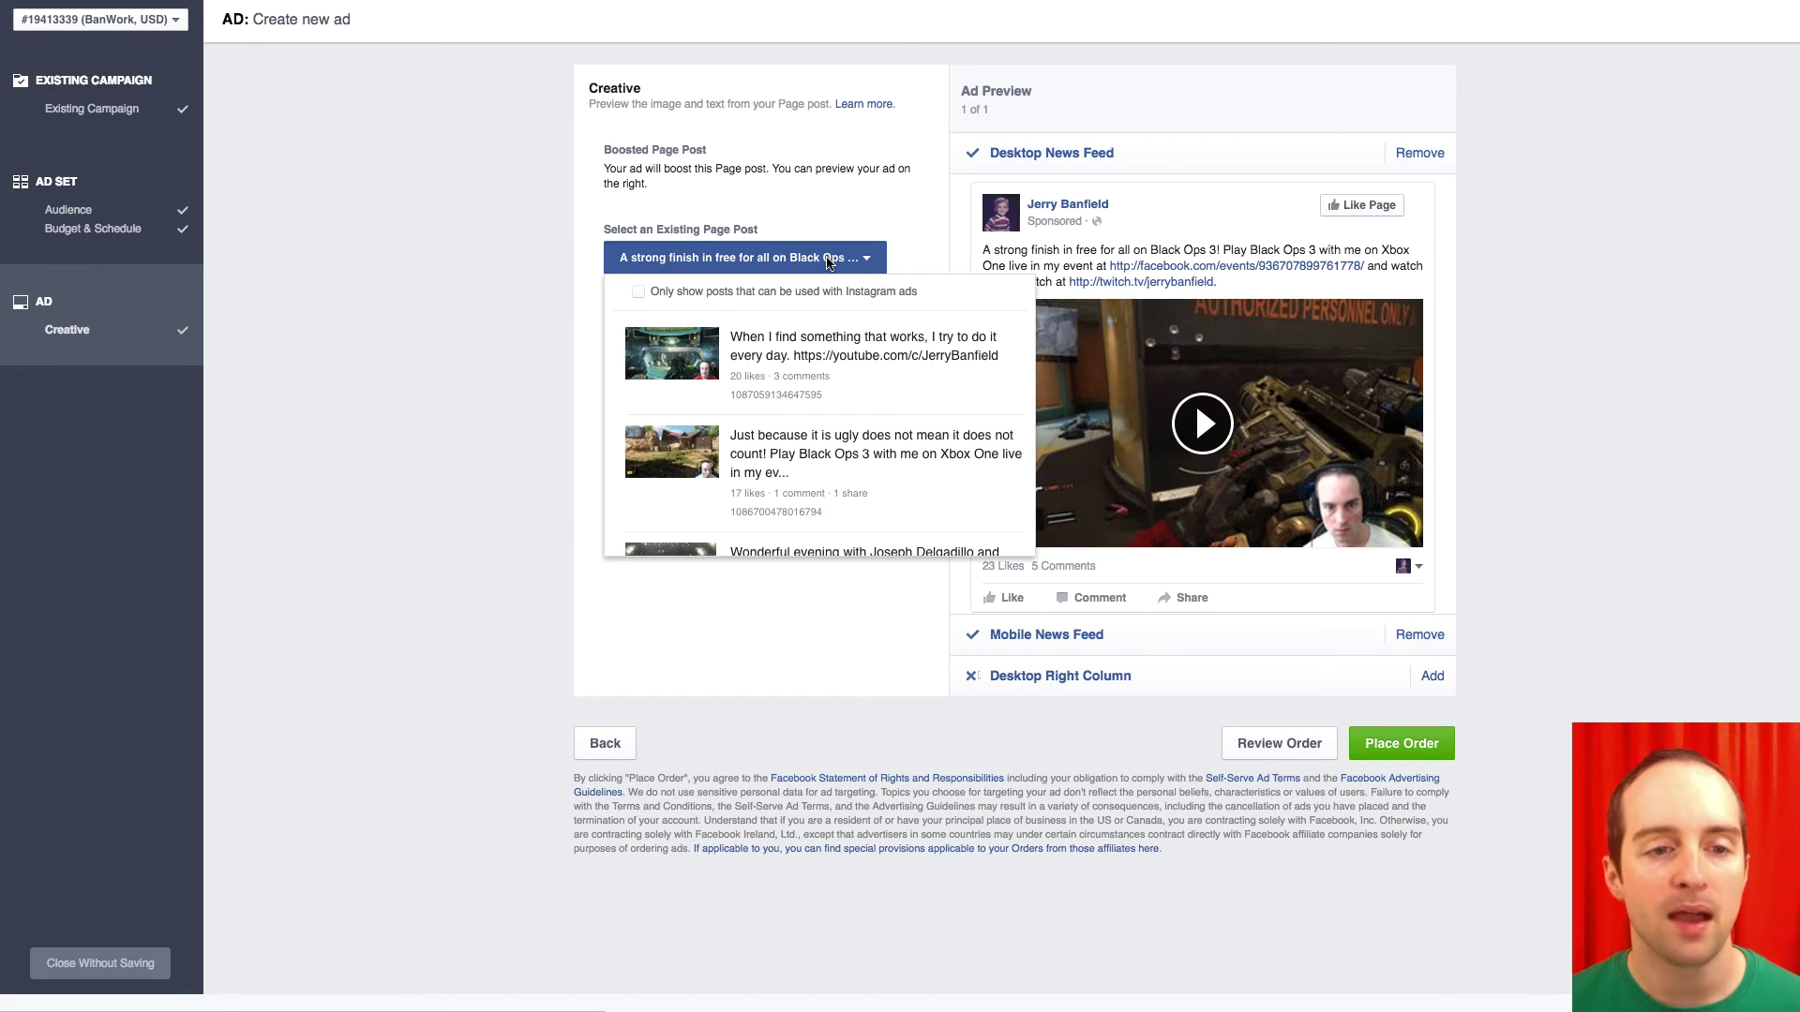
pyautogui.scroll(-3, 825, 400)
pyautogui.scroll(-5, 834, 441)
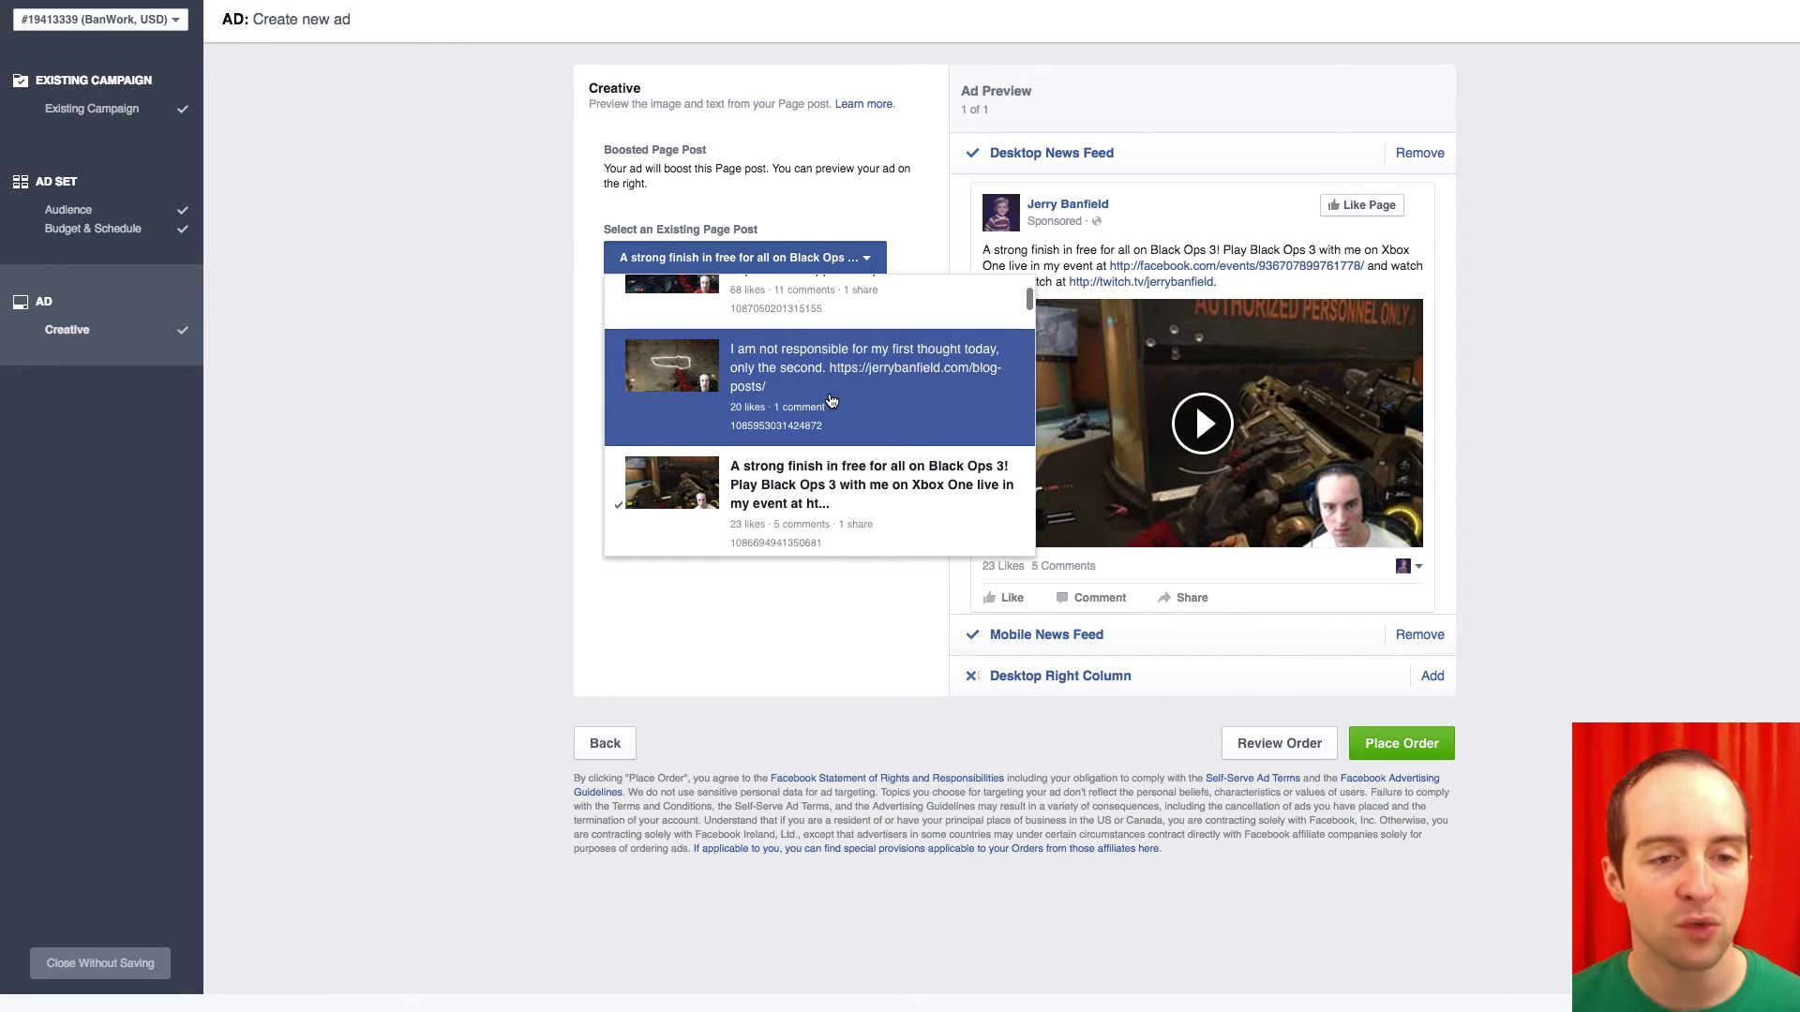
pyautogui.click(851, 488)
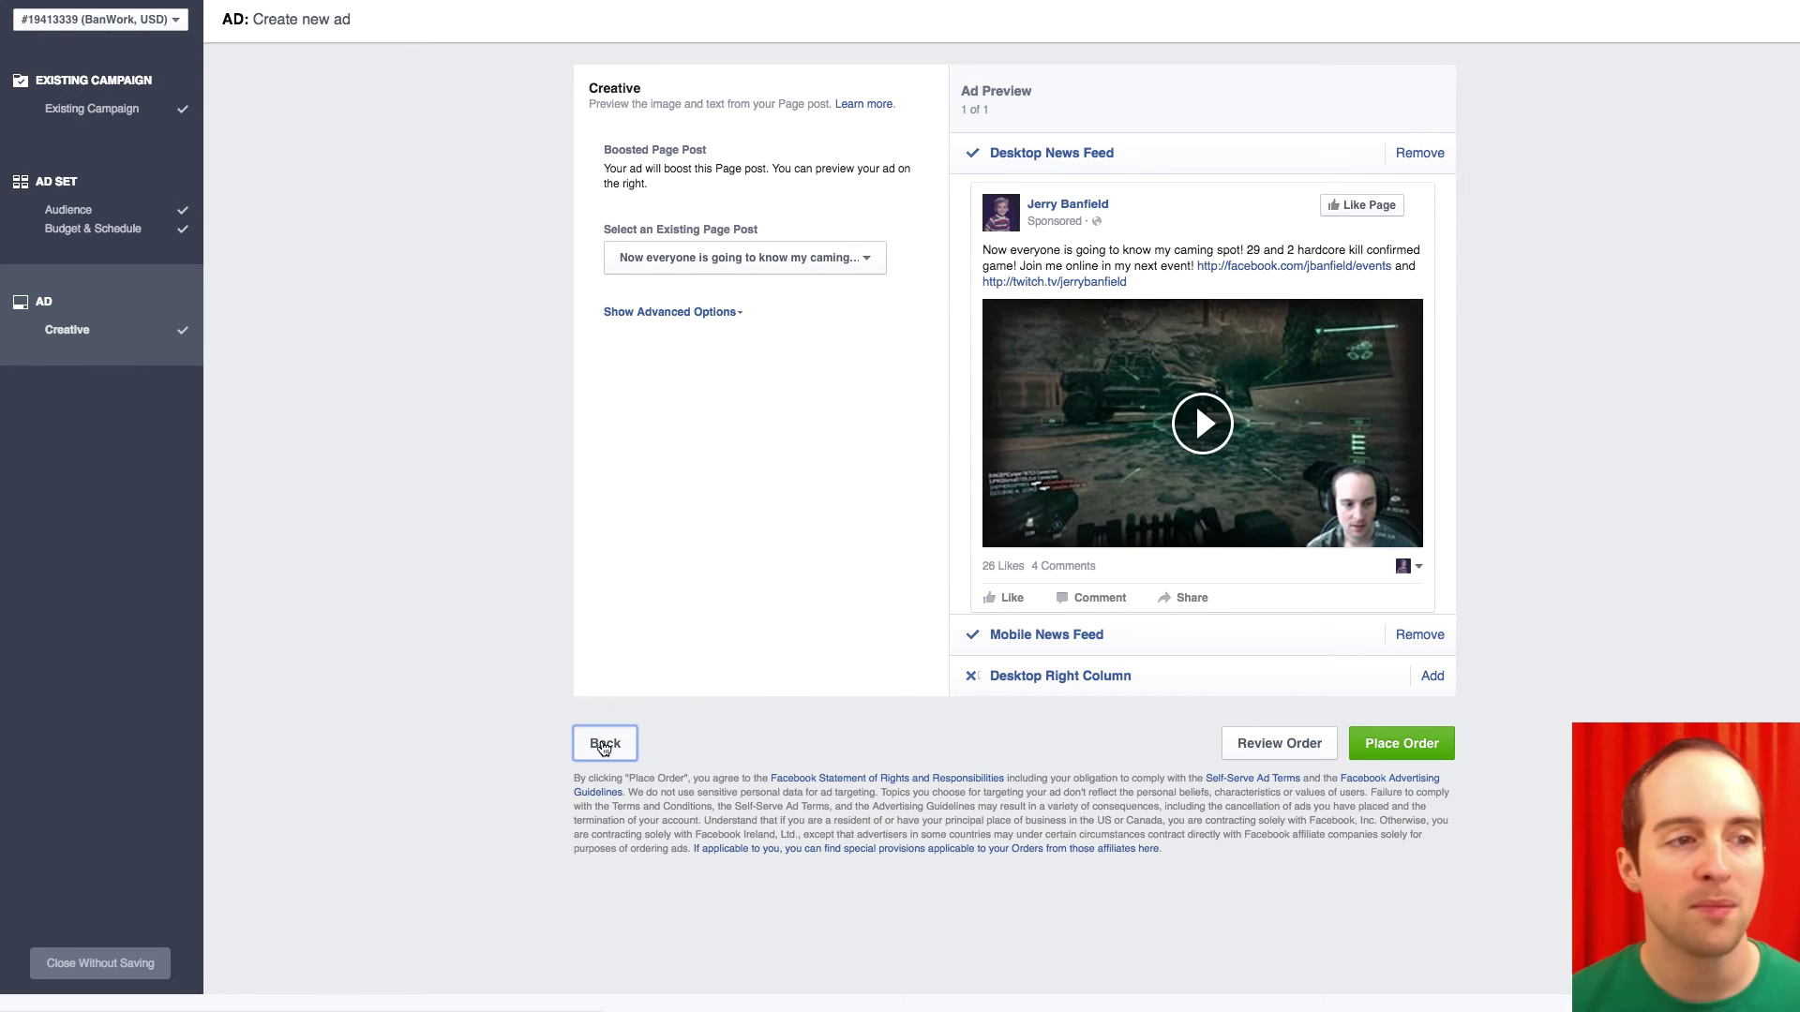
# Rename the ad set to 'Camping Finish US - 18-35 COD XBOX One' and place the order.
pyautogui.click(601, 746)
pyautogui.scroll(-4, 1069, 685)
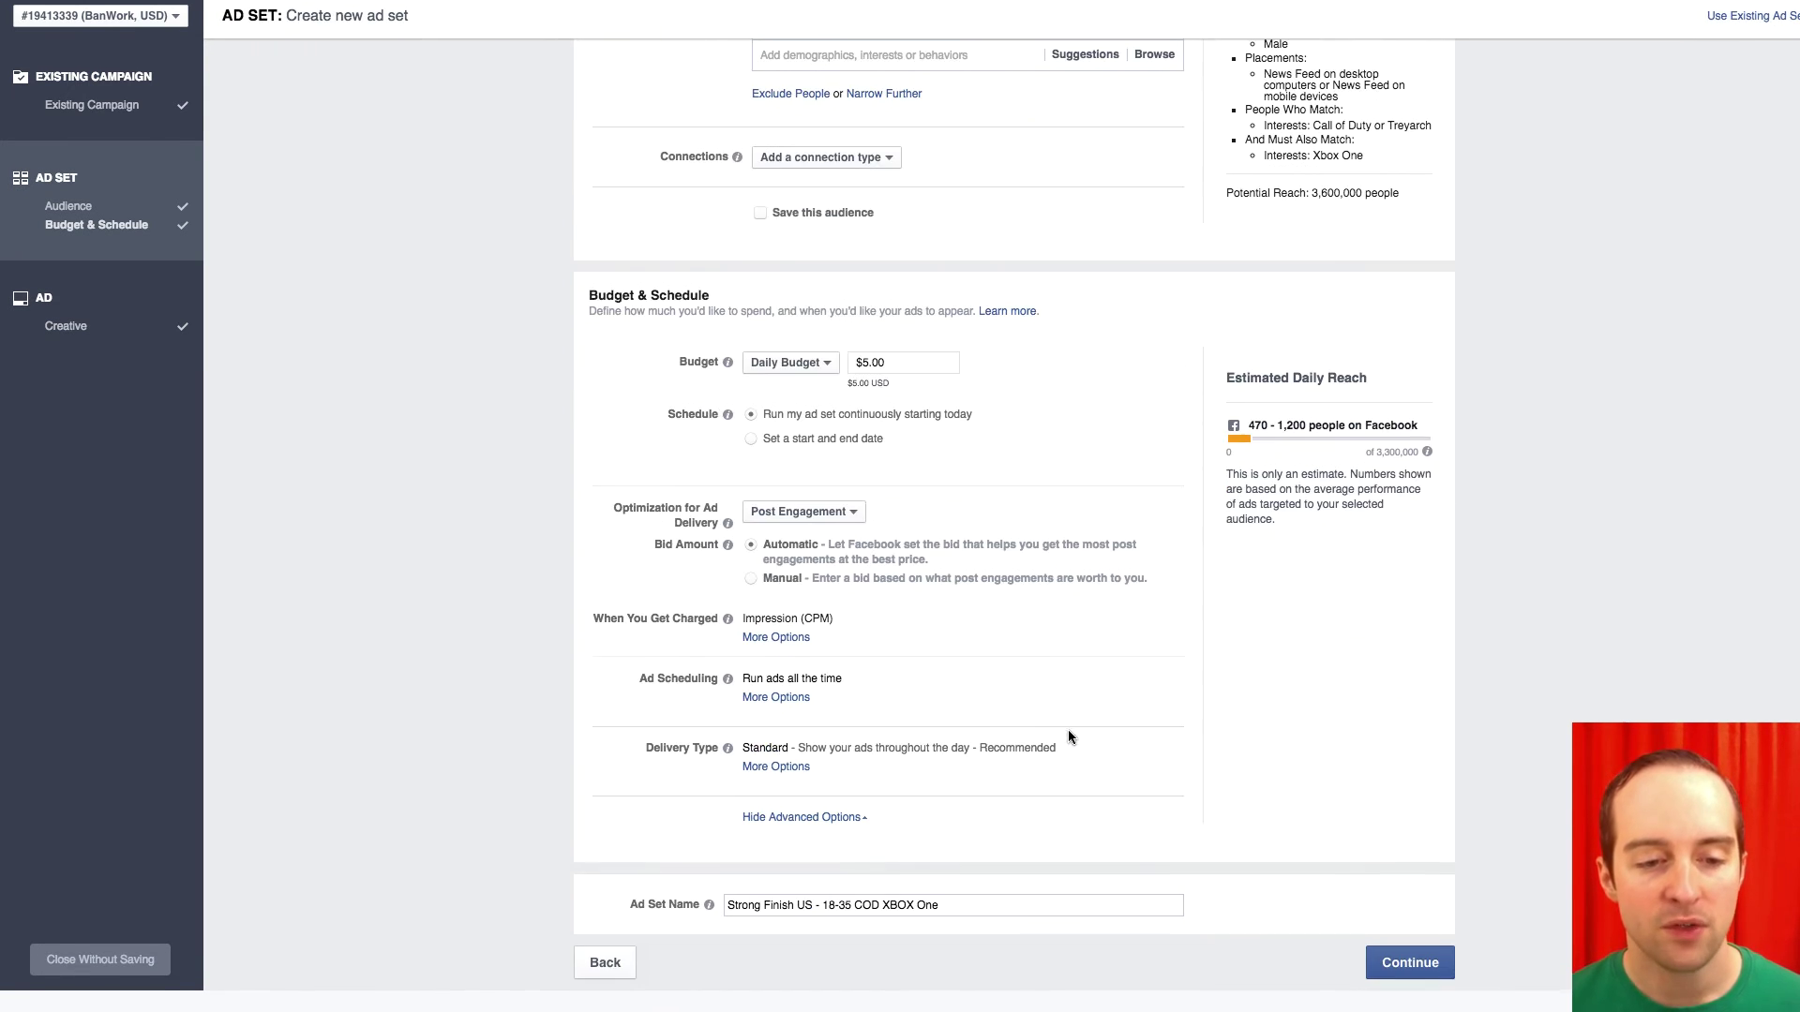
pyautogui.click(739, 909)
pyautogui.doubleClick(738, 910)
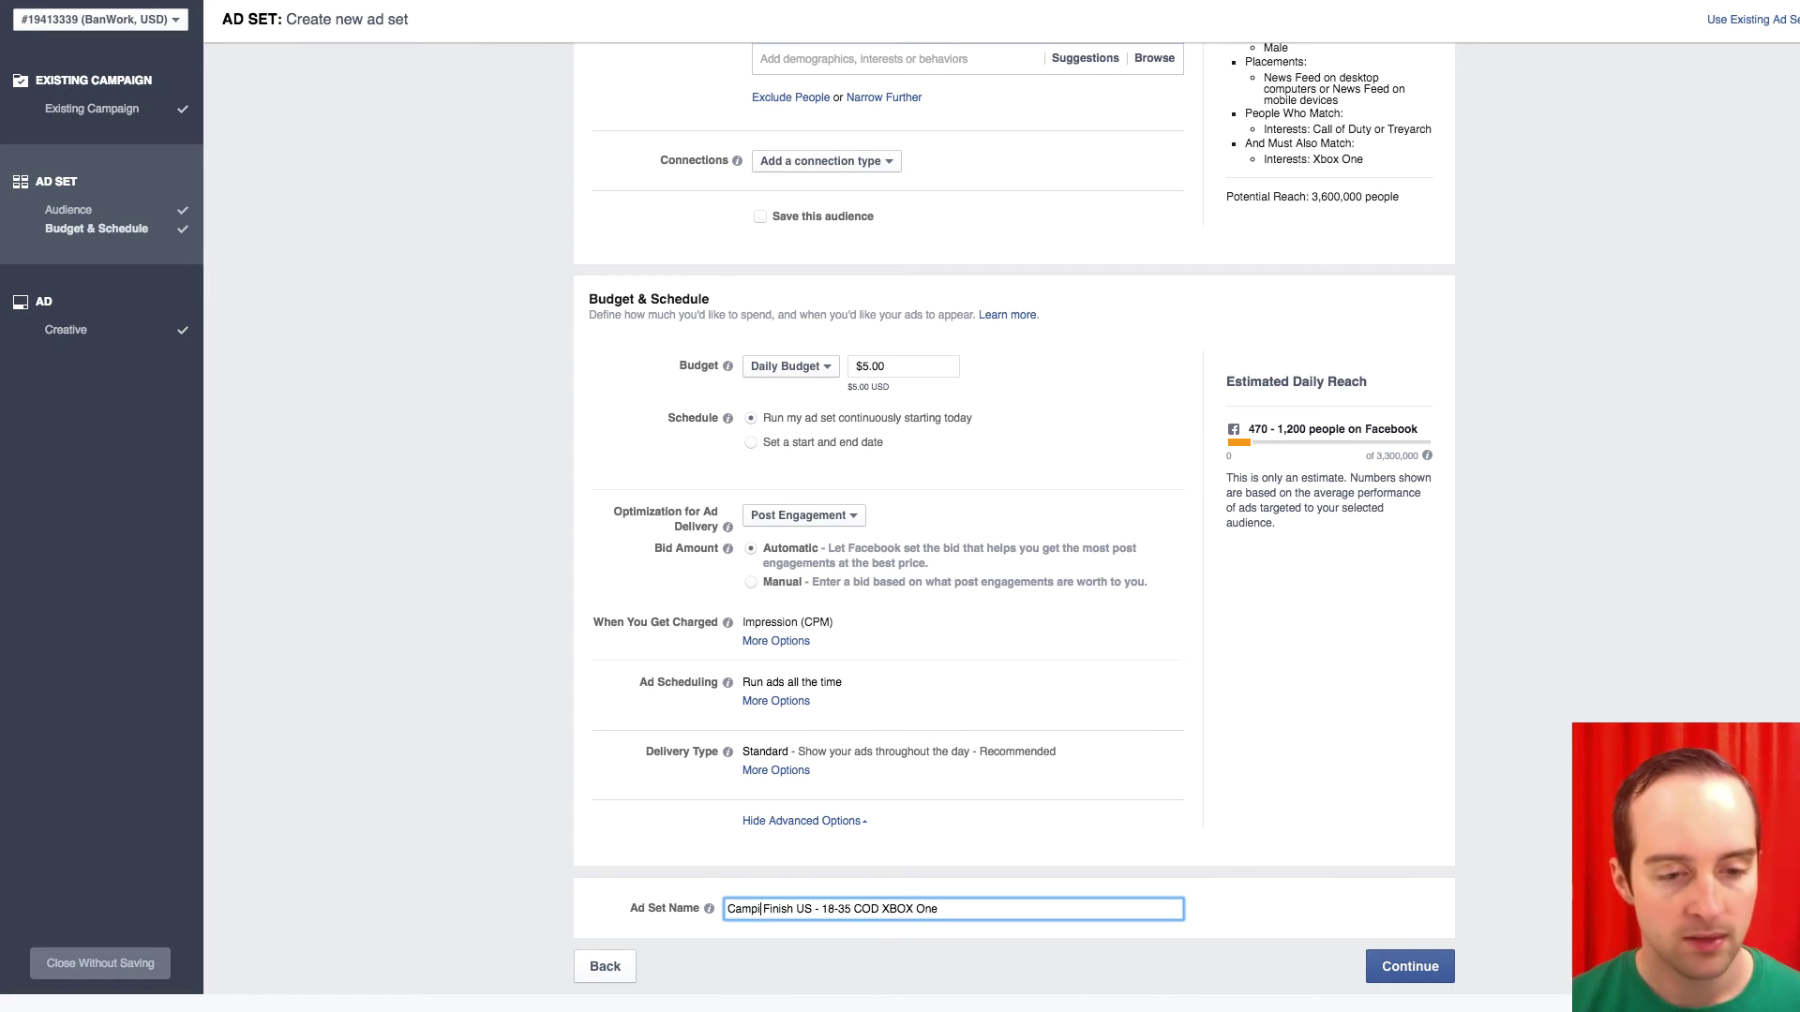
pyautogui.click(1421, 968)
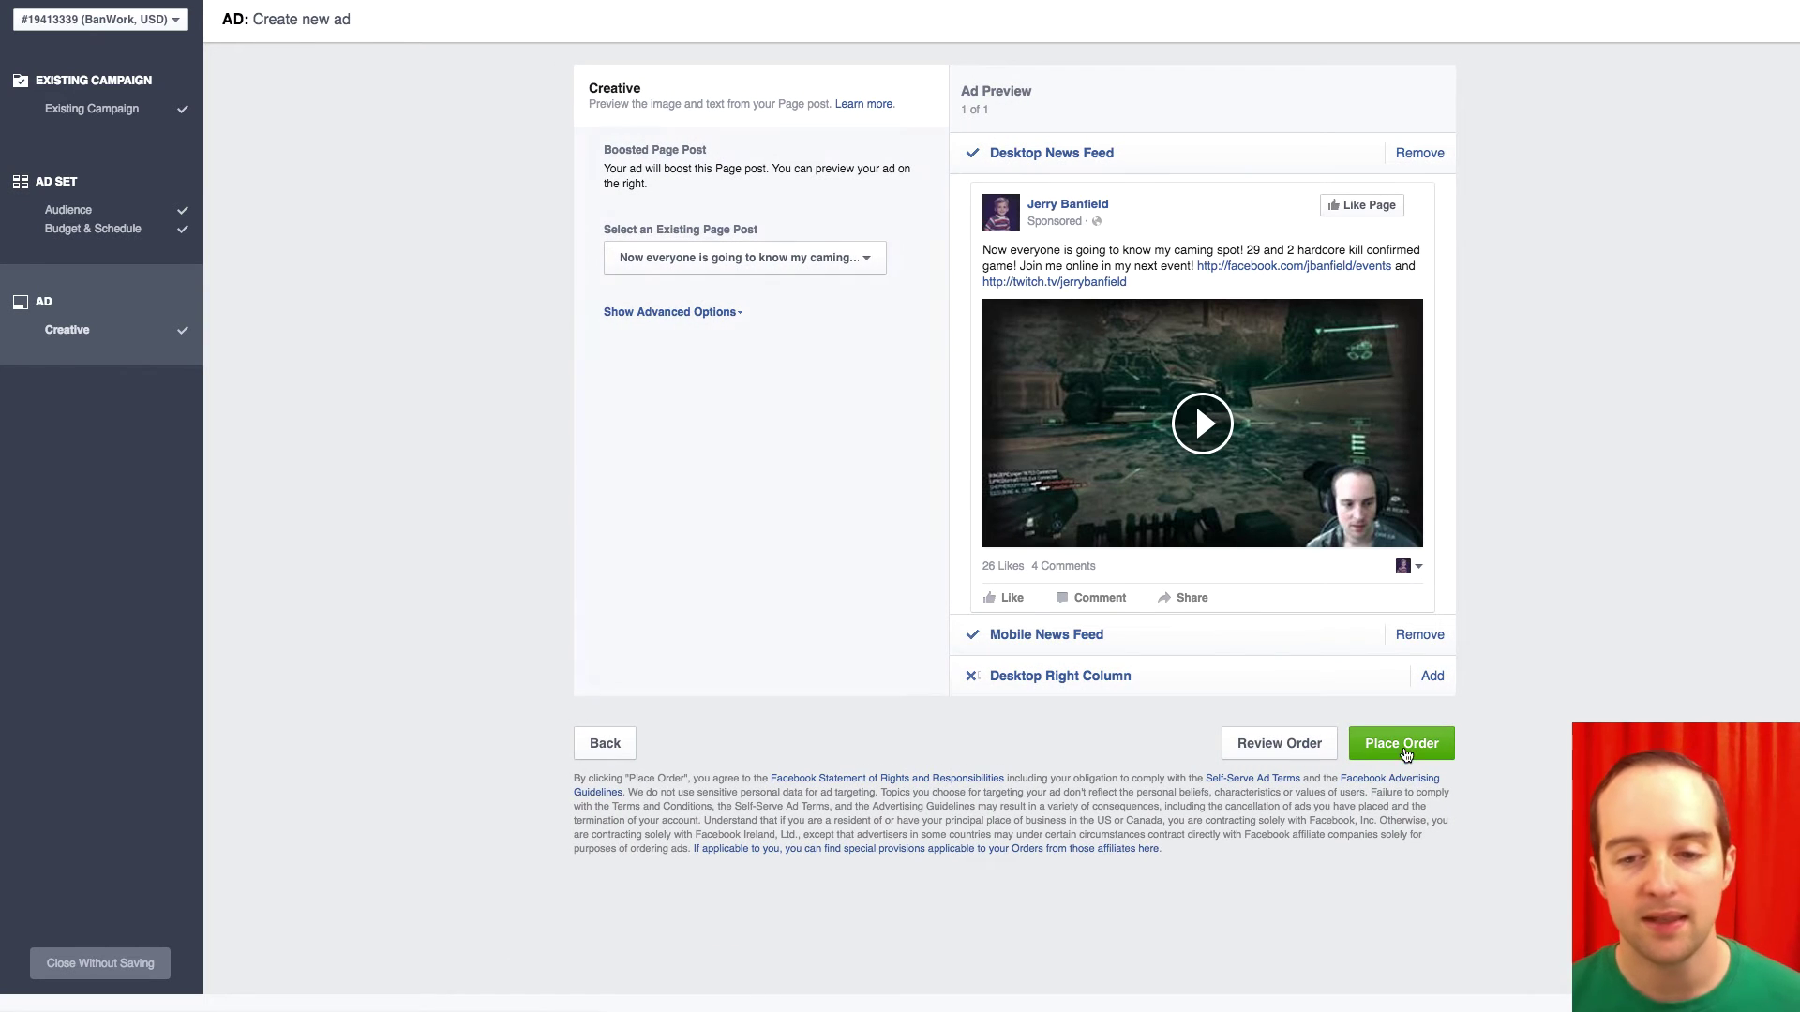
pyautogui.click(1397, 740)
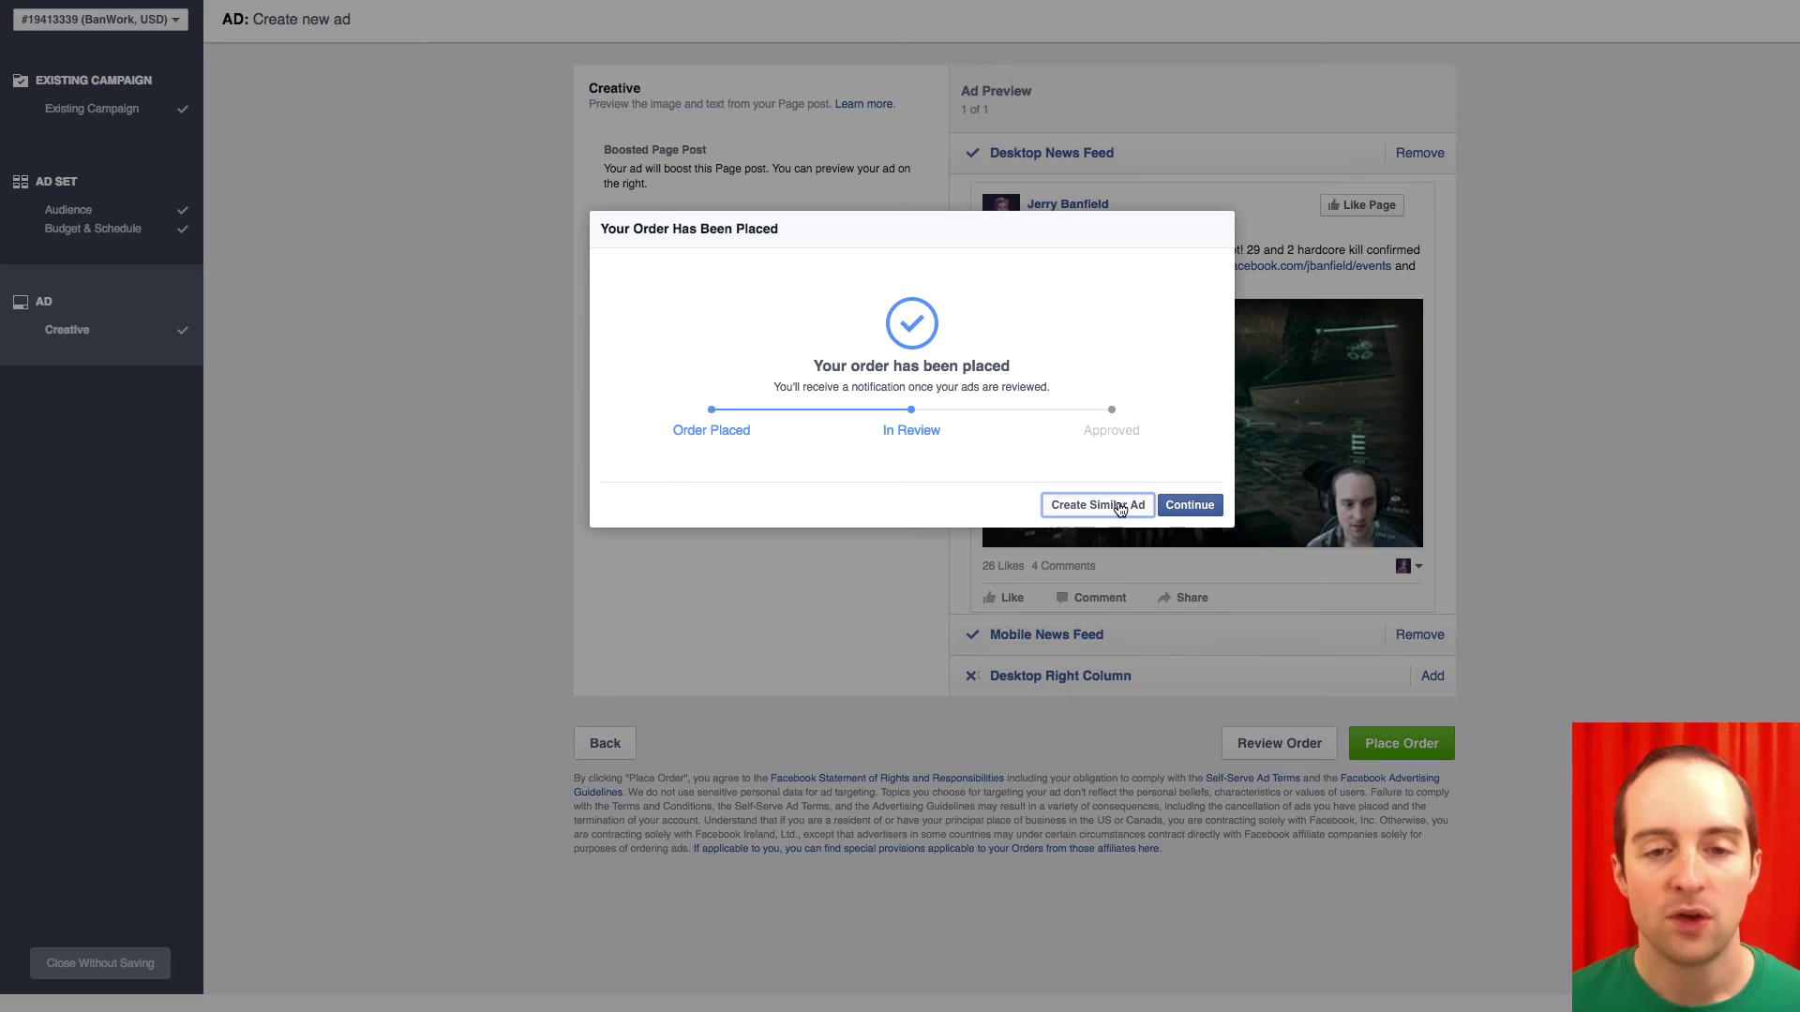
# Start another similar ad and select the Mothership! page post for it.
pyautogui.click(1121, 506)
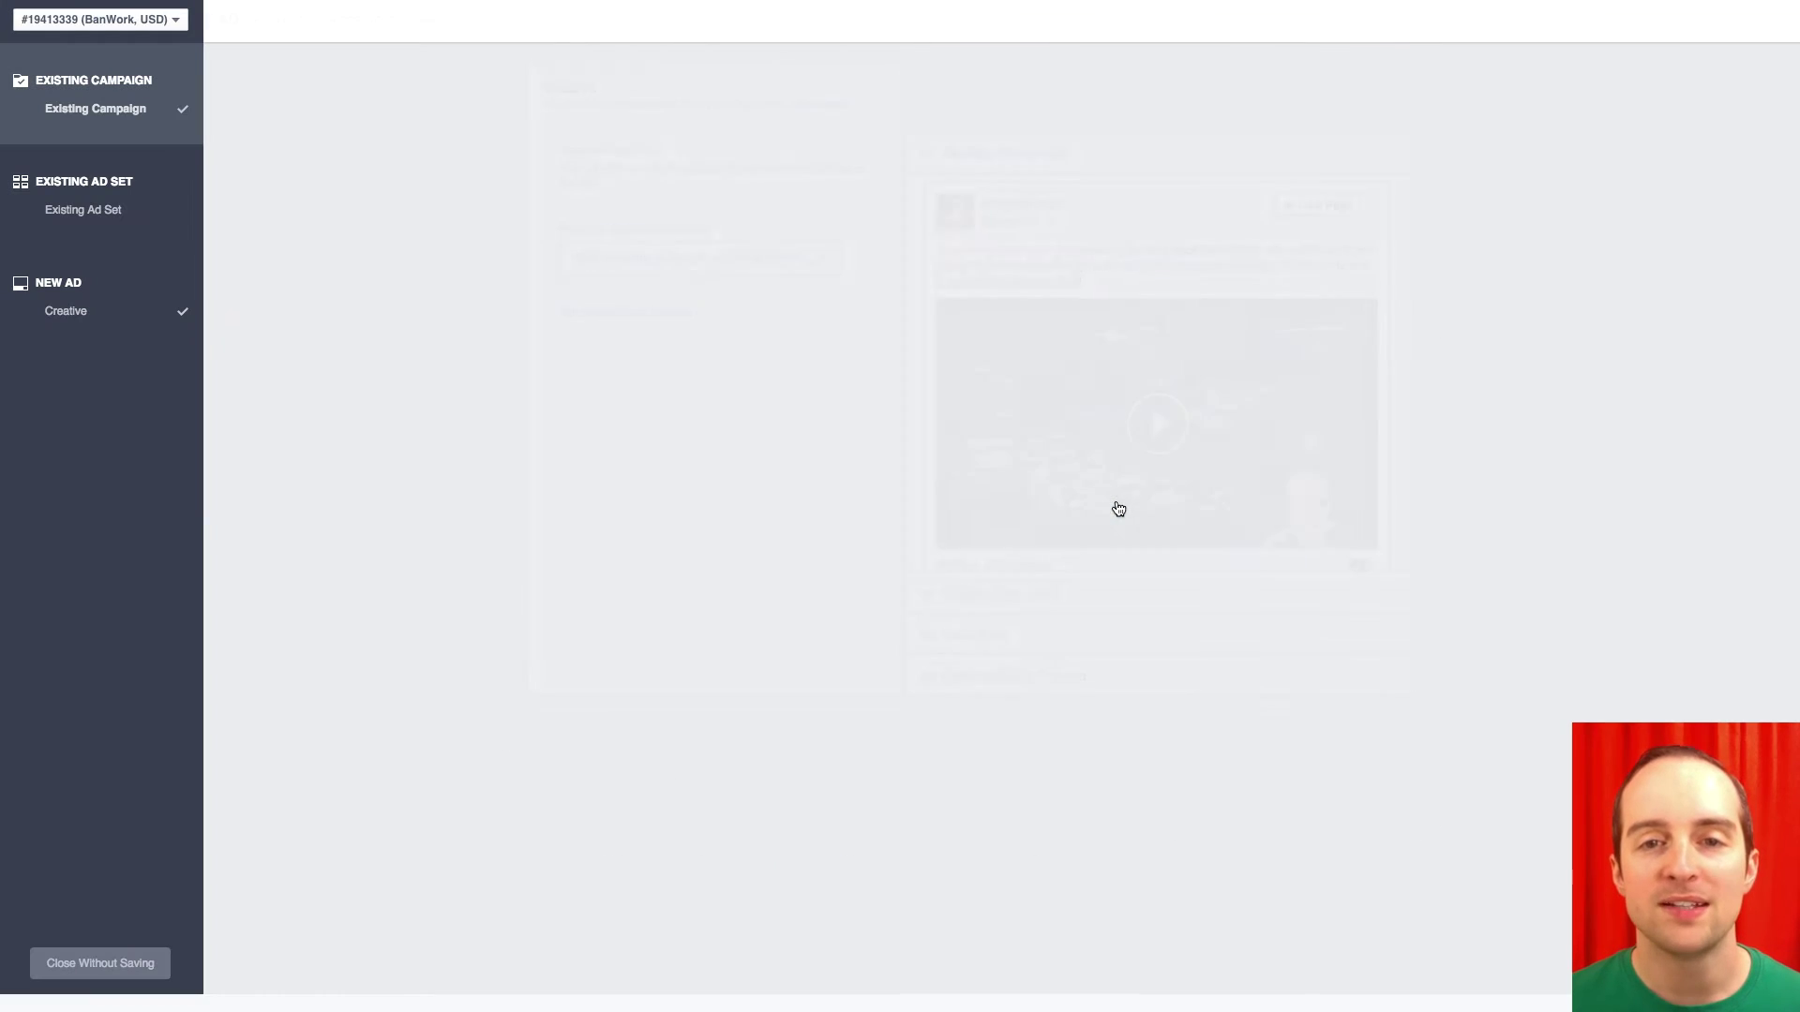
pyautogui.click(1210, 335)
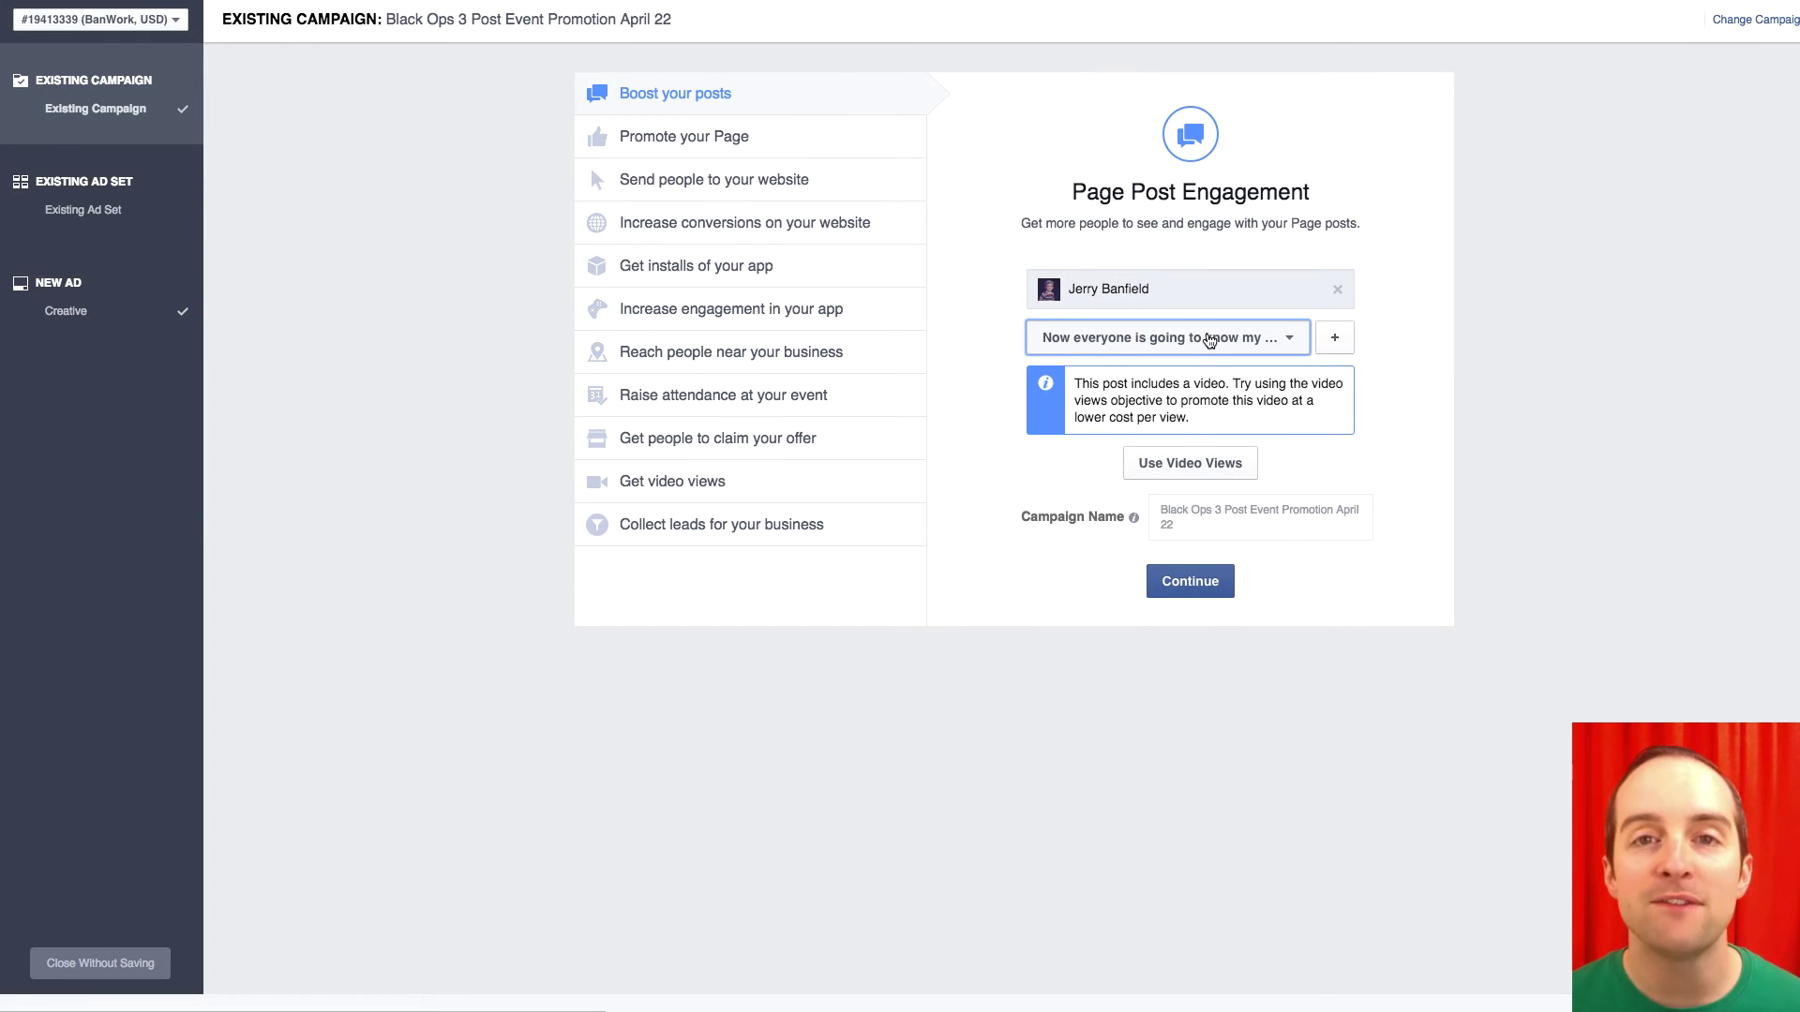
pyautogui.click(1210, 338)
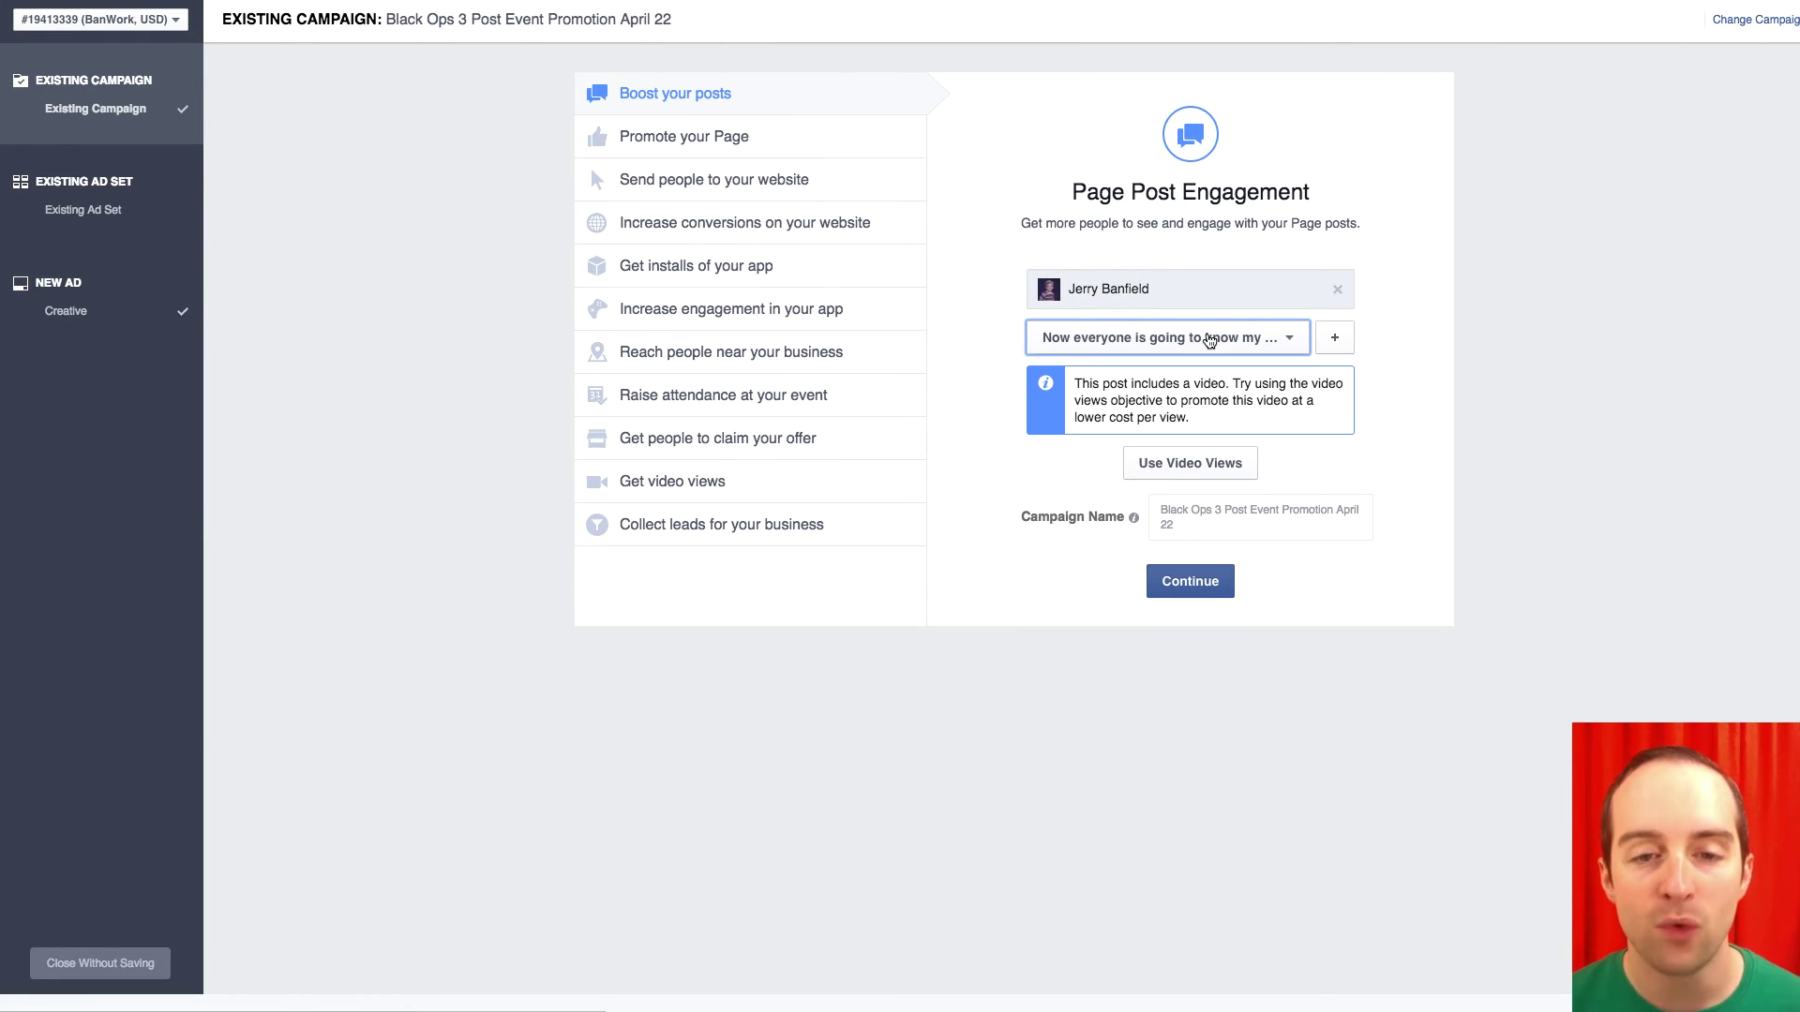
pyautogui.click(1209, 339)
pyautogui.scroll(-4, 1228, 522)
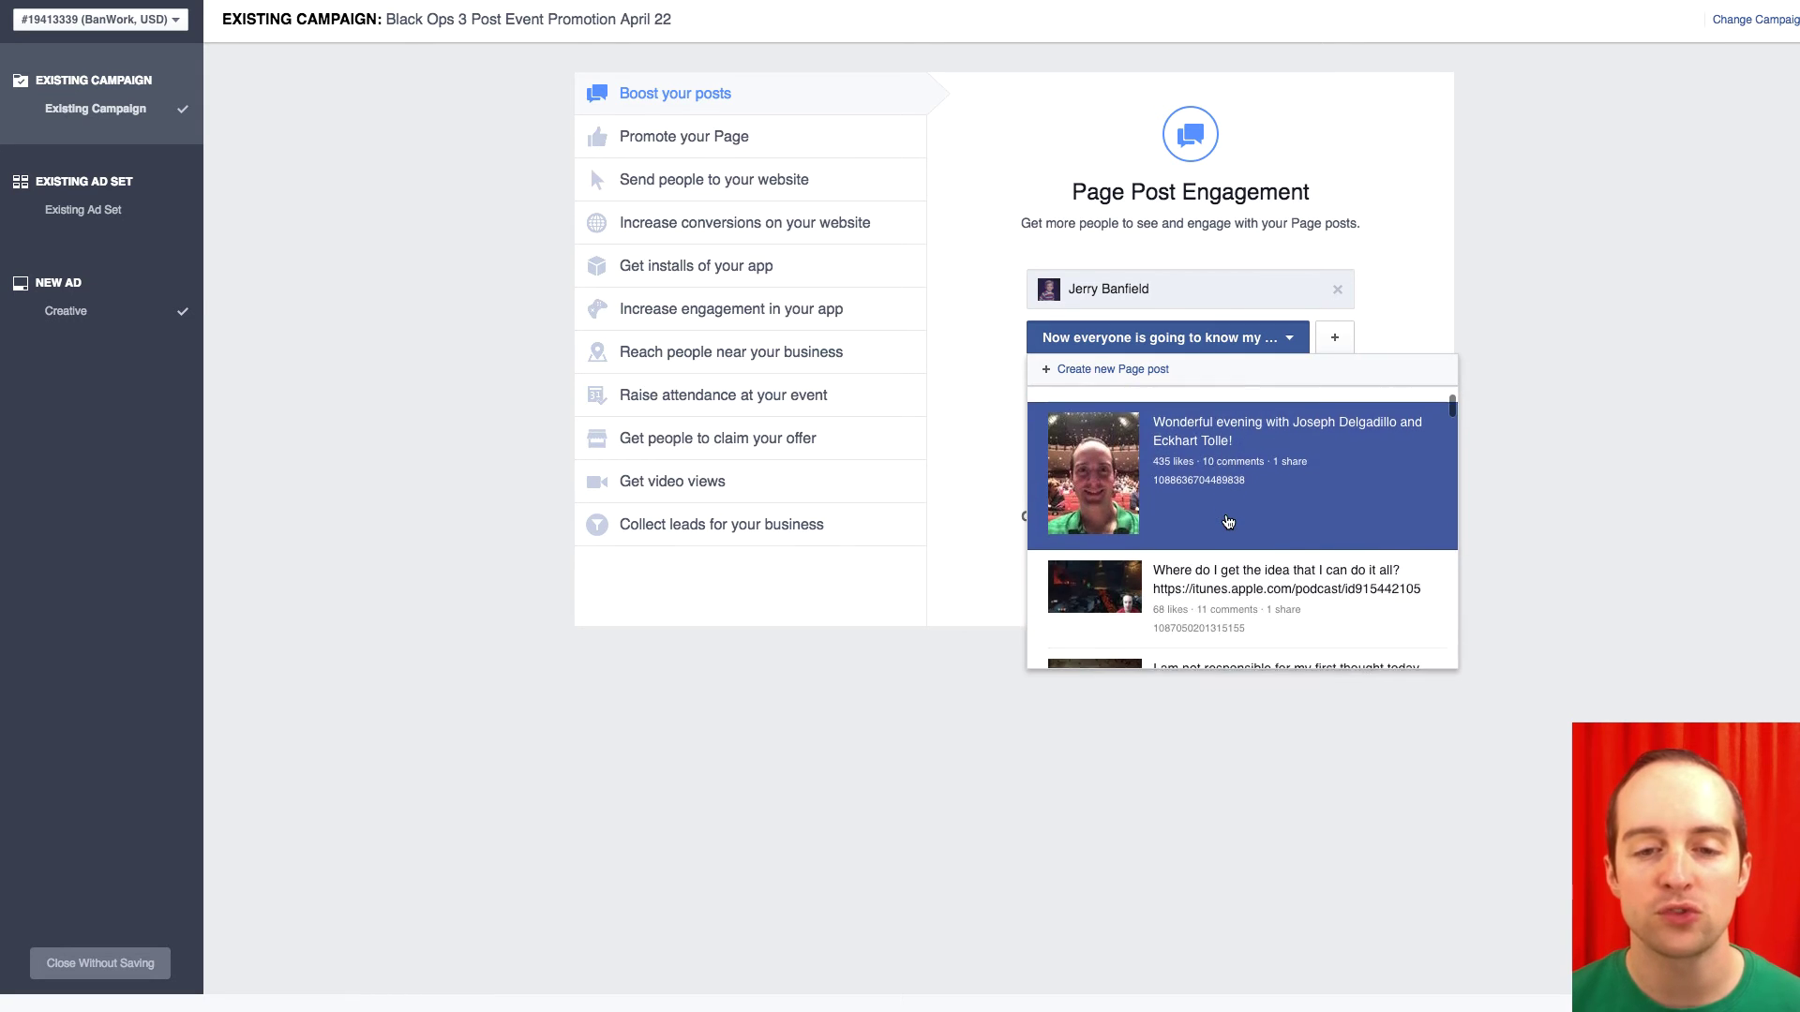
pyautogui.scroll(-5, 1228, 523)
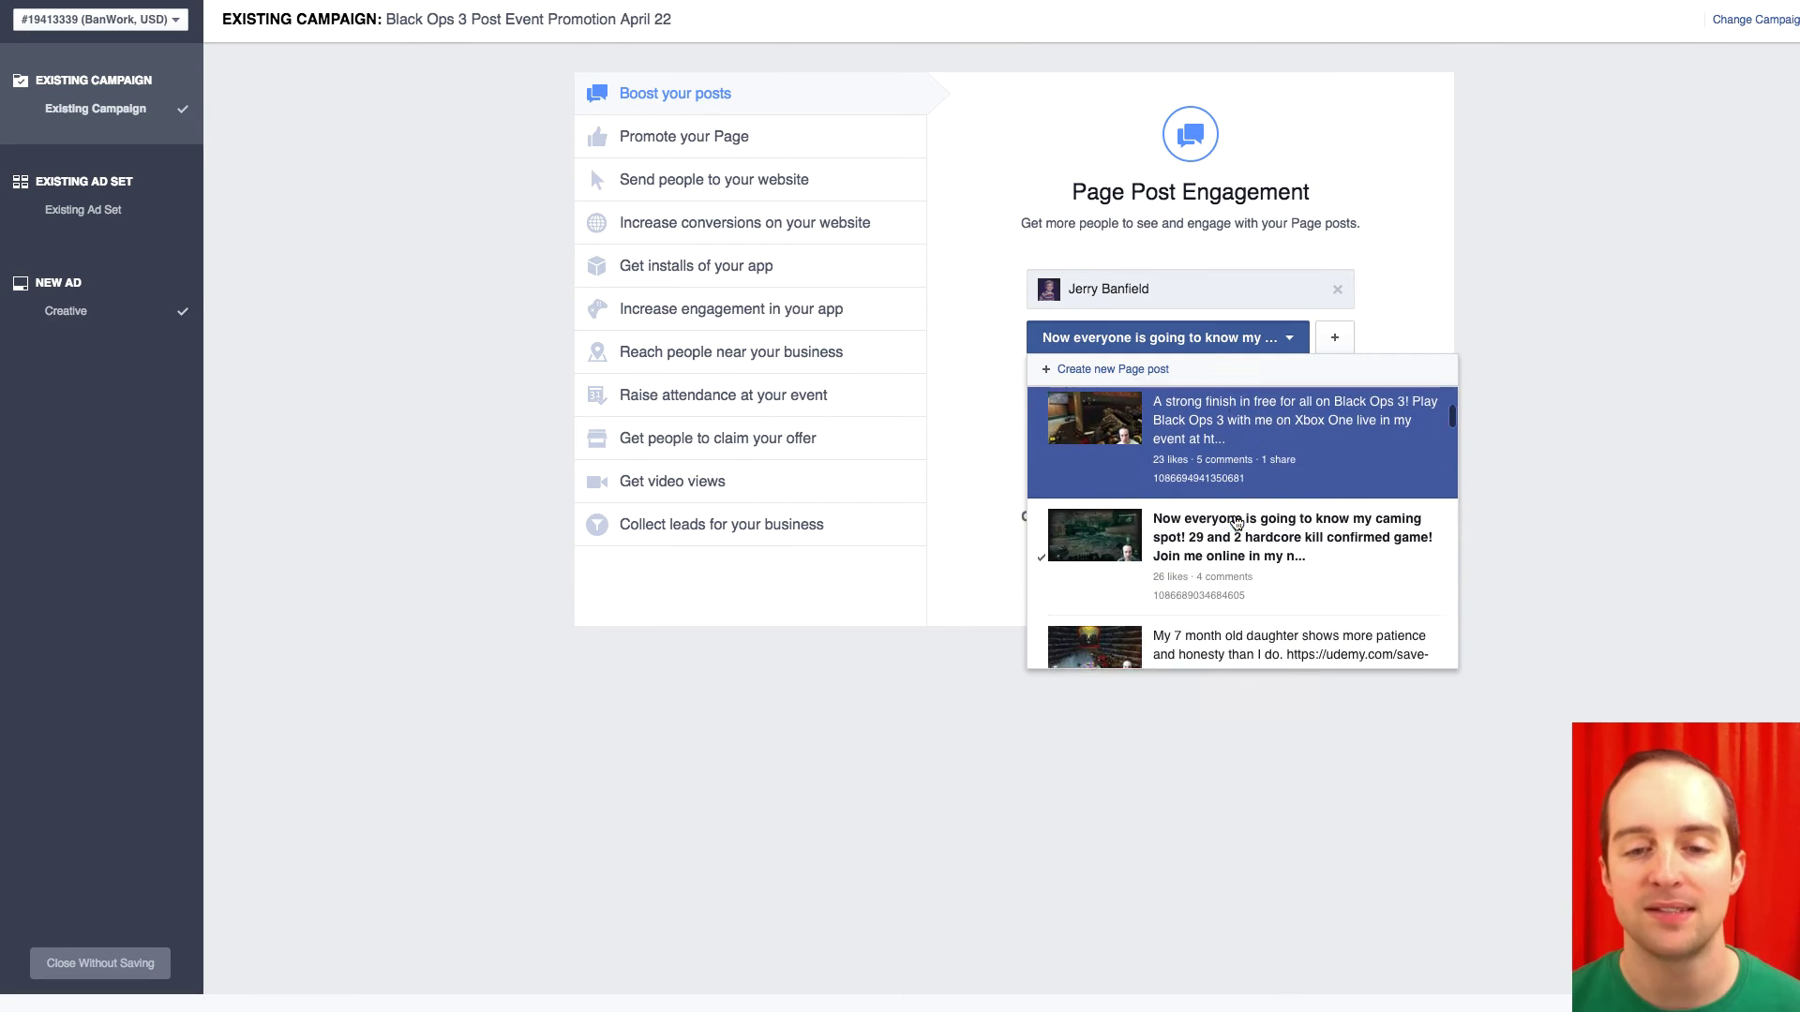
pyautogui.scroll(-3, 1236, 523)
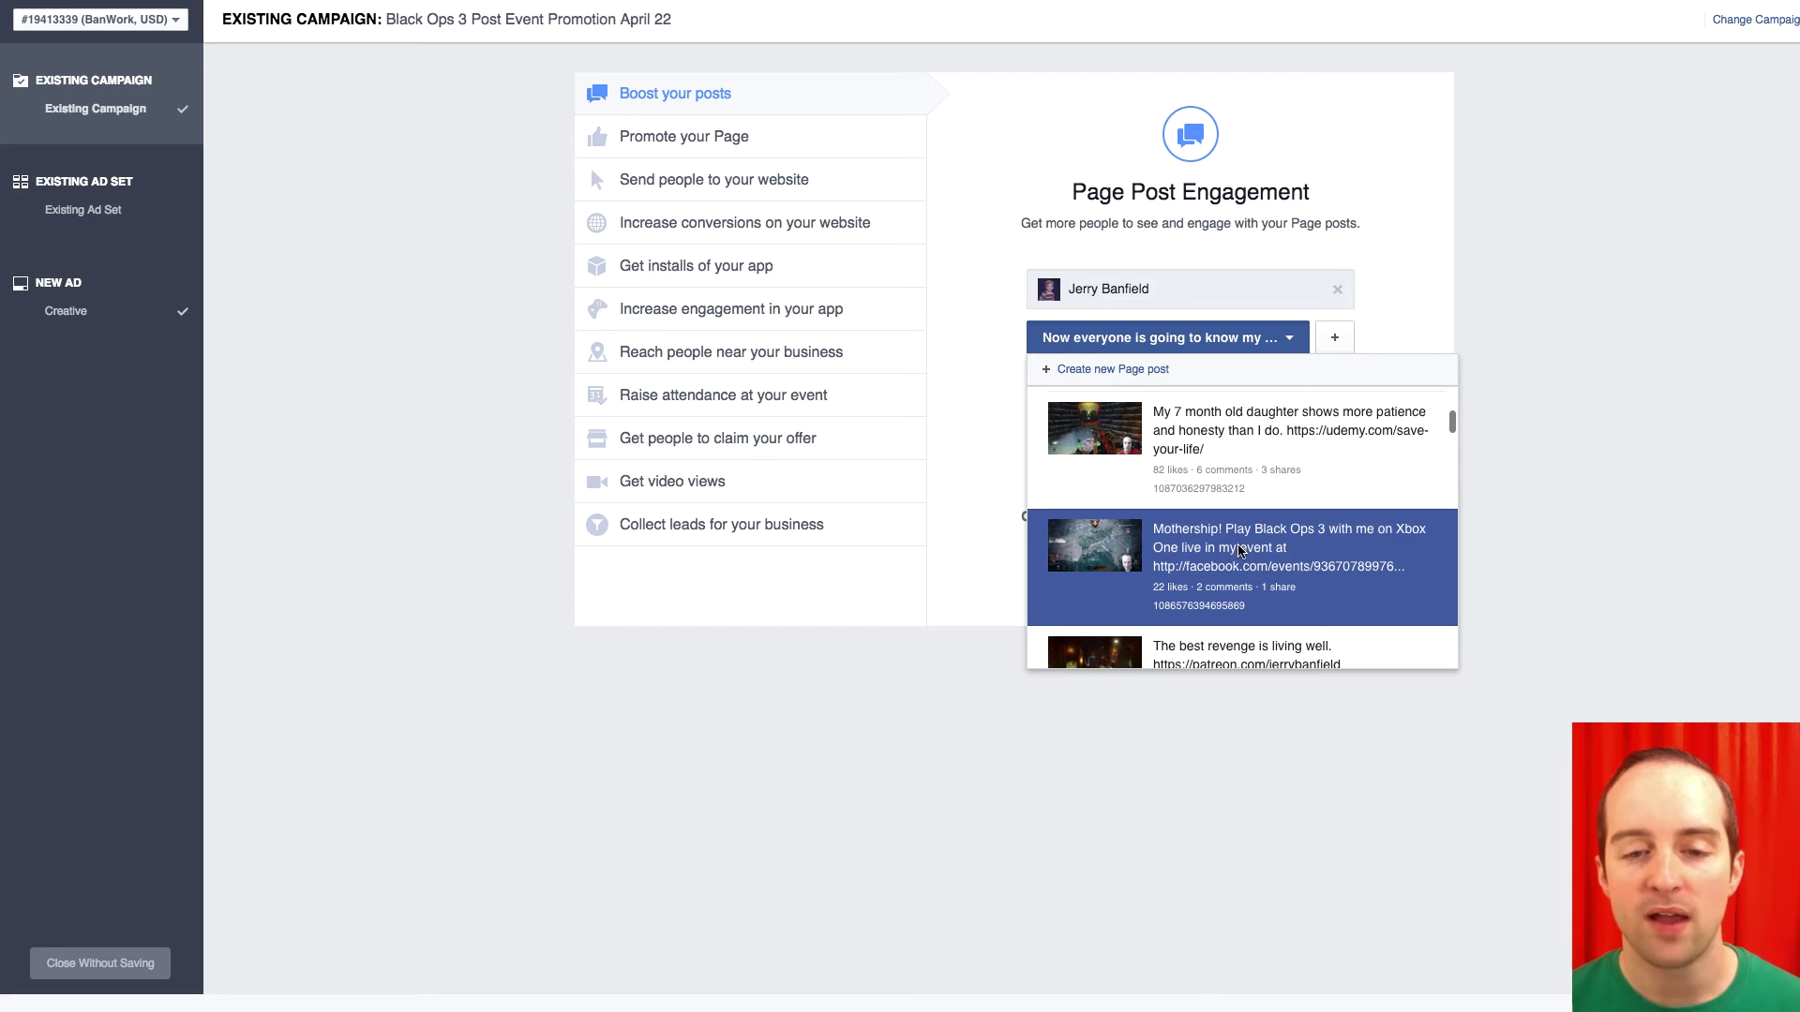
pyautogui.click(1240, 550)
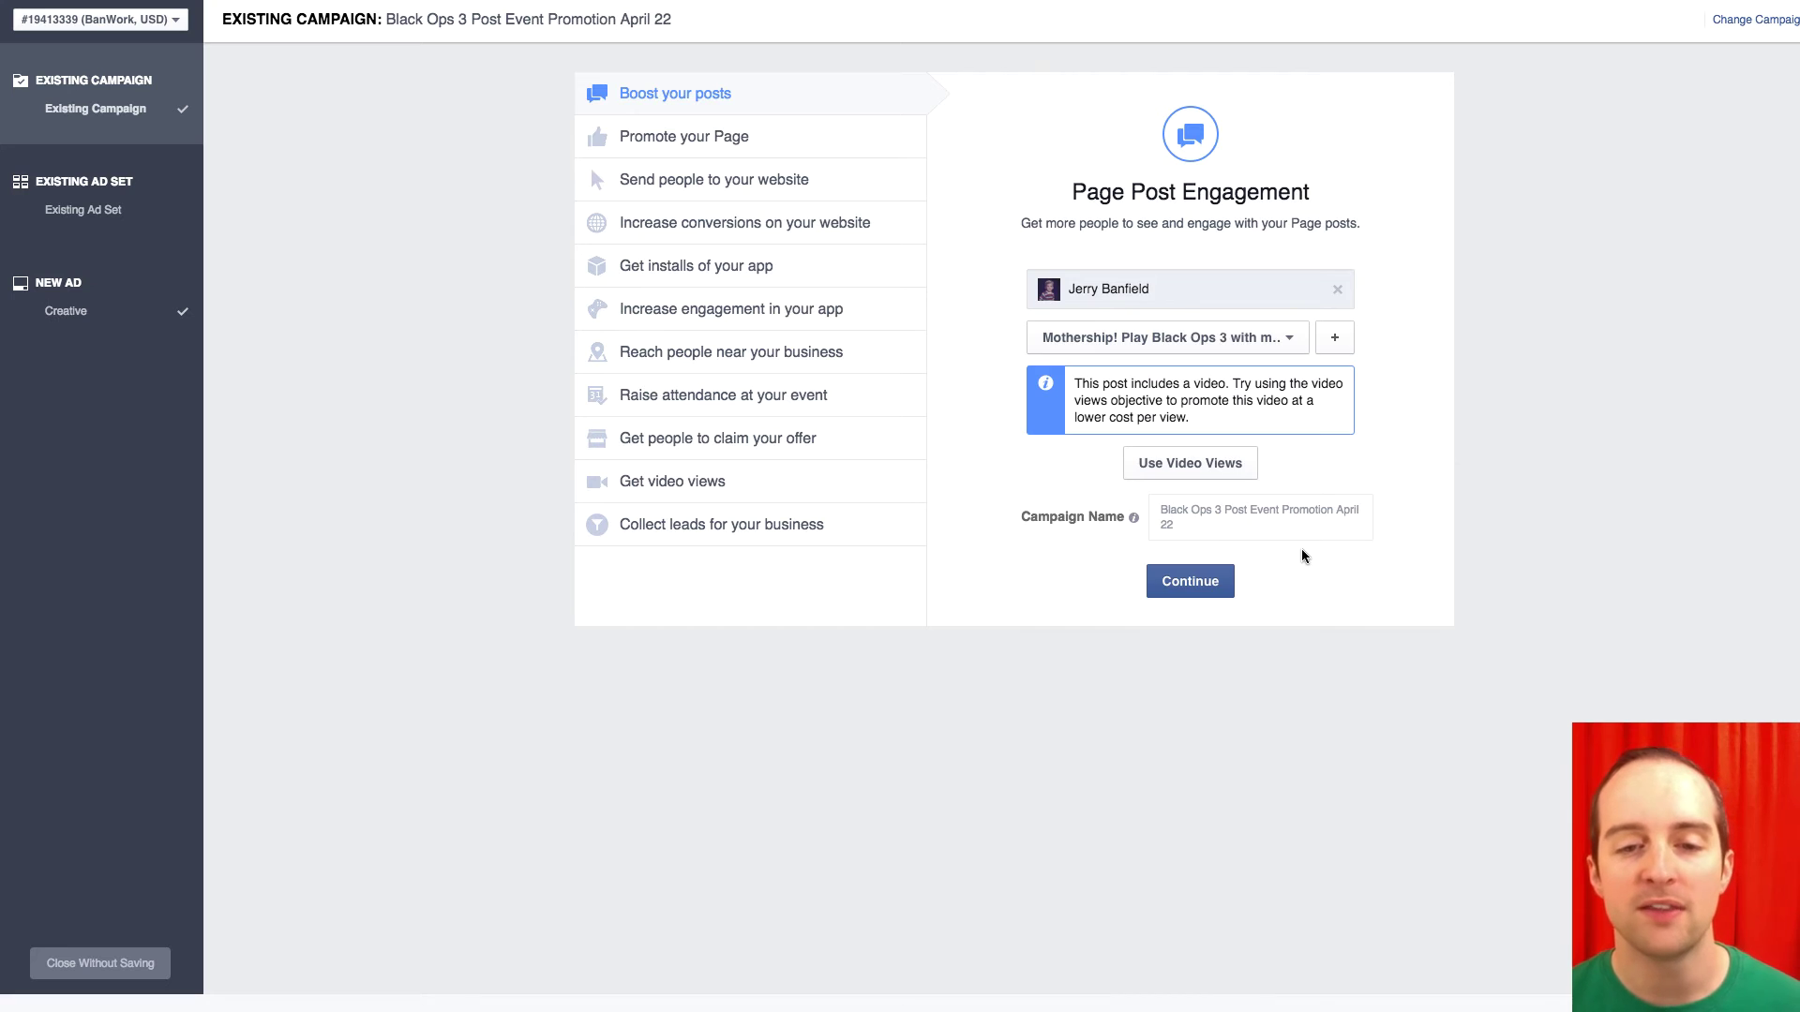
# Put the ad in a new ad set named 'Mothership US - 18-35 COD XBOX One' and place the order.
pyautogui.click(1191, 582)
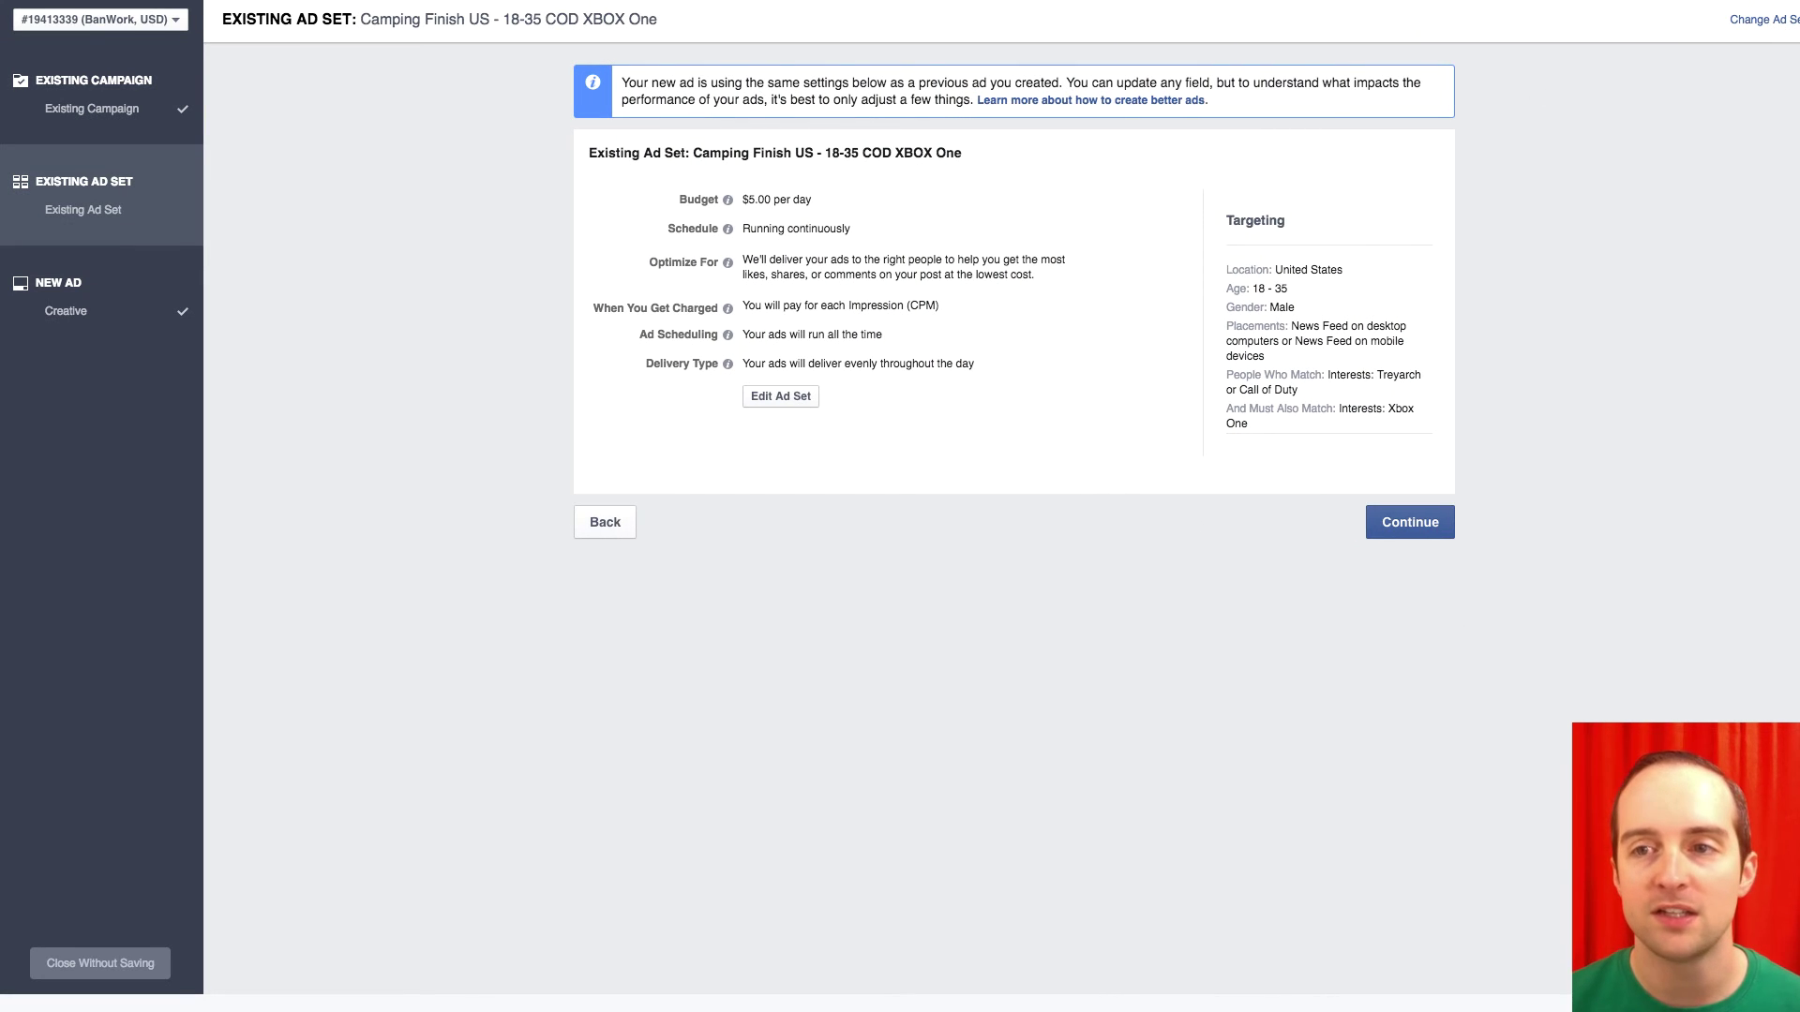
pyautogui.click(1762, 19)
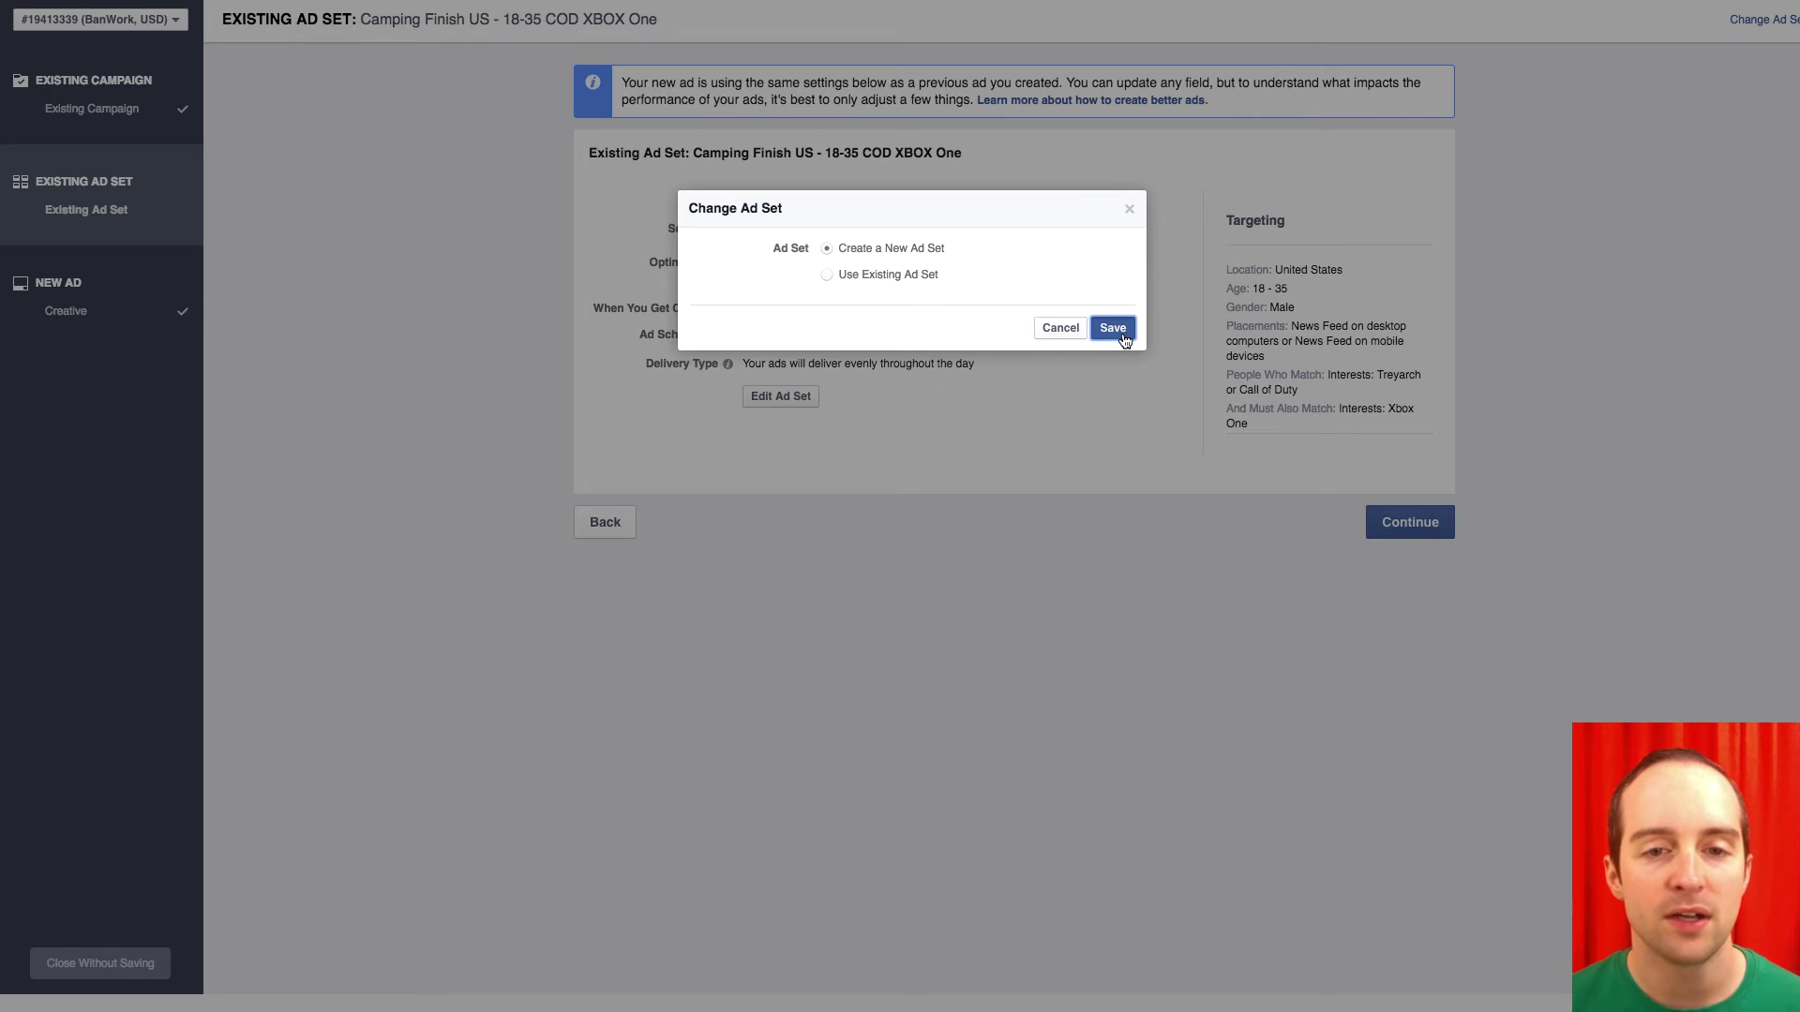
pyautogui.press('Return')
pyautogui.scroll(-10, 1093, 673)
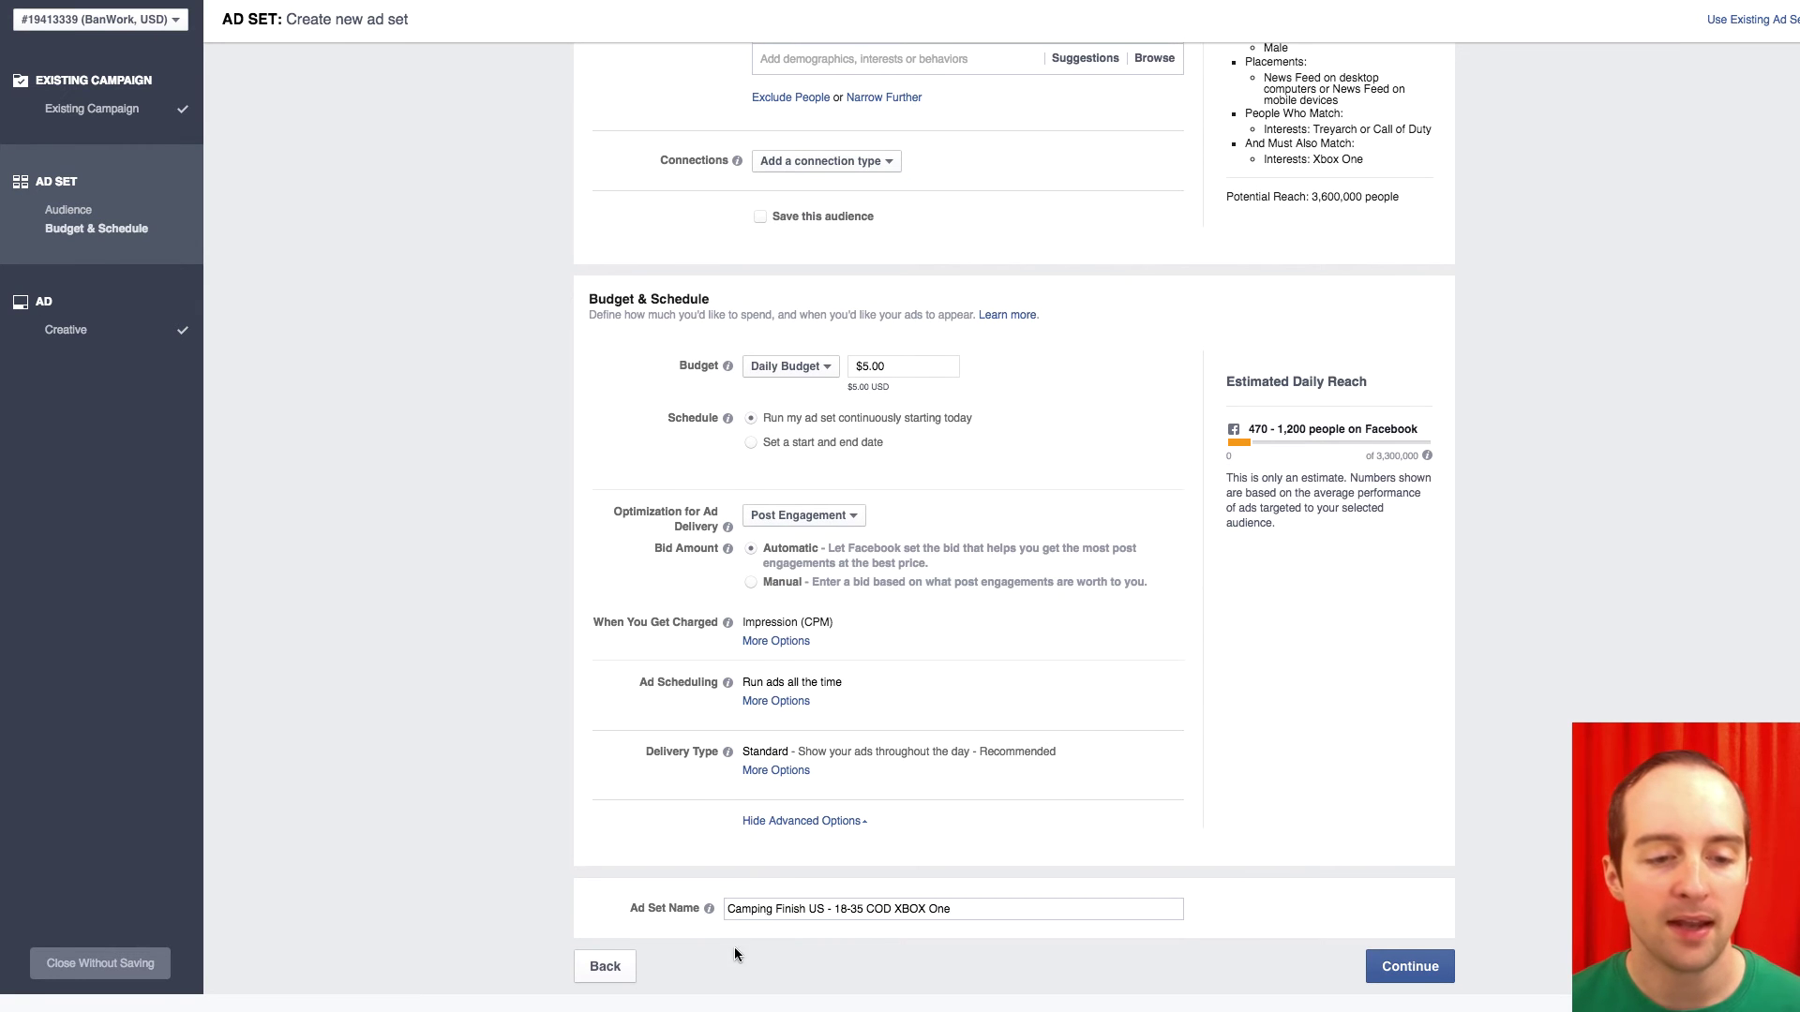
pyautogui.click(743, 908)
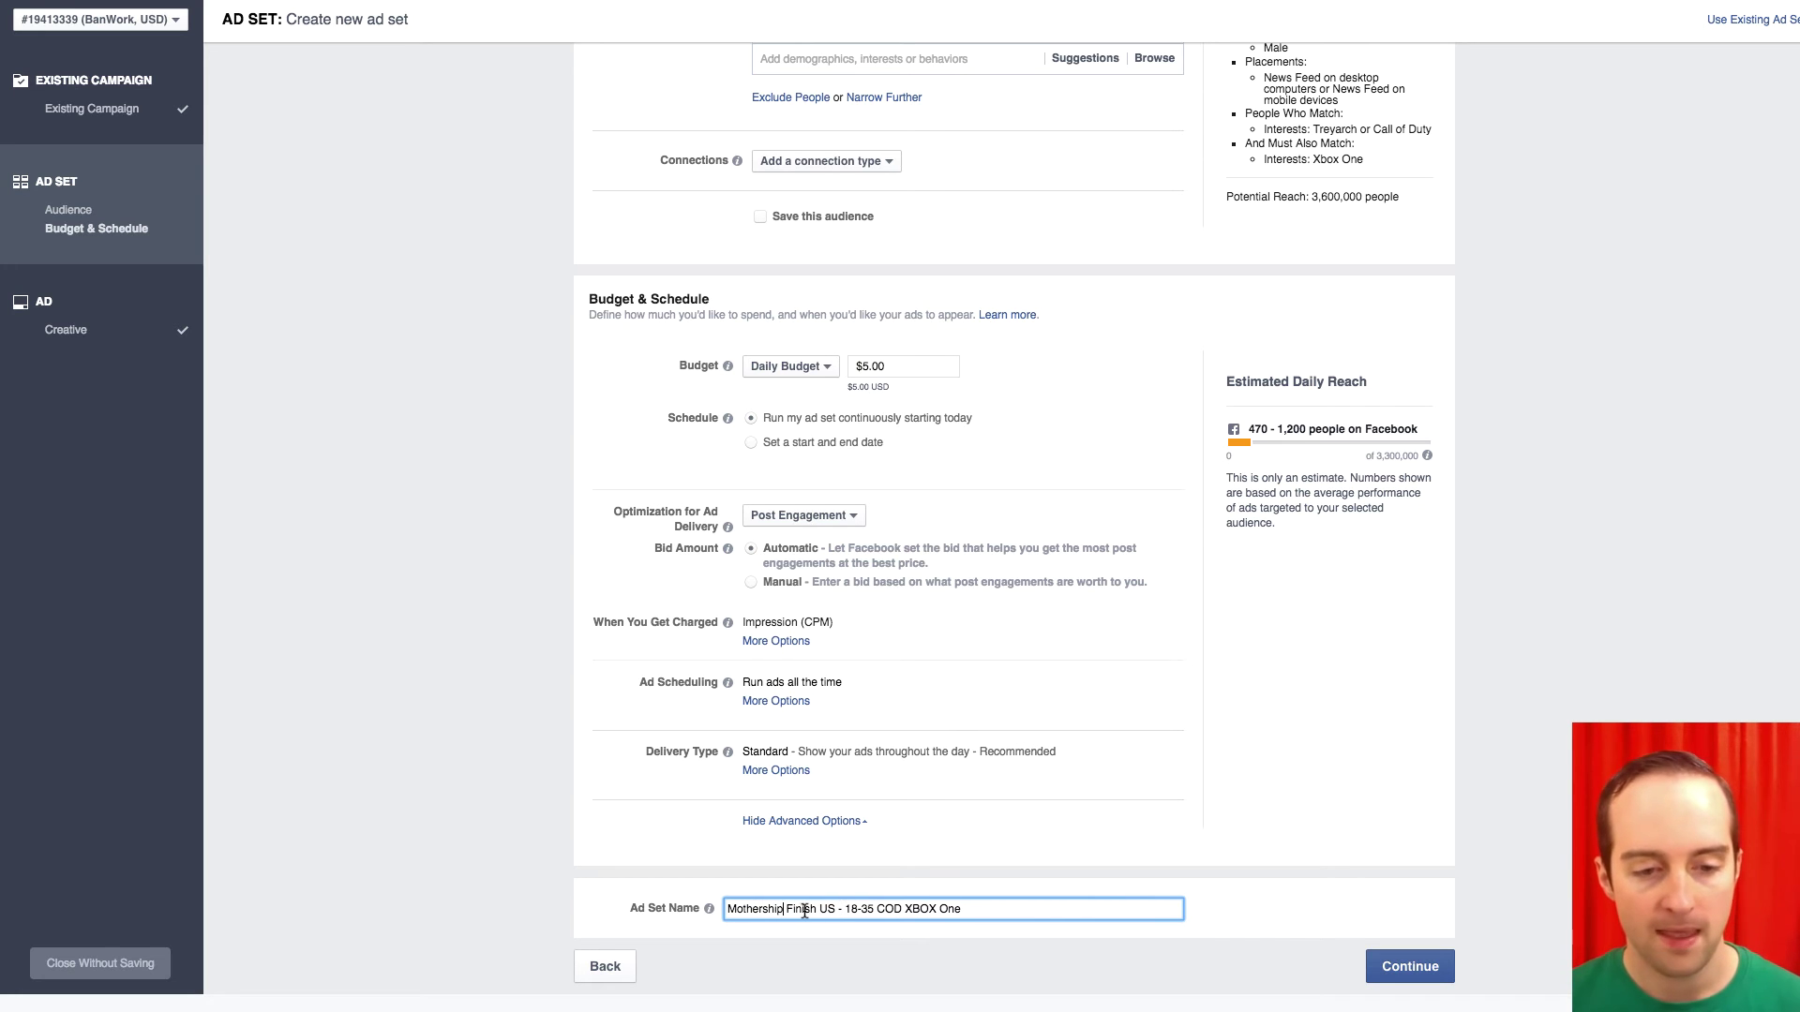
pyautogui.click(1389, 969)
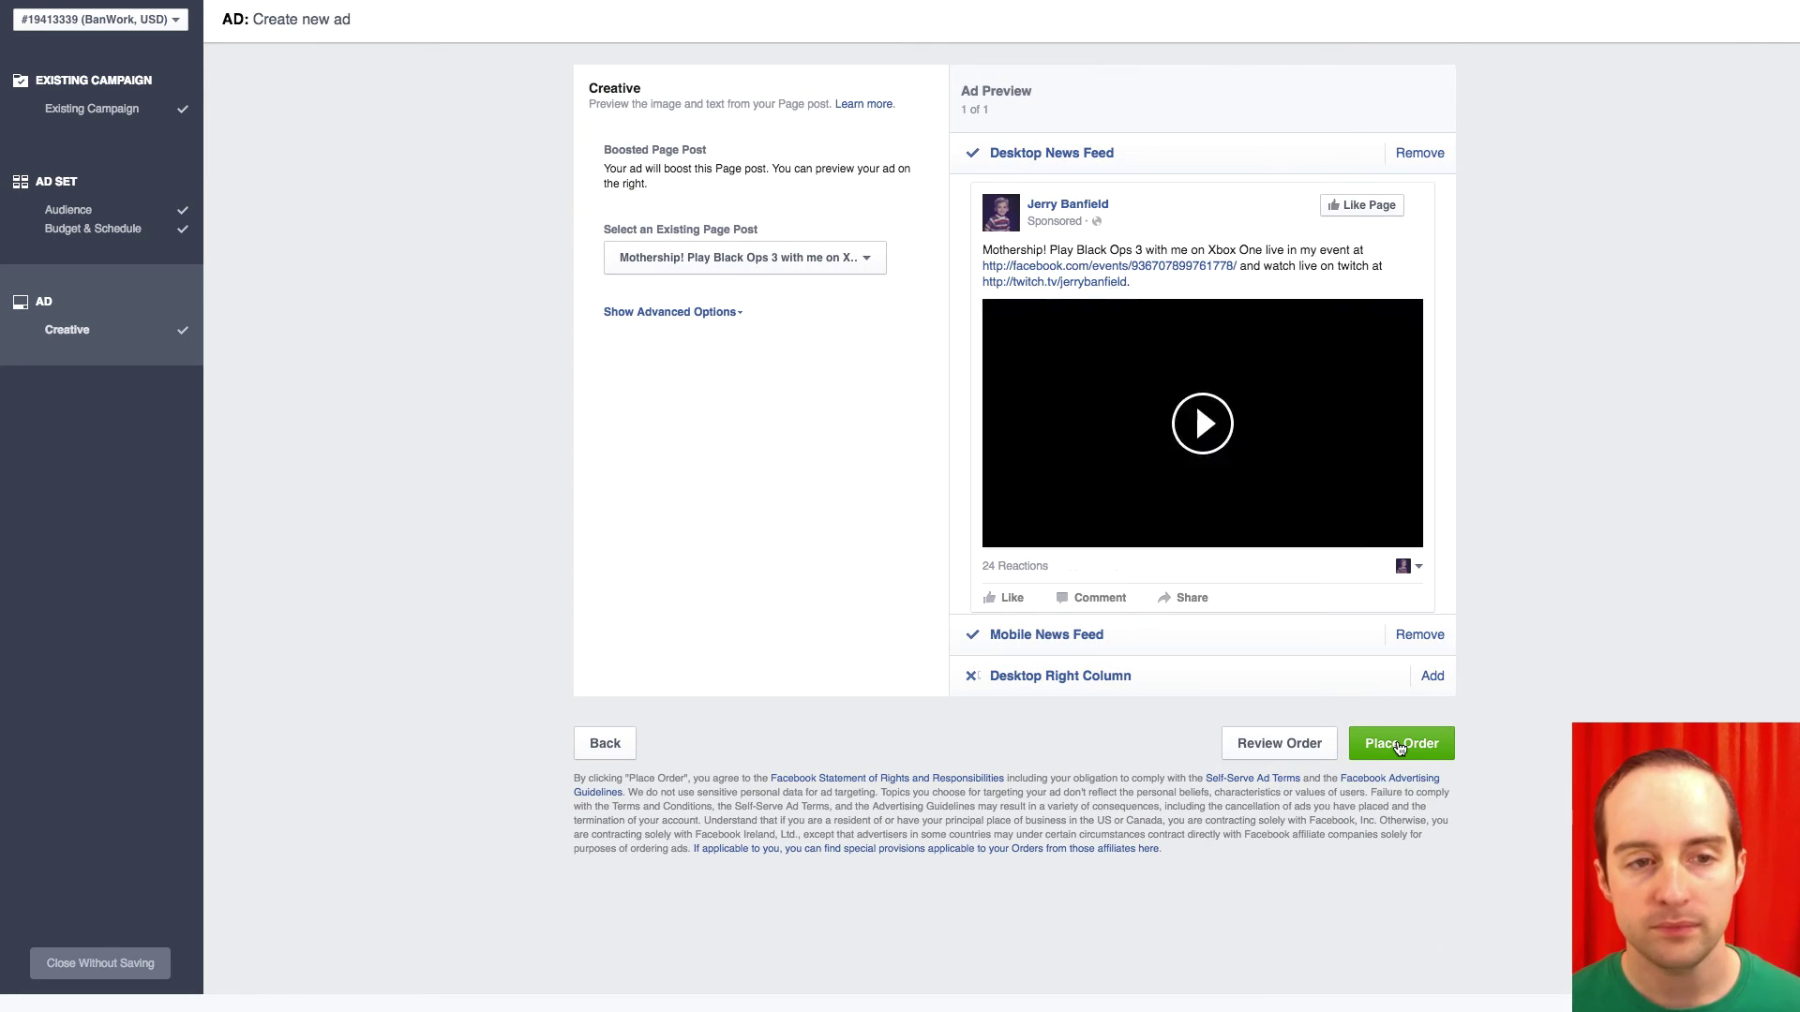
pyautogui.click(1397, 743)
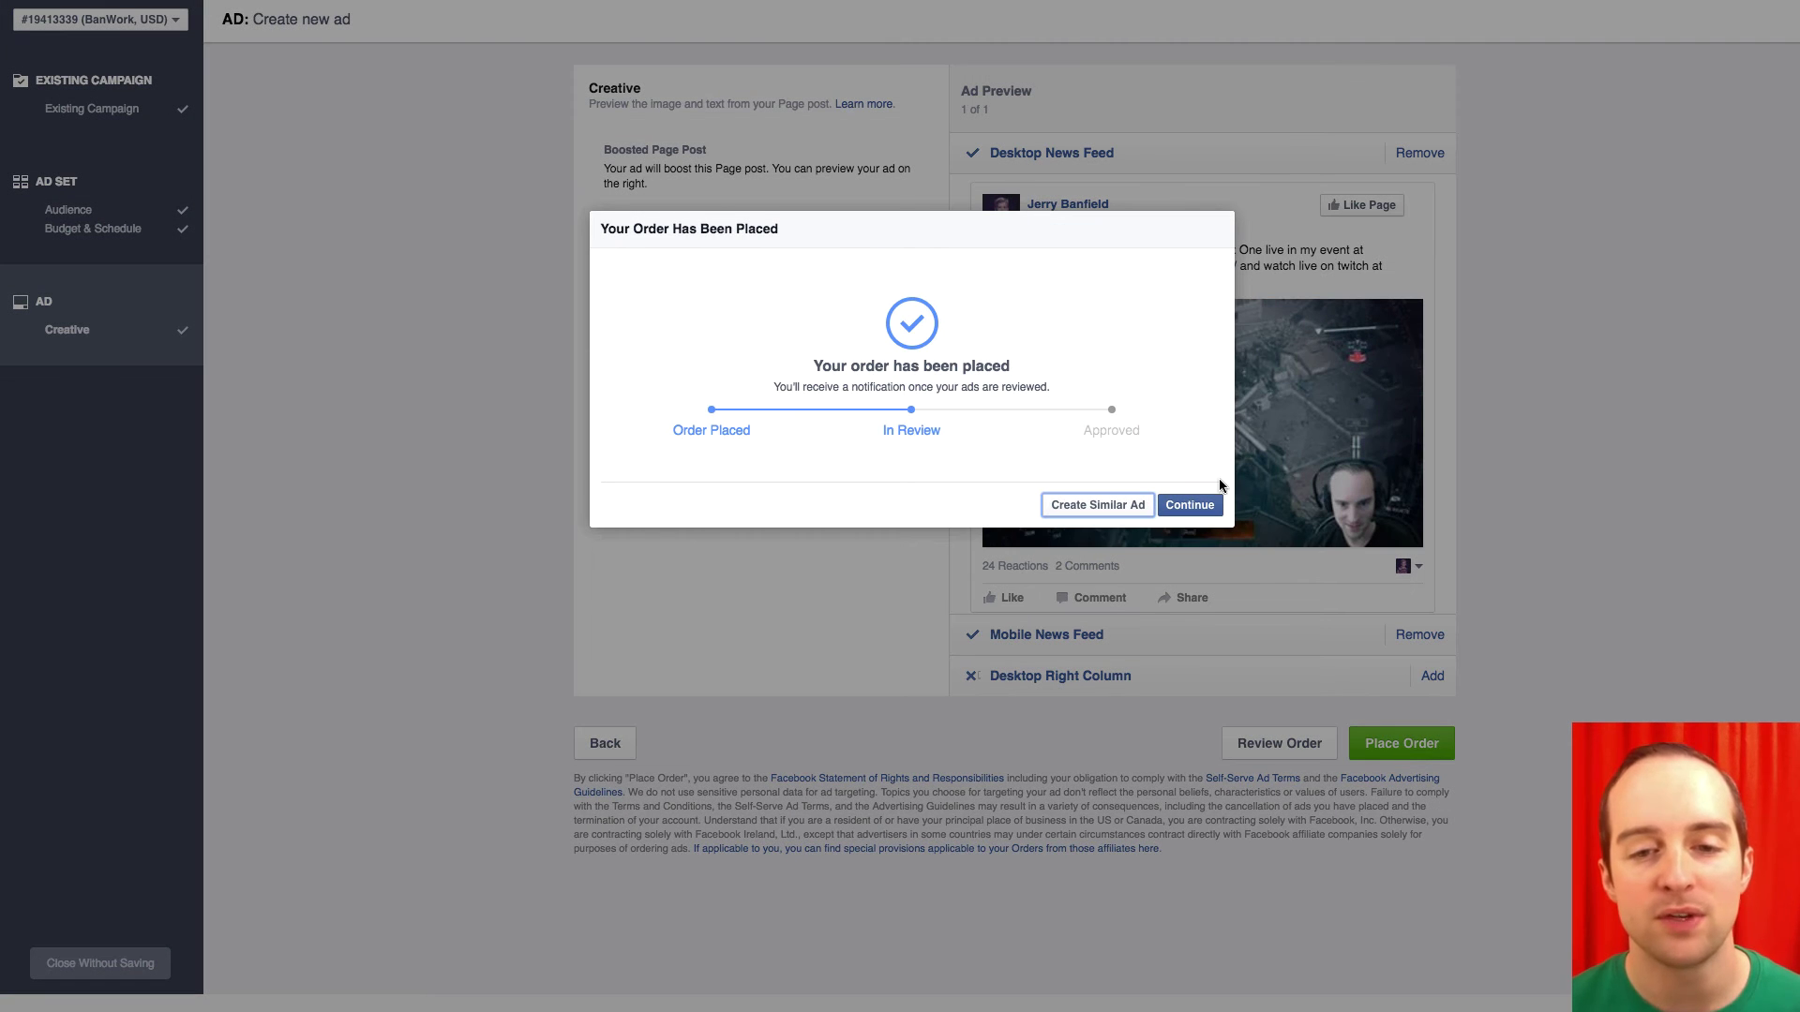
pyautogui.click(1210, 509)
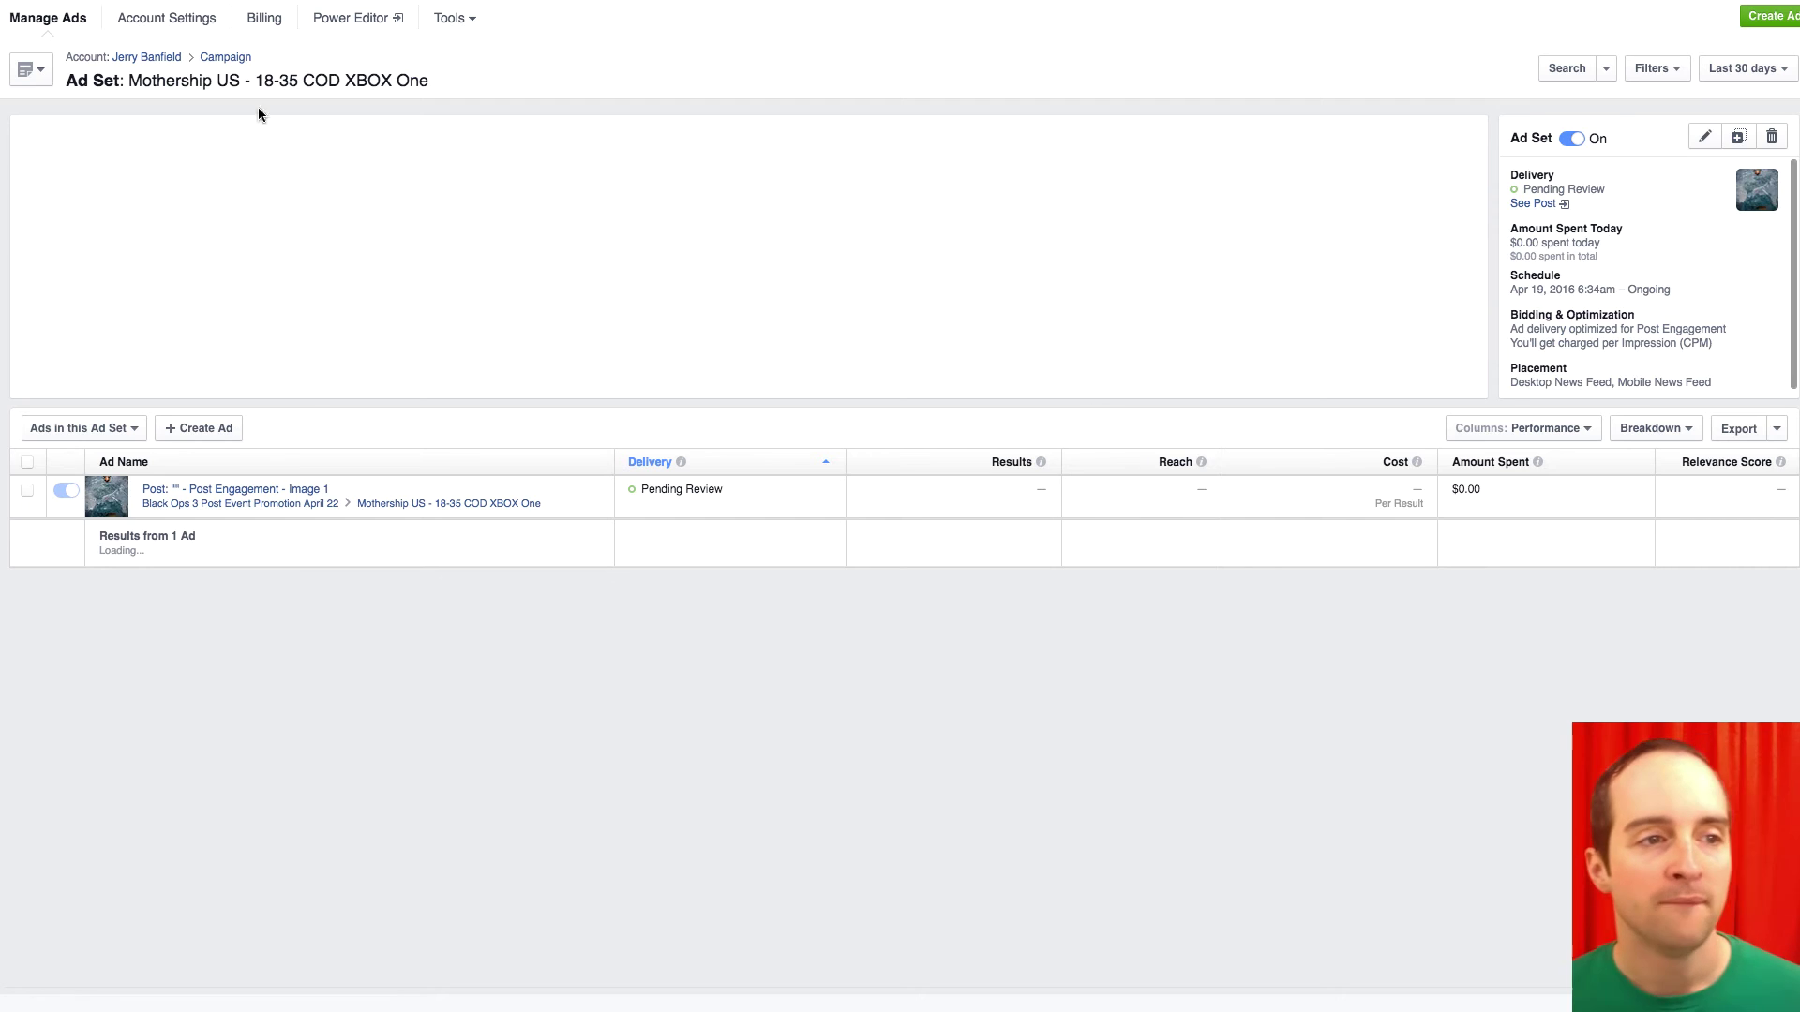
# Go up to the Black Ops 3 Post Event Promotion April 22 campaign to see its four $5.00 ad sets.
pyautogui.click(353, 60)
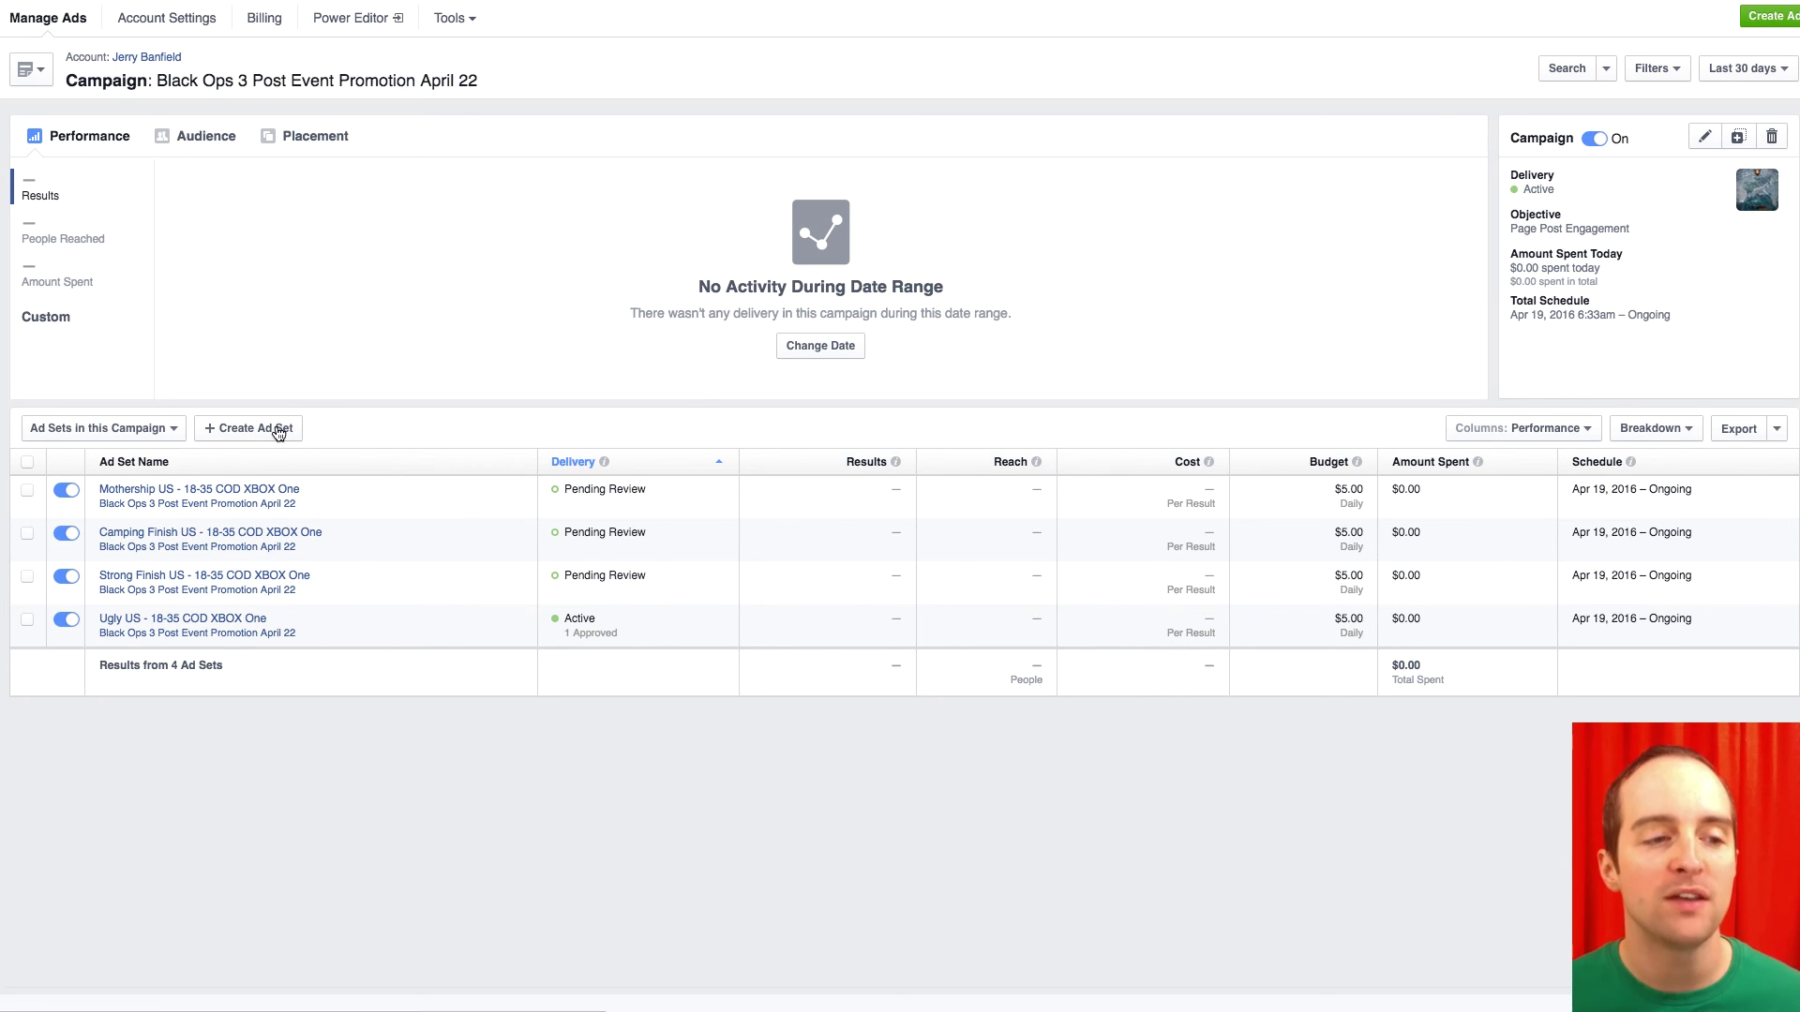
# Customize the ad set table to show only Ad Set Name, Event Responses and Cost per Event Response.
pyautogui.click(1551, 428)
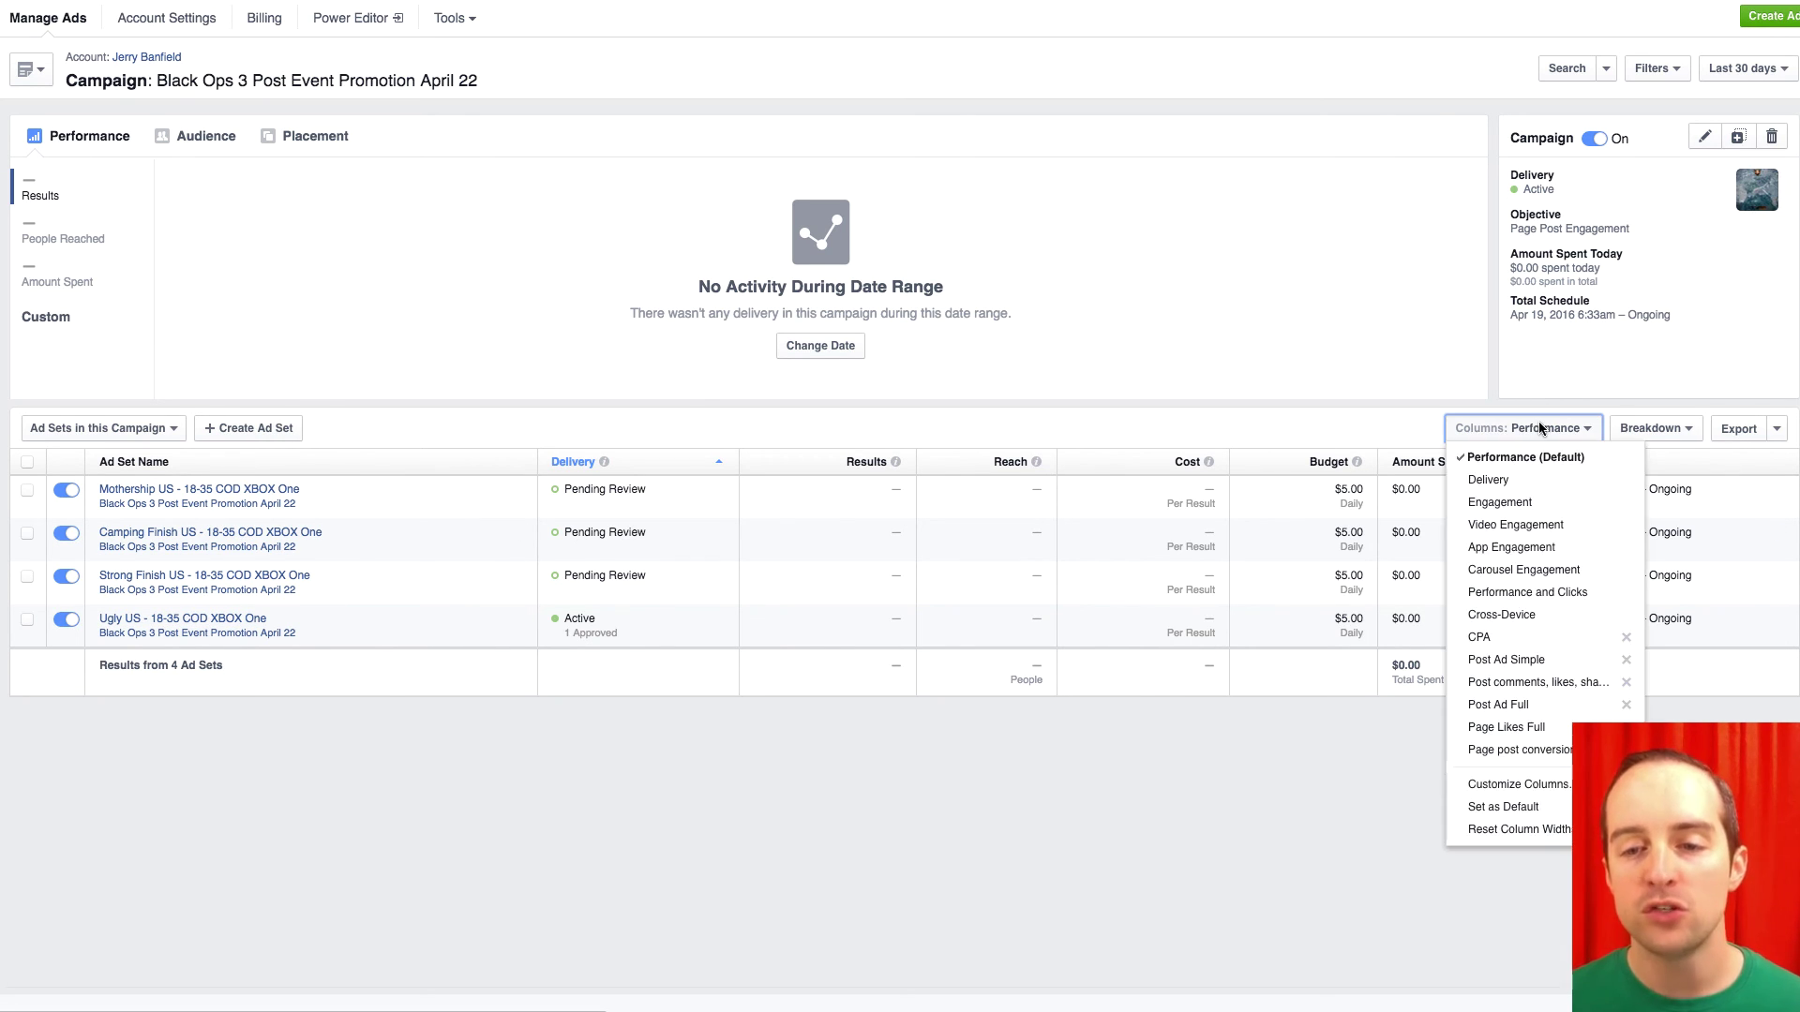
pyautogui.click(1530, 786)
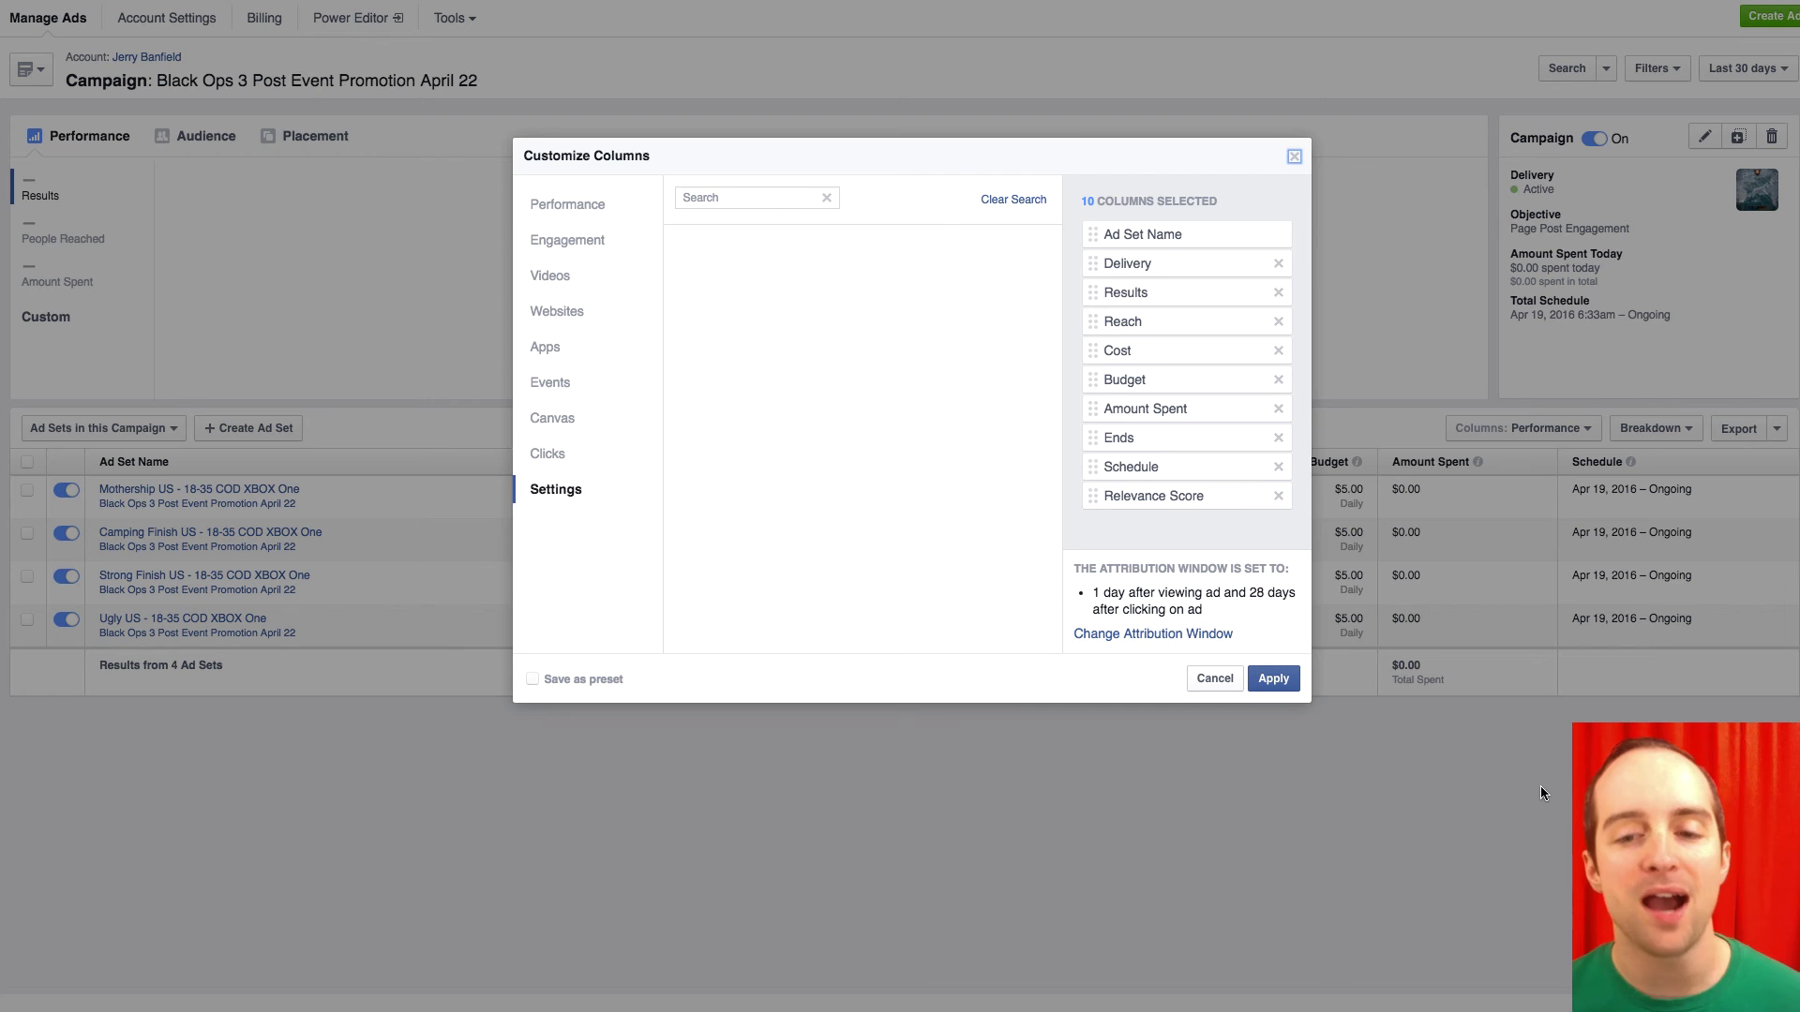
pyautogui.click(754, 198)
pyautogui.click(1278, 263)
pyautogui.click(1278, 263)
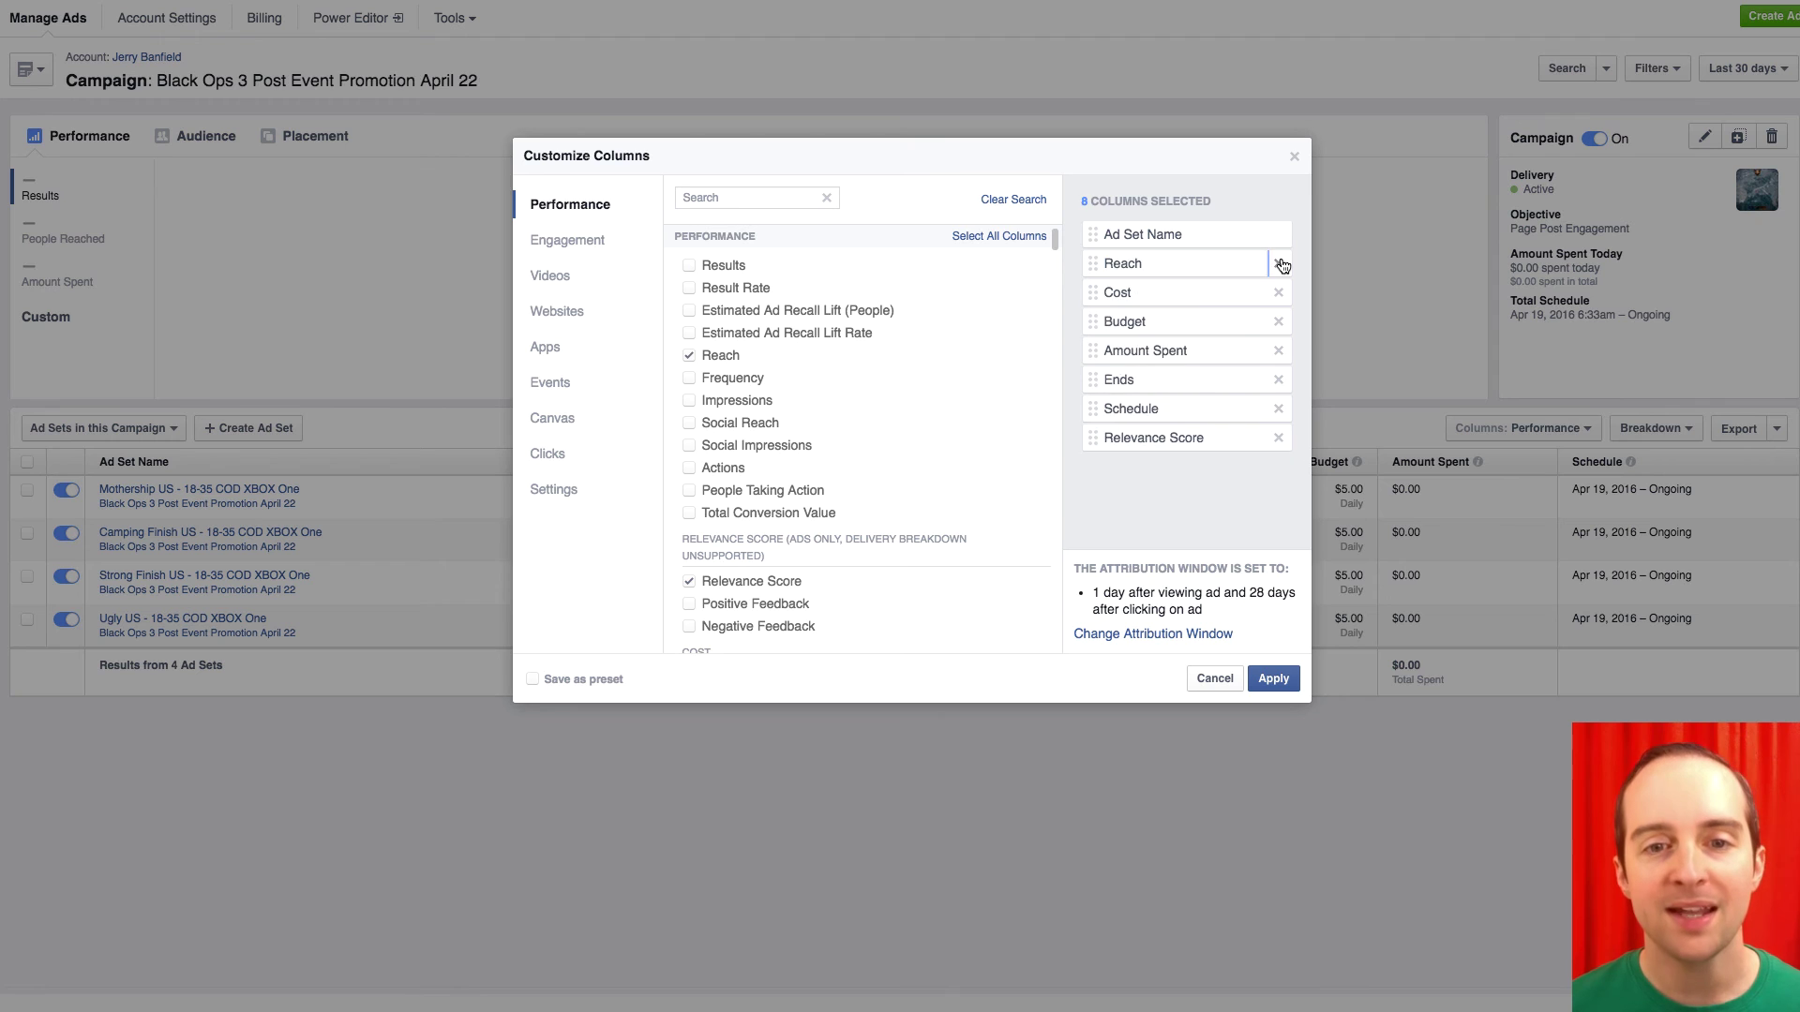
pyautogui.click(1278, 263)
pyautogui.click(1277, 264)
pyautogui.click(1277, 264)
pyautogui.click(1278, 263)
pyautogui.click(1278, 263)
pyautogui.click(1278, 264)
pyautogui.click(1279, 264)
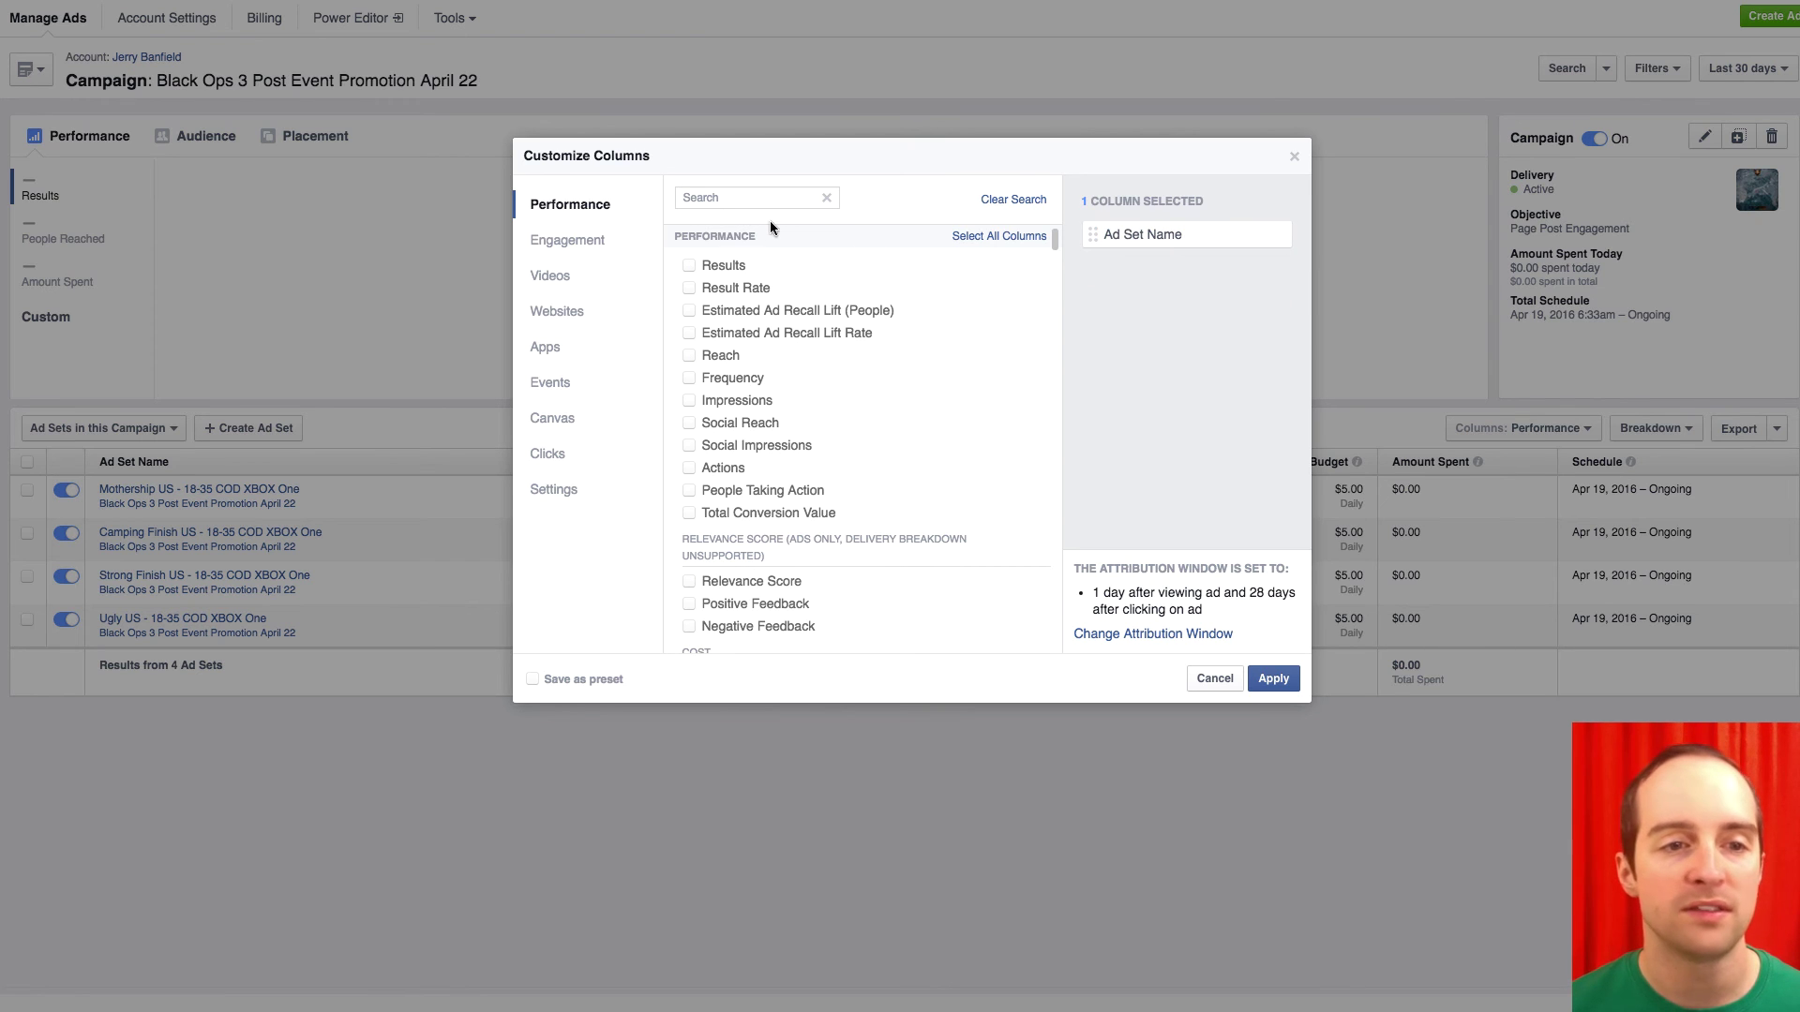
pyautogui.write('event')
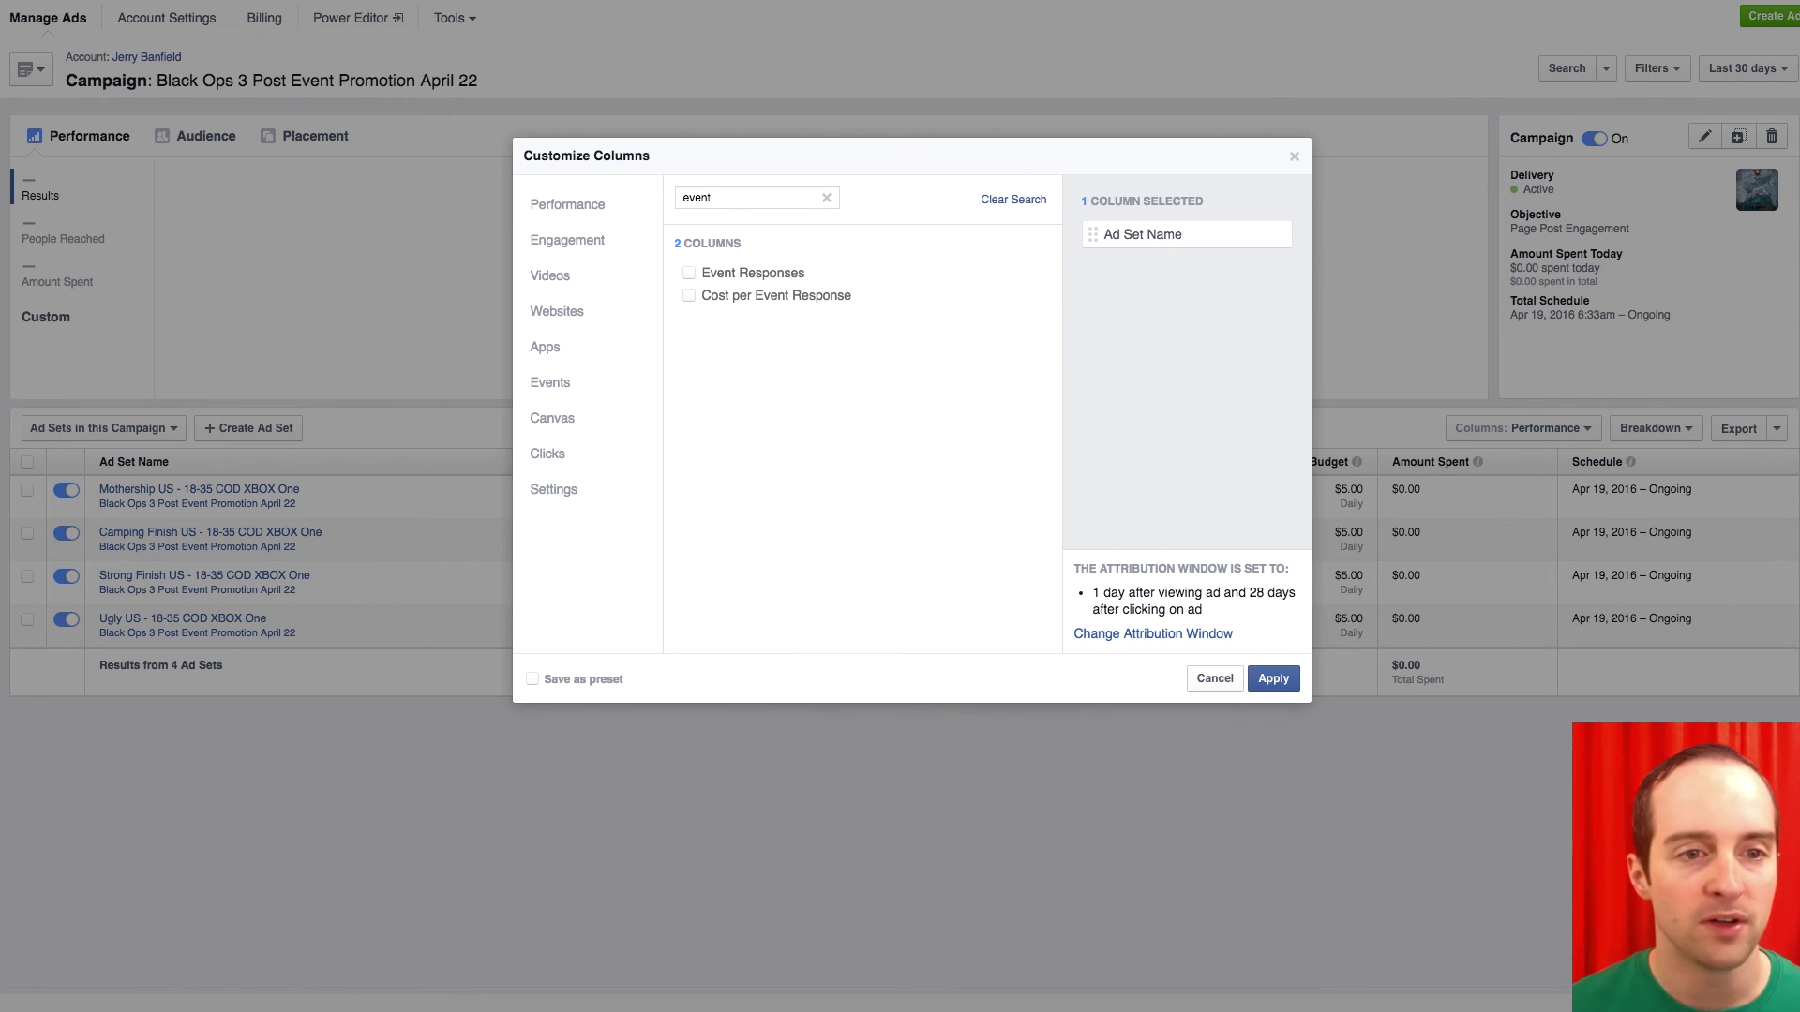
pyautogui.click(689, 276)
pyautogui.click(689, 295)
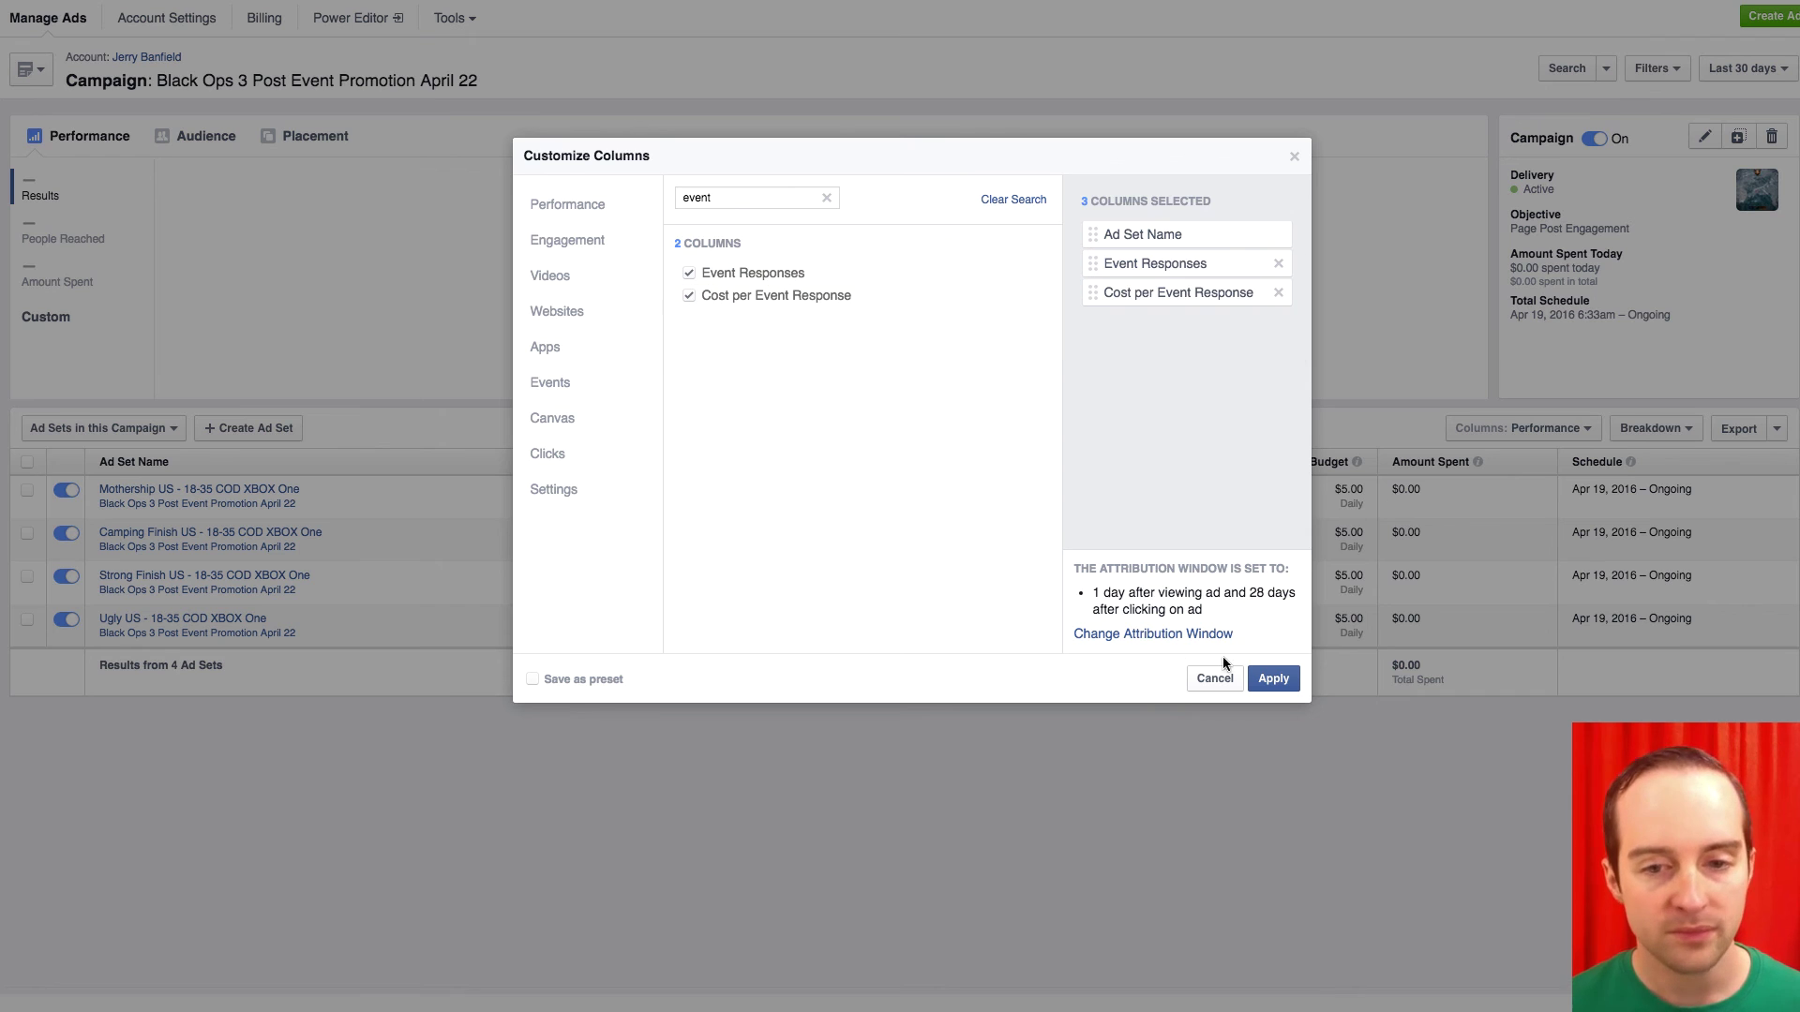
pyautogui.click(1272, 681)
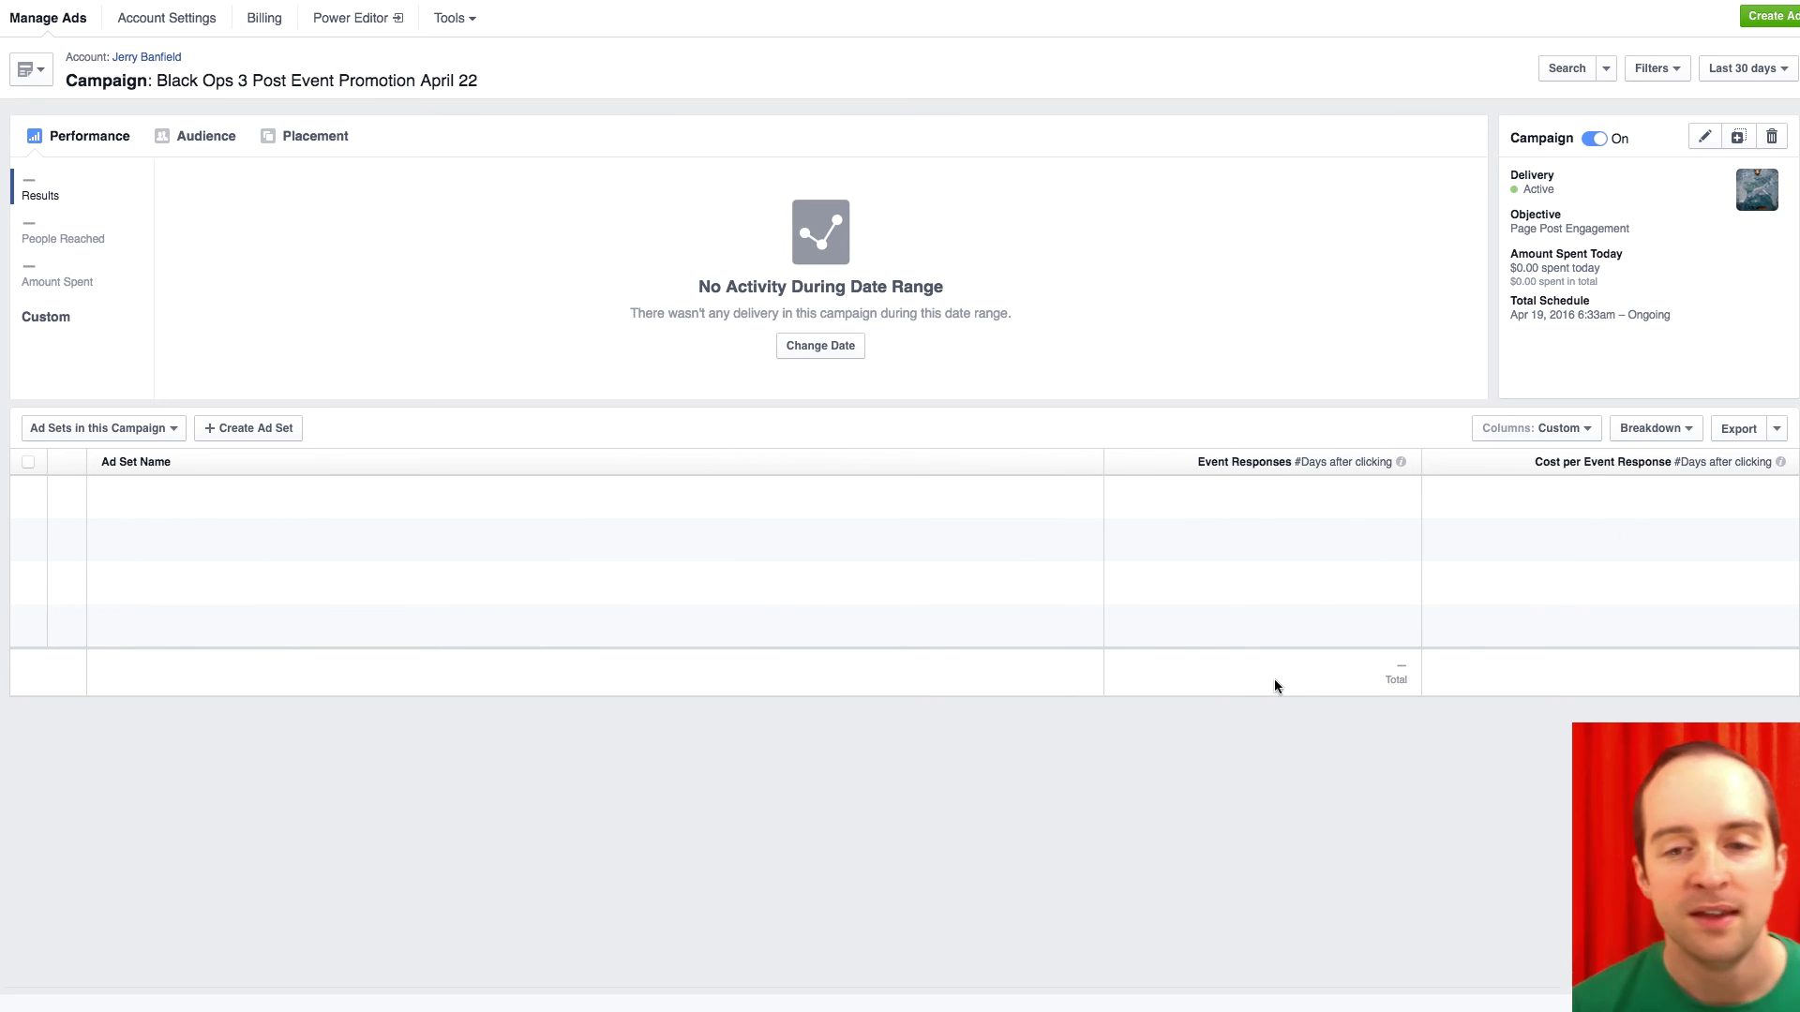